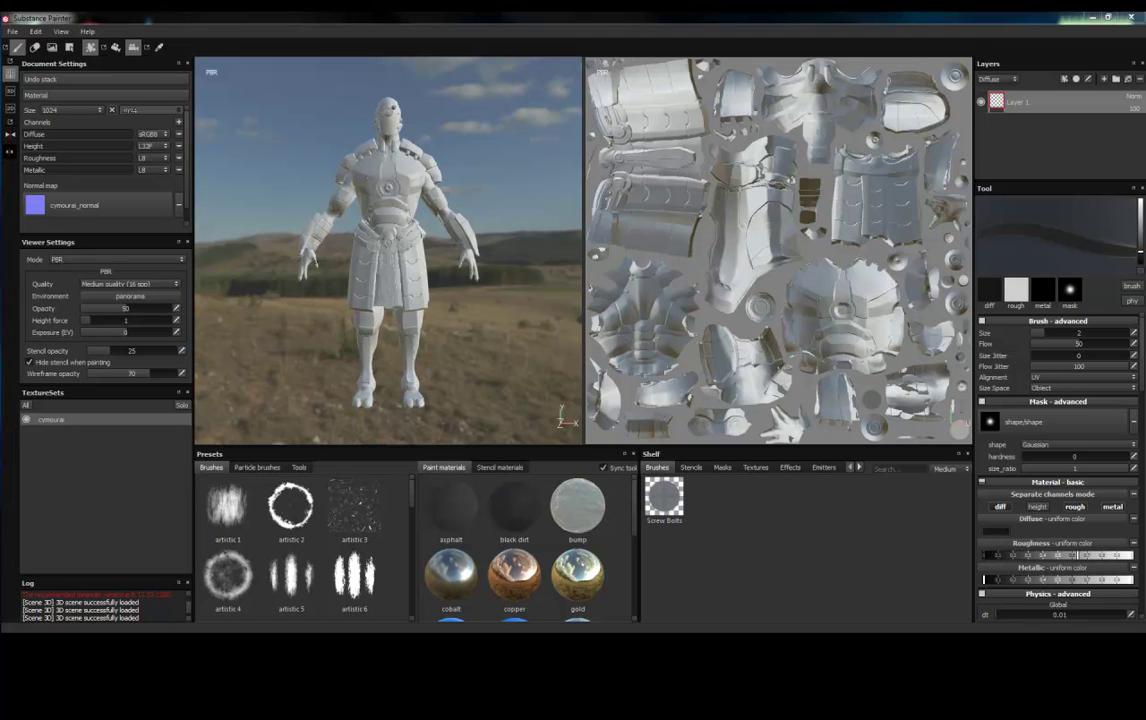
Preview the particle brush presets, return to standard brushes, and orbit the character.
click(236, 468)
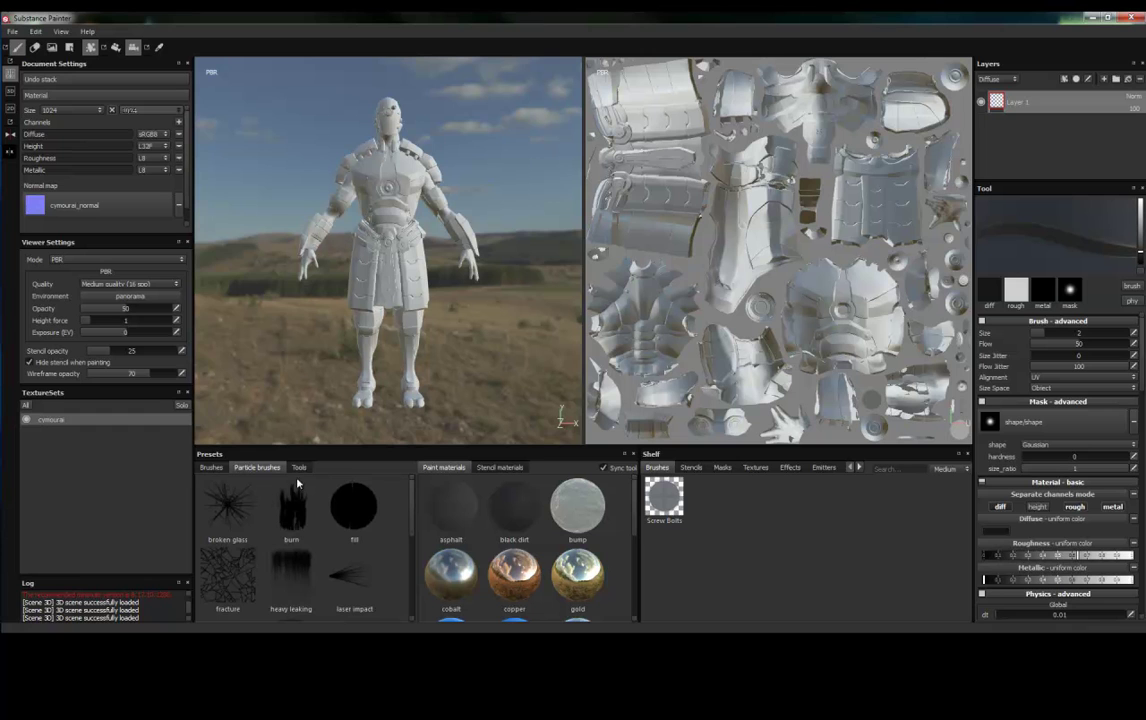
click(211, 468)
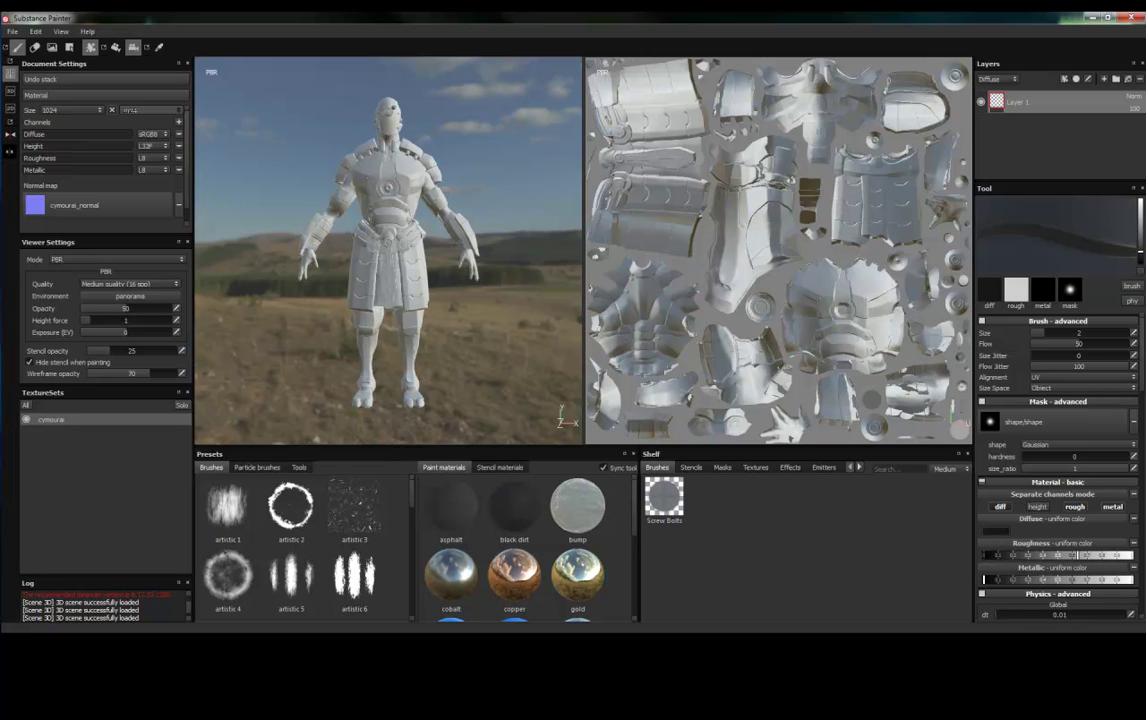
mouse_move(325, 142)
alt+mouse_down()
mouse_move(389, 148)
mouse_move(450, 230)
mouse_move(323, 210)
mouse_move(284, 128)
alt+mouse_up()
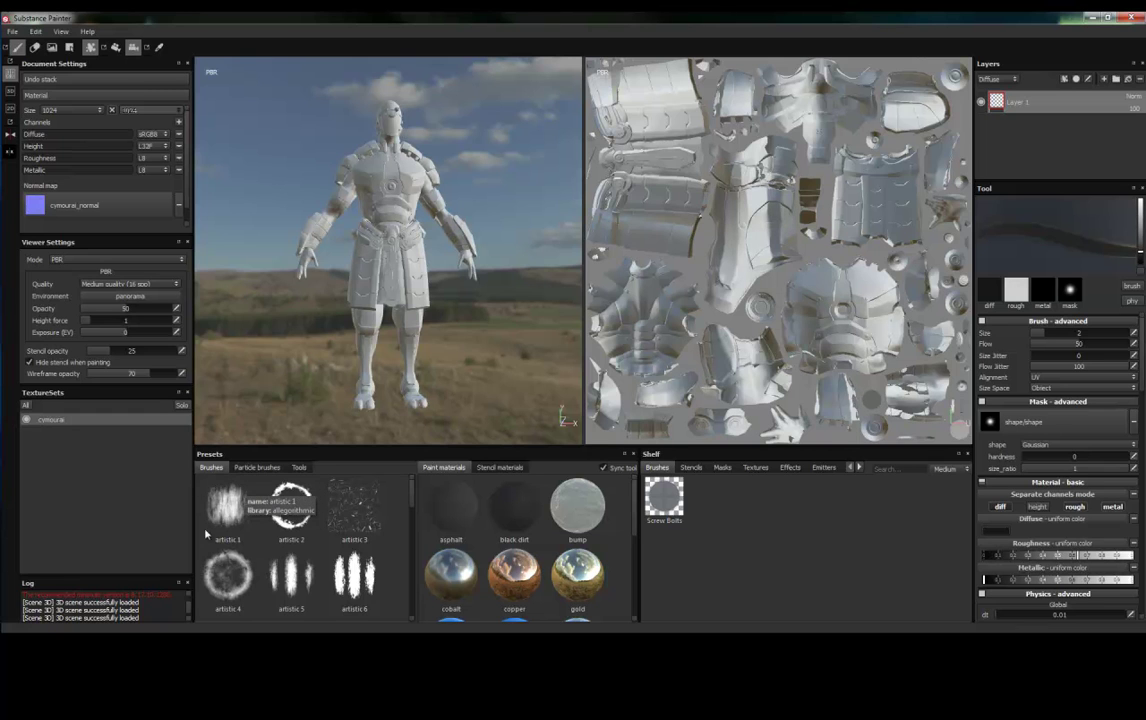
mouse_move(412, 513)
mouse_down()
mouse_move(407, 628)
mouse_move(416, 502)
mouse_up()
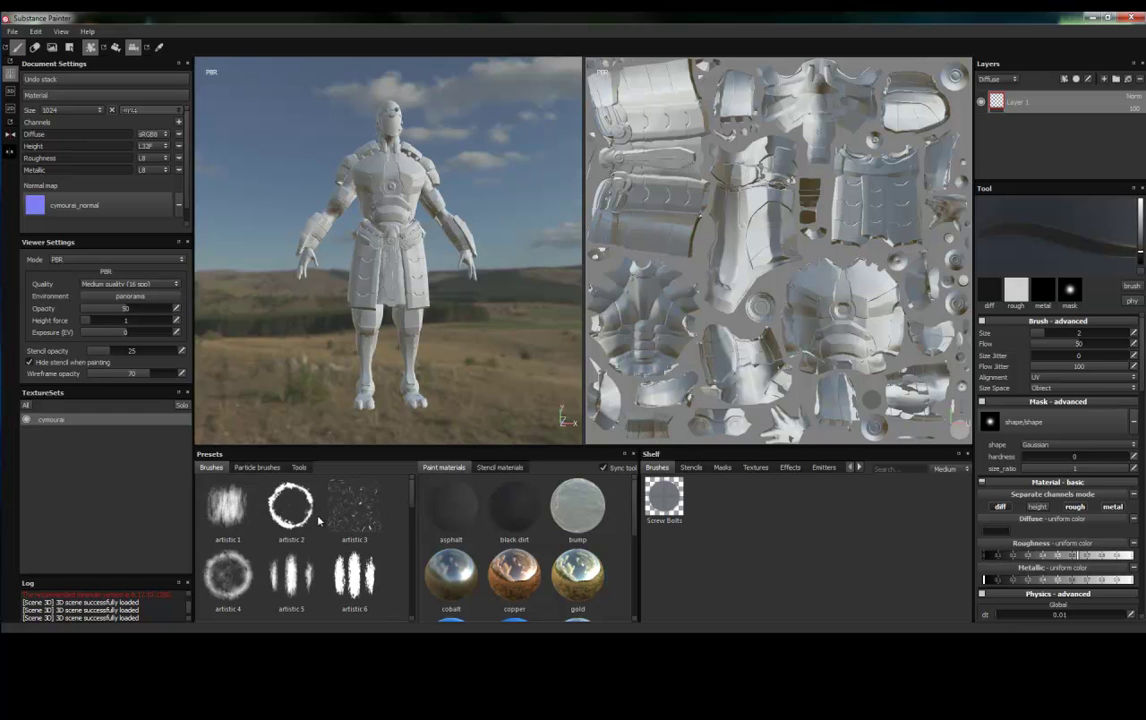
Show the particle brush presets again and scroll through the list.
click(255, 467)
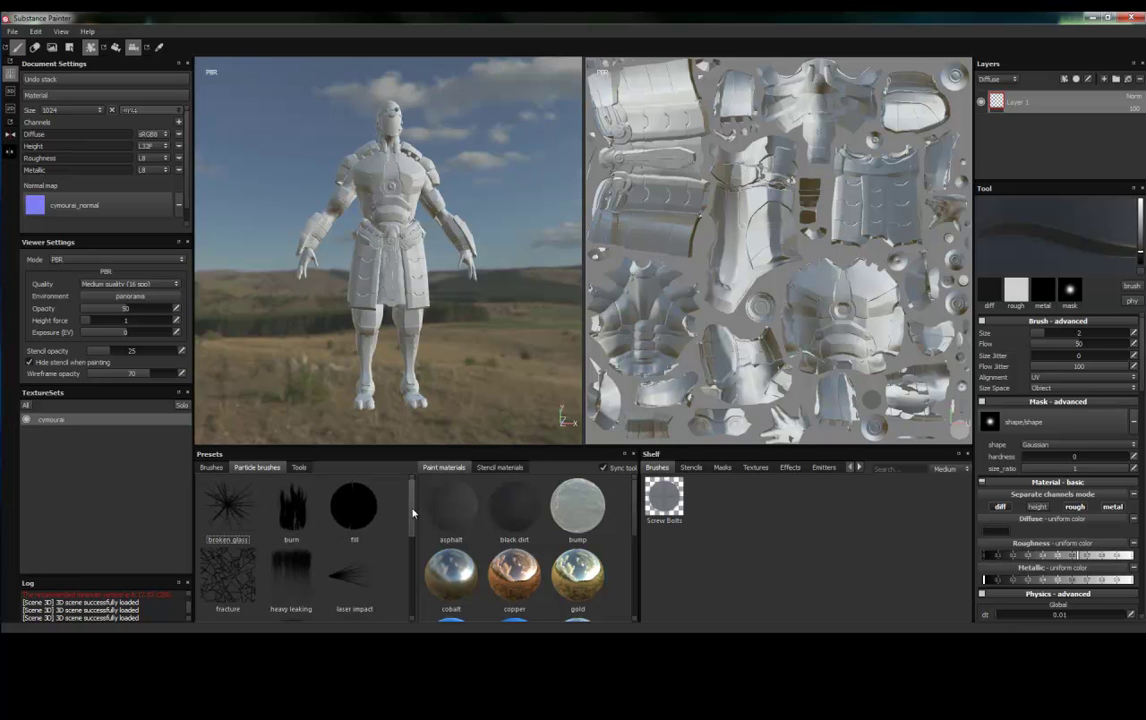
scroll(400, 540, down, 3)
scroll(396, 580, down, 2)
scroll(393, 600, up, 2)
scroll(396, 560, up, 1)
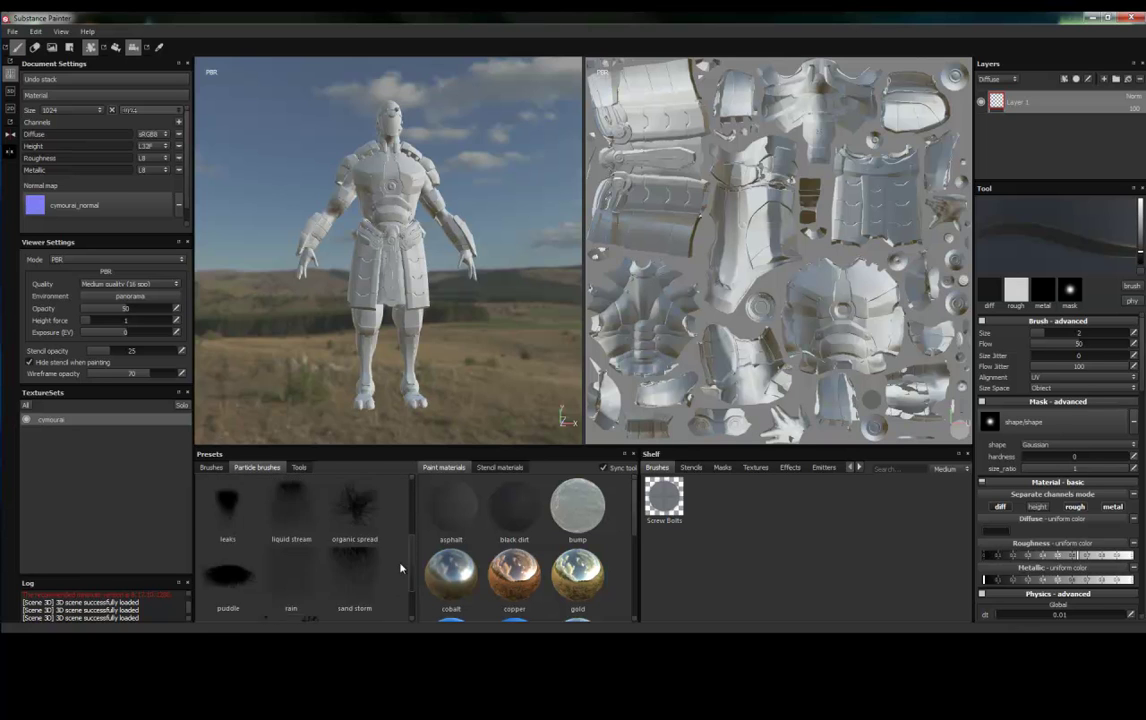
scroll(400, 510, up, 2)
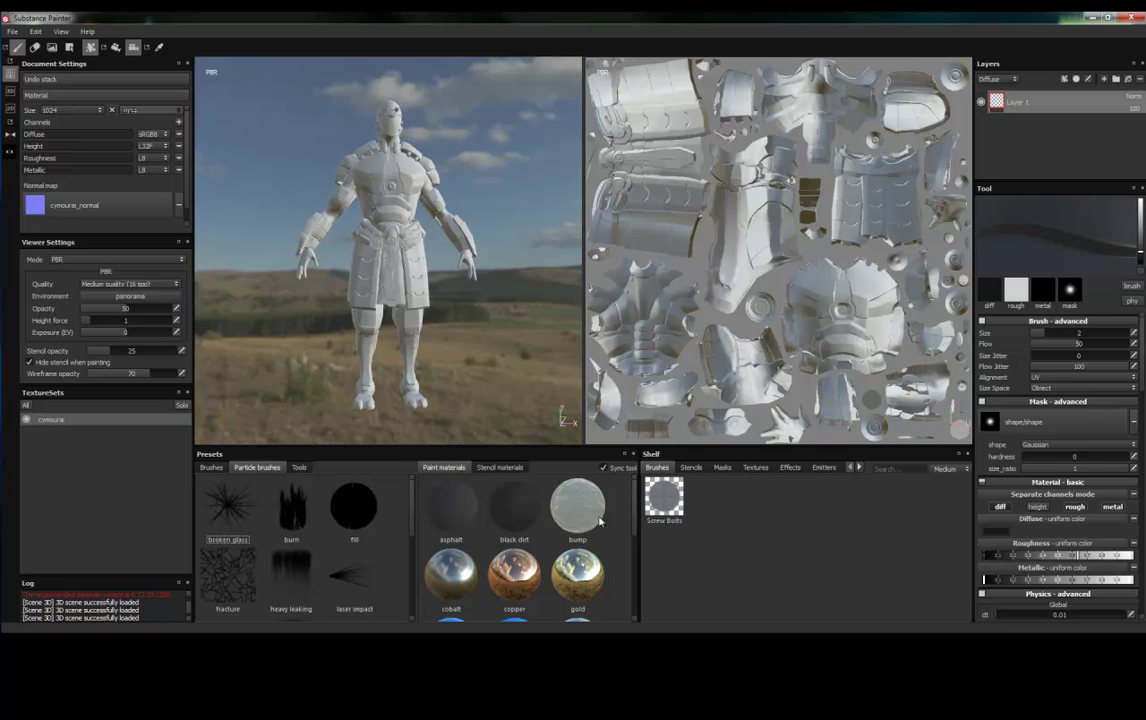
scroll(636, 517, down, 1)
scroll(636, 517, down, 4)
scroll(634, 537, up, 2)
scroll(632, 536, down, 3)
scroll(630, 535, down, 1)
scroll(626, 533, up, 1)
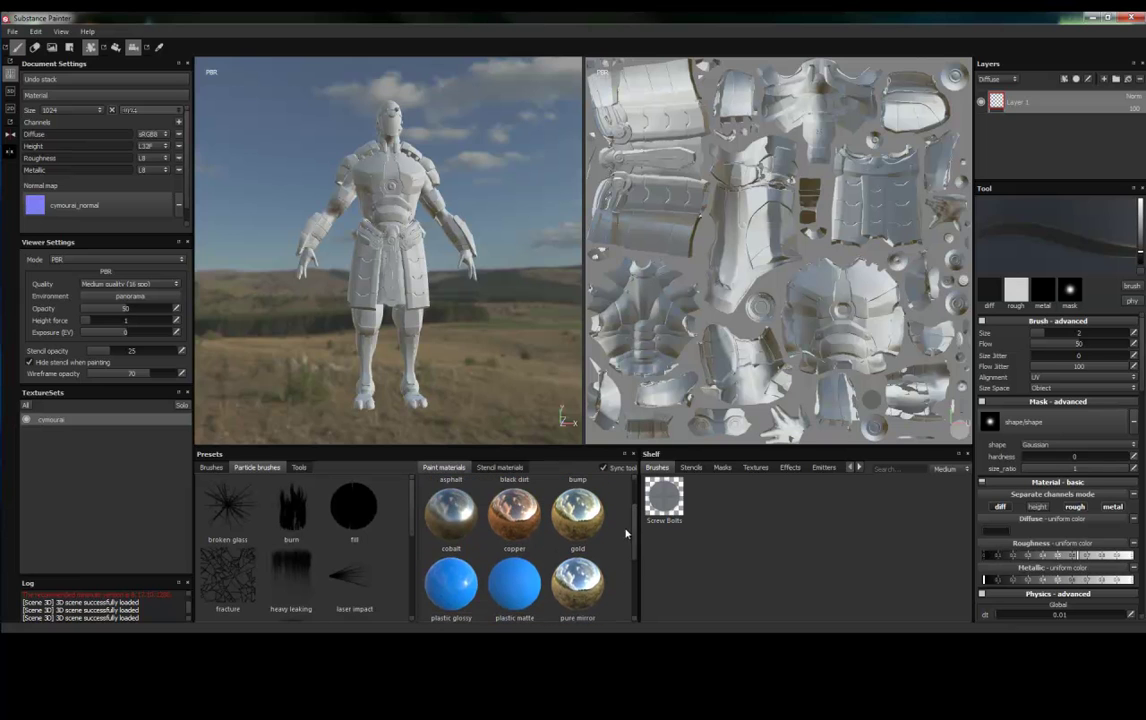
Show the stencil materials library, from aluminium to black pine bark, in the presets.
click(507, 471)
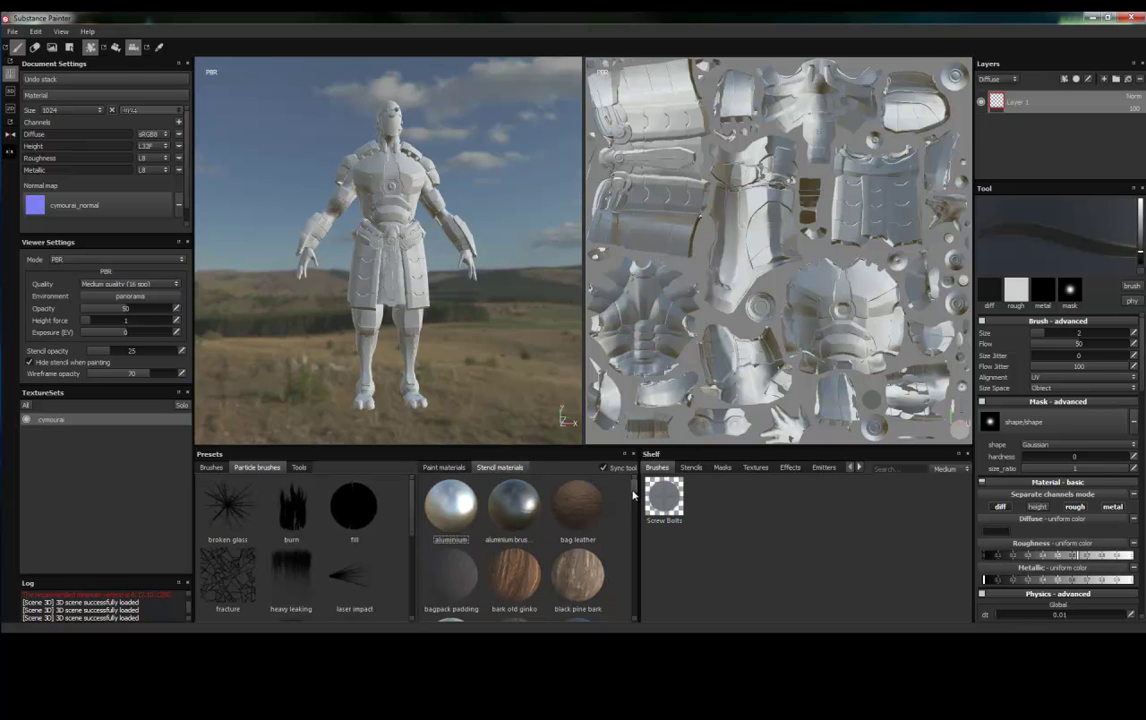
drag(633, 495, 618, 560)
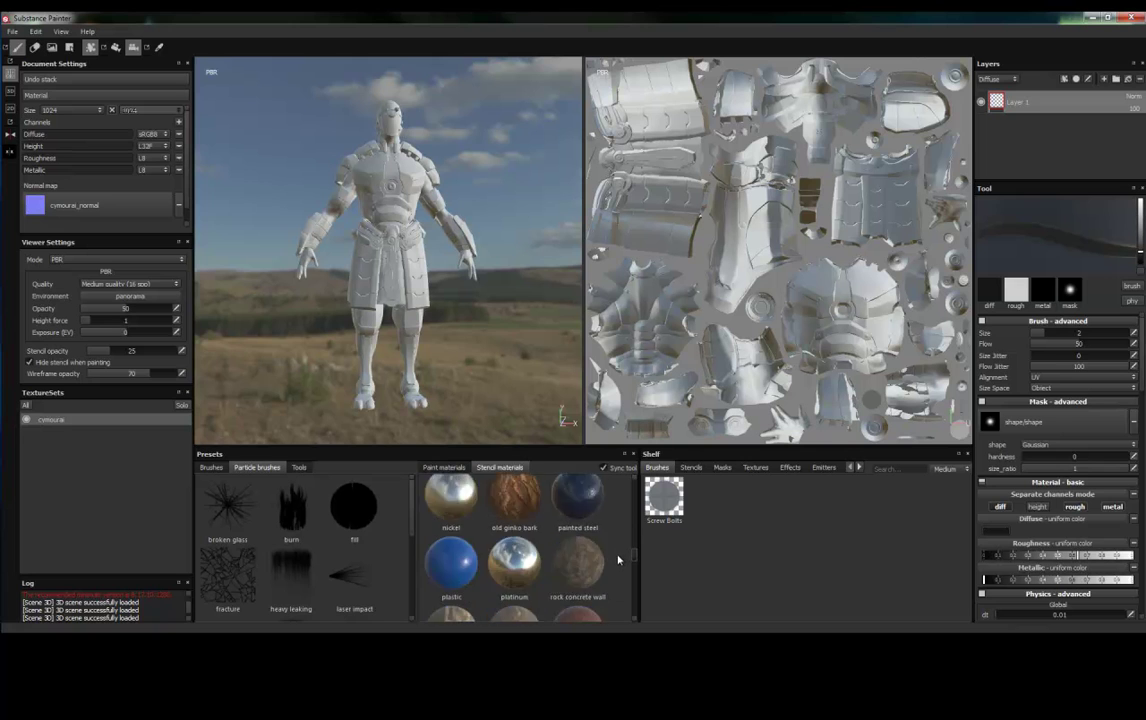
mouse_move(618, 560)
mouse_down()
mouse_move(612, 618)
mouse_move(621, 470)
mouse_up()
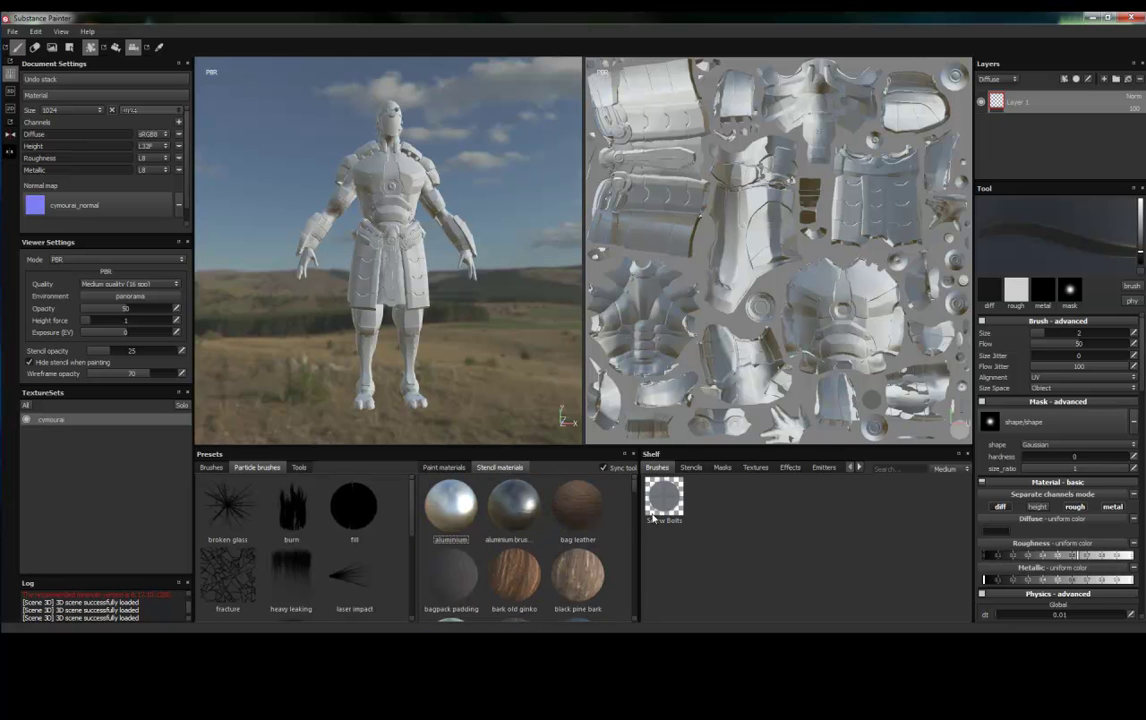
Browse the shelf's Stencils, Masks, Textures and Effects categories.
click(691, 467)
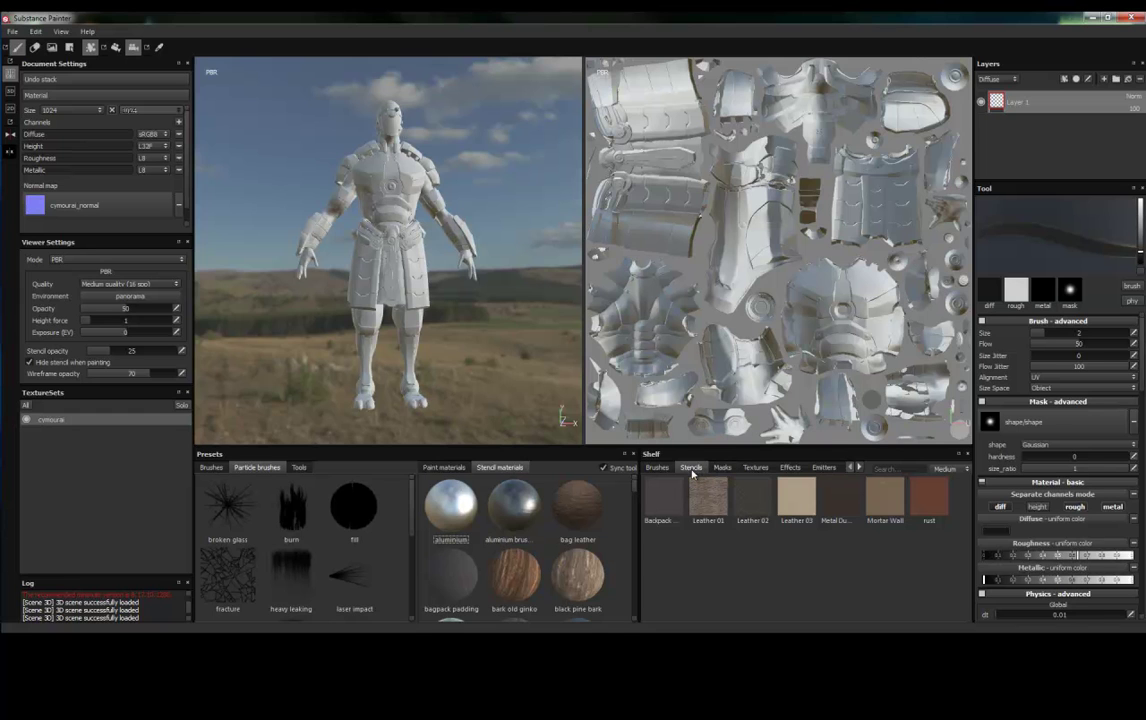
click(722, 468)
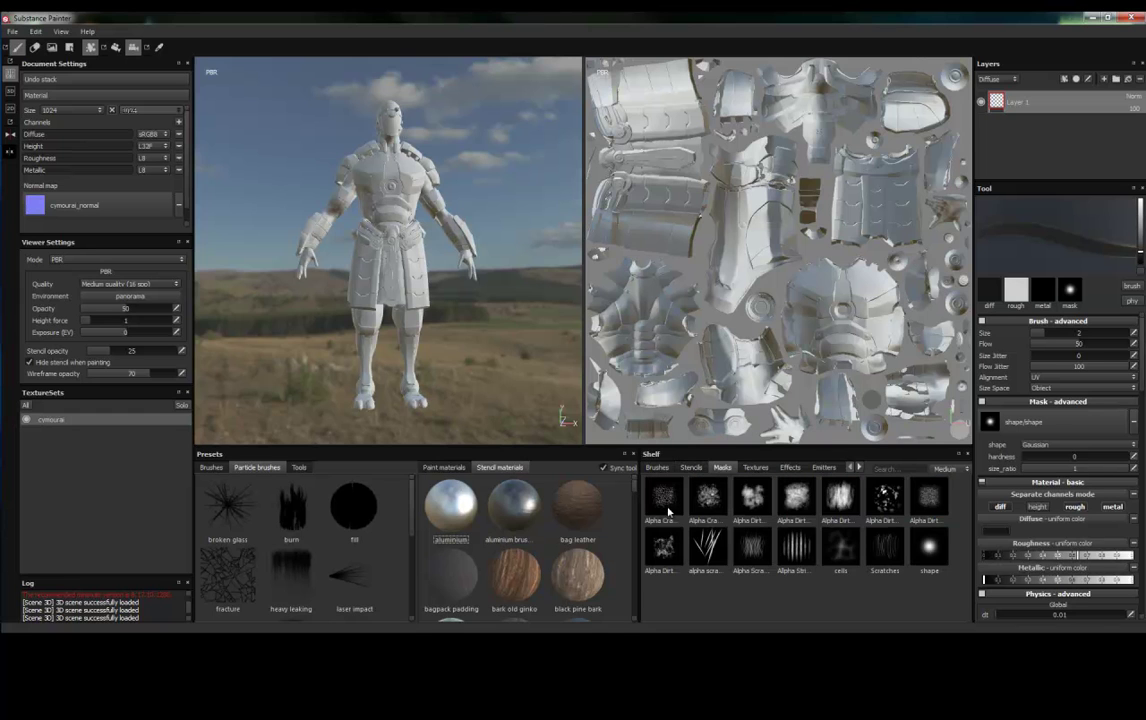
click(756, 468)
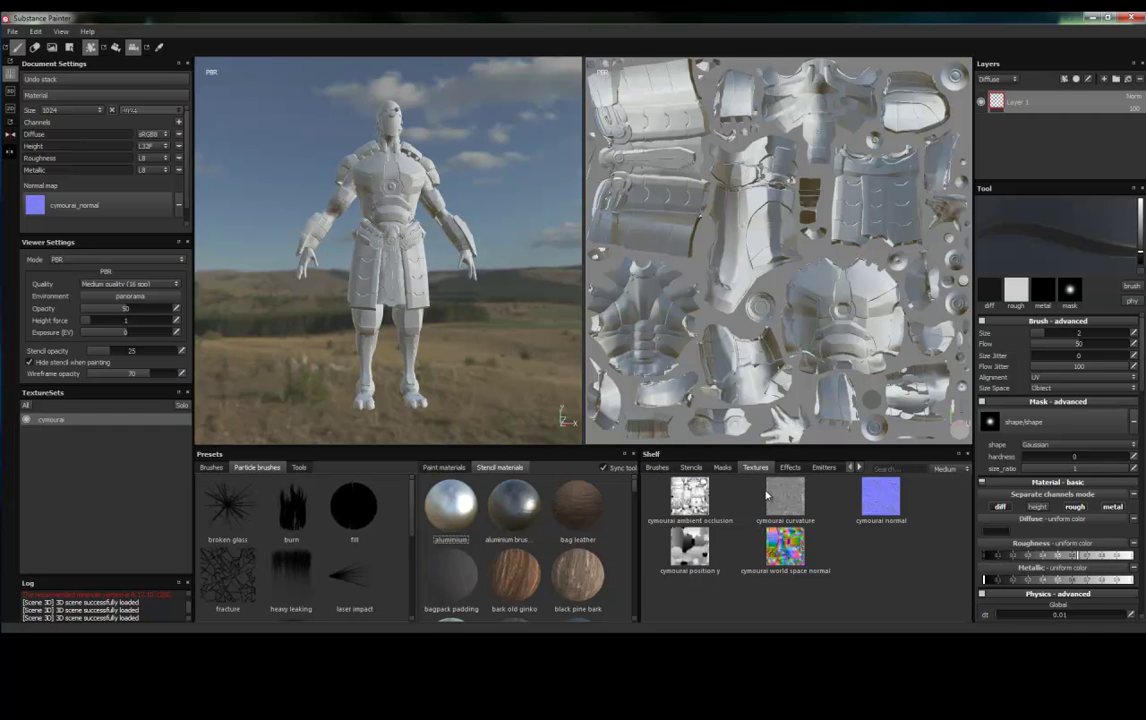
click(792, 468)
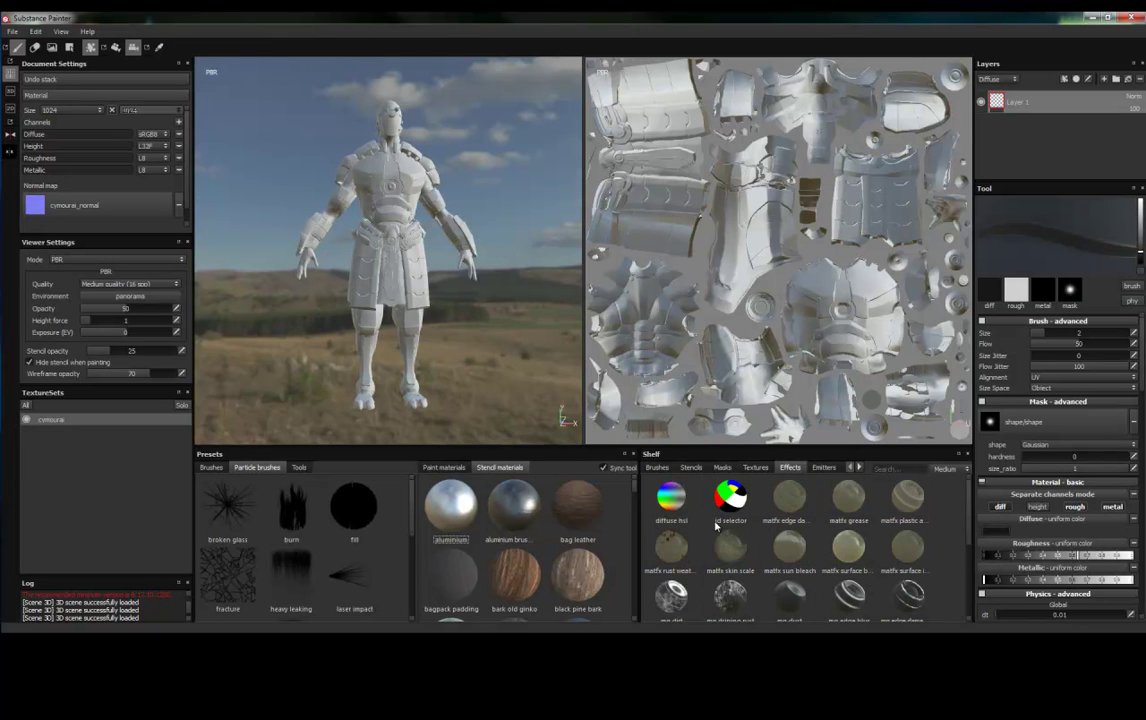
scroll(715, 527, down, 3)
scroll(715, 527, up, 3)
scroll(715, 527, down, 3)
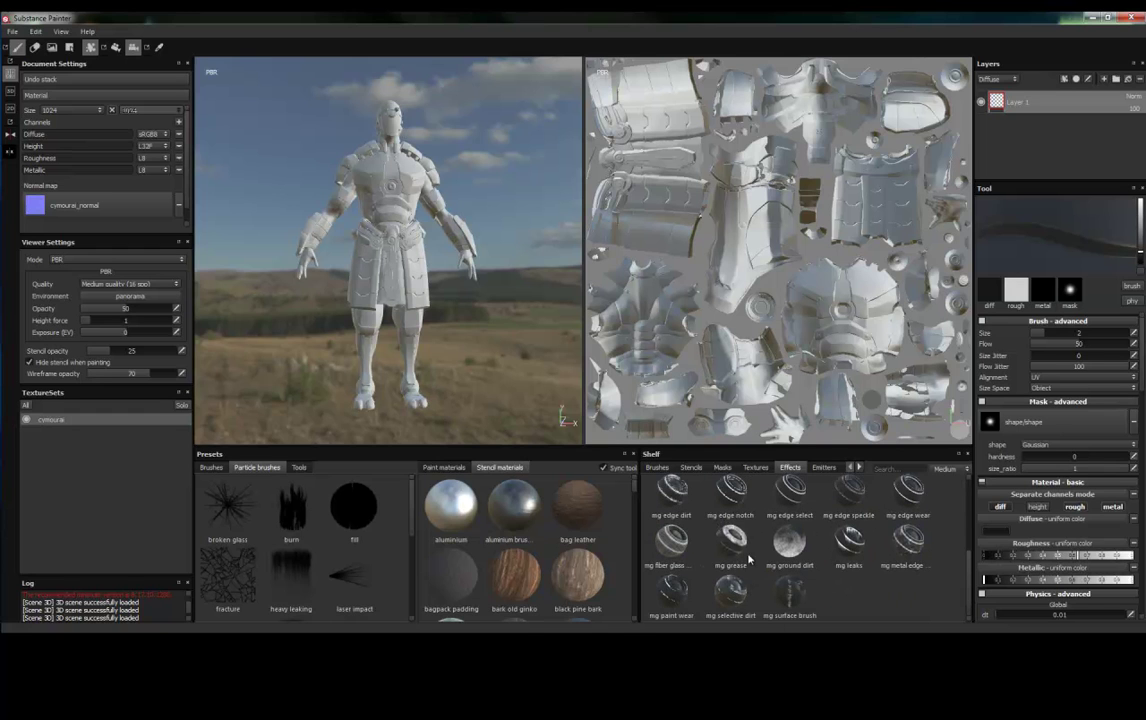
scroll(760, 549, up, 3)
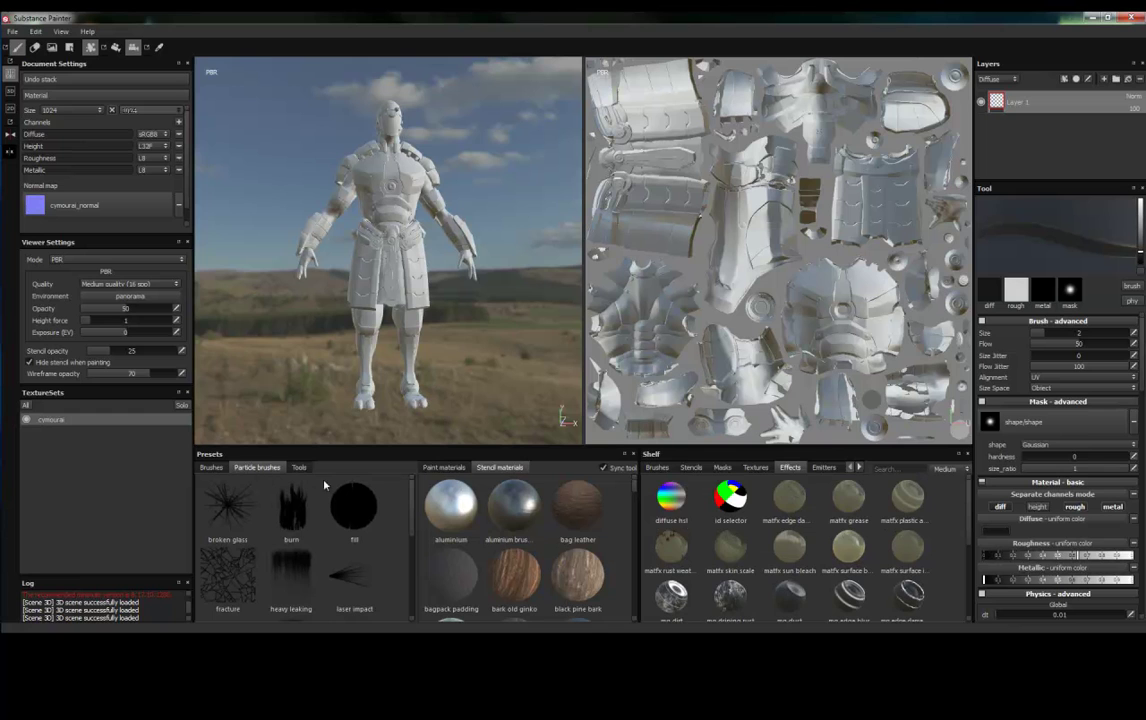
Browse Emitters, Receivers and Environments, then scroll the shelf tabs back to the start.
click(824, 468)
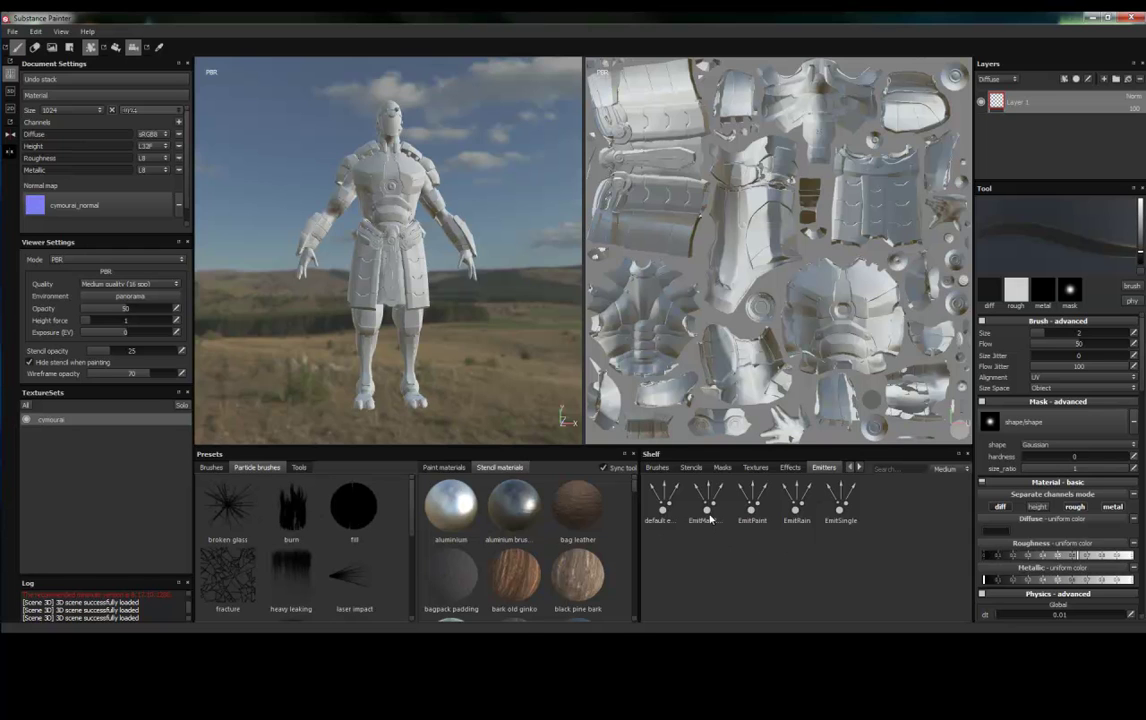
click(850, 469)
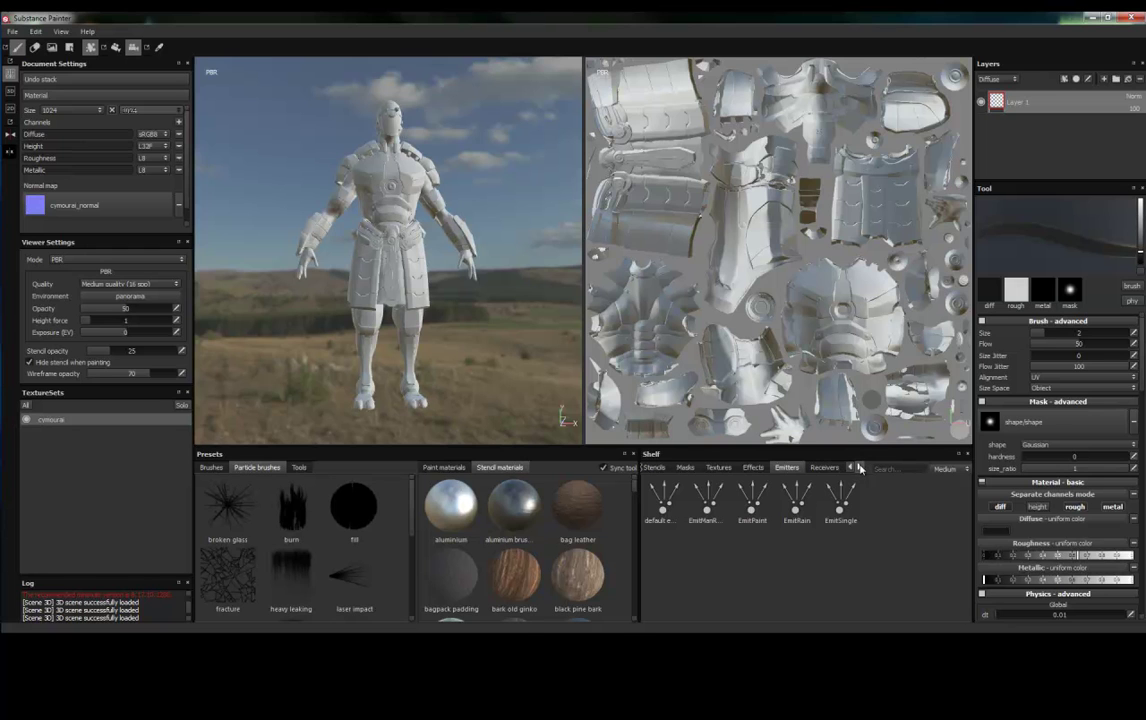
click(825, 468)
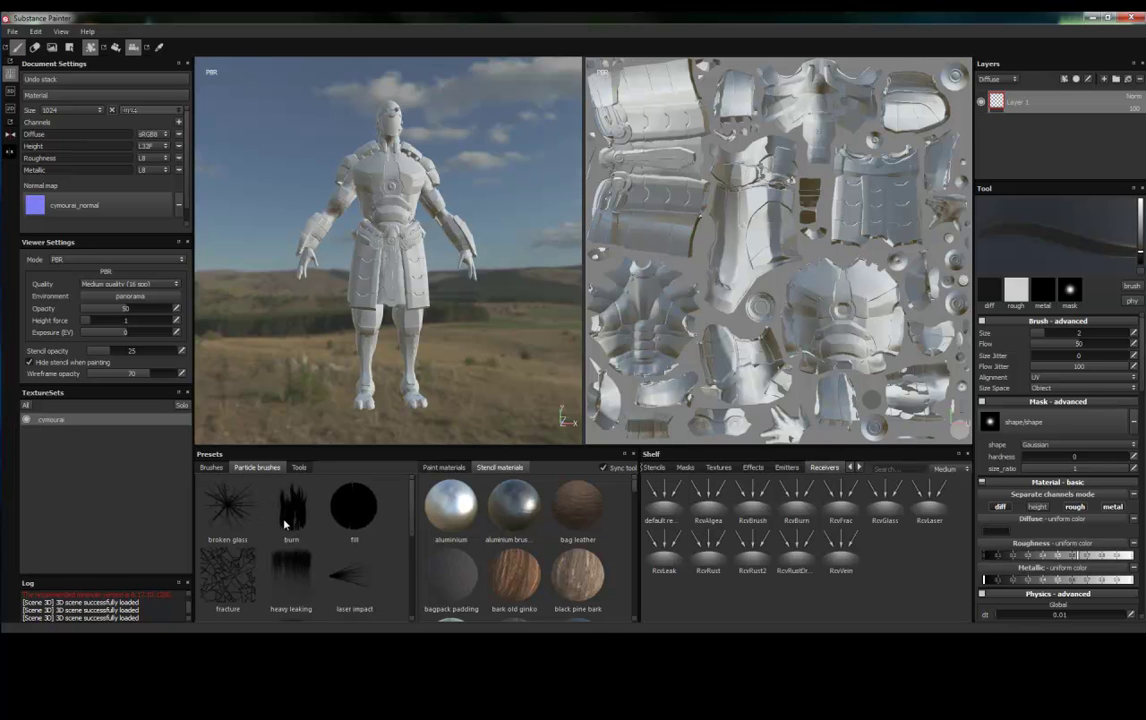
click(858, 468)
click(818, 467)
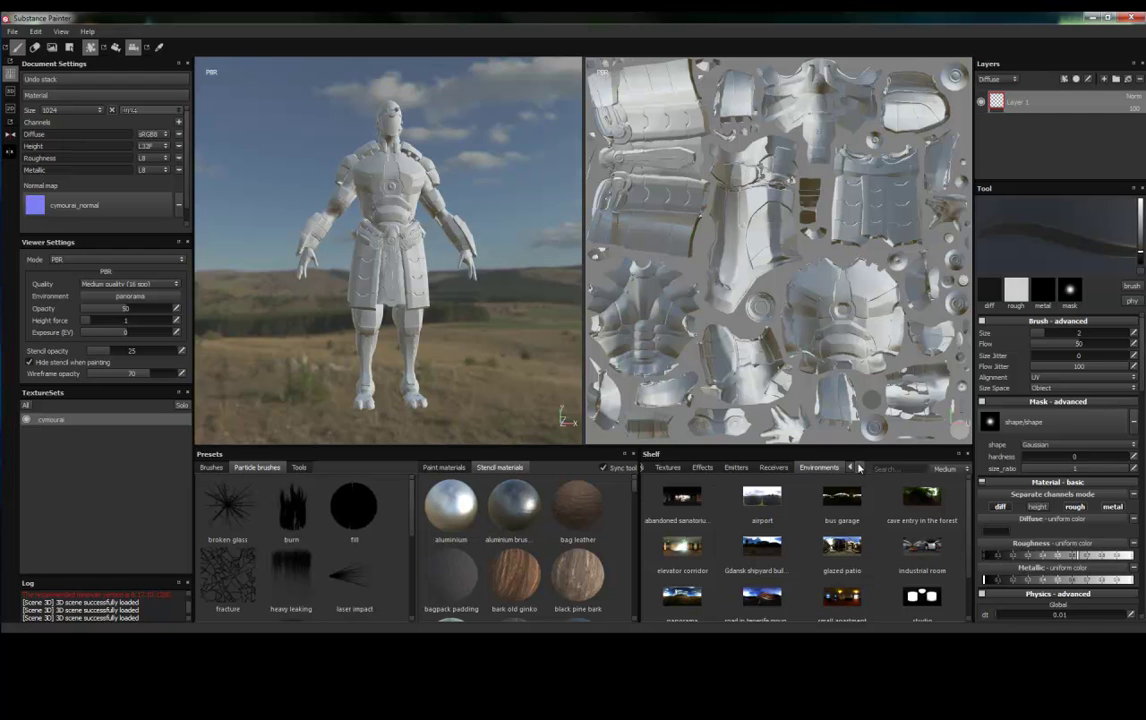
click(858, 467)
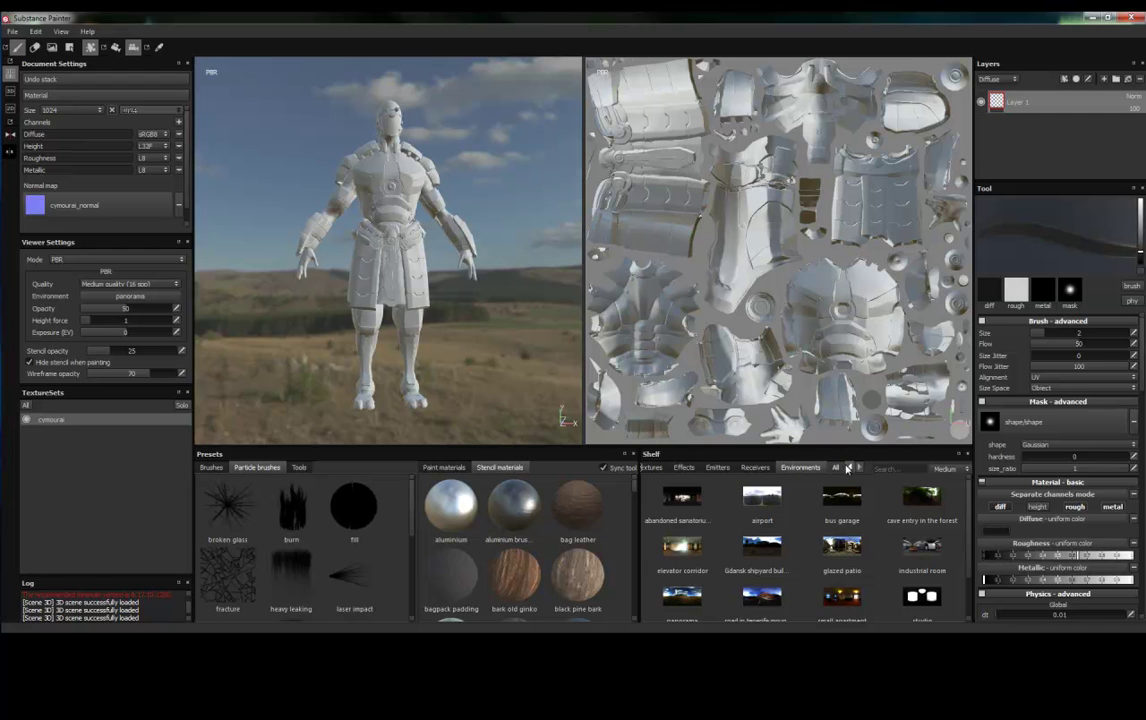
click(850, 467)
click(850, 467)
click(850, 467)
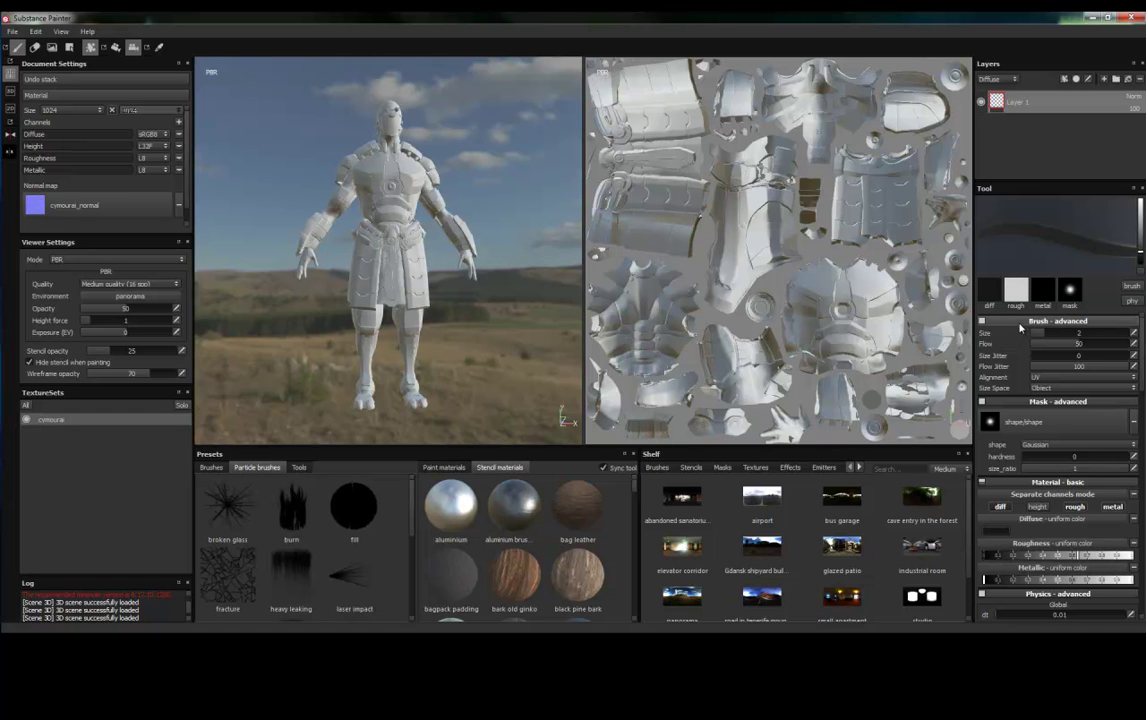
Set brush size 4.39 and flow 43, keeping UV alignment and Object size space.
drag(1044, 333, 1067, 335)
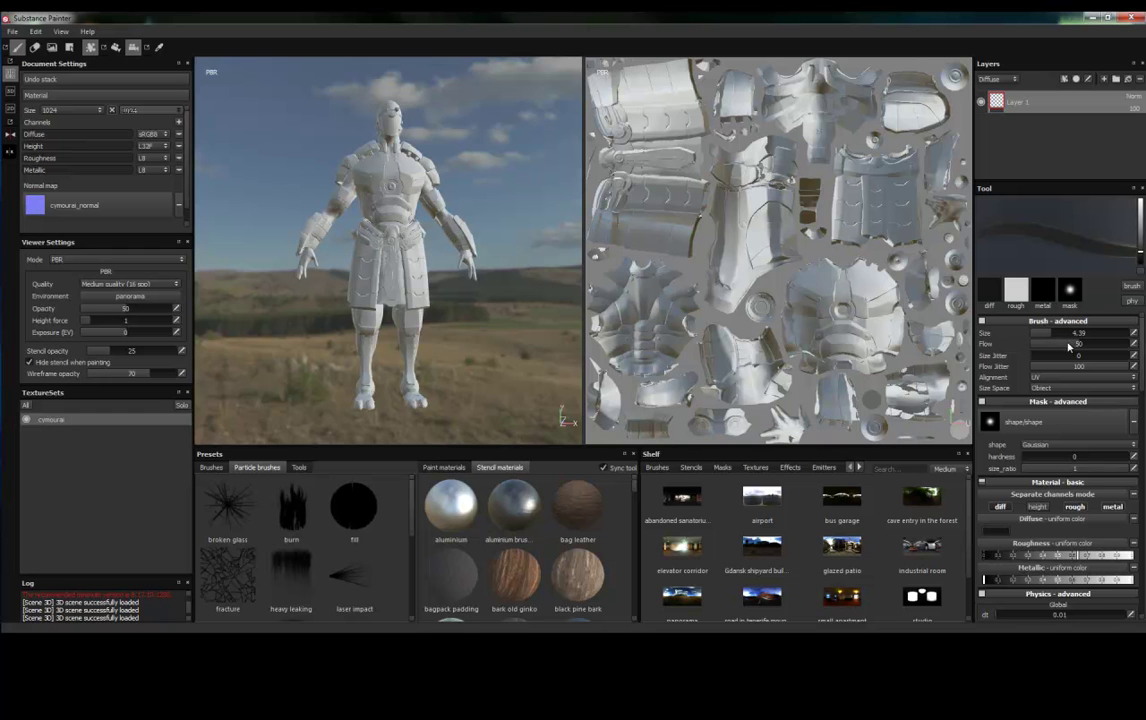
mouse_move(1077, 345)
mouse_down()
mouse_move(1099, 348)
mouse_move(1074, 350)
mouse_up()
click(1072, 380)
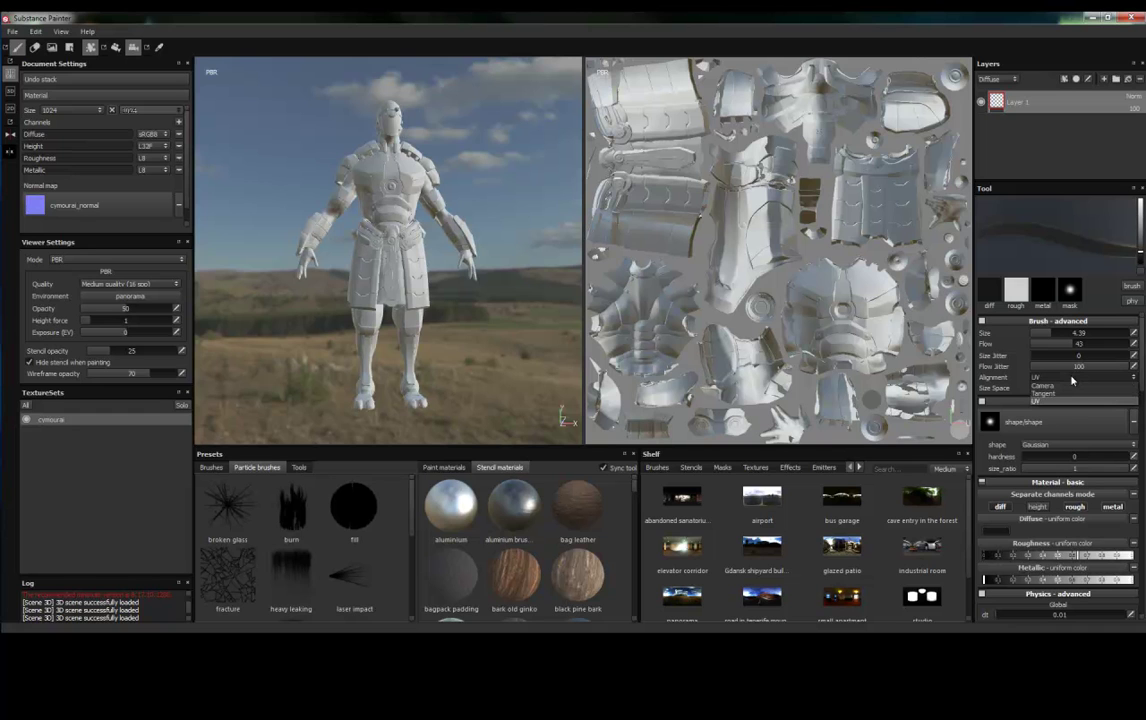
click(1070, 400)
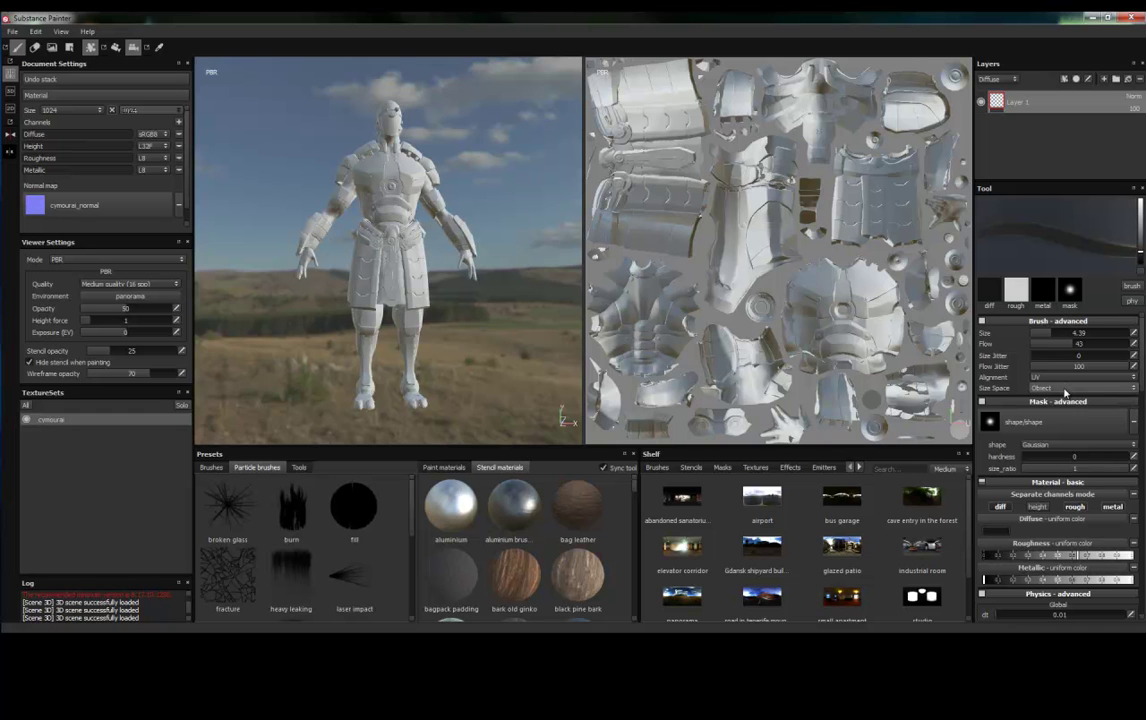
click(1065, 388)
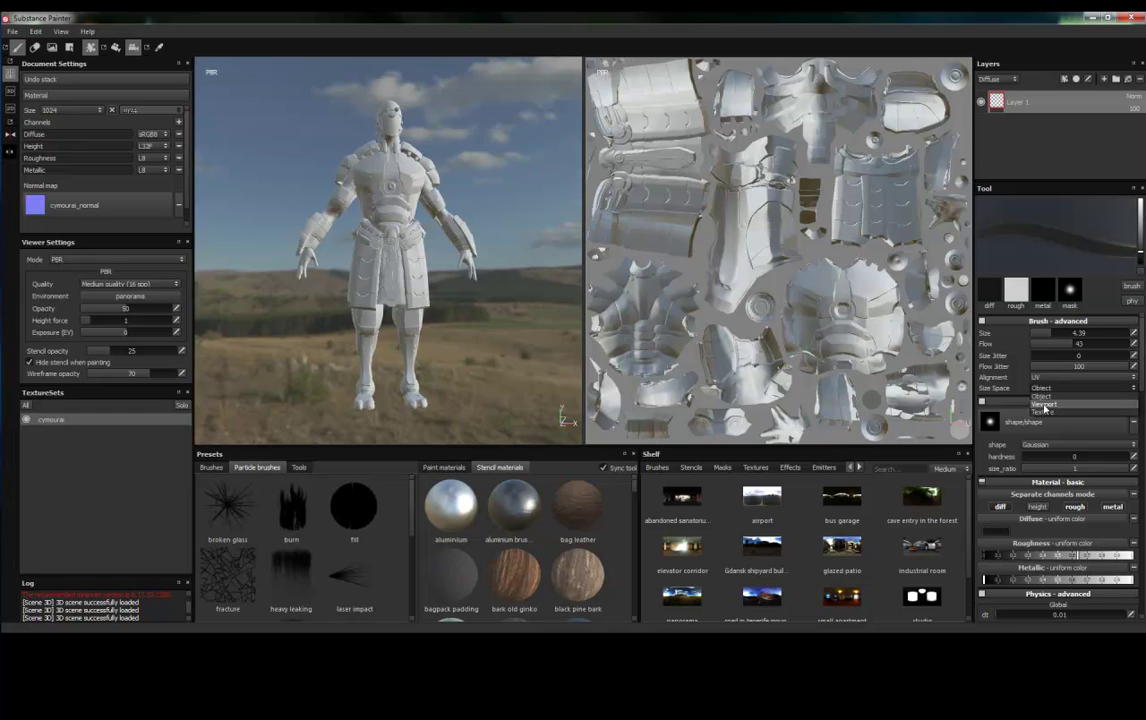
click(1044, 397)
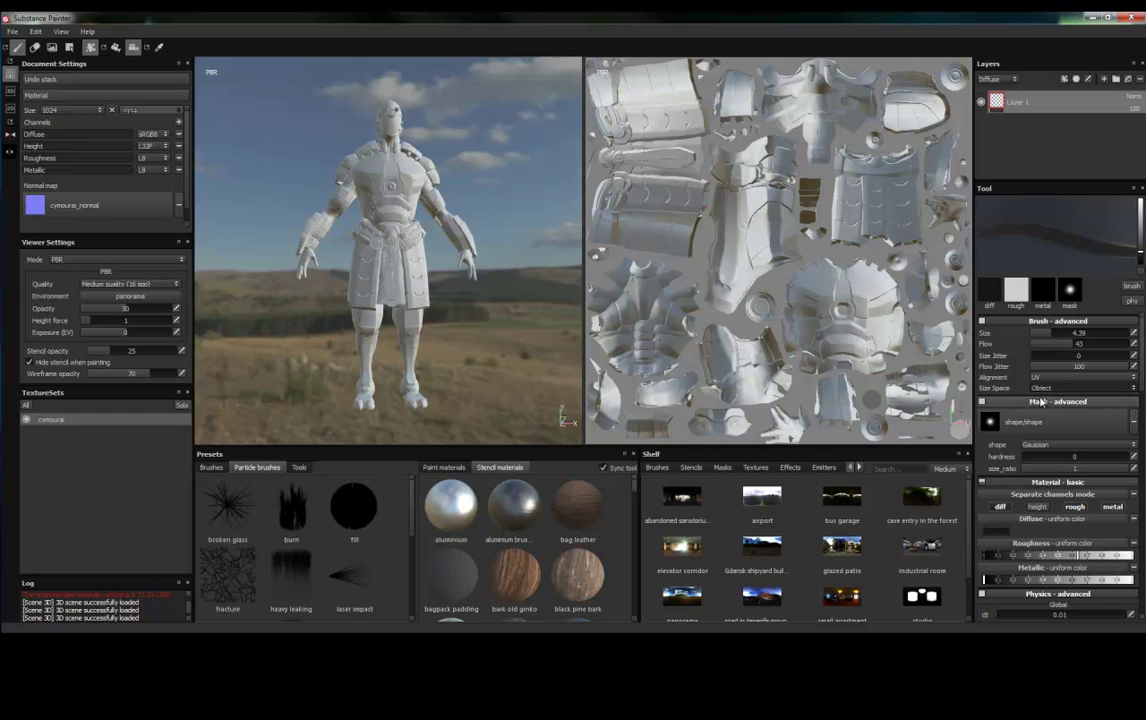
Scroll through the brush settings and bring back the standard brush presets.
scroll(1016, 390, down, 1)
scroll(1016, 390, down, 1)
scroll(1016, 390, down, 2)
scroll(1016, 390, down, 1)
scroll(1016, 390, down, 2)
scroll(1016, 390, down, 2)
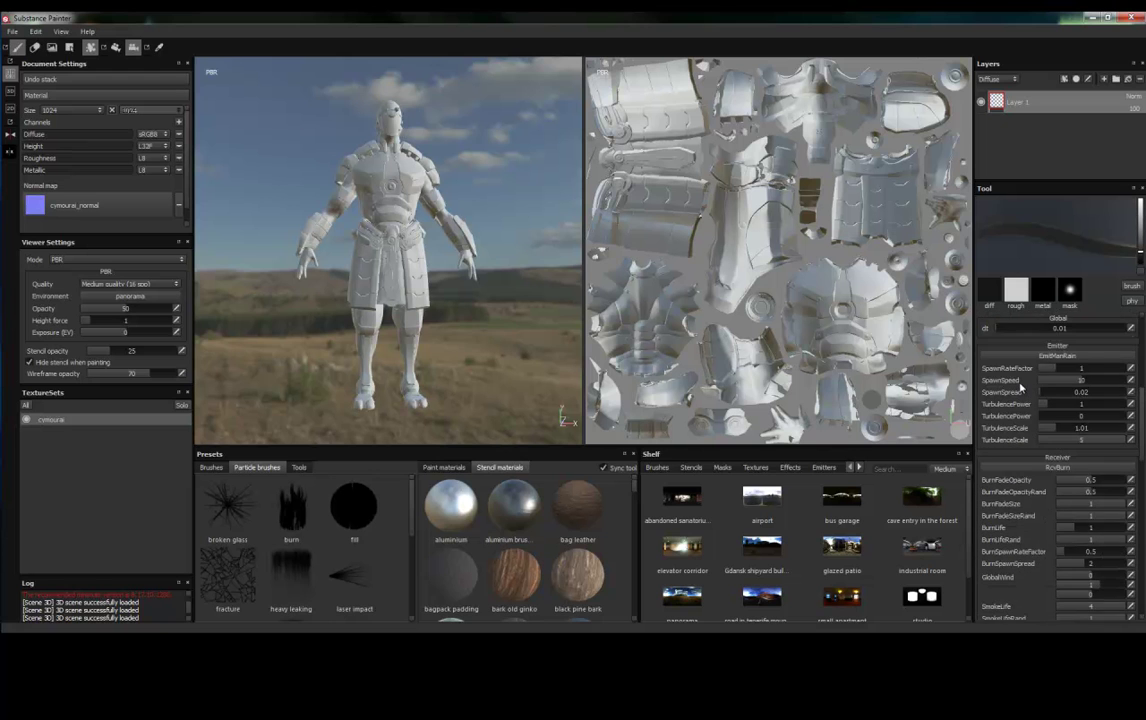
scroll(1018, 389, down, 2)
scroll(1018, 389, down, 3)
scroll(1020, 388, down, 2)
scroll(1020, 388, up, 5)
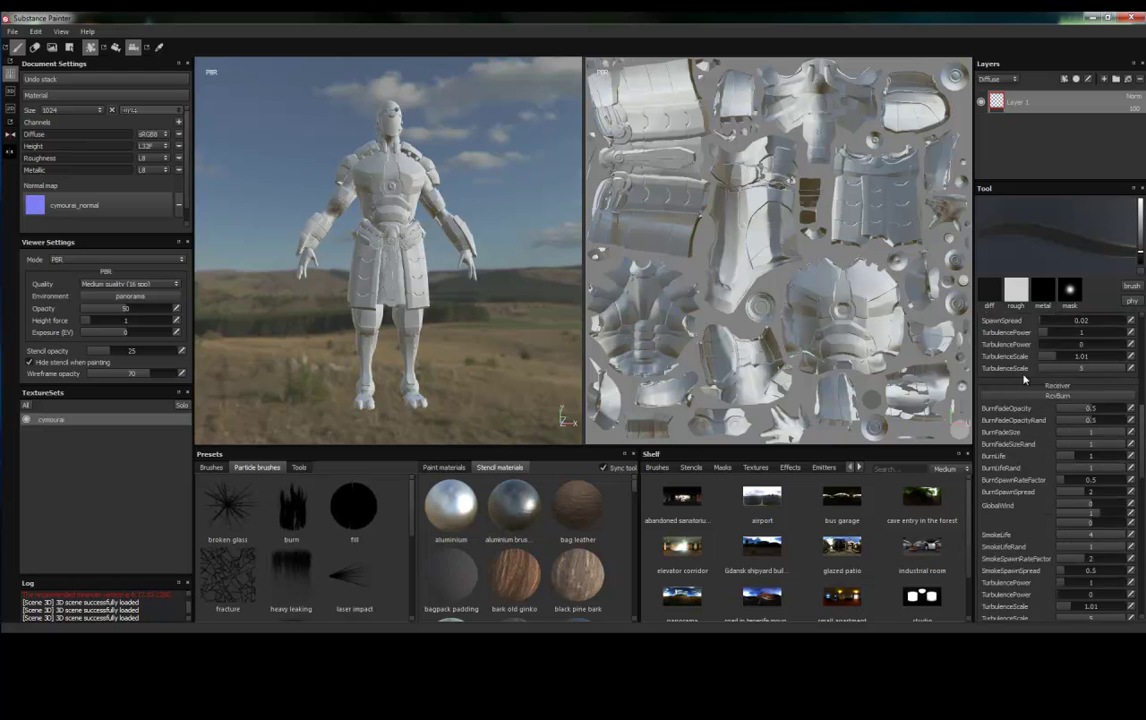
scroll(1020, 388, up, 8)
click(211, 468)
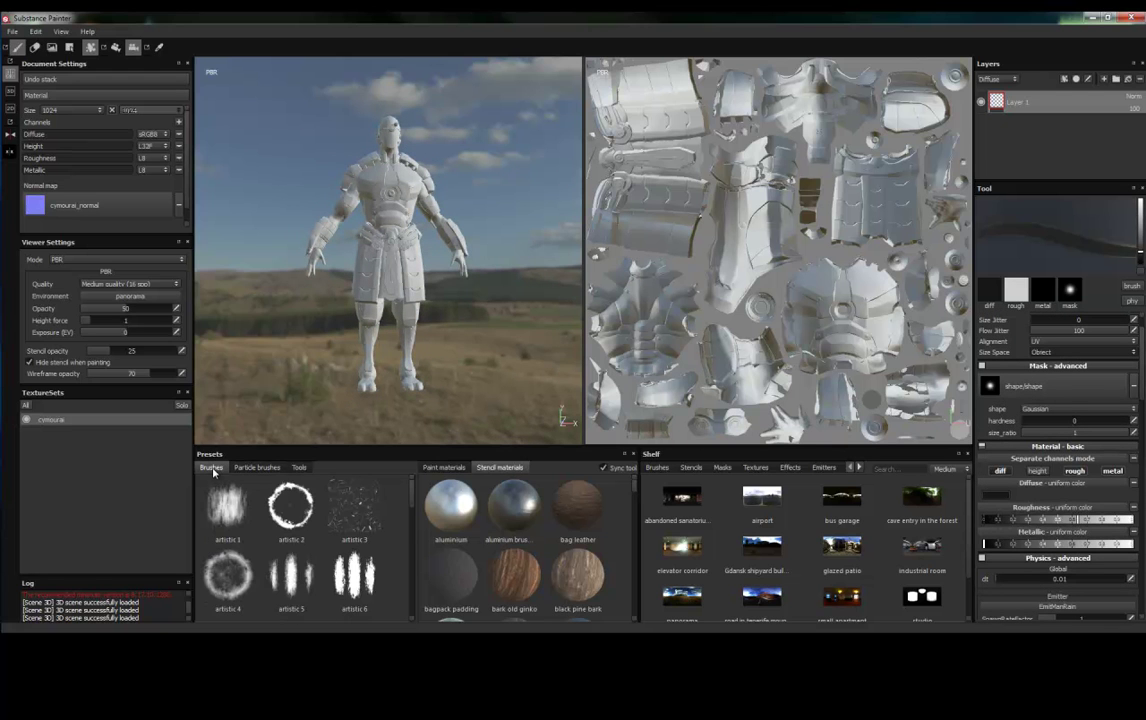
click(12, 32)
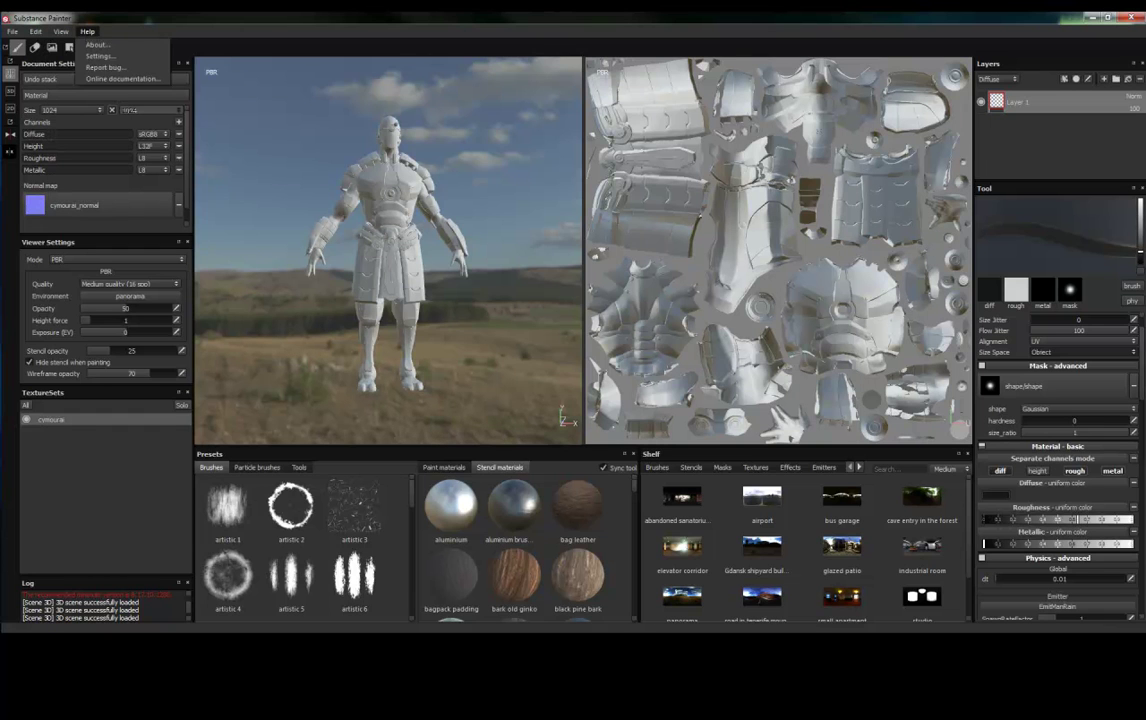
click(96, 57)
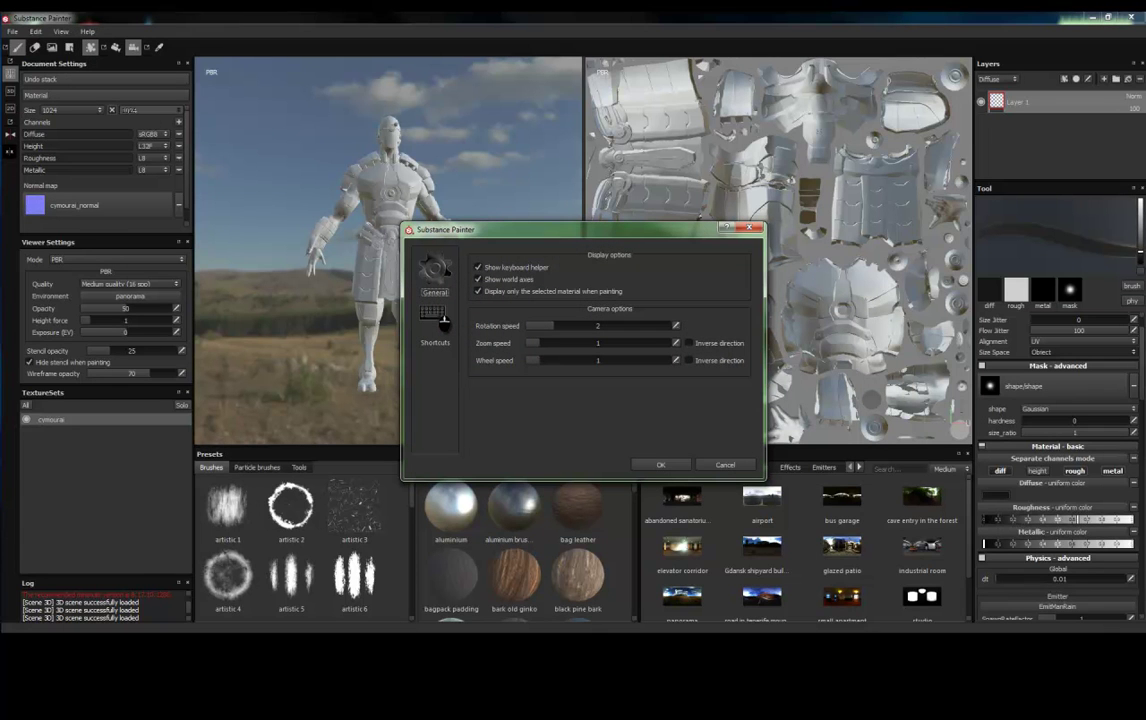
click(435, 320)
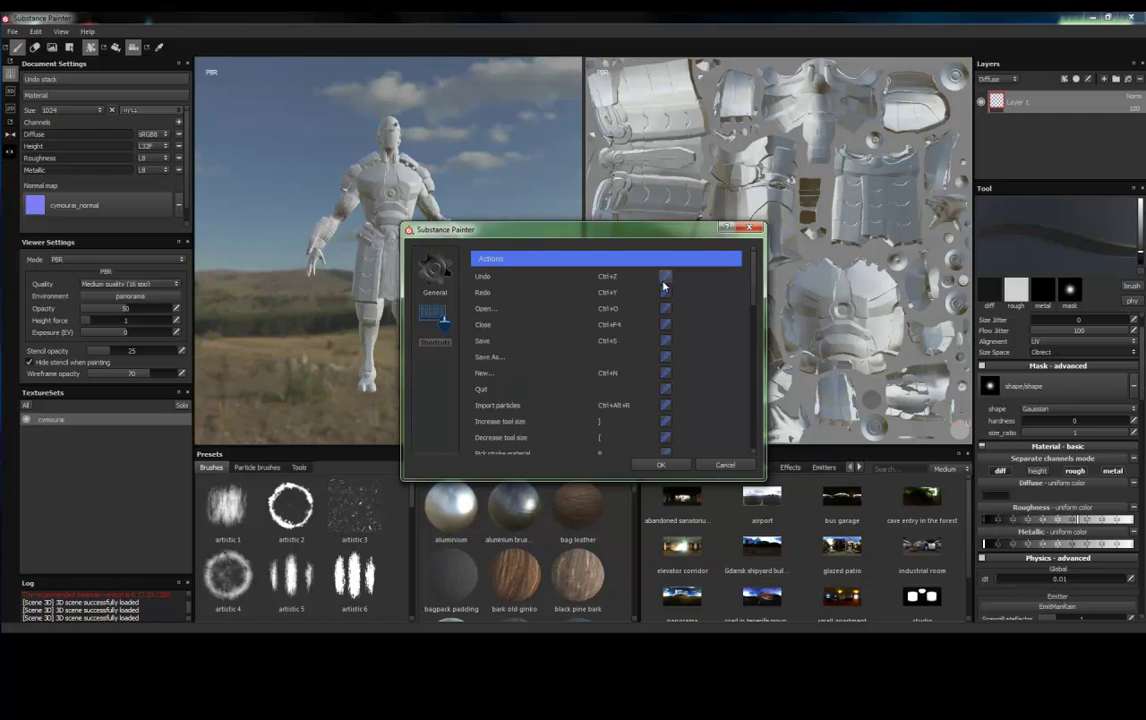
scroll(540, 287, down, 3)
scroll(540, 287, down, 2)
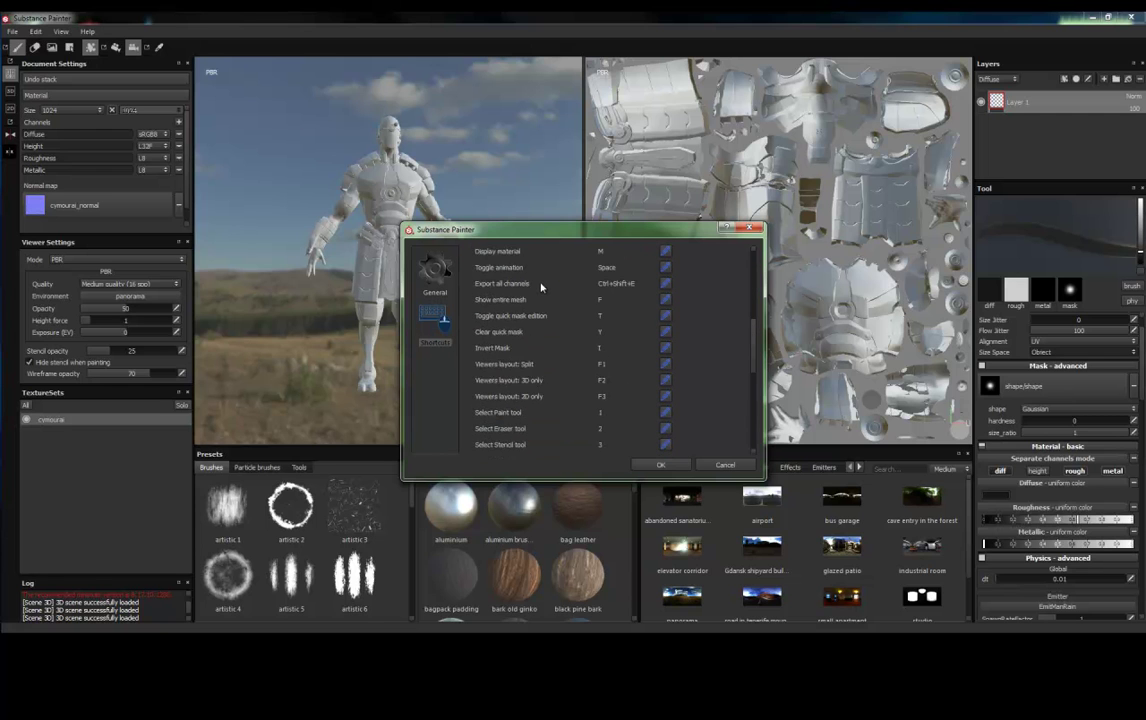
scroll(540, 287, down, 3)
scroll(540, 287, down, 3)
scroll(540, 287, down, 1)
scroll(540, 289, up, 1)
scroll(540, 291, up, 5)
scroll(540, 291, up, 5)
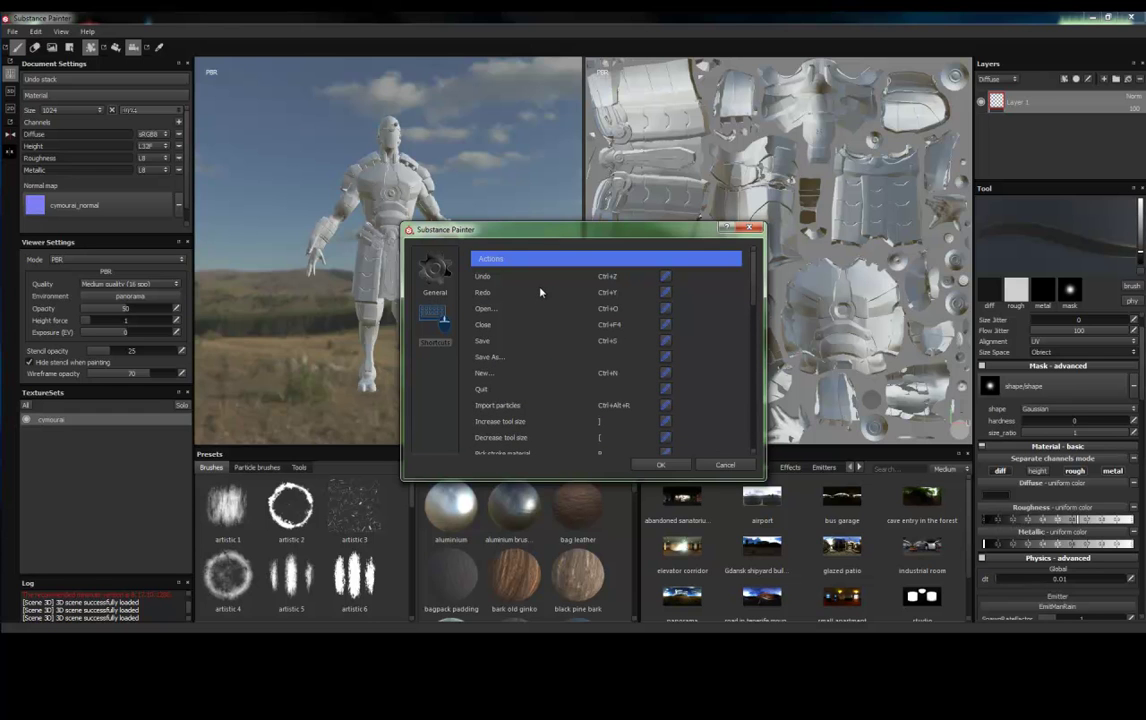
click(658, 467)
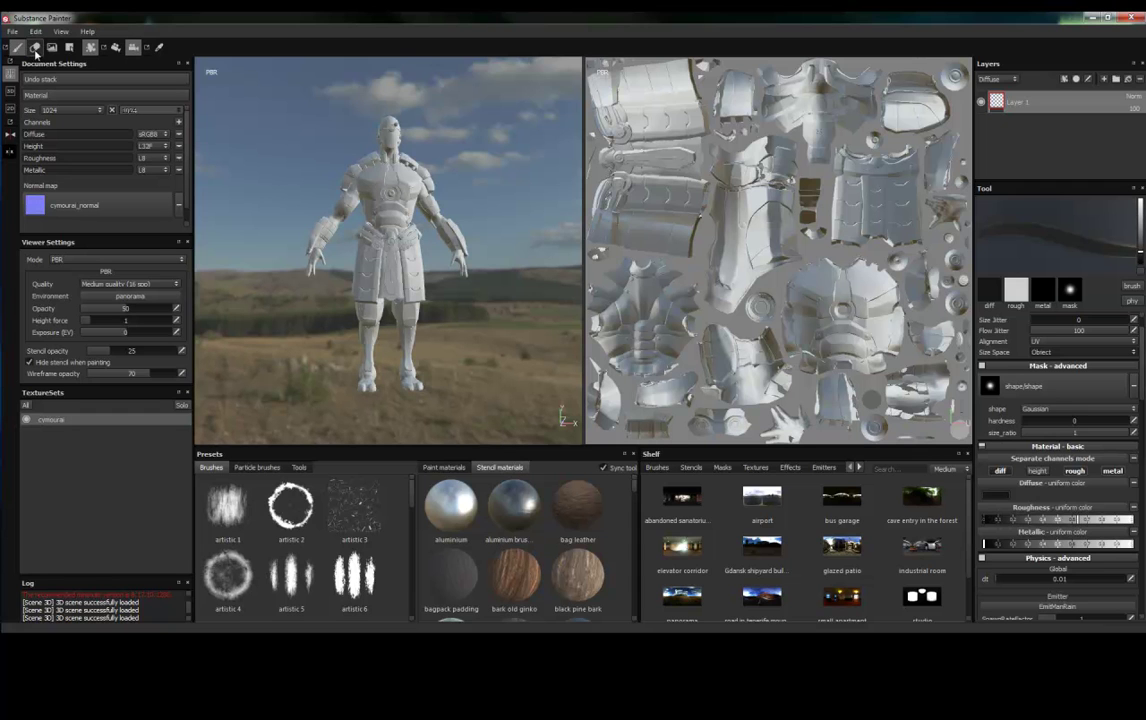
Move from eraser and projection to polygon fill, viewing the wireframed model from below.
click(36, 48)
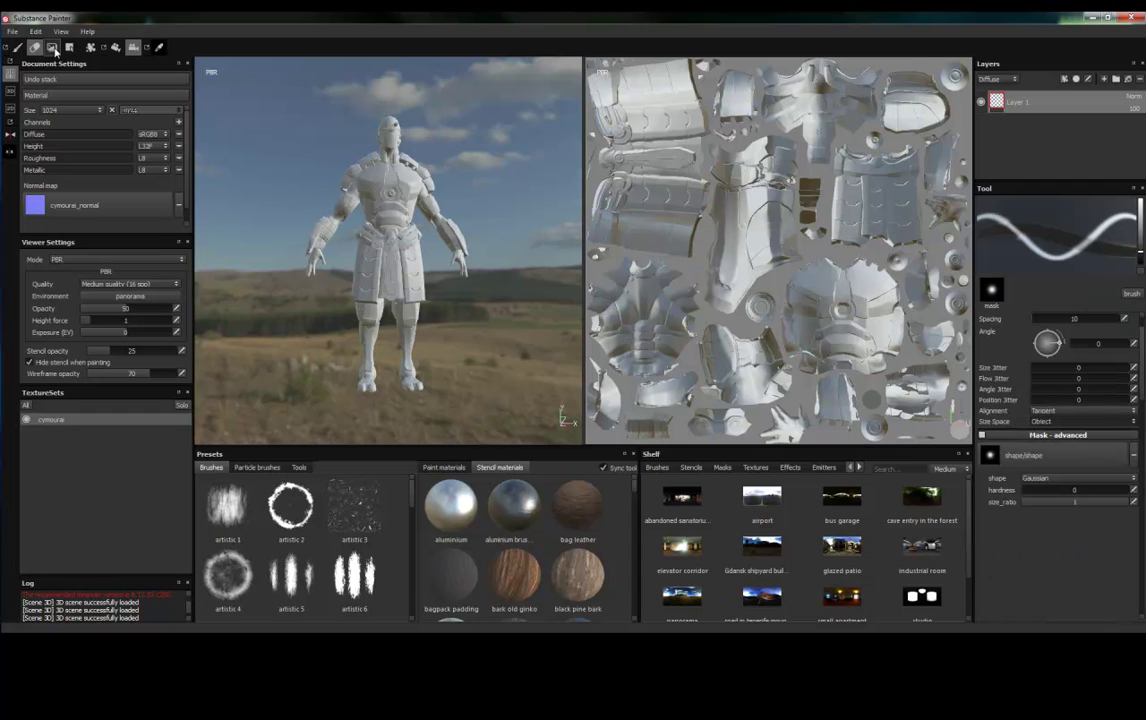
click(53, 49)
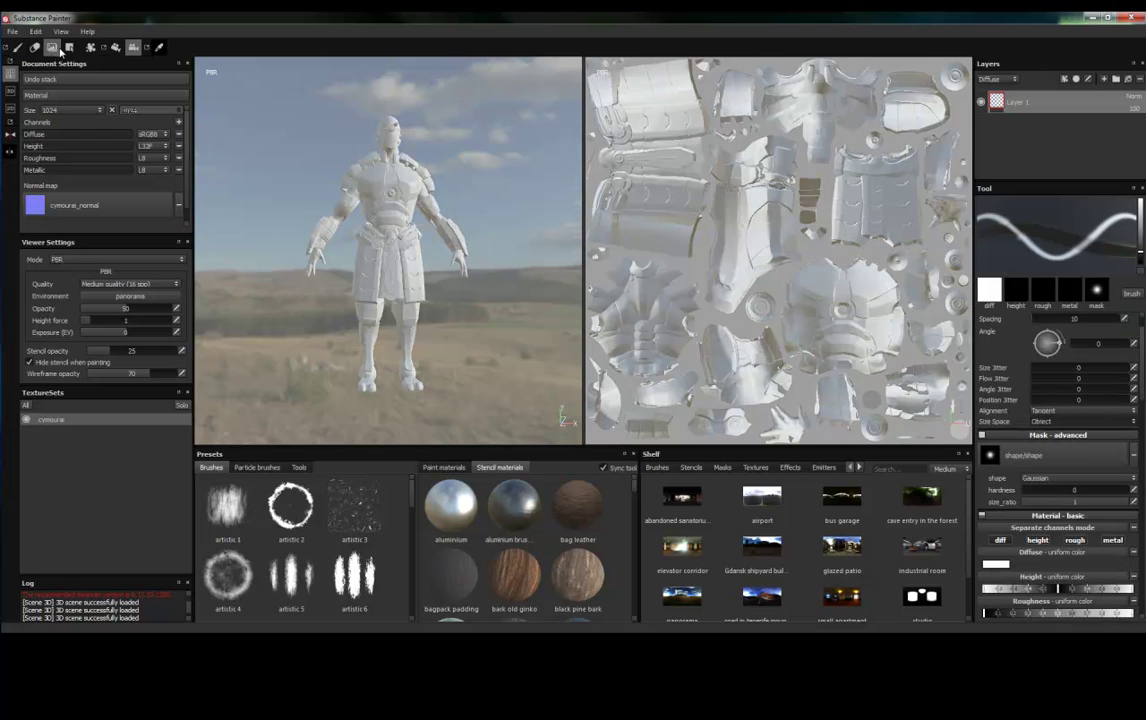
click(69, 49)
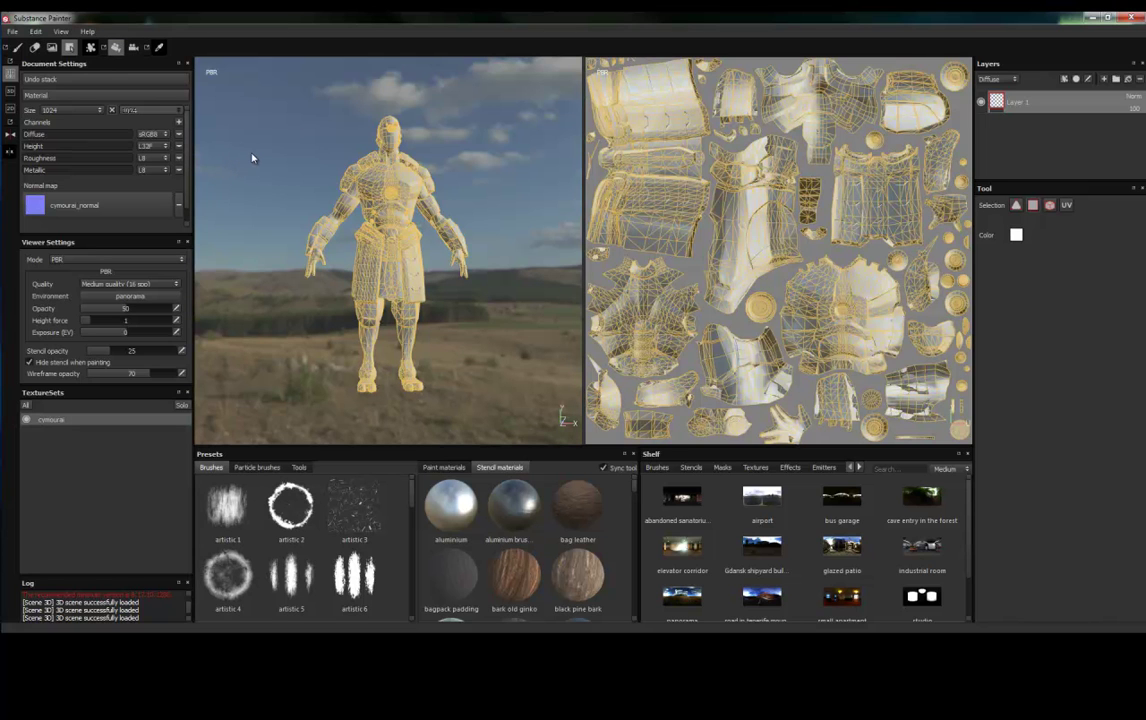
mouse_move(253, 148)
alt+mouse_down()
mouse_move(304, 140)
mouse_move(302, 187)
mouse_move(284, 220)
mouse_move(297, 163)
mouse_move(256, 146)
mouse_move(256, 164)
mouse_move(332, 206)
mouse_move(443, 187)
mouse_move(320, 179)
mouse_move(406, 251)
mouse_move(378, 200)
mouse_move(343, 179)
alt+mouse_up()
click(133, 47)
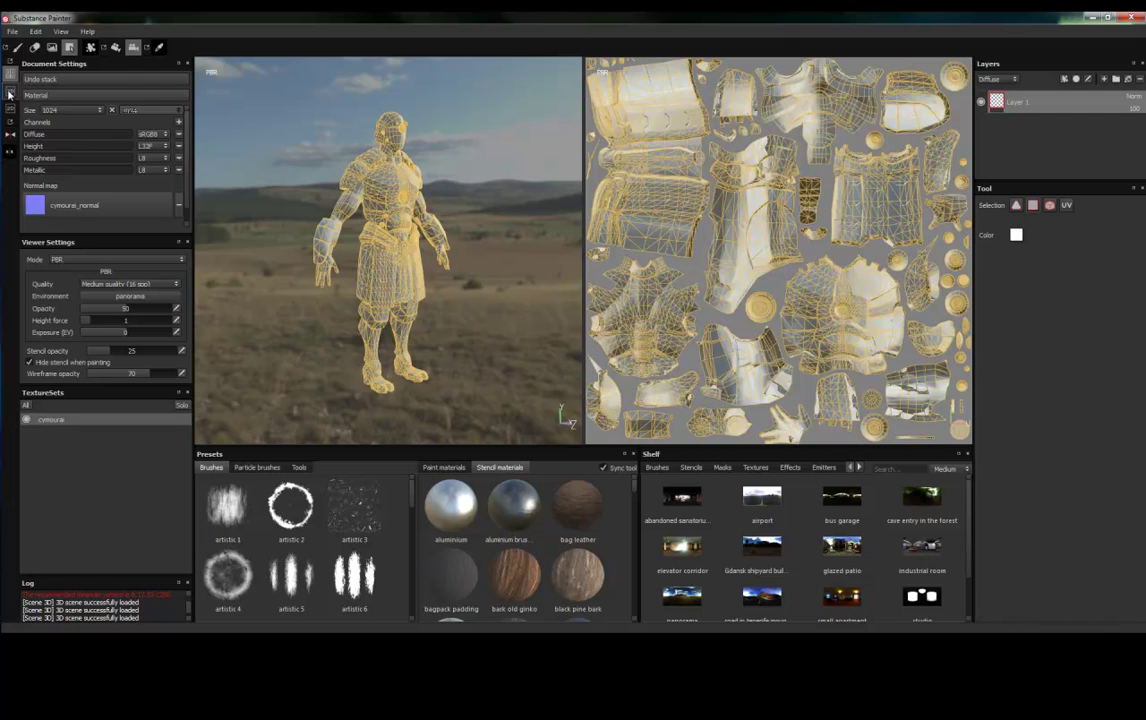
Try 3D-only, UV-only, then split layouts, enable symmetry, and return to the brush.
click(10, 90)
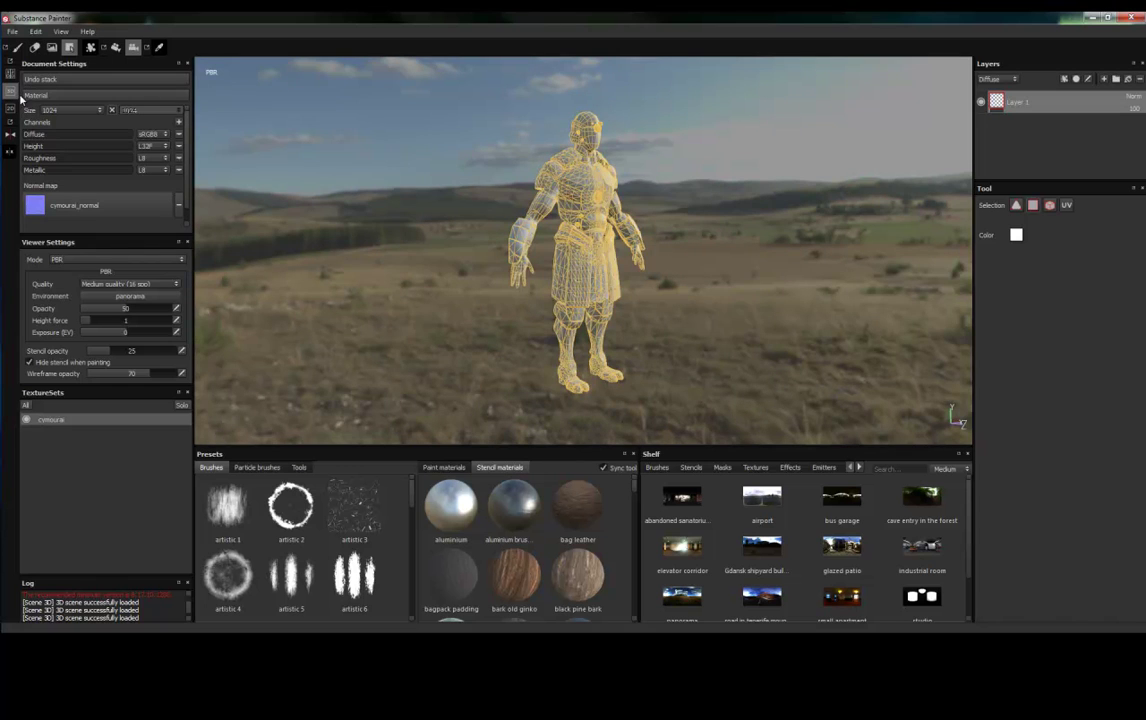
click(11, 111)
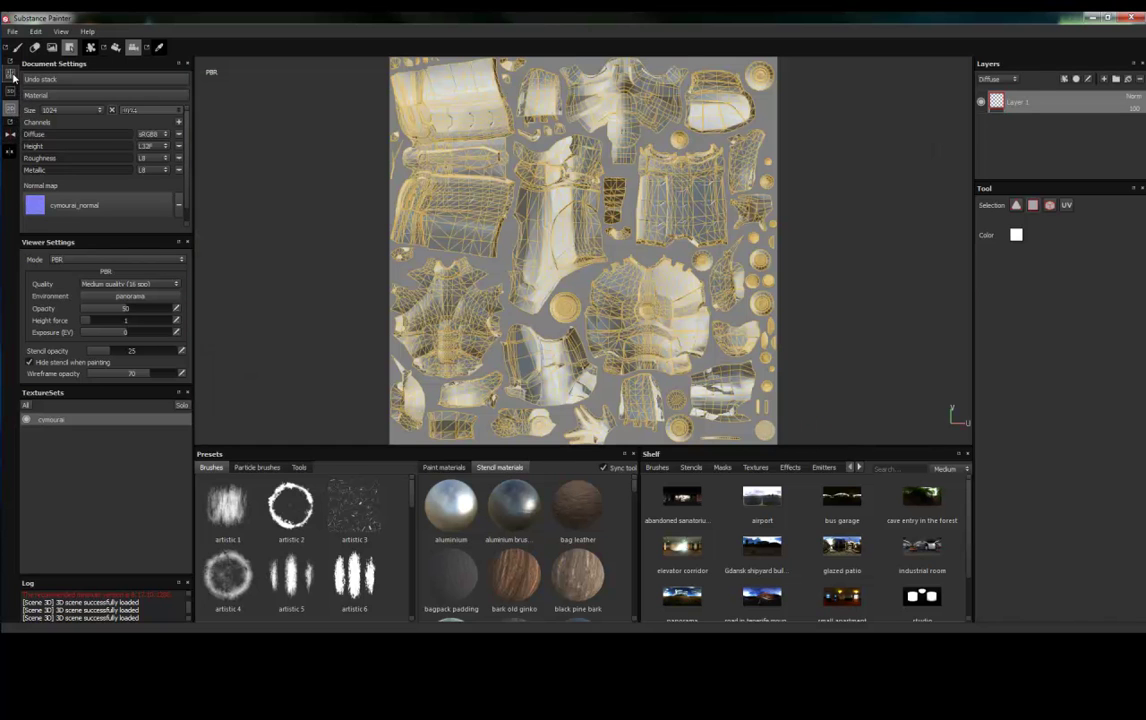
click(11, 72)
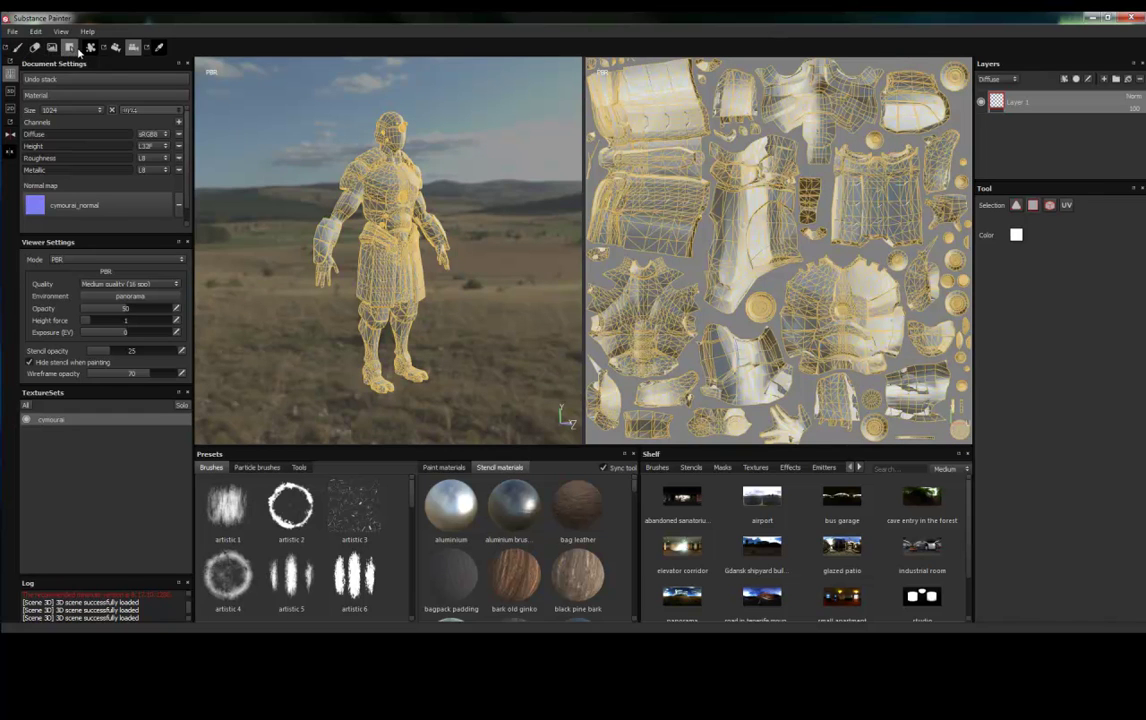
click(12, 139)
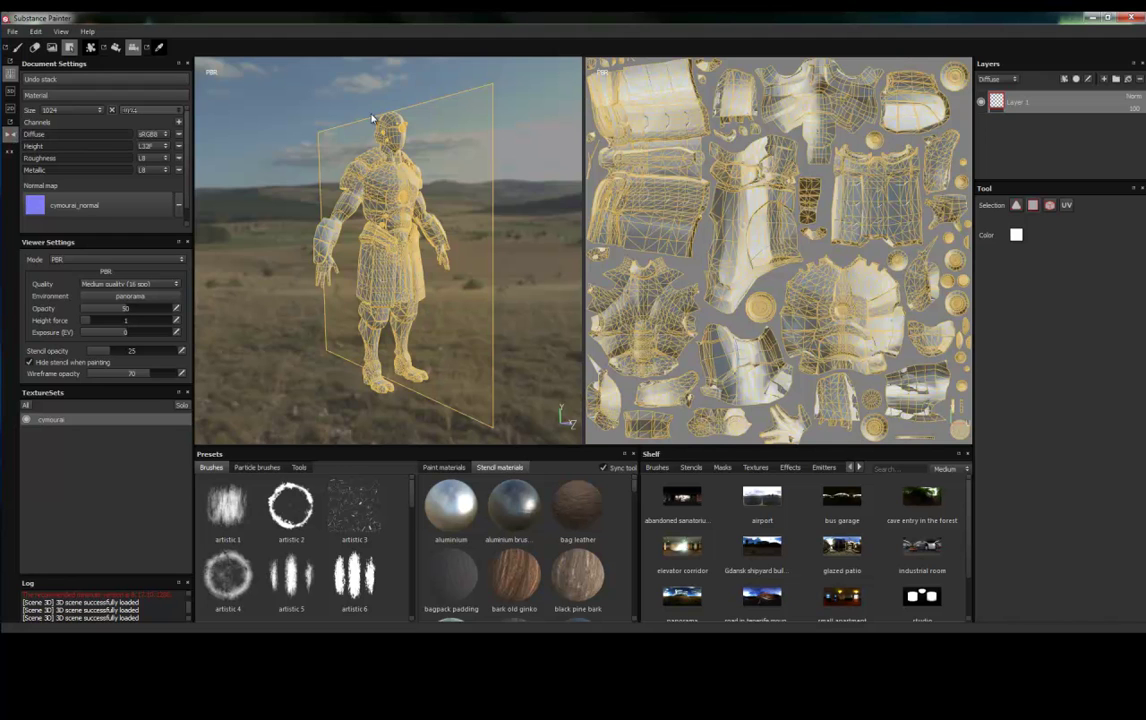
click(17, 48)
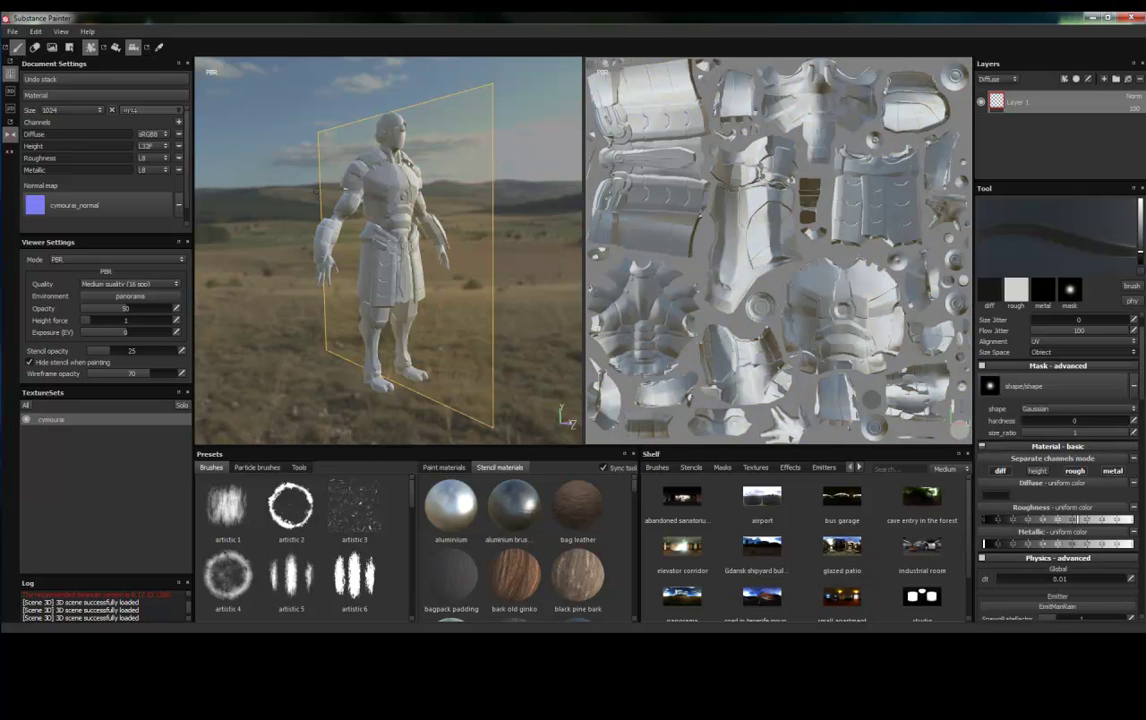
alt+drag(272, 183, 235, 184)
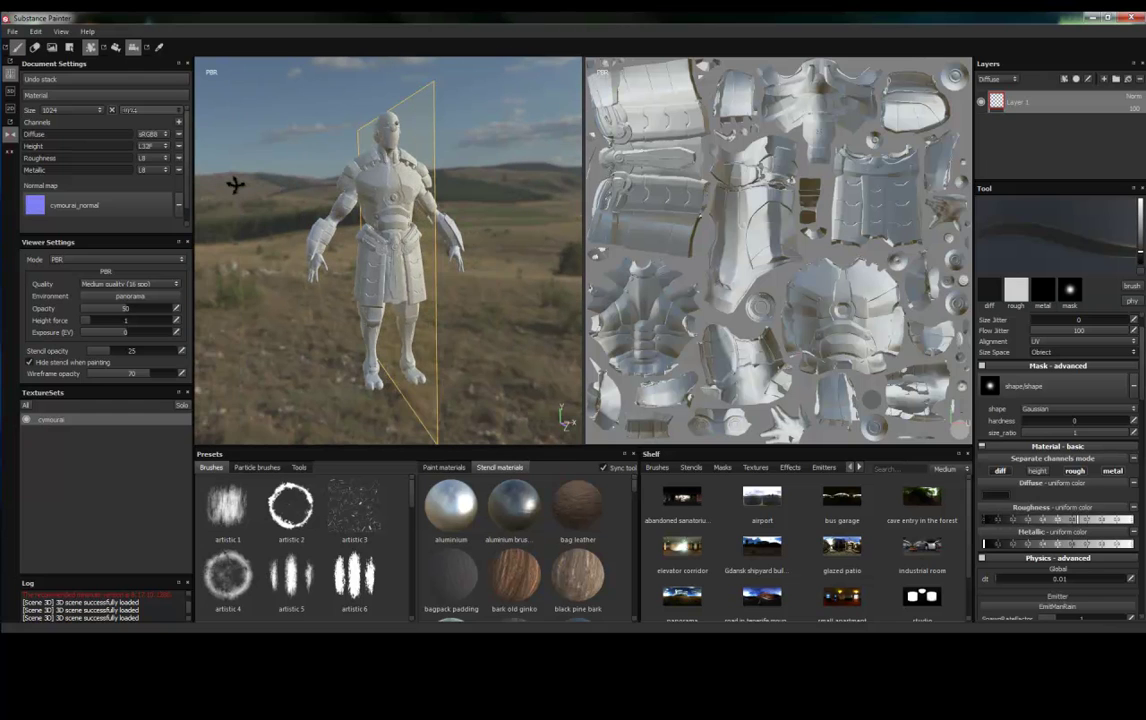
Cycle symmetry mirroring through the Y, Z and X axes, then turn symmetry off.
click(12, 153)
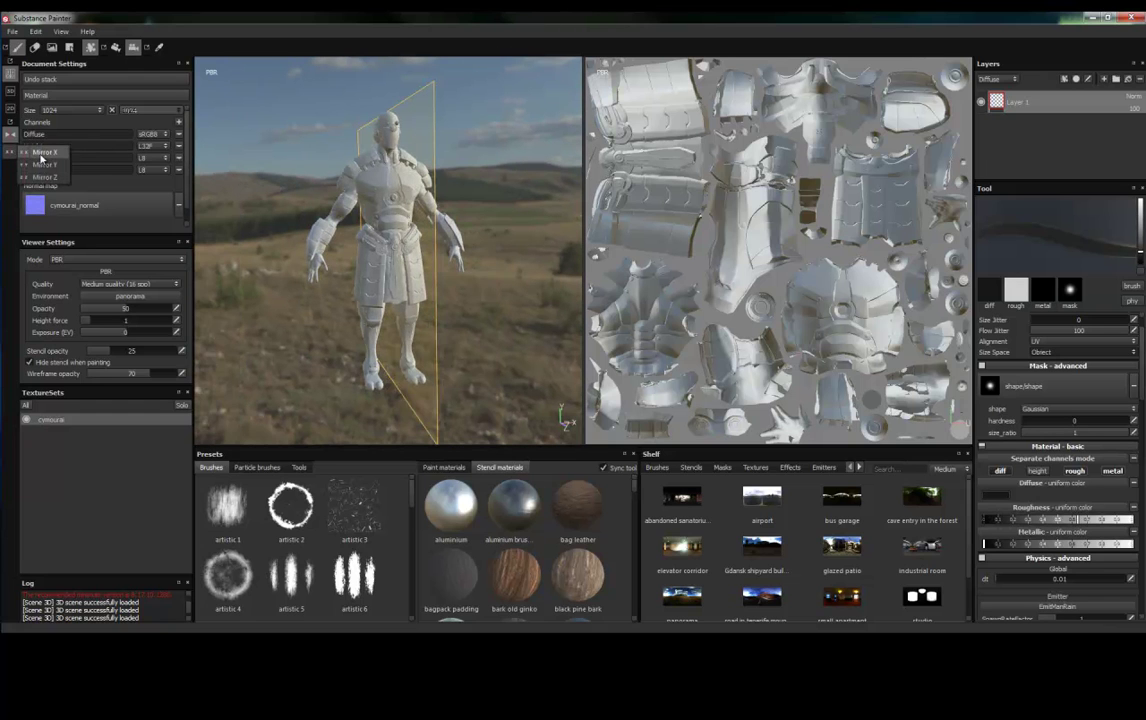
click(42, 165)
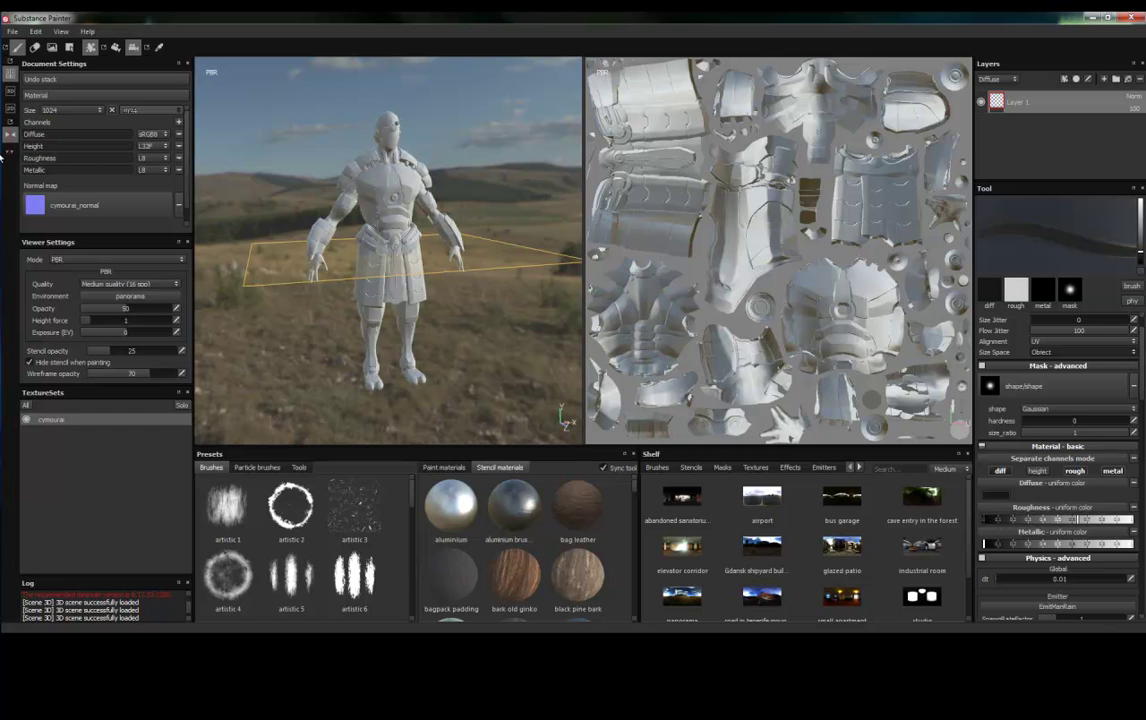
click(10, 150)
click(43, 178)
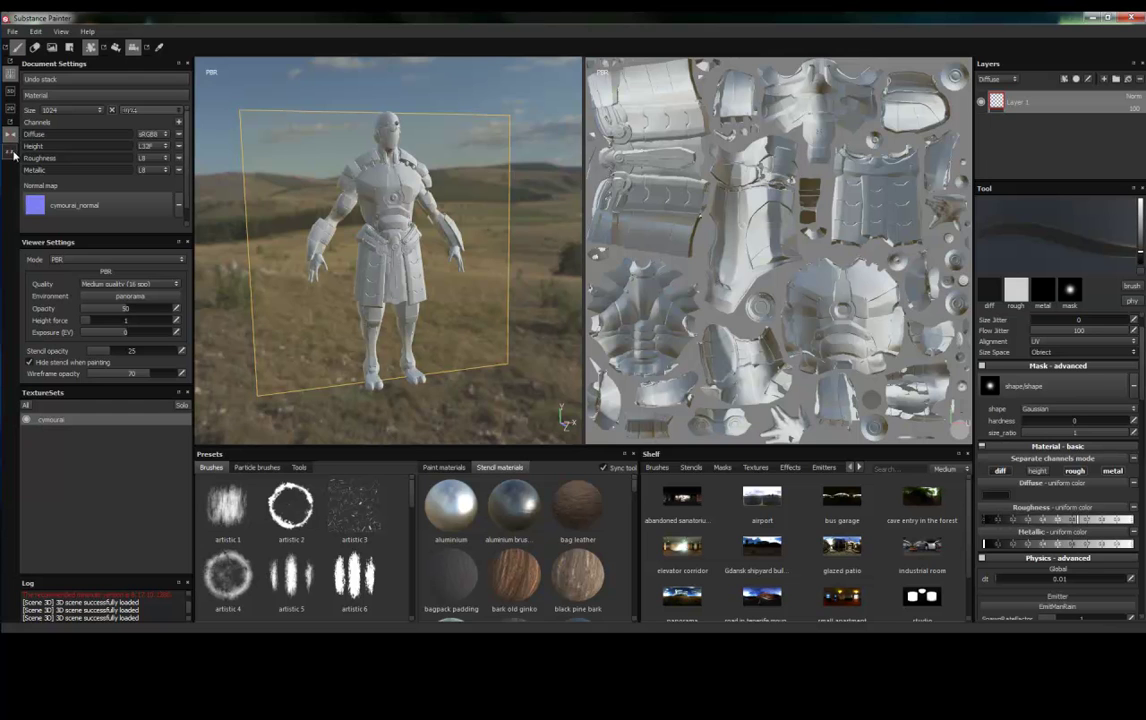
click(12, 151)
click(40, 153)
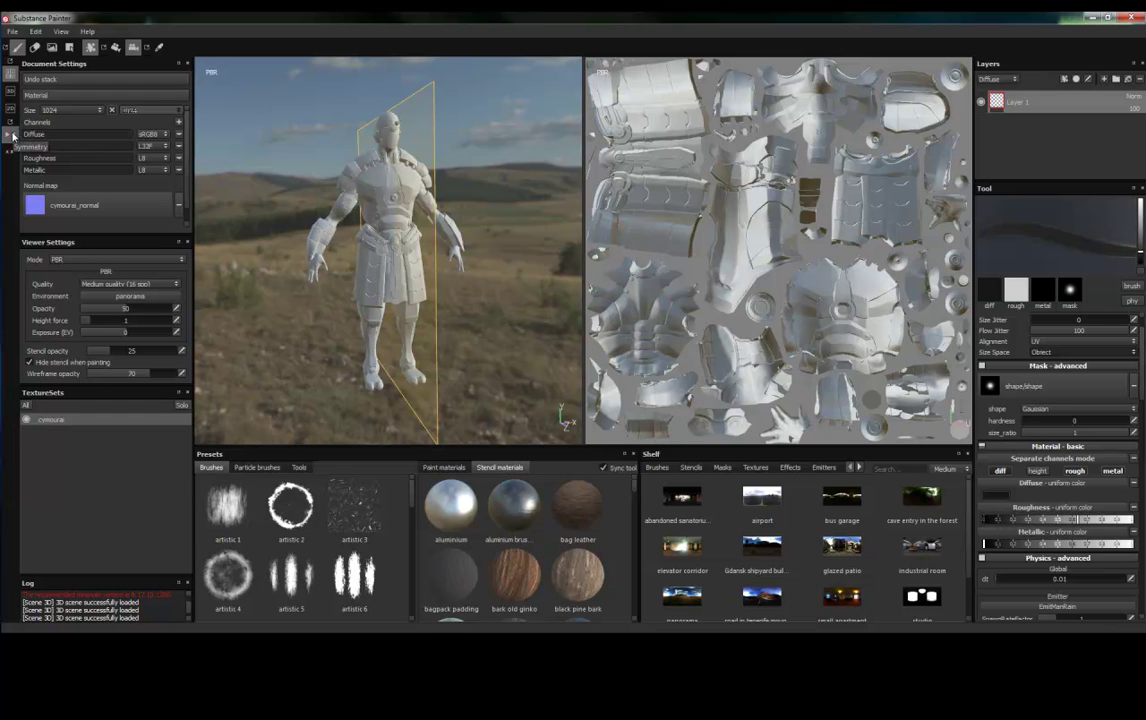
click(10, 134)
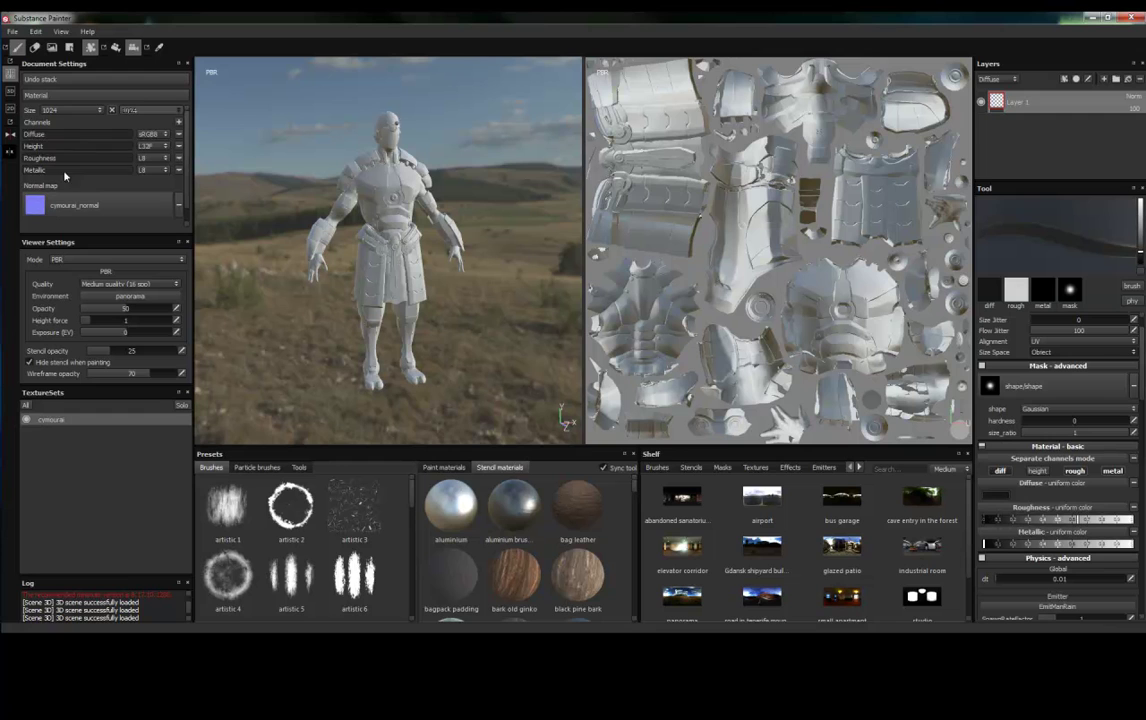
click(50, 80)
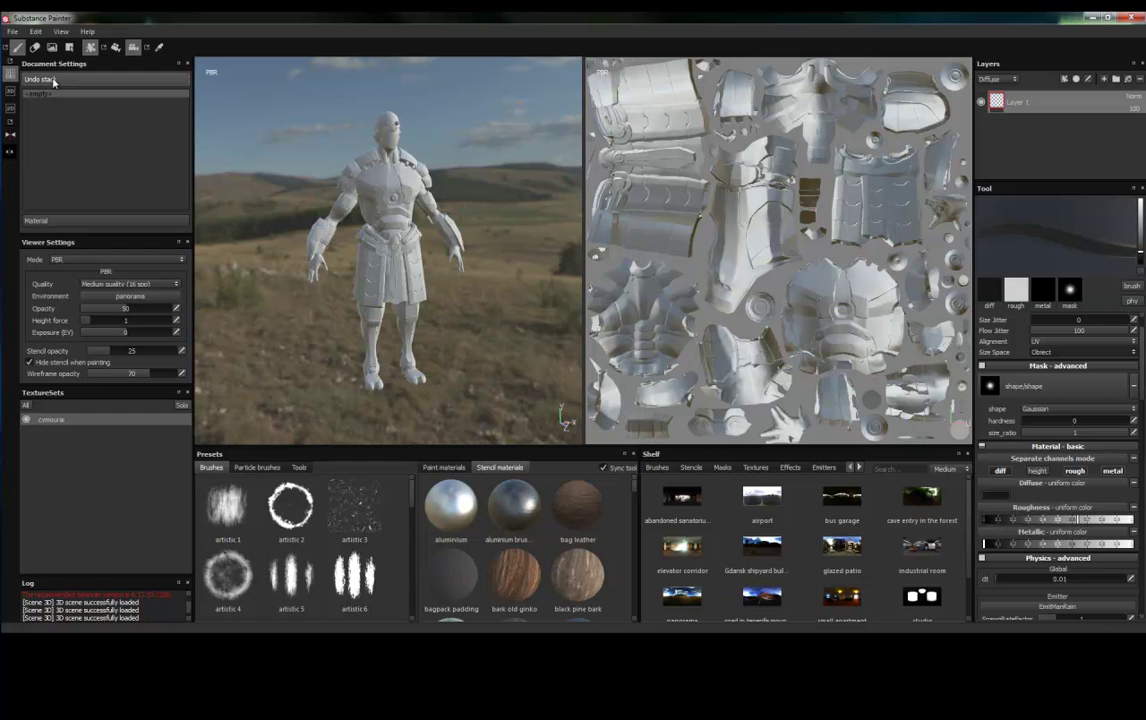
click(67, 221)
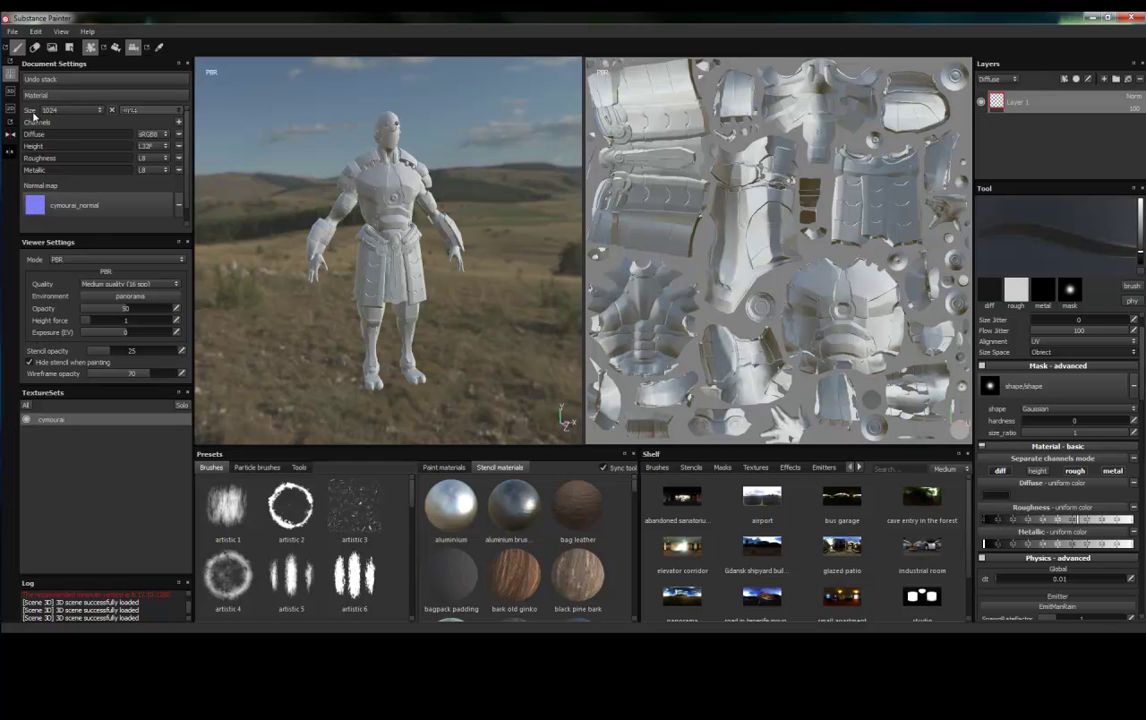
click(100, 111)
click(100, 112)
click(112, 111)
click(112, 111)
click(180, 123)
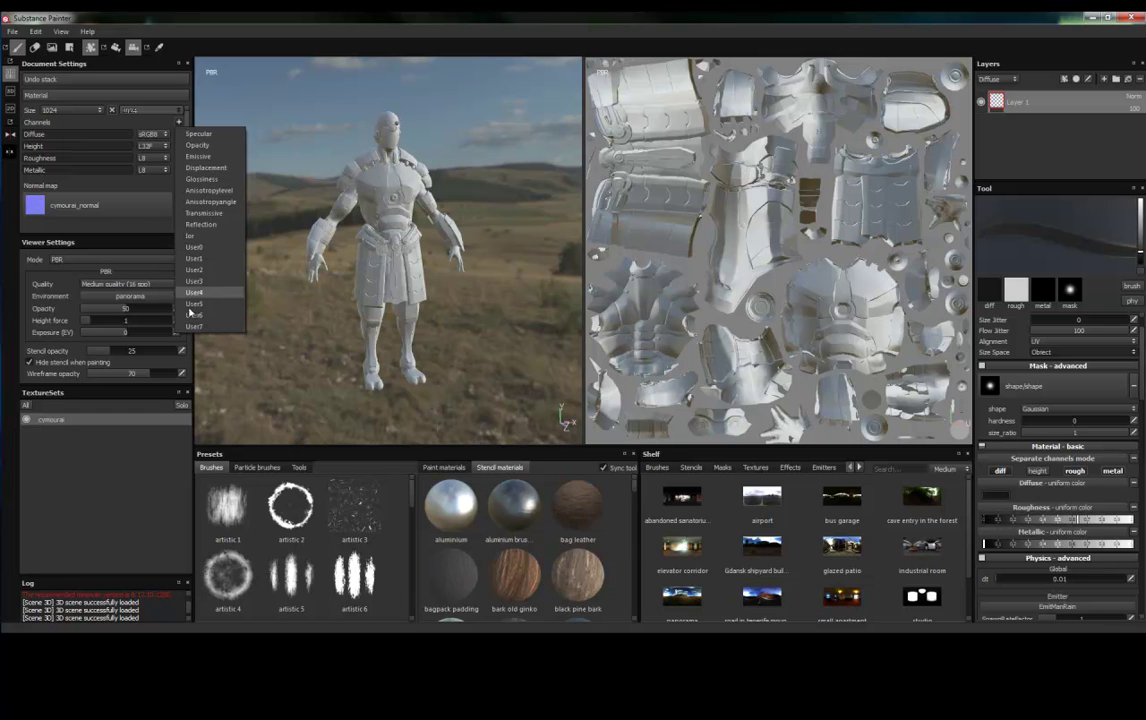
click(115, 188)
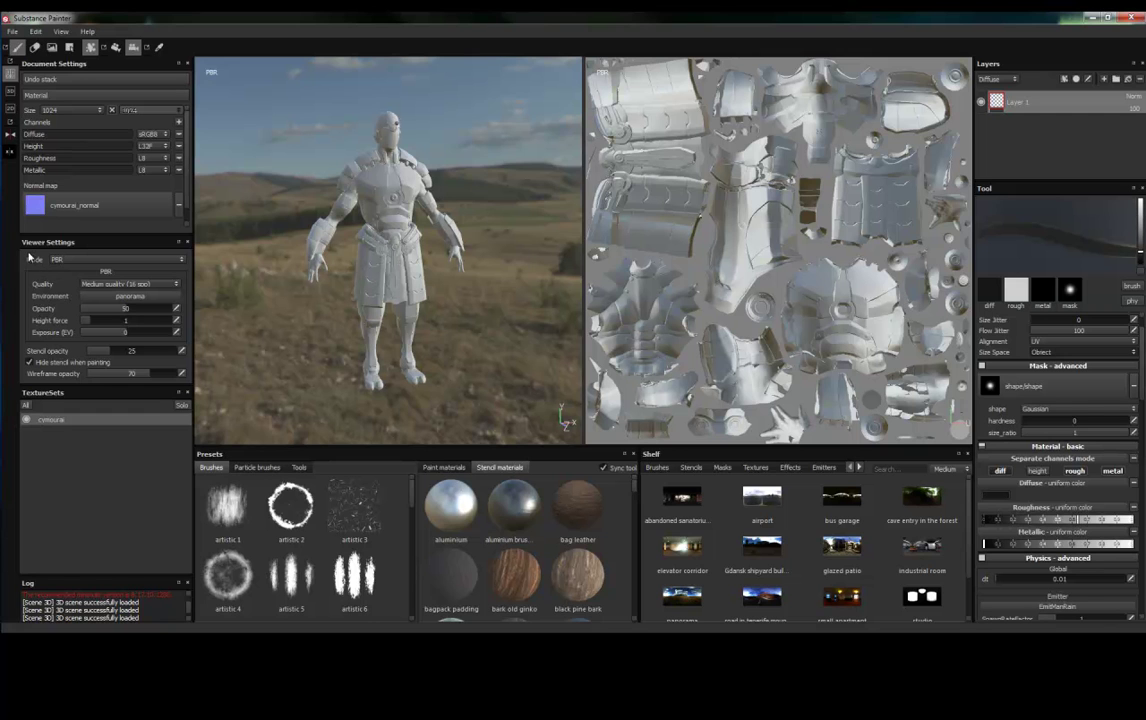
click(64, 261)
click(73, 269)
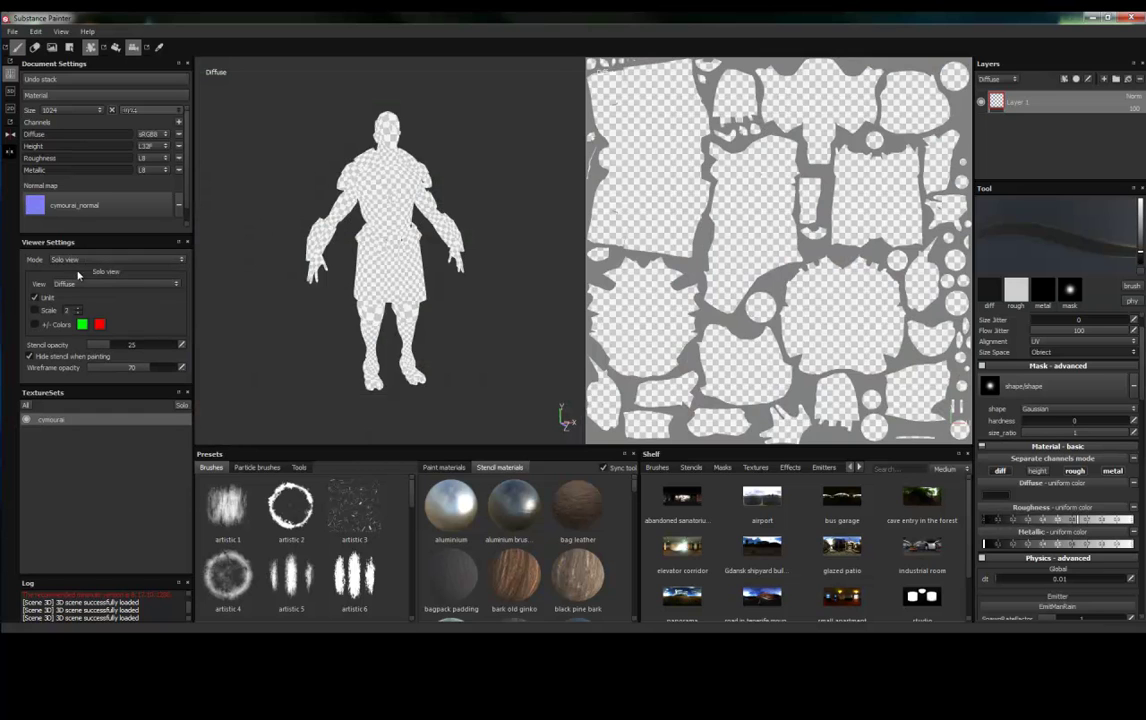
click(82, 286)
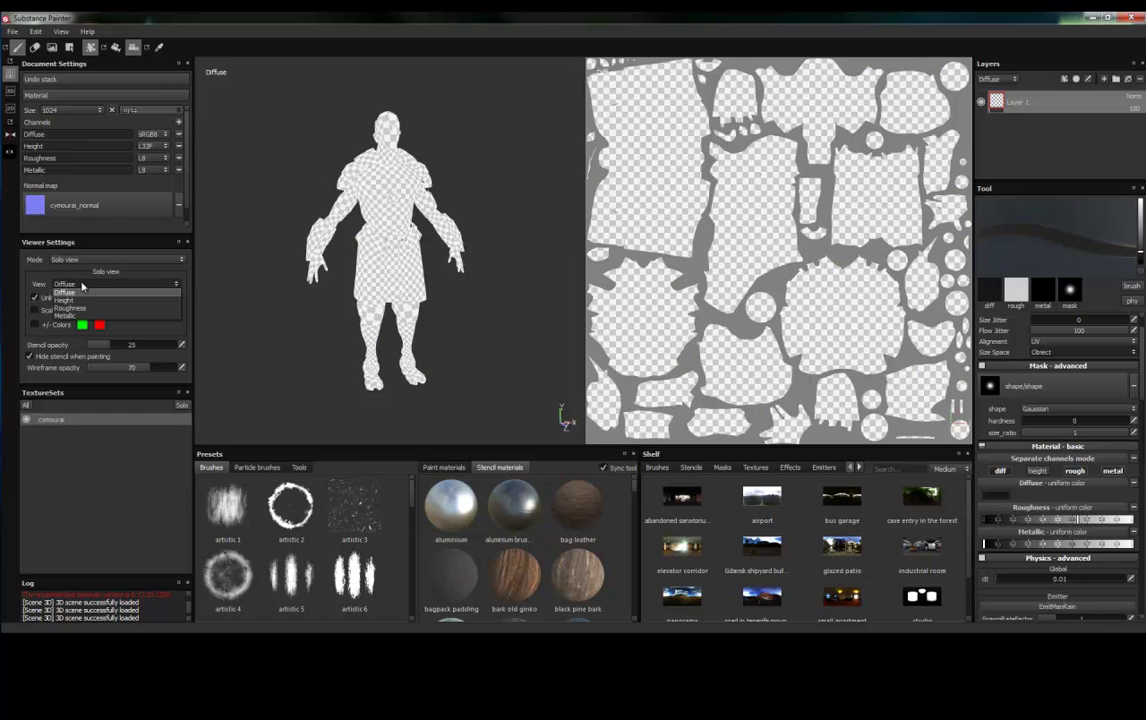
click(82, 287)
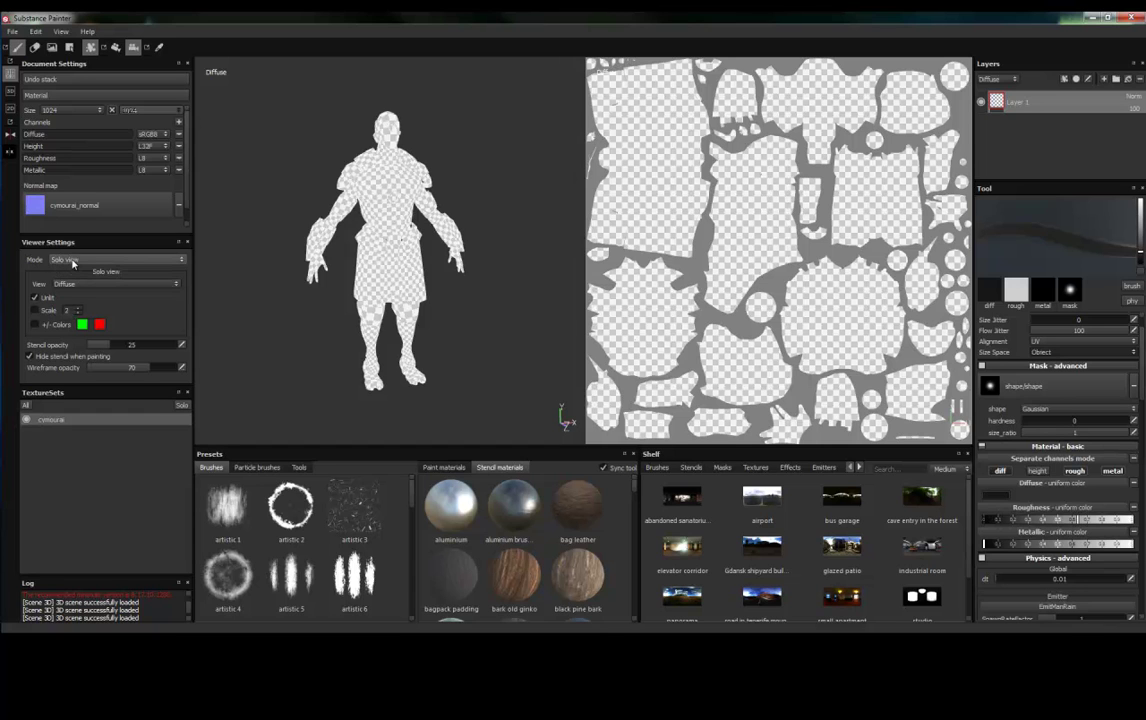
click(72, 260)
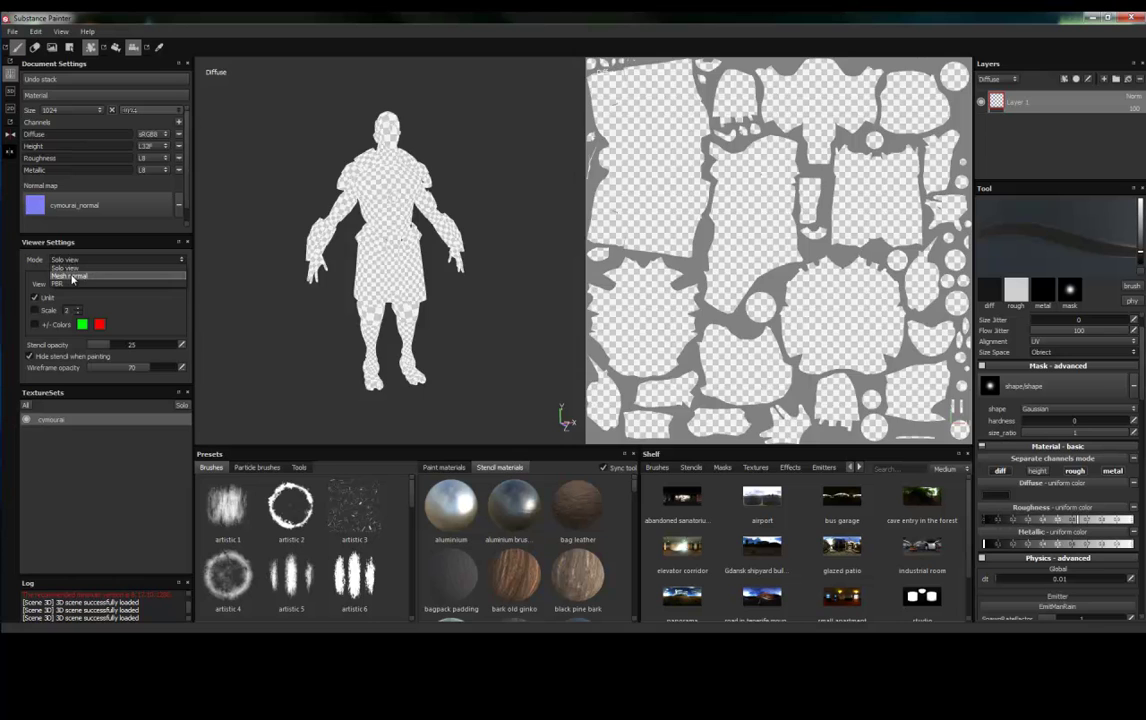
click(72, 272)
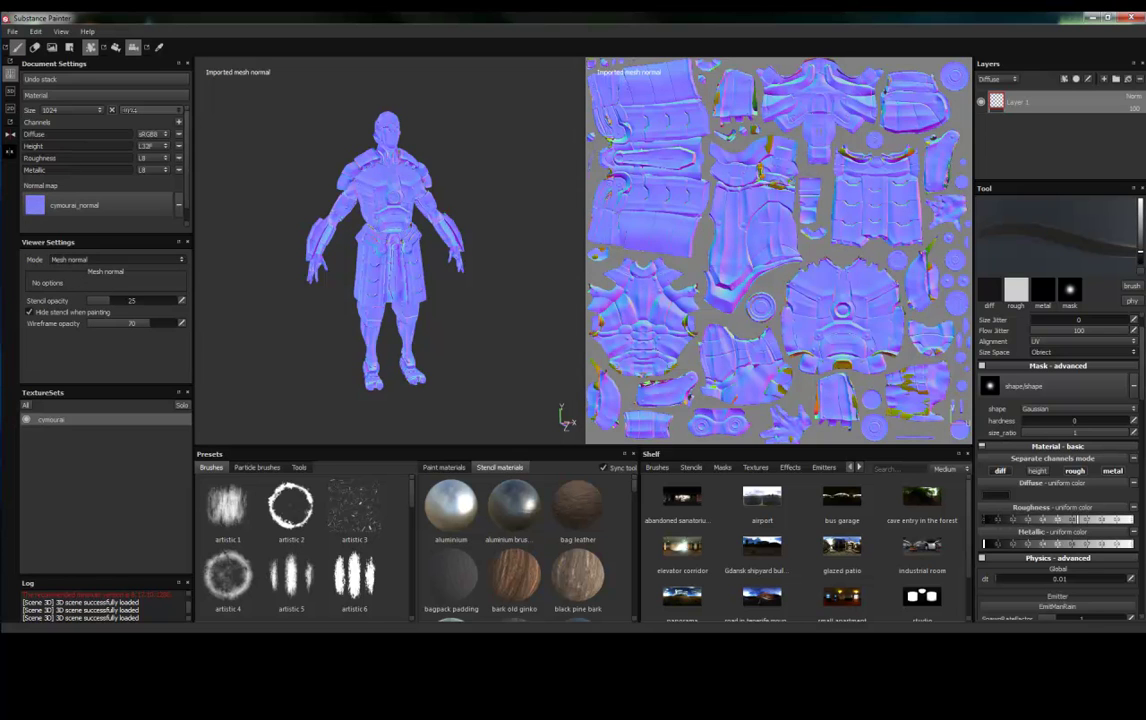
click(103, 262)
click(90, 269)
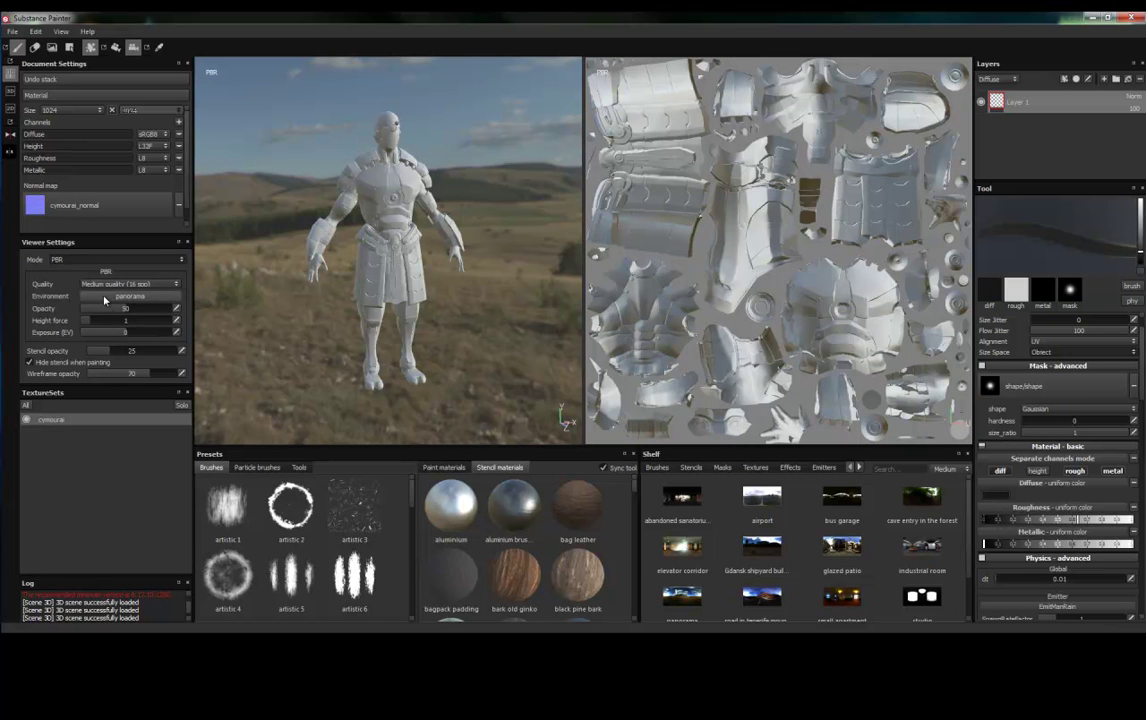
Try the airport and bus garage environments, then settle on the grassland panorama.
click(104, 297)
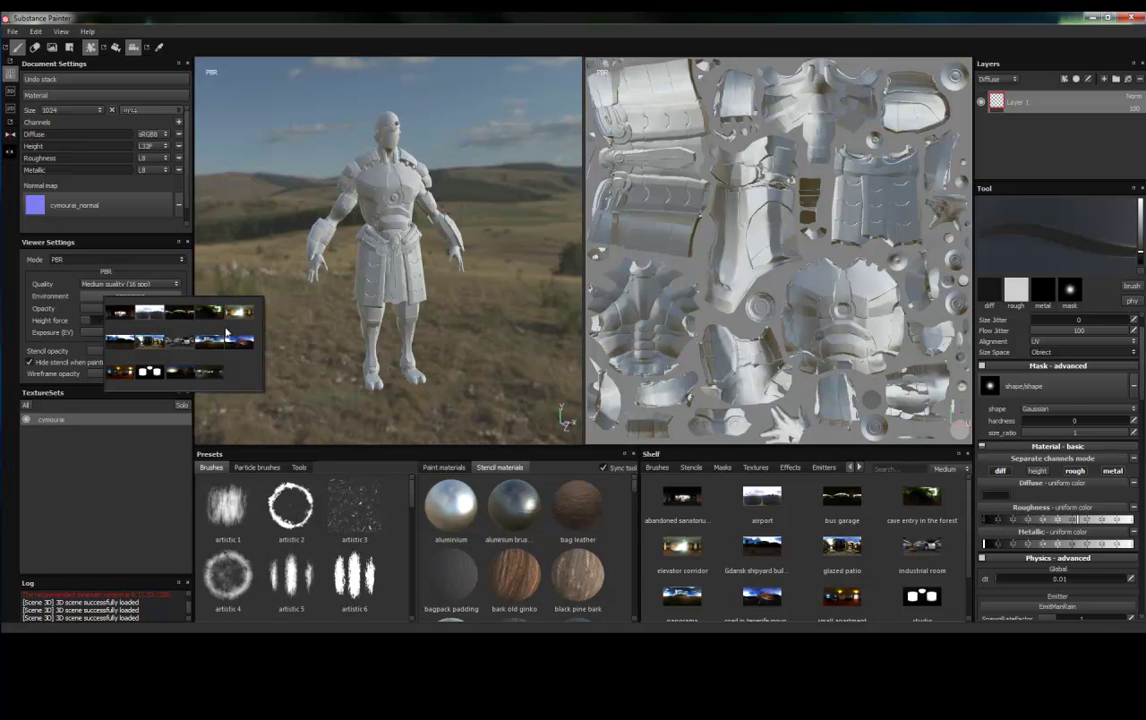
click(149, 312)
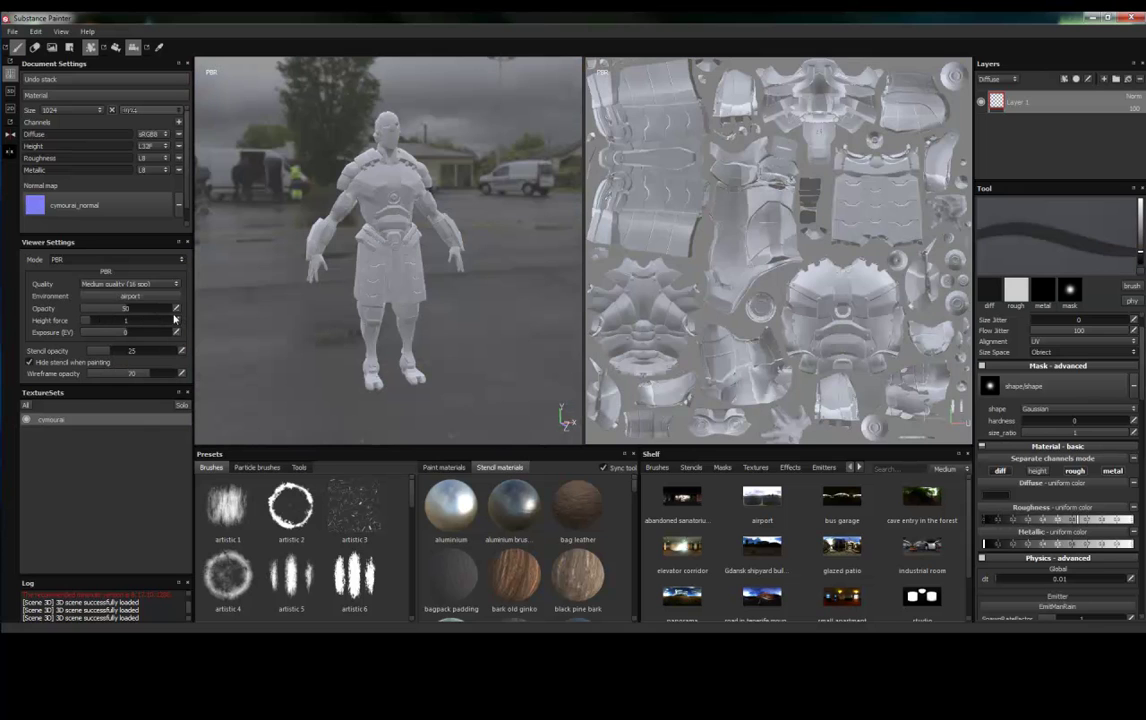
click(131, 296)
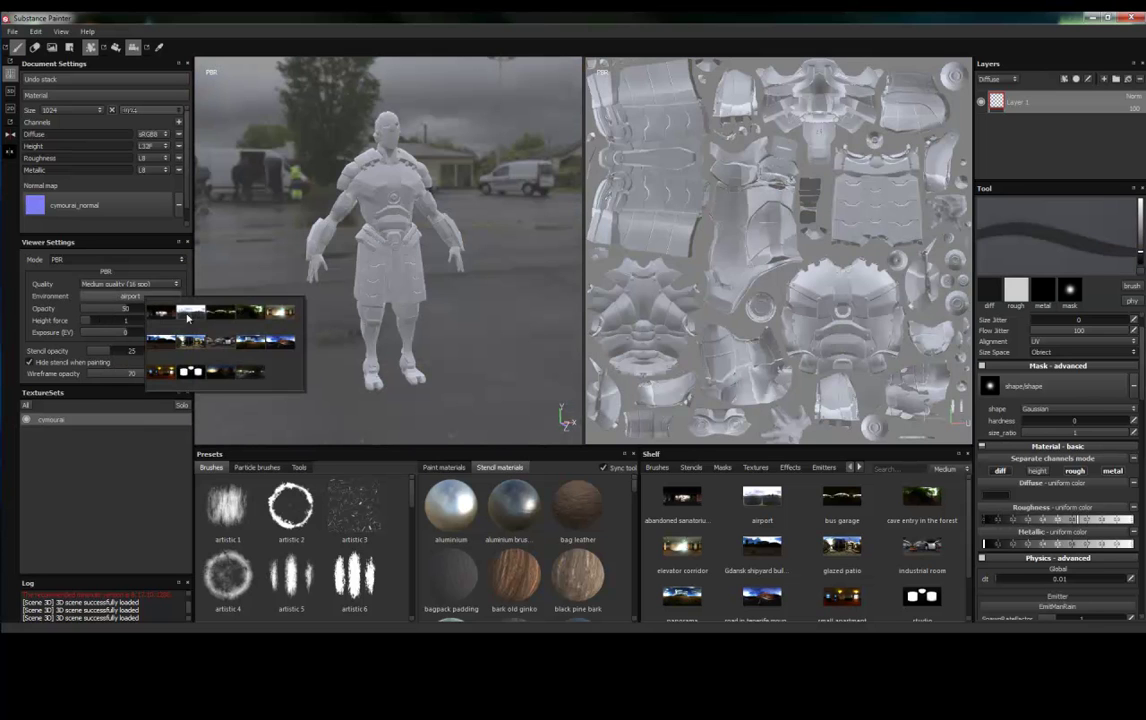
click(221, 318)
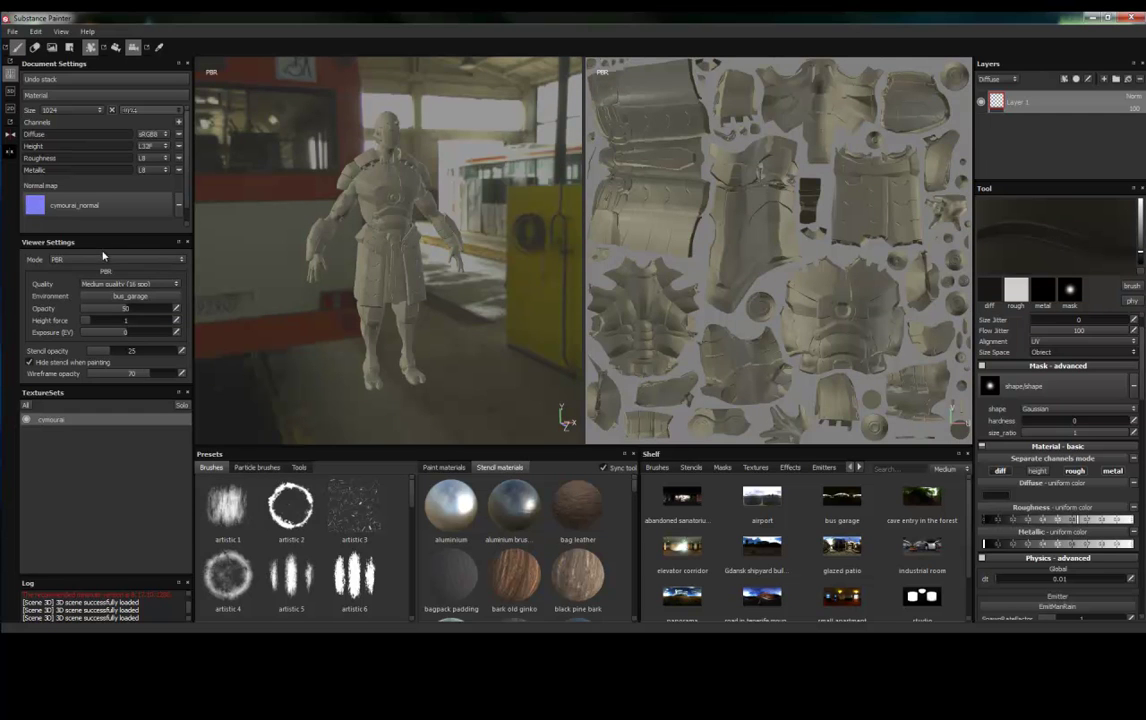
click(131, 296)
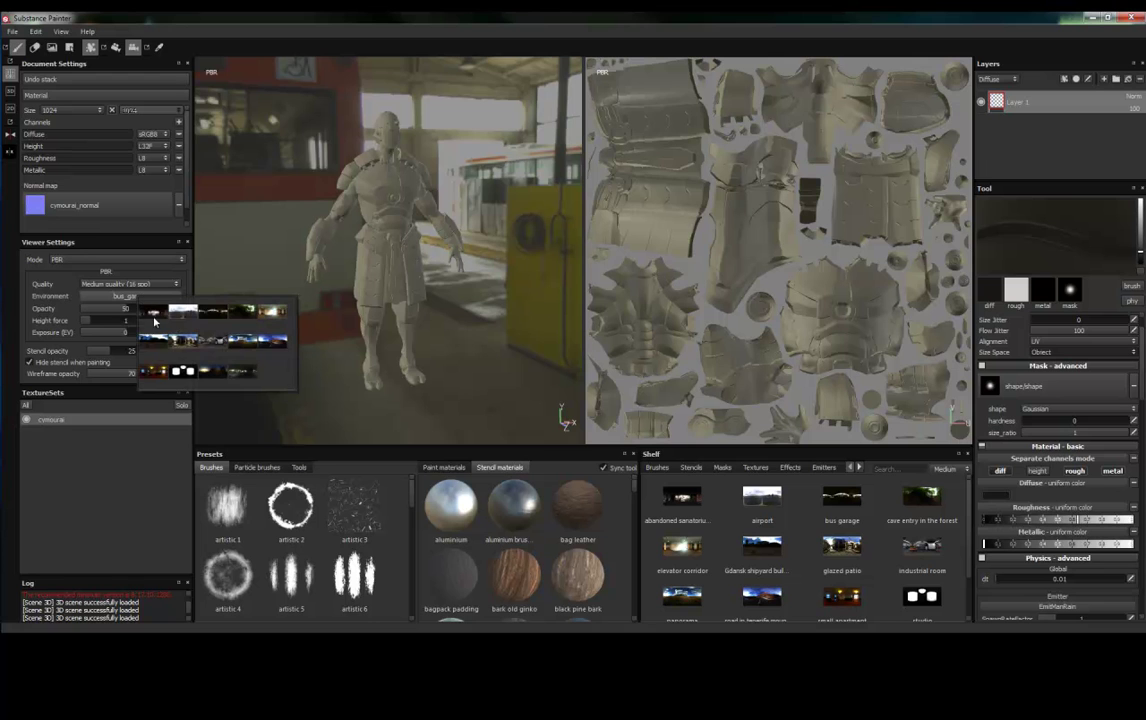
click(247, 342)
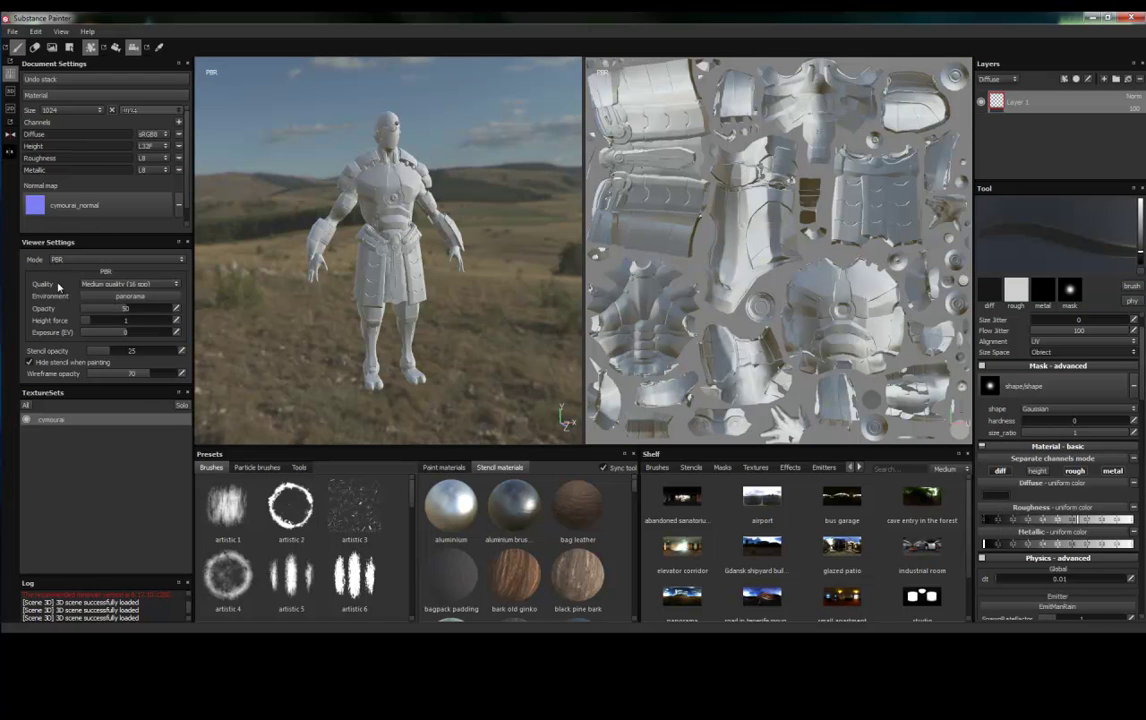
Set render quality to High quality (32 spp) after briefly trying Ultra high (128 spp).
click(127, 288)
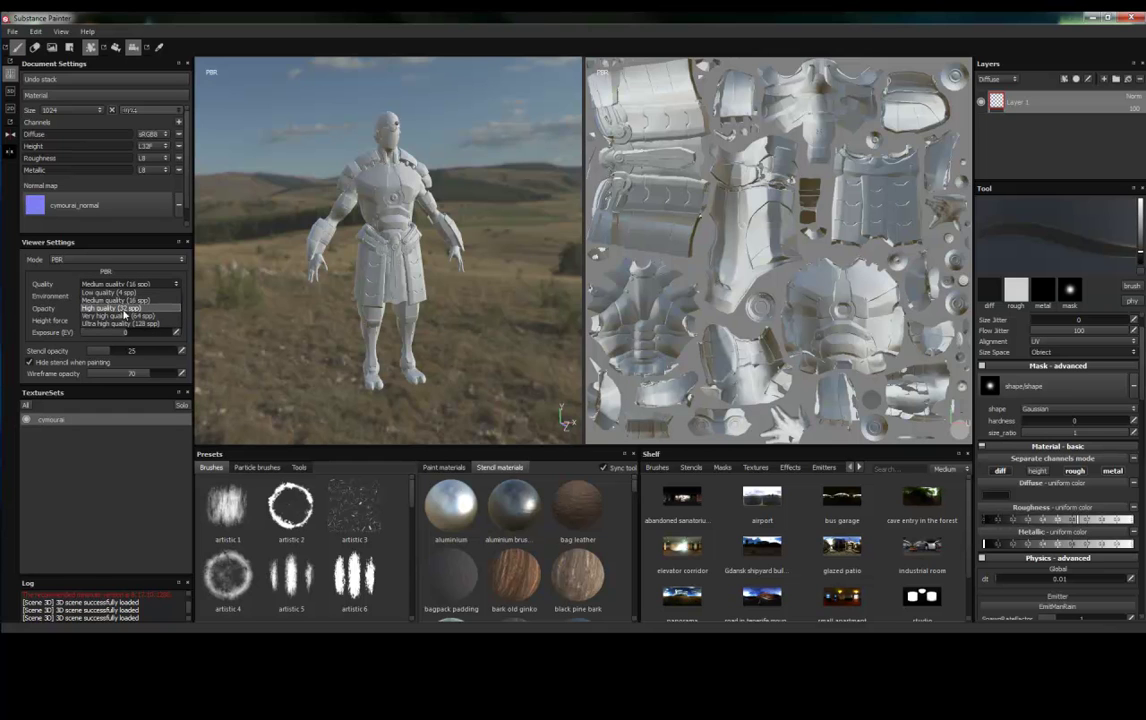
click(118, 308)
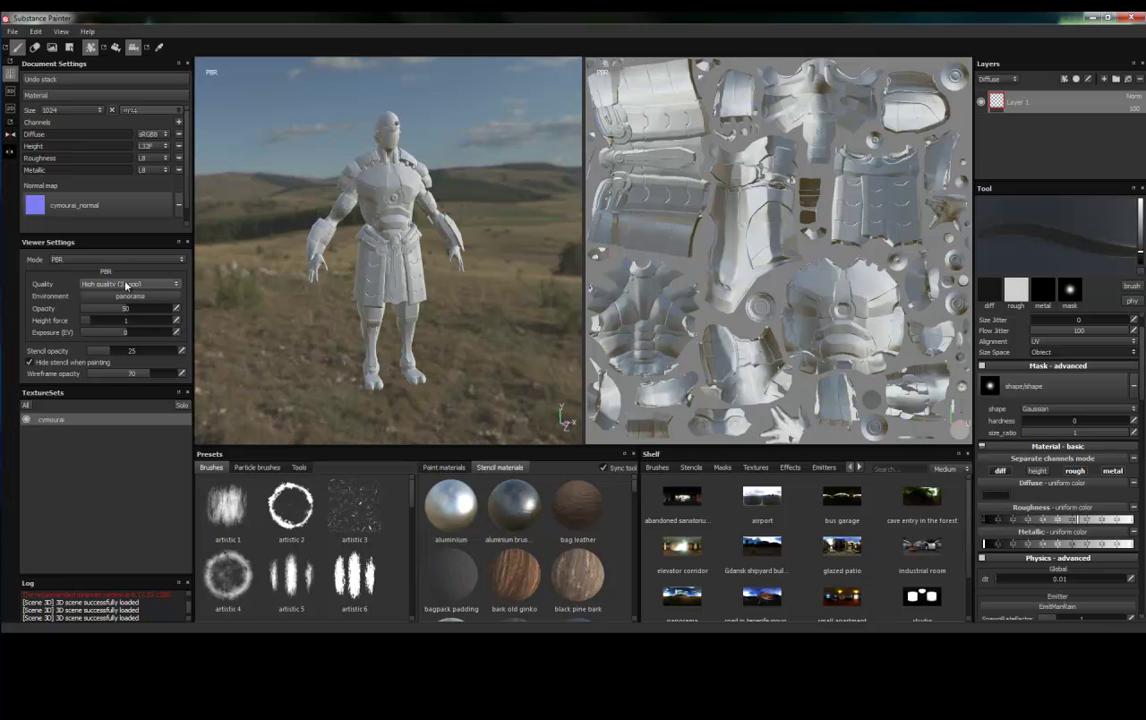
click(126, 286)
click(127, 324)
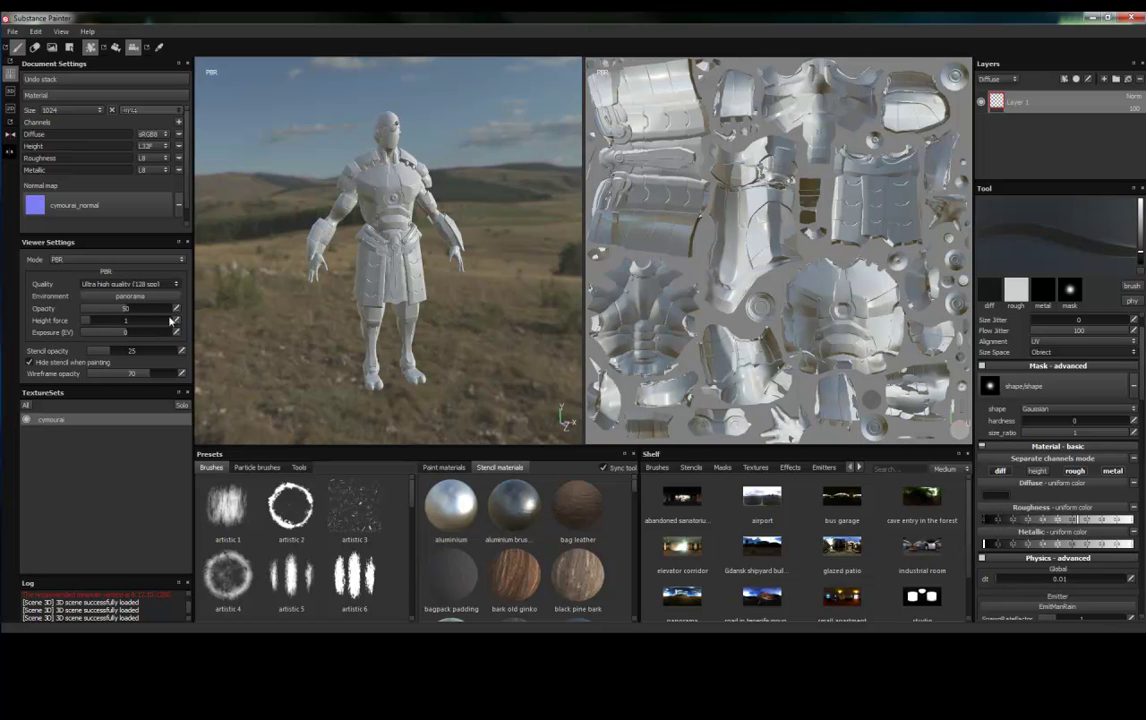
click(112, 285)
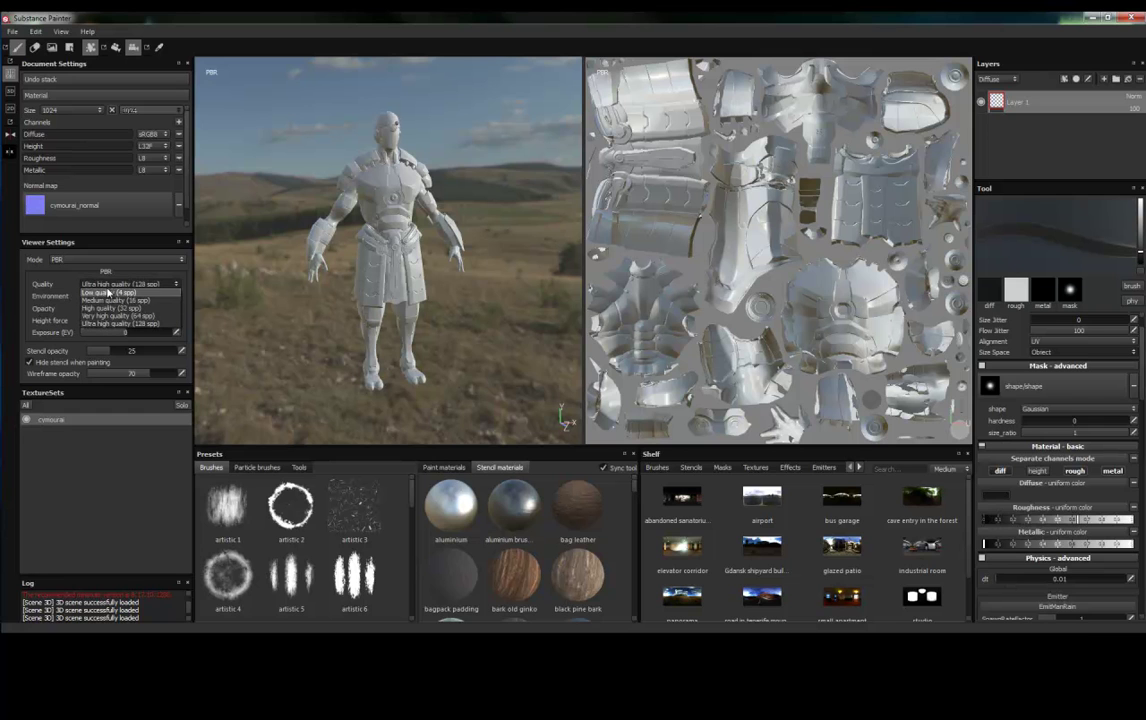
click(105, 308)
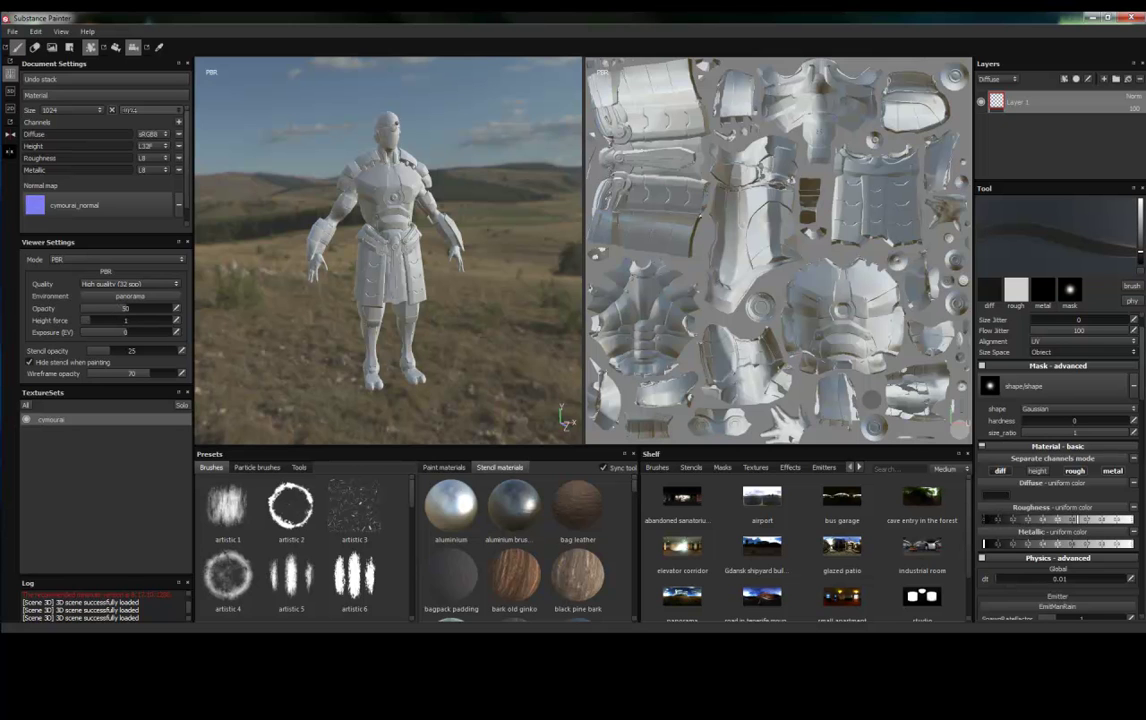
Set backdrop opacity to about 49.67, exposure to about 0.076, and stencil opacity to 17.
drag(110, 308, 65, 312)
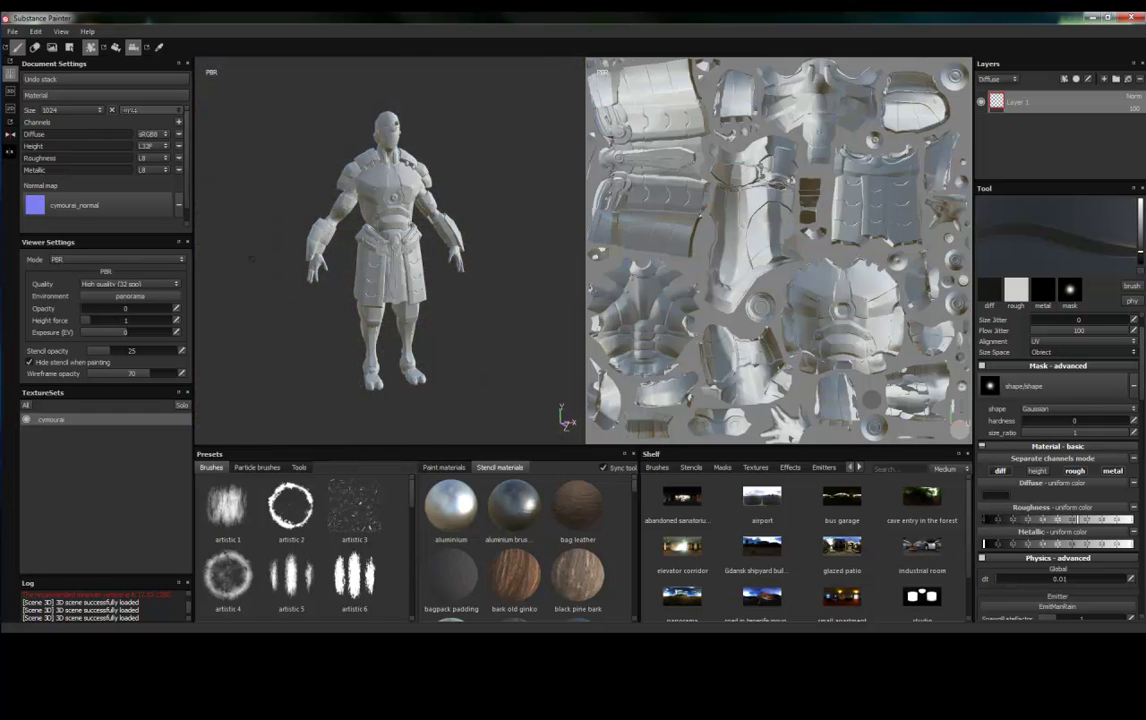
mouse_move(281, 189)
alt+mouse_down()
mouse_move(97, 278)
mouse_move(260, 208)
alt+mouse_up()
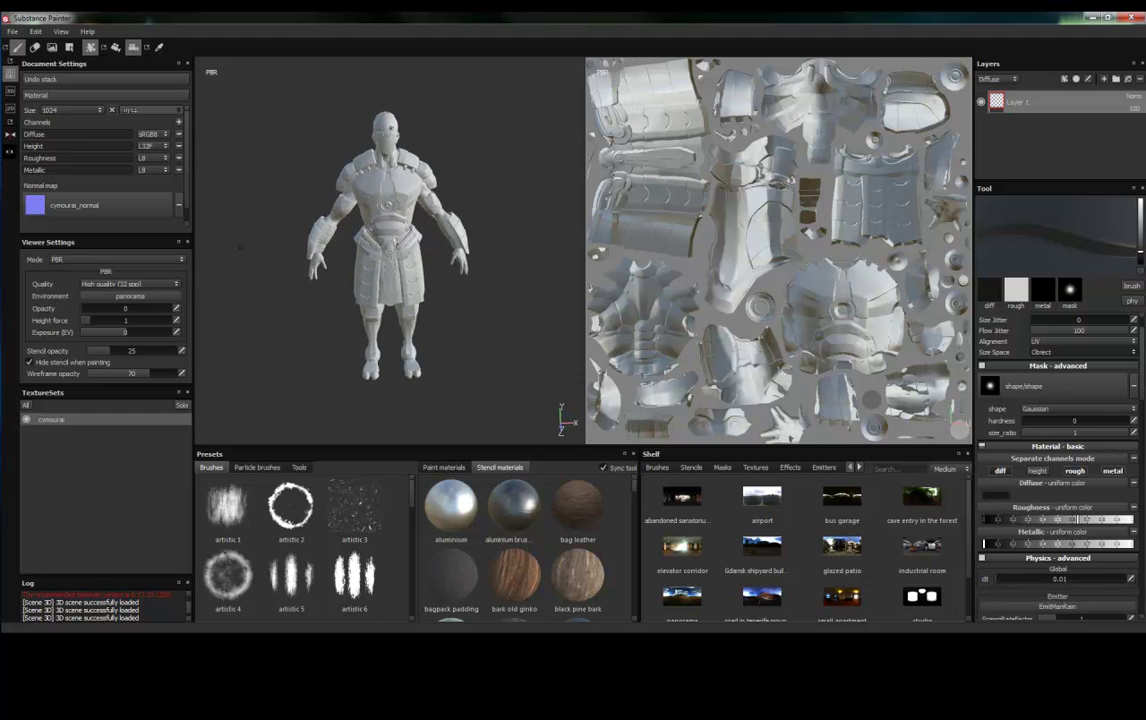
drag(81, 313, 125, 316)
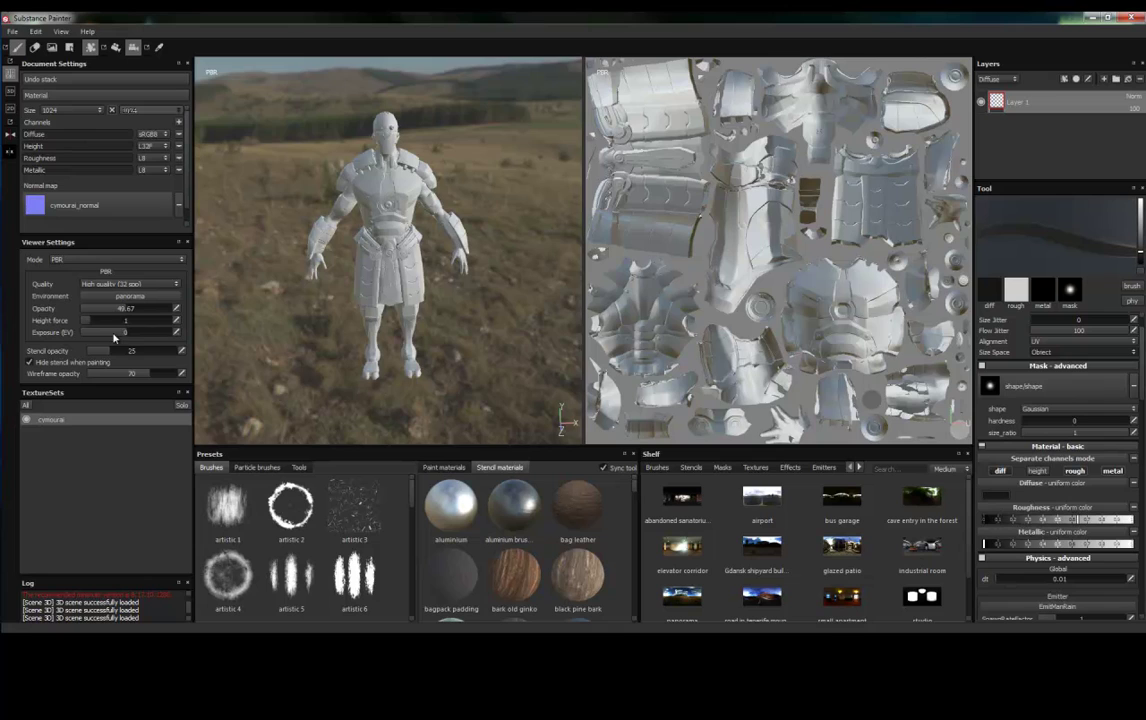
drag(120, 334, 129, 334)
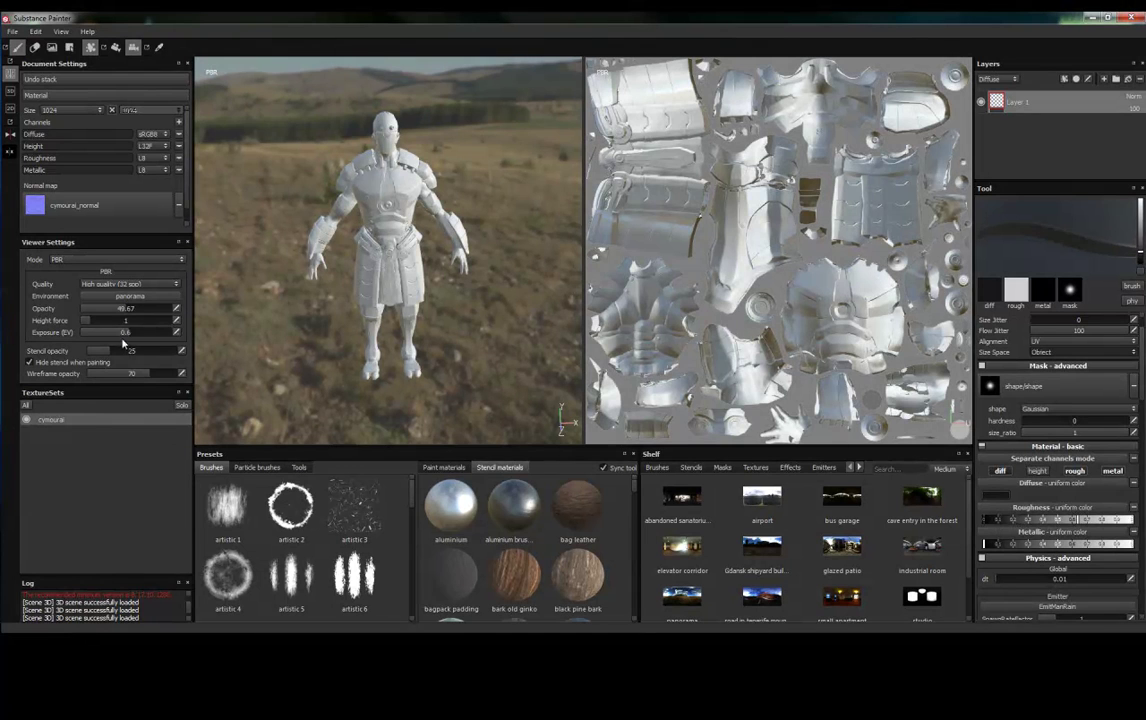
drag(127, 335, 117, 301)
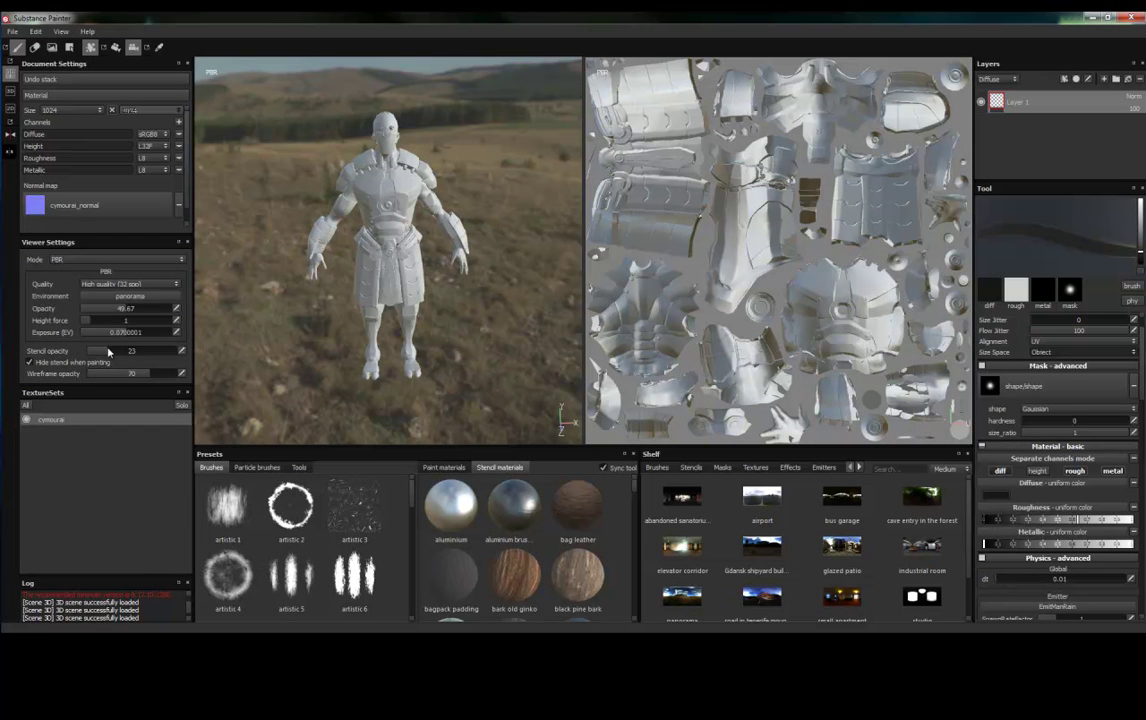
drag(130, 352, 104, 351)
Try a Disc brush mask shape, then return it to Gaussian.
click(1057, 410)
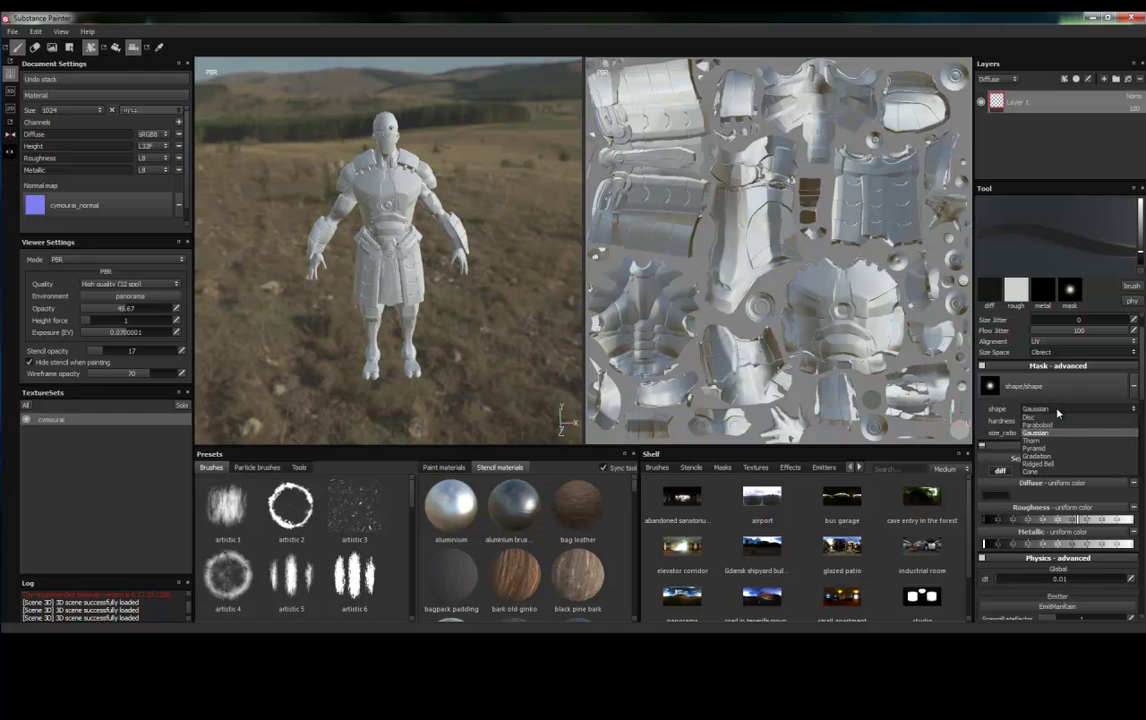
click(1043, 417)
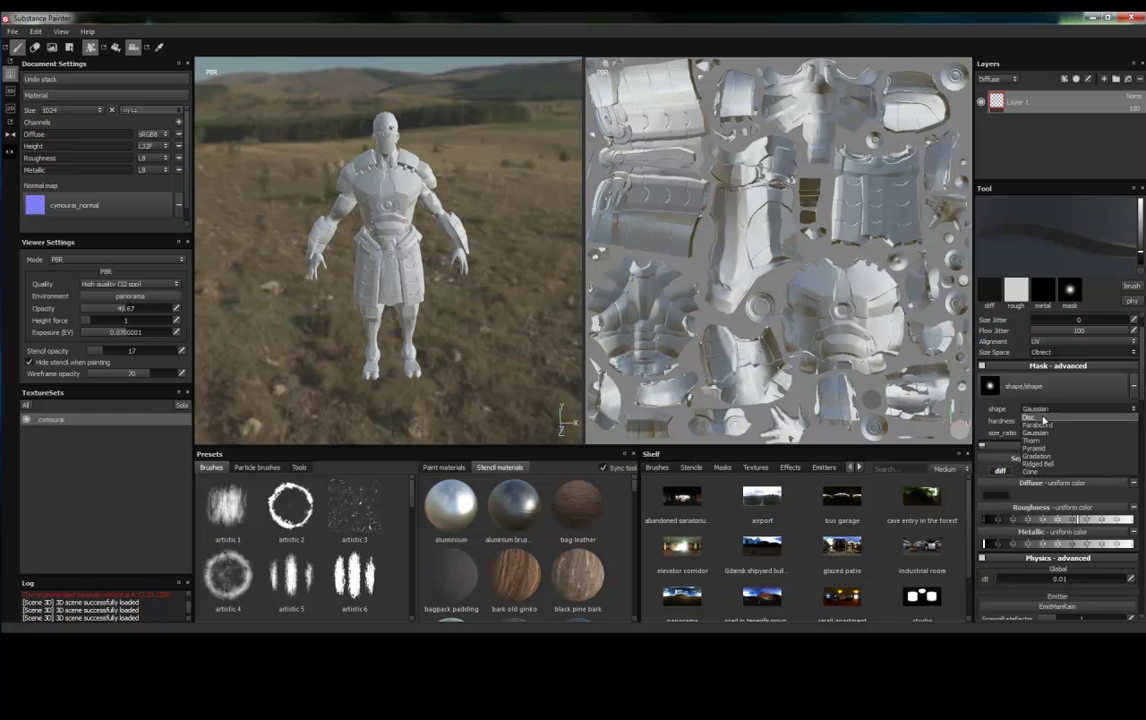
click(1043, 410)
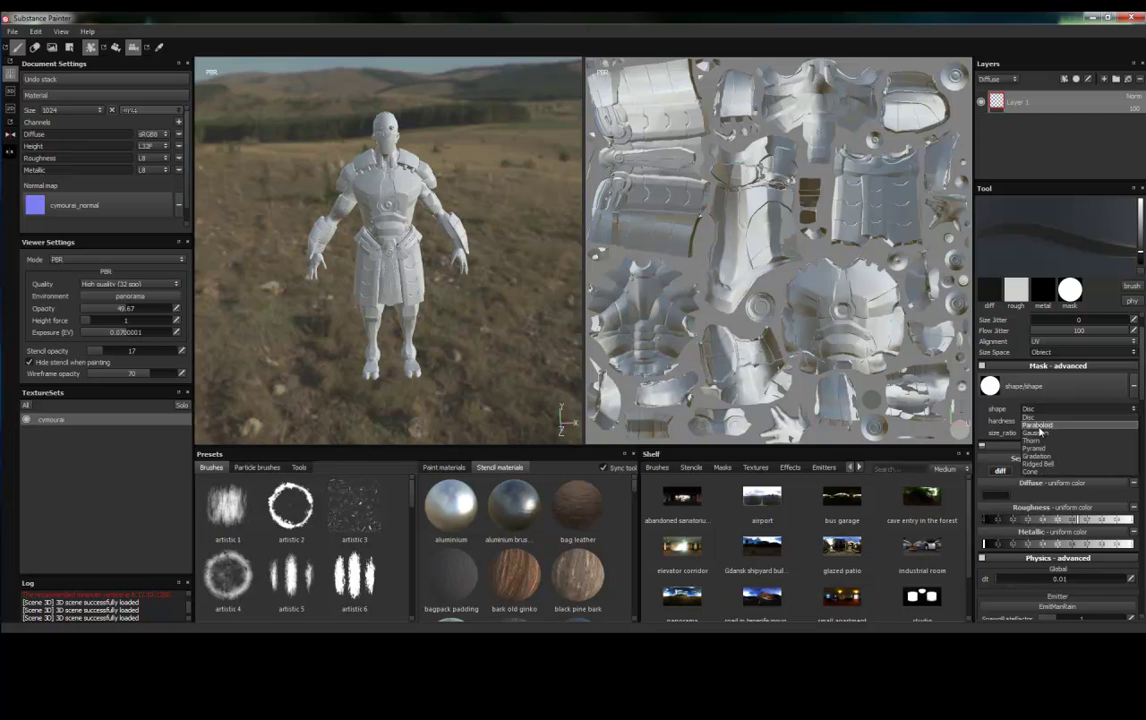
click(1039, 433)
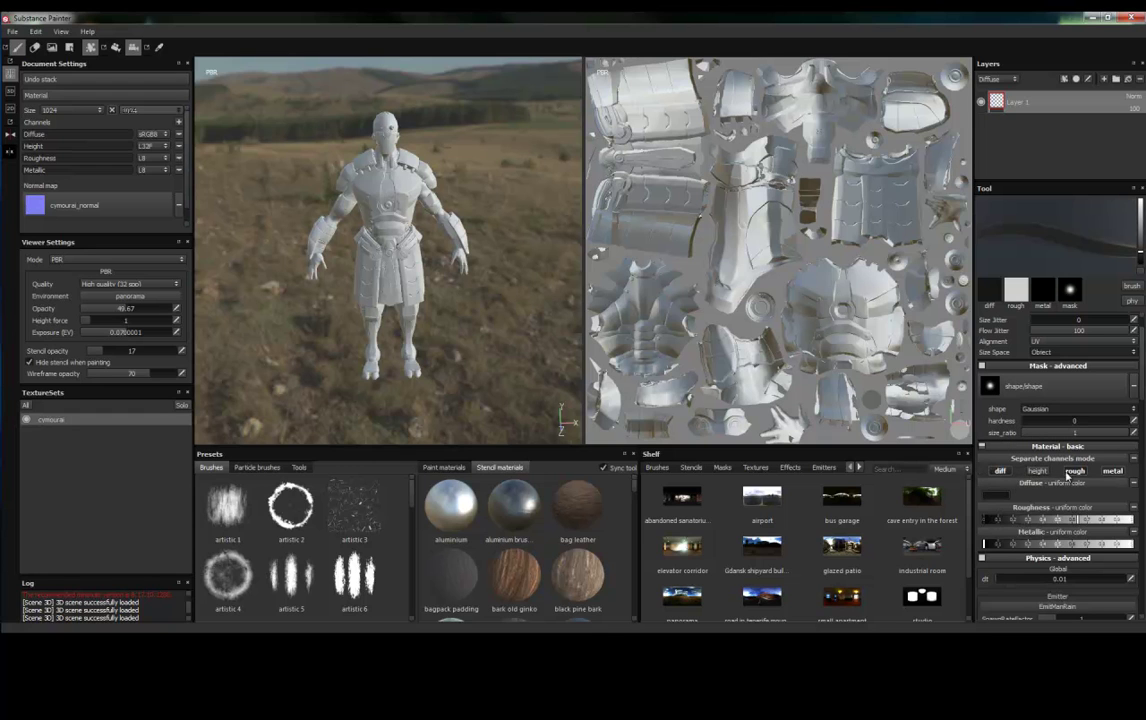
Enable the metal channel for the brush and scroll through the Physics parameters.
click(1111, 472)
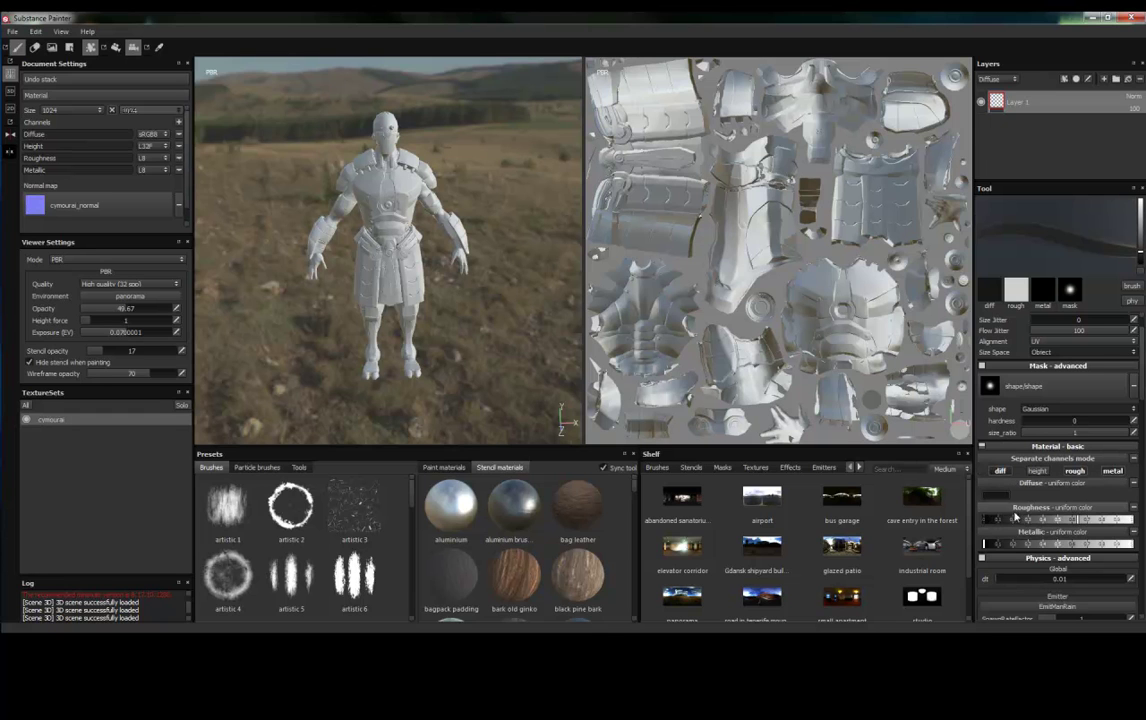
scroll(995, 487, down, 1)
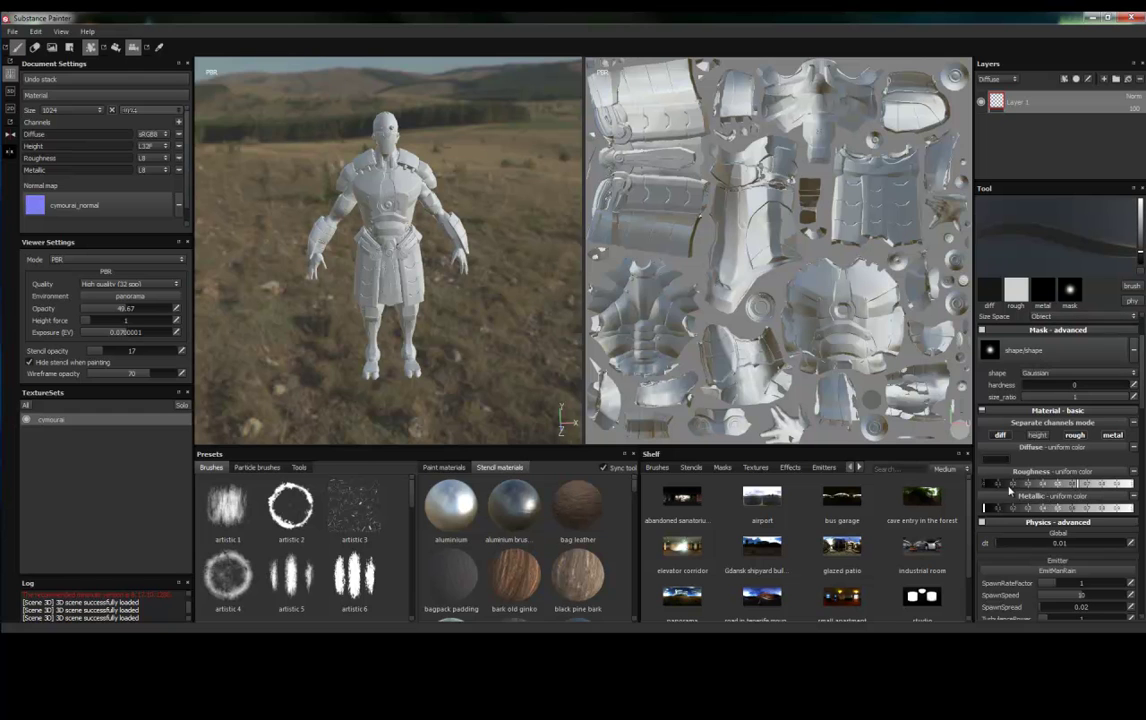
scroll(989, 541, down, 2)
scroll(989, 541, down, 2)
scroll(989, 541, down, 2)
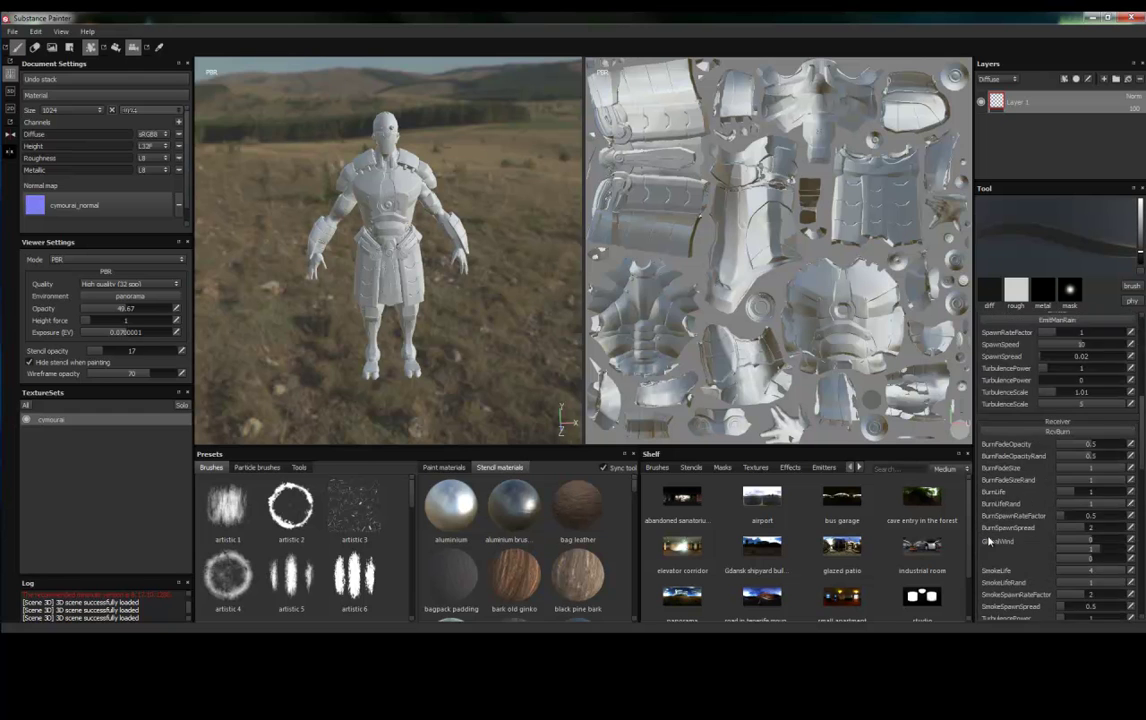
scroll(989, 541, down, 2)
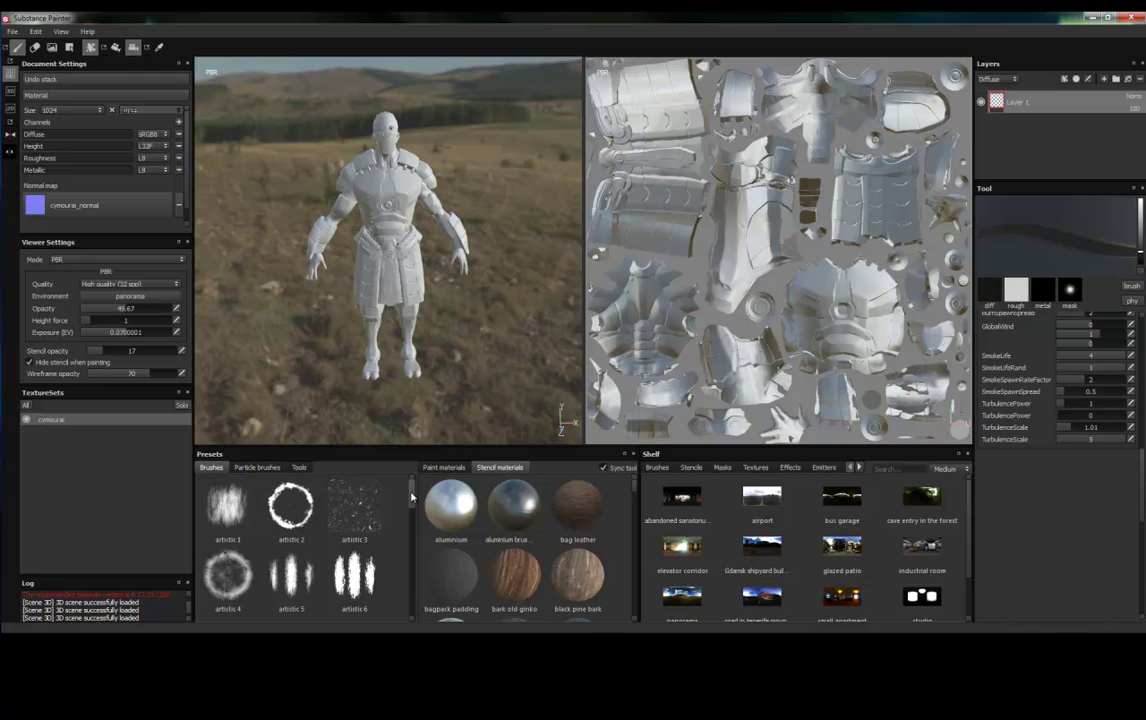
scroll(413, 497, down, 1)
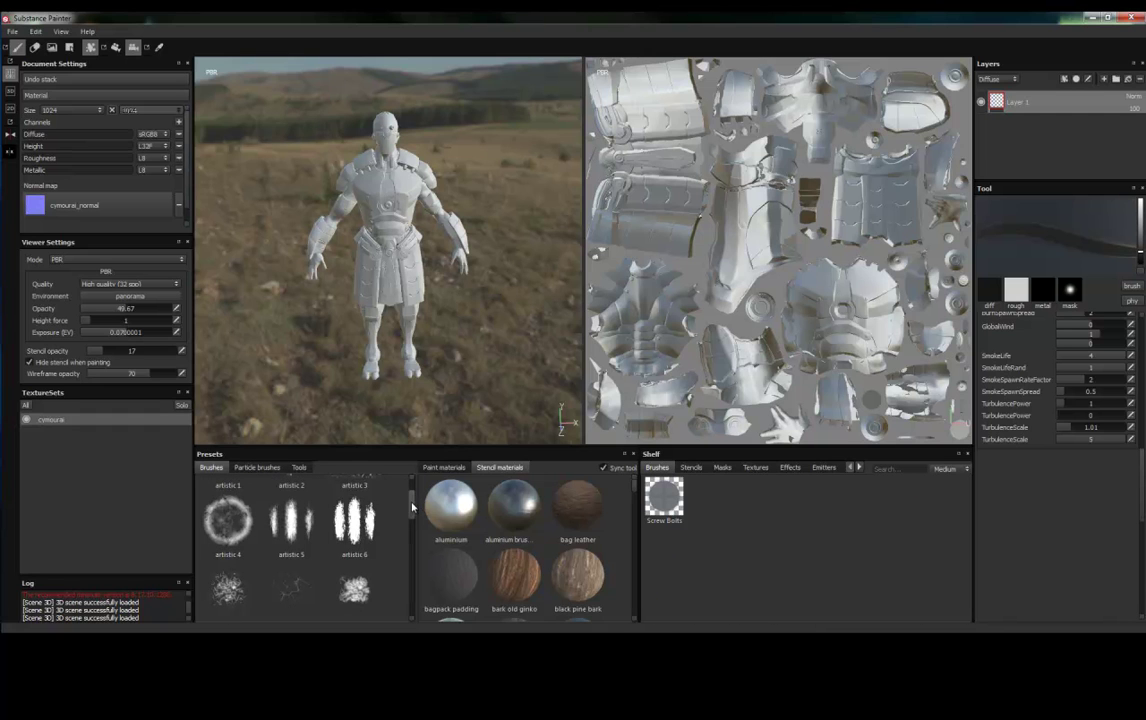
Pick the dirt 2 brush and load the blue plastic glossy material.
scroll(409, 528, down, 3)
scroll(409, 530, down, 1)
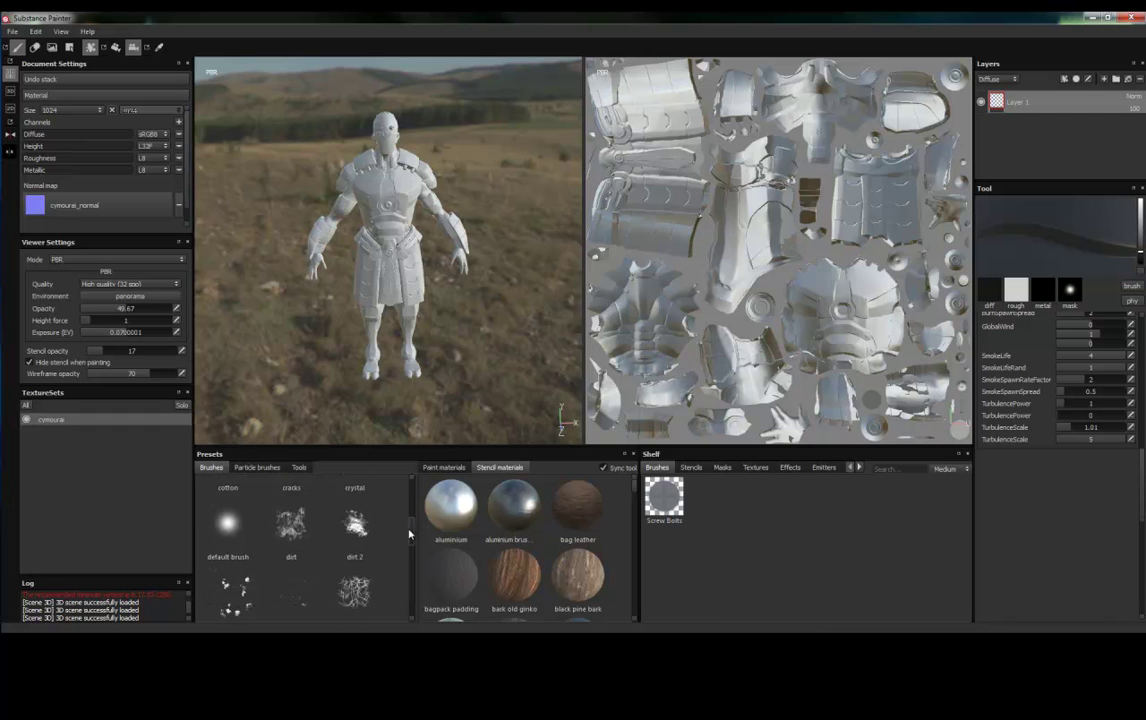
click(357, 523)
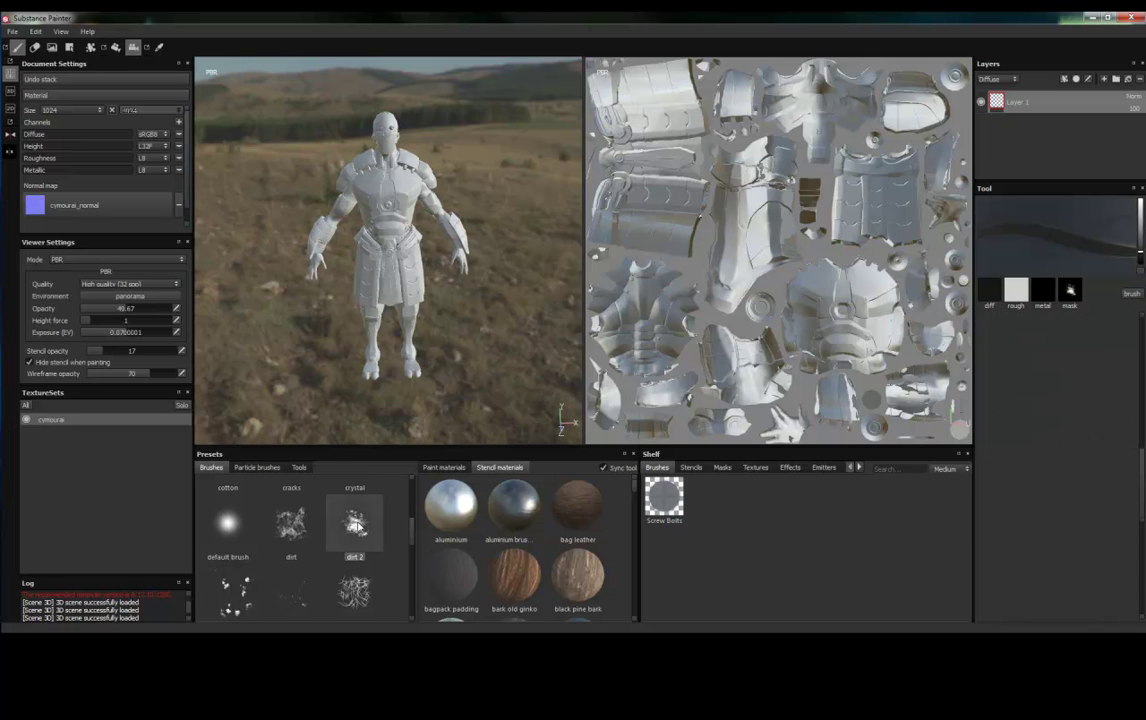
click(438, 468)
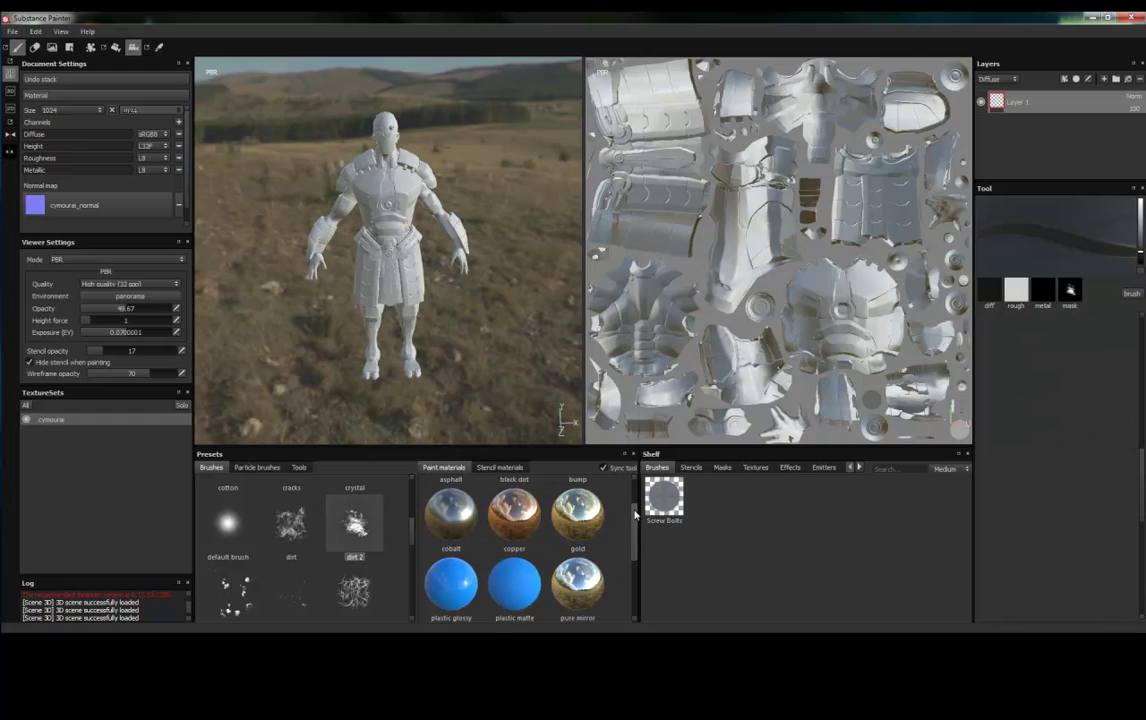
scroll(634, 523, down, 1)
click(474, 561)
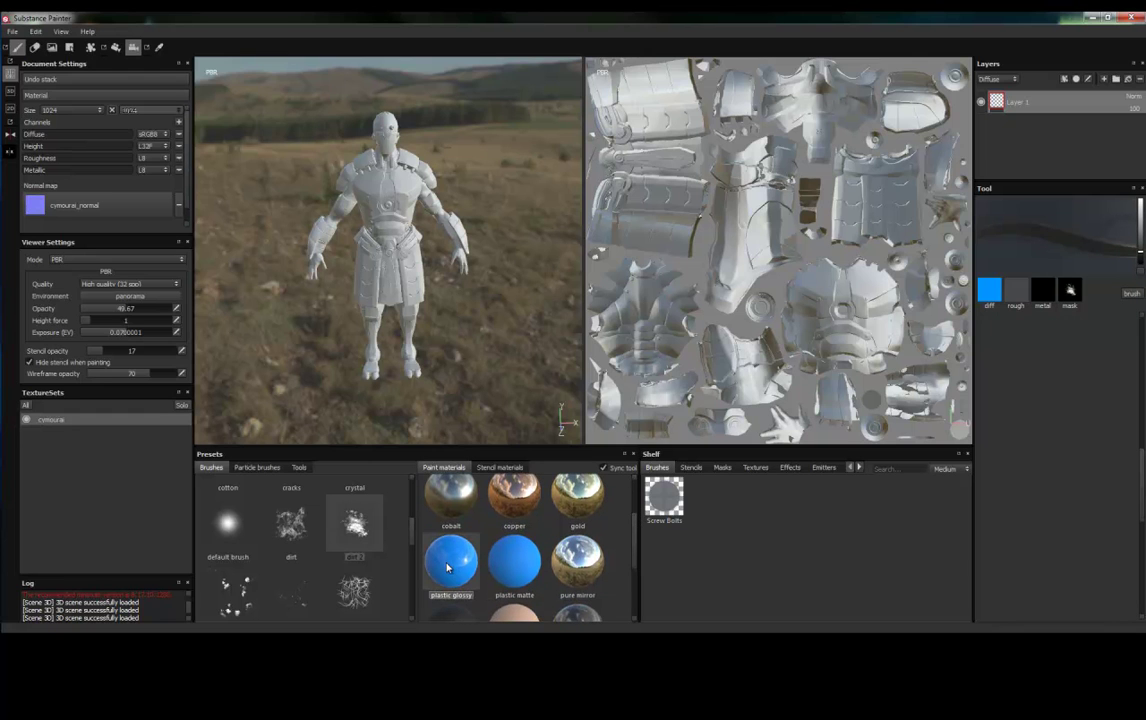
Test a blue stroke, adjust brush size and flow, and set spacing to 32.
click(1126, 292)
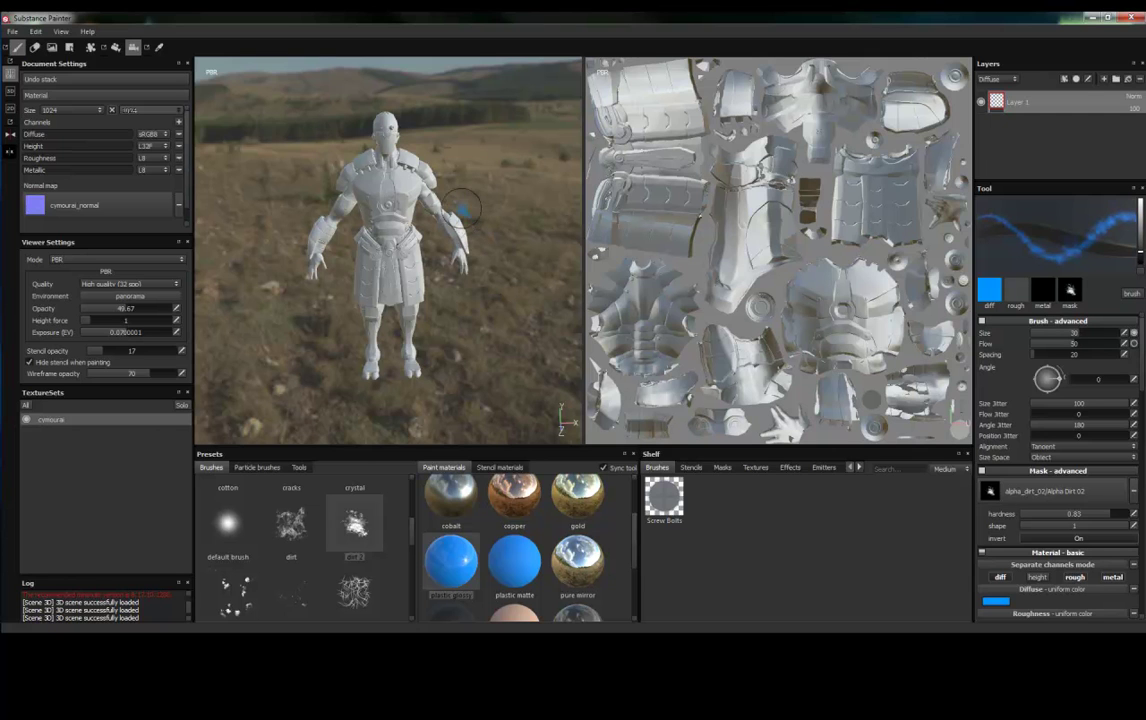
drag(1073, 338, 1108, 333)
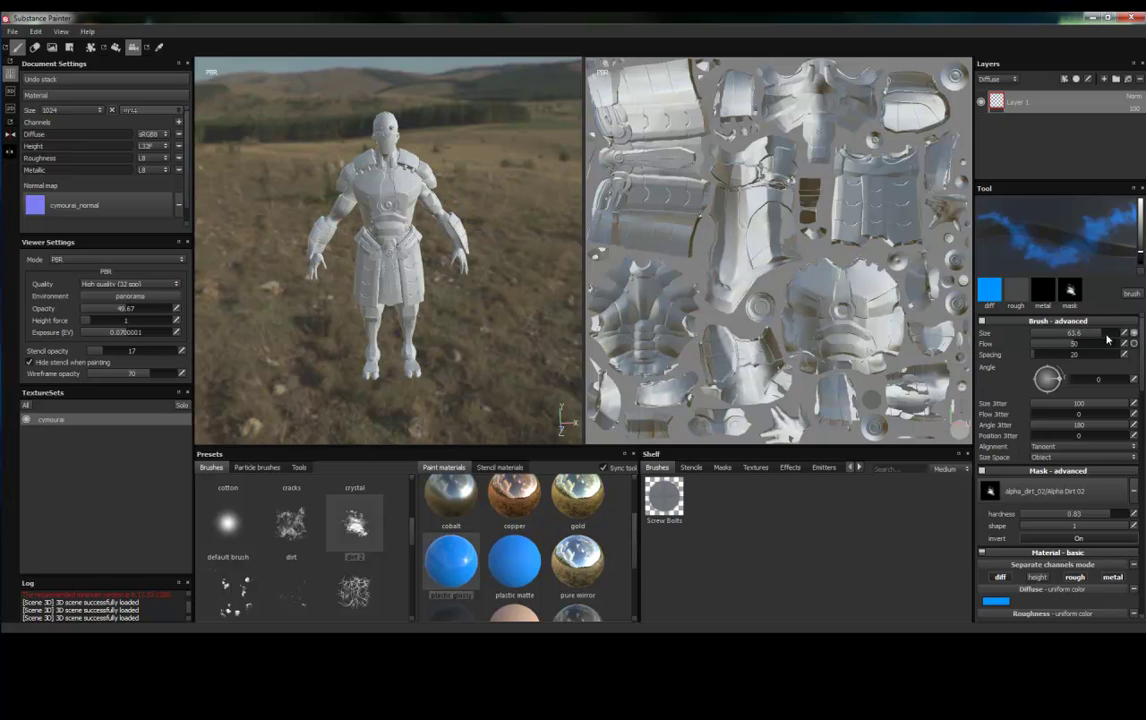
drag(537, 182, 445, 170)
key(ctrl+z)
drag(1079, 339, 1050, 339)
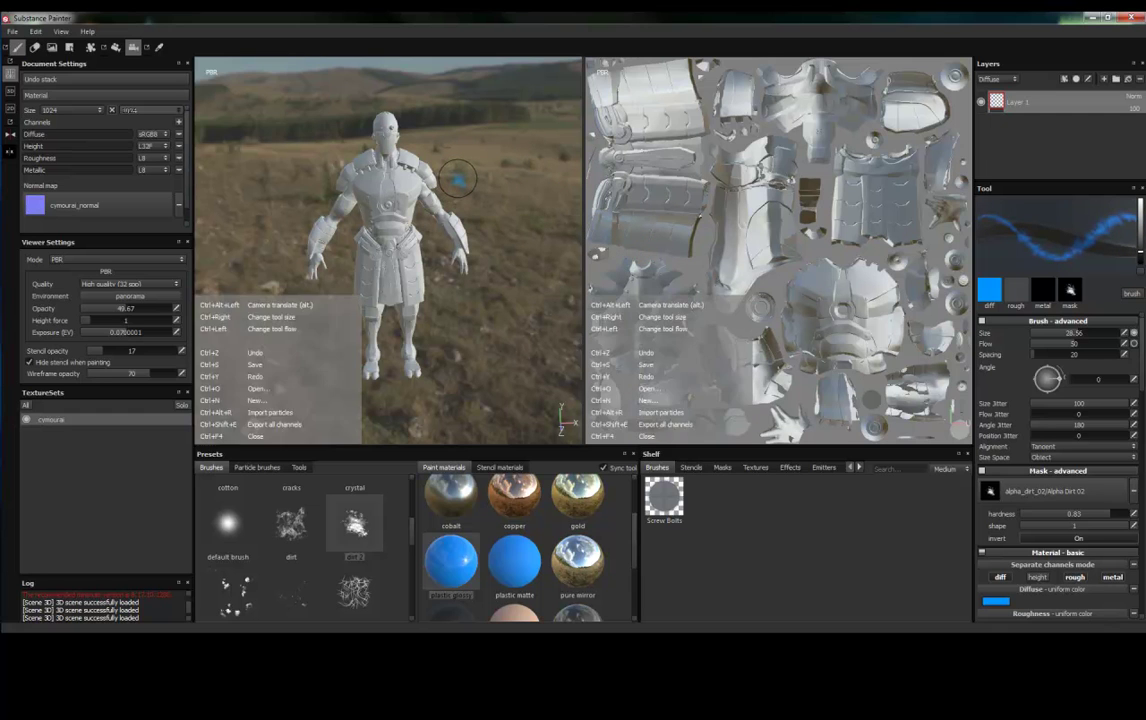
mouse_move(458, 178)
ctrl+right_down()
mouse_move(470, 179)
mouse_move(446, 178)
ctrl+right_up()
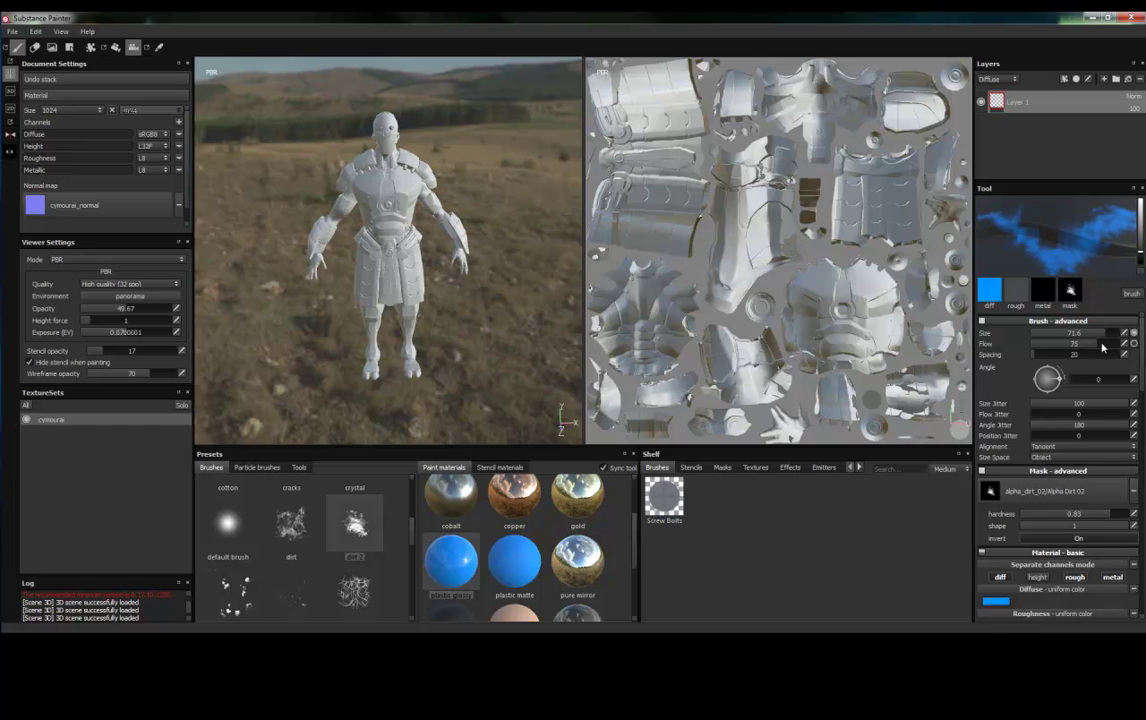
mouse_move(1079, 346)
mouse_down()
mouse_move(1032, 343)
mouse_move(1094, 345)
mouse_up()
mouse_move(1034, 357)
mouse_down()
mouse_move(1056, 357)
mouse_move(1037, 358)
mouse_up()
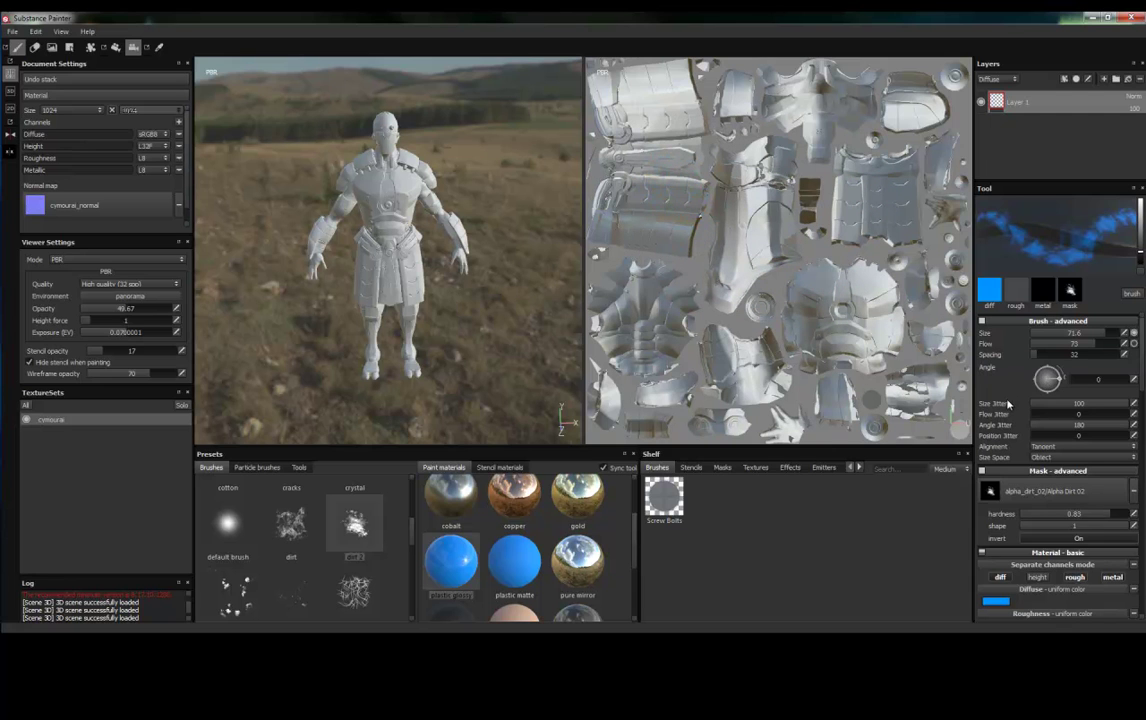
scroll(1004, 481, down, 1)
scroll(1004, 481, down, 1)
scroll(1004, 481, down, 1)
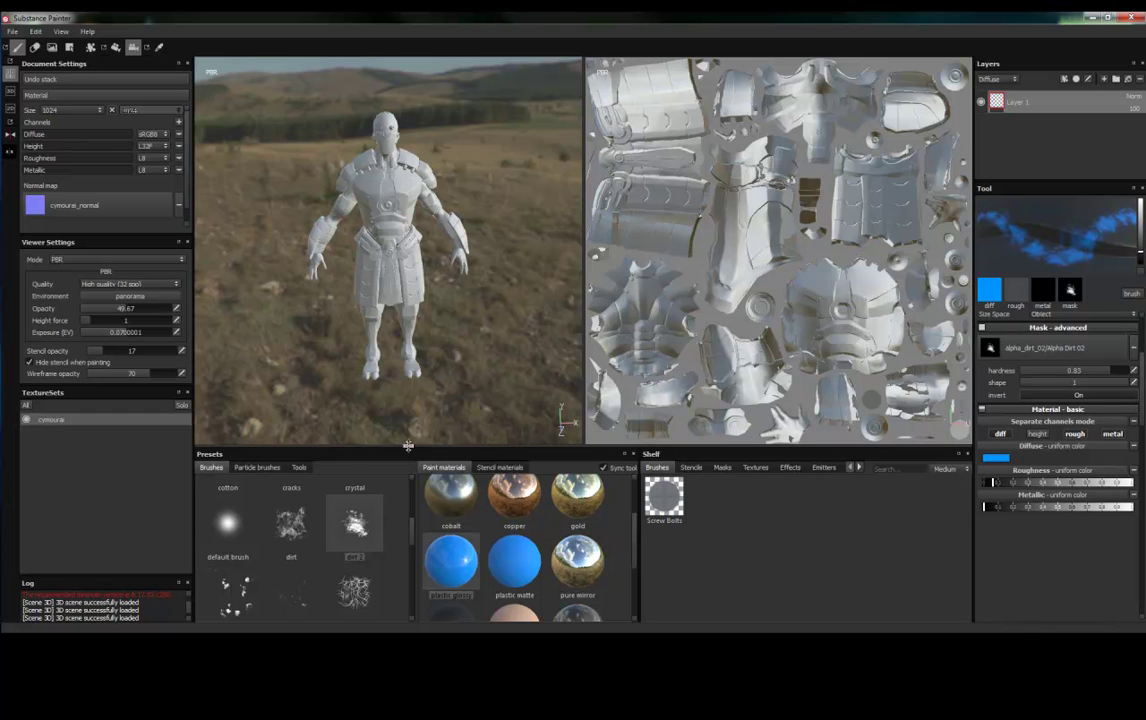
Set the diffuse uniform colour to near-black, undoing a test stroke.
scroll(478, 395, up, 3)
scroll(478, 395, up, 2)
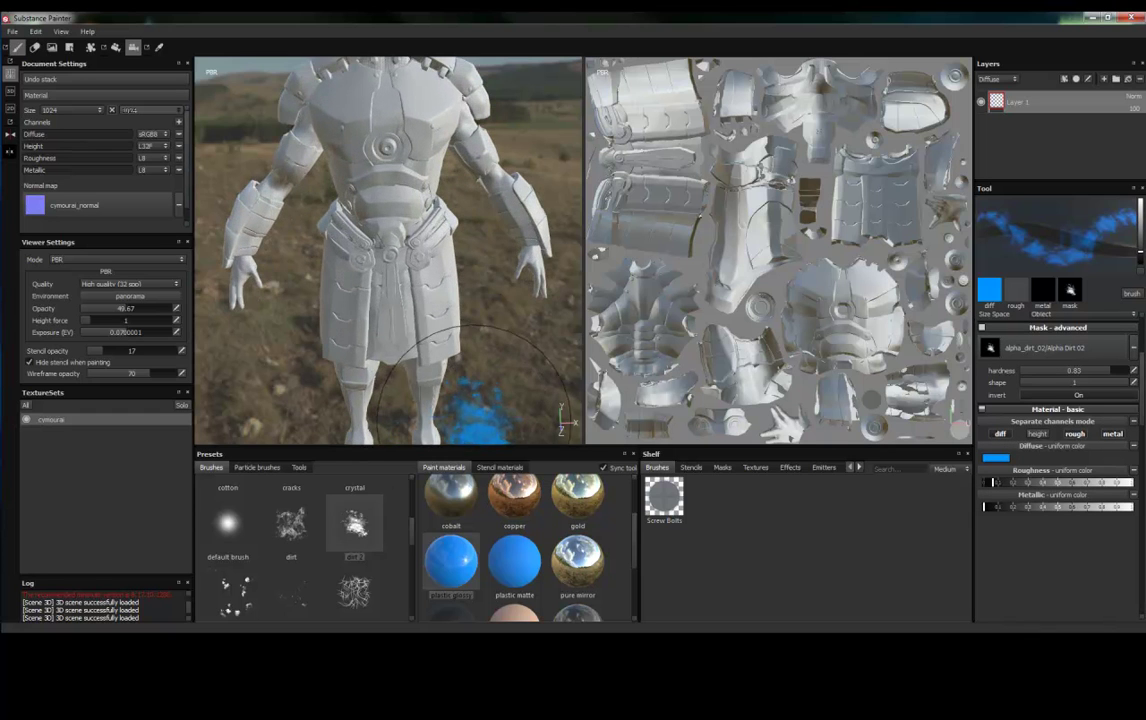
click(995, 457)
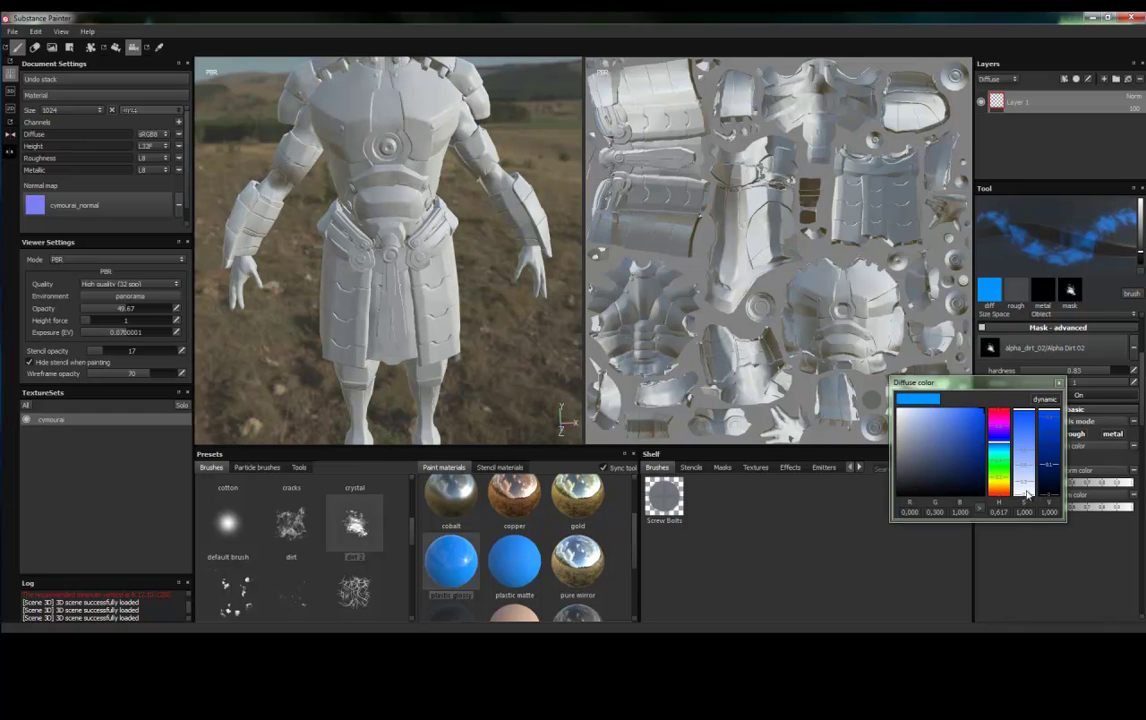
click(920, 485)
click(909, 483)
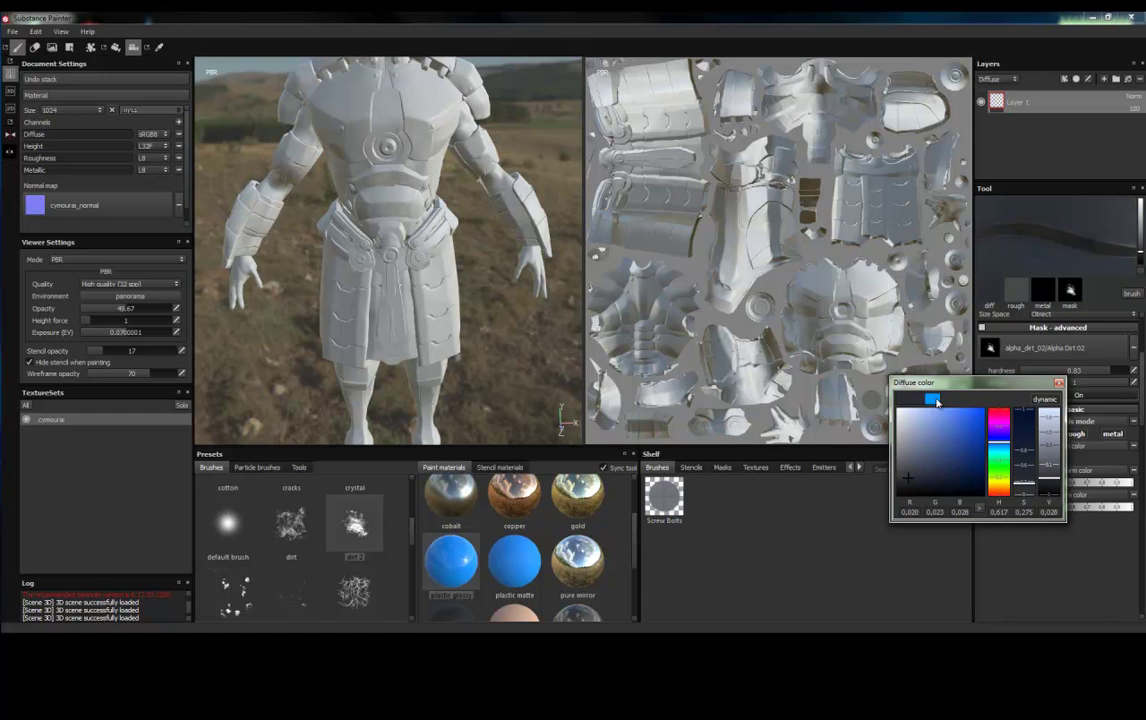
drag(355, 270, 383, 150)
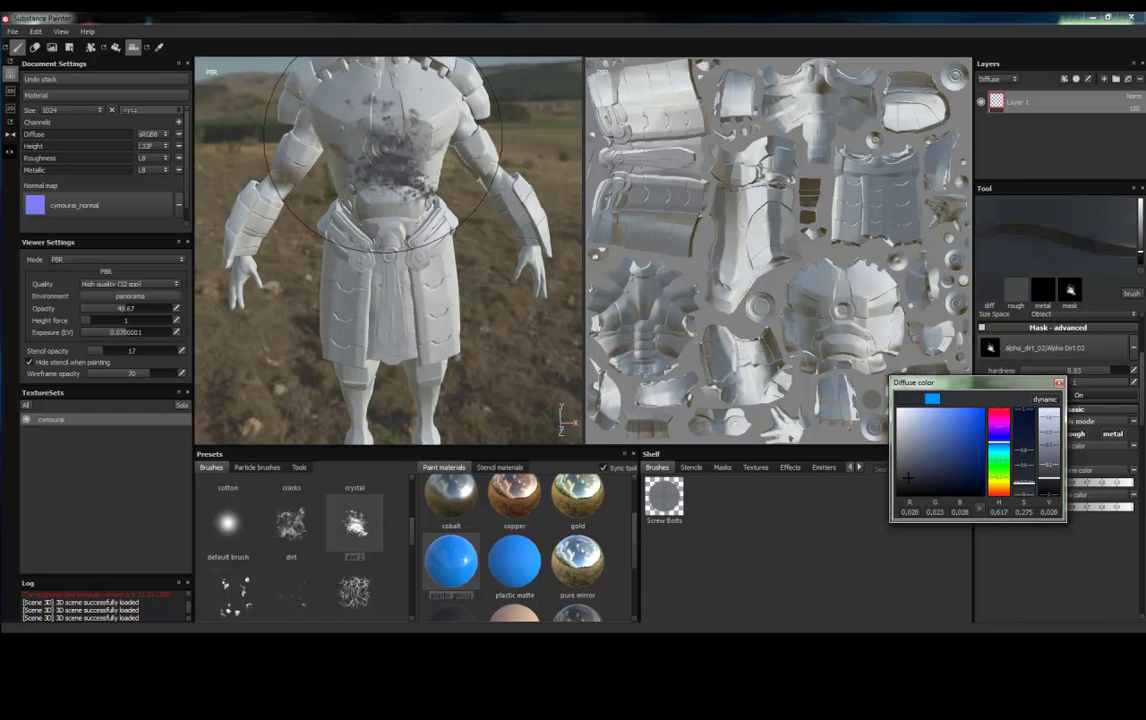
key(ctrl+z)
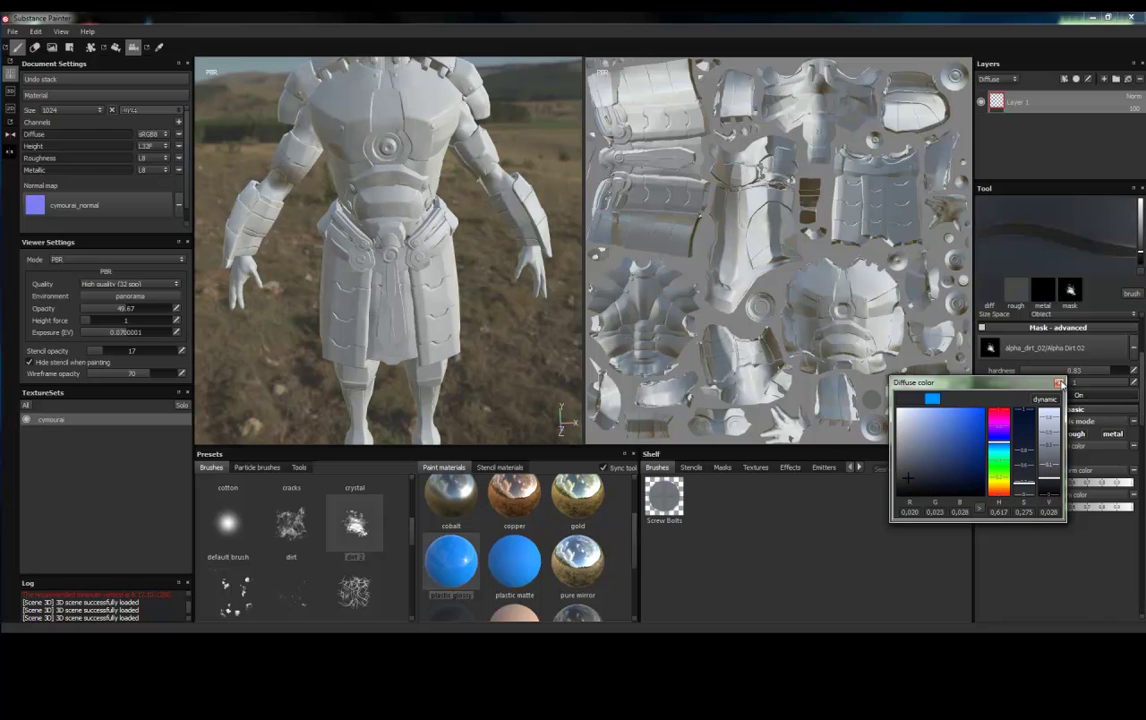
click(1059, 384)
Paint dark dirt strokes down from the chest and across the belly.
drag(300, 165, 359, 150)
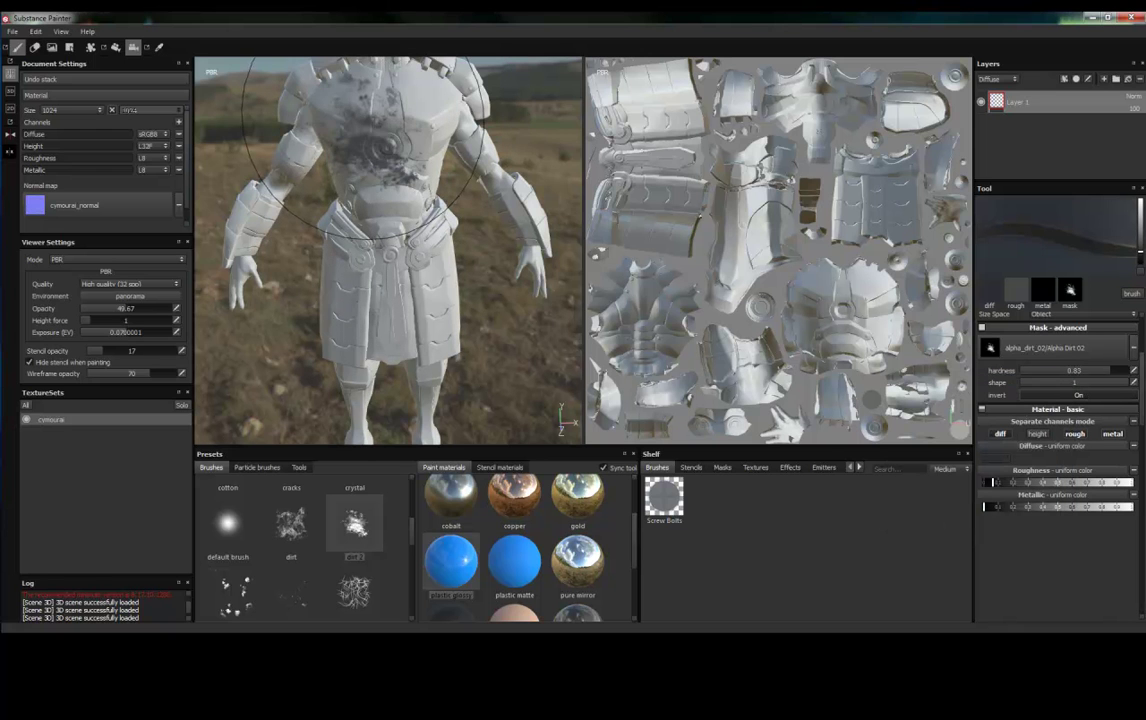
key(ctrl+z)
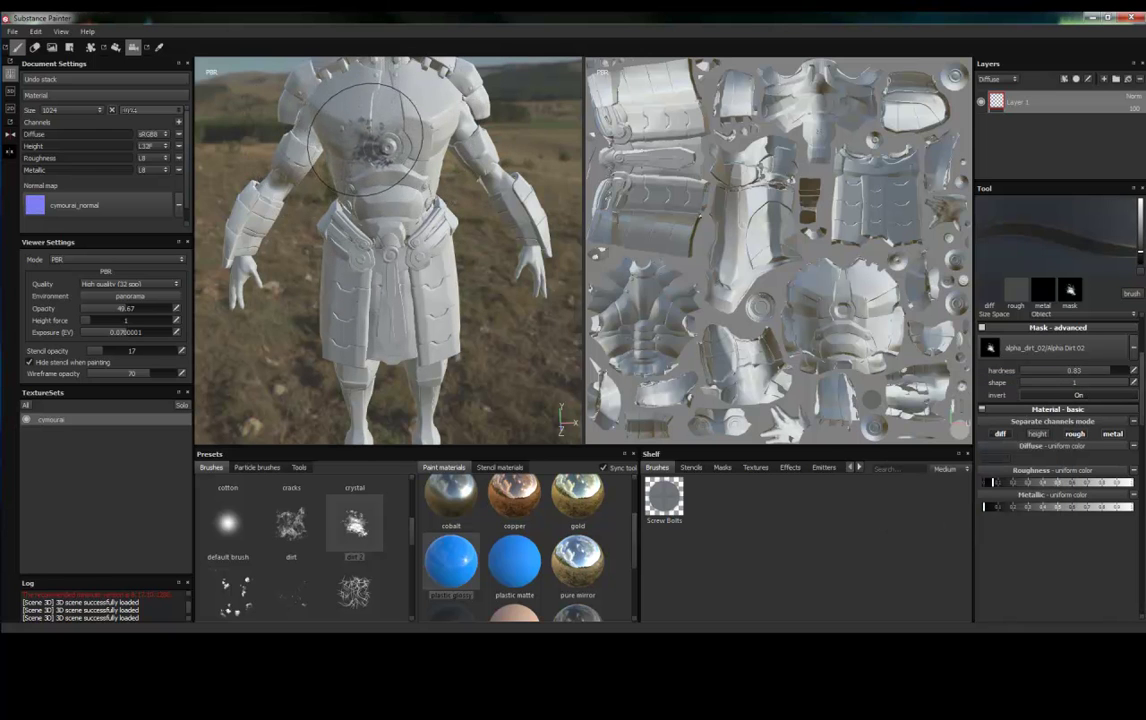
drag(369, 138, 363, 193)
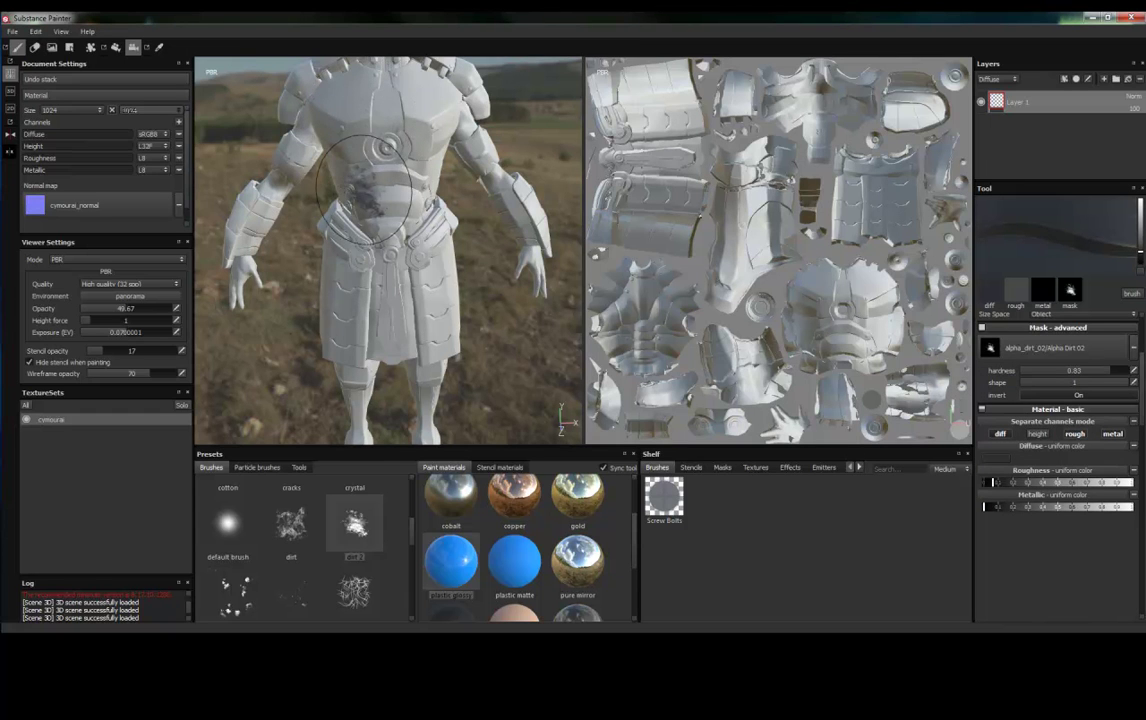
mouse_move(340, 190)
mouse_down()
mouse_move(412, 190)
mouse_move(370, 192)
mouse_move(330, 175)
mouse_move(391, 195)
mouse_move(330, 215)
mouse_up()
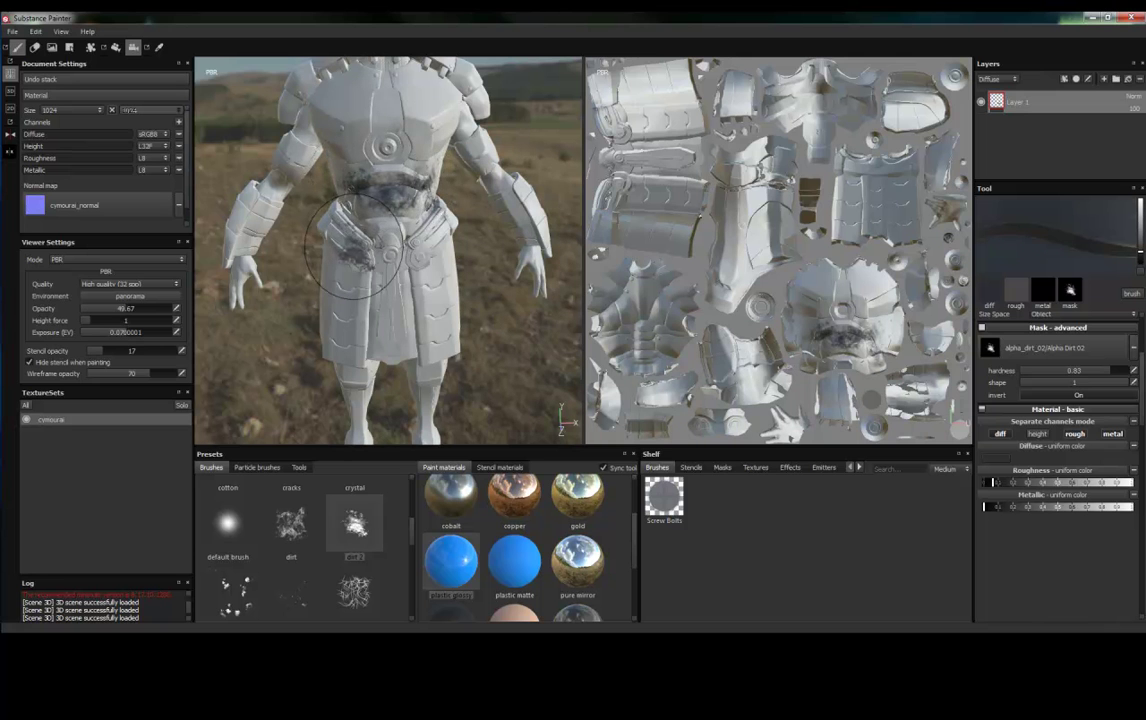
scroll(370, 212, down, 2)
scroll(372, 210, up, 3)
scroll(380, 200, up, 2)
scroll(400, 180, up, 2)
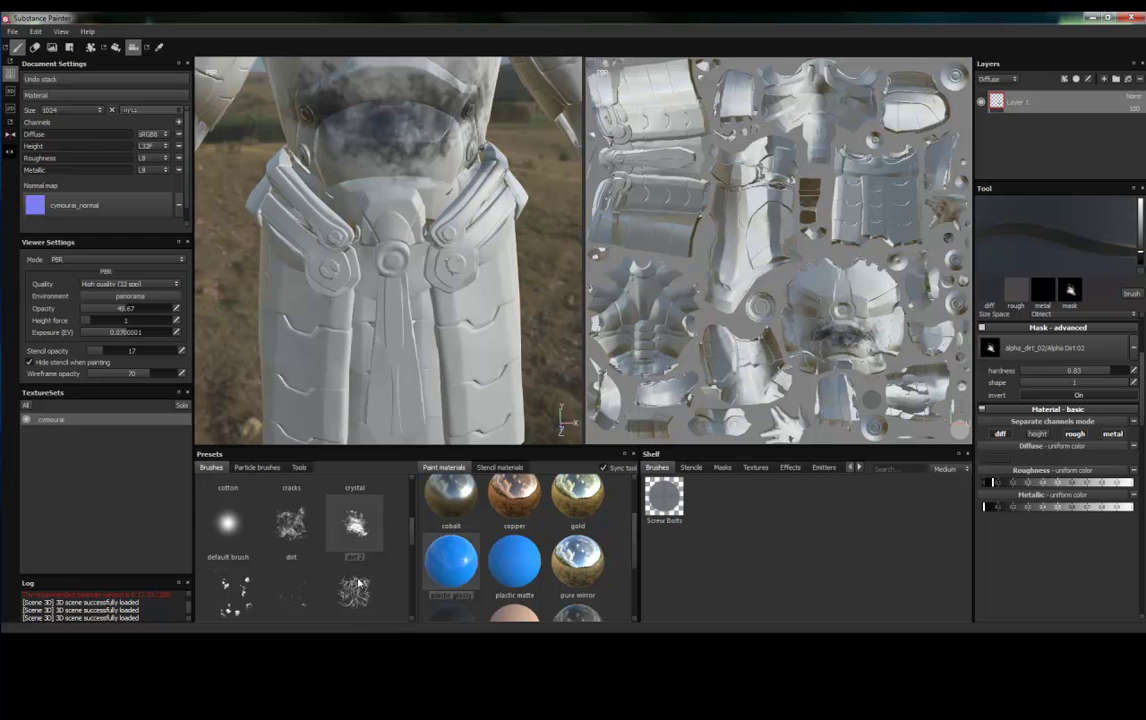
Enable the brush height channel, raise its value, and paint raised dirt over the left belt area.
click(1037, 434)
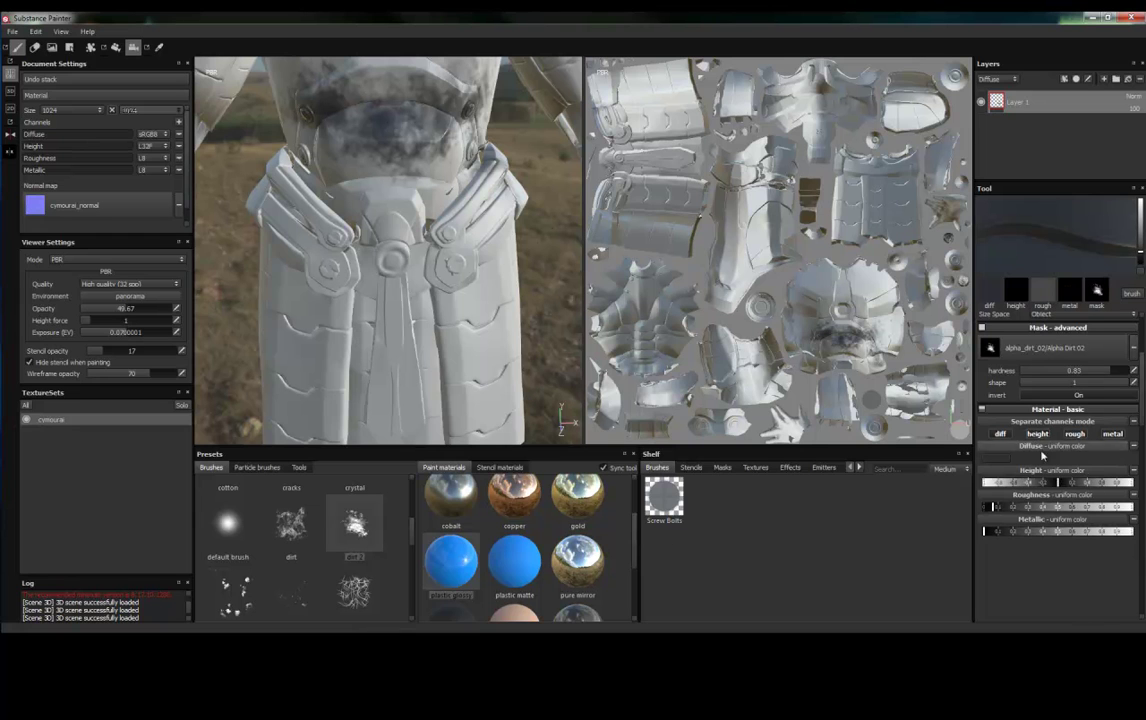
drag(1058, 484, 1032, 486)
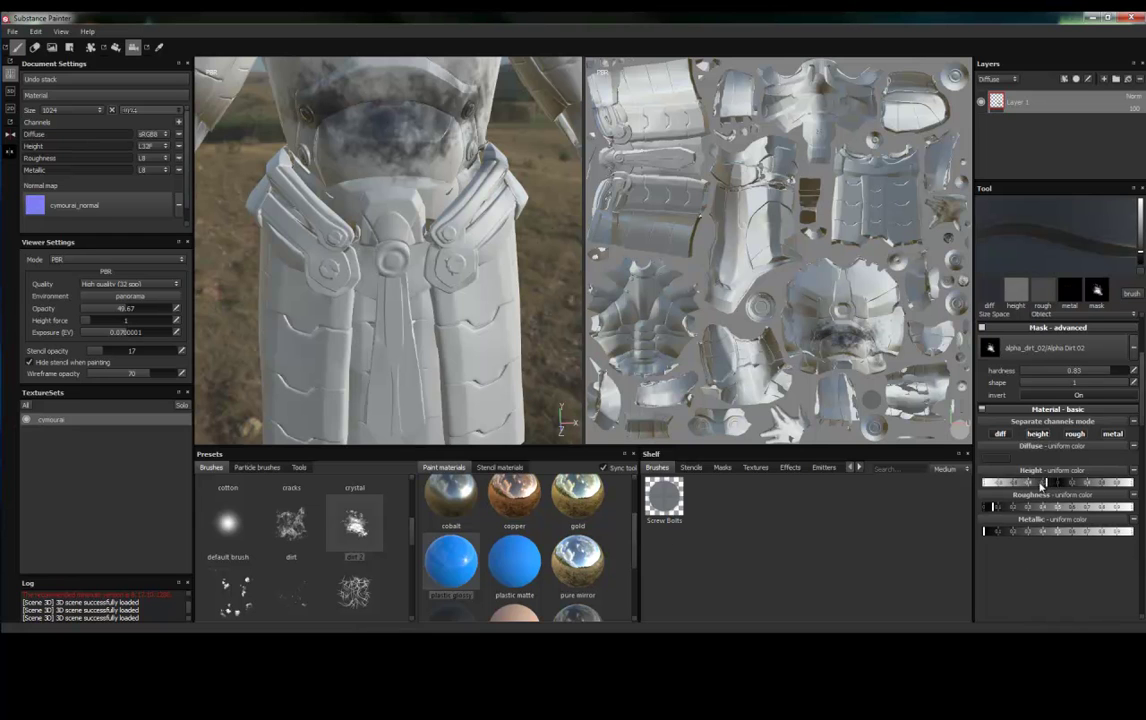
mouse_move(440, 262)
mouse_down()
mouse_move(425, 300)
mouse_move(490, 345)
mouse_move(352, 312)
mouse_move(393, 300)
mouse_up()
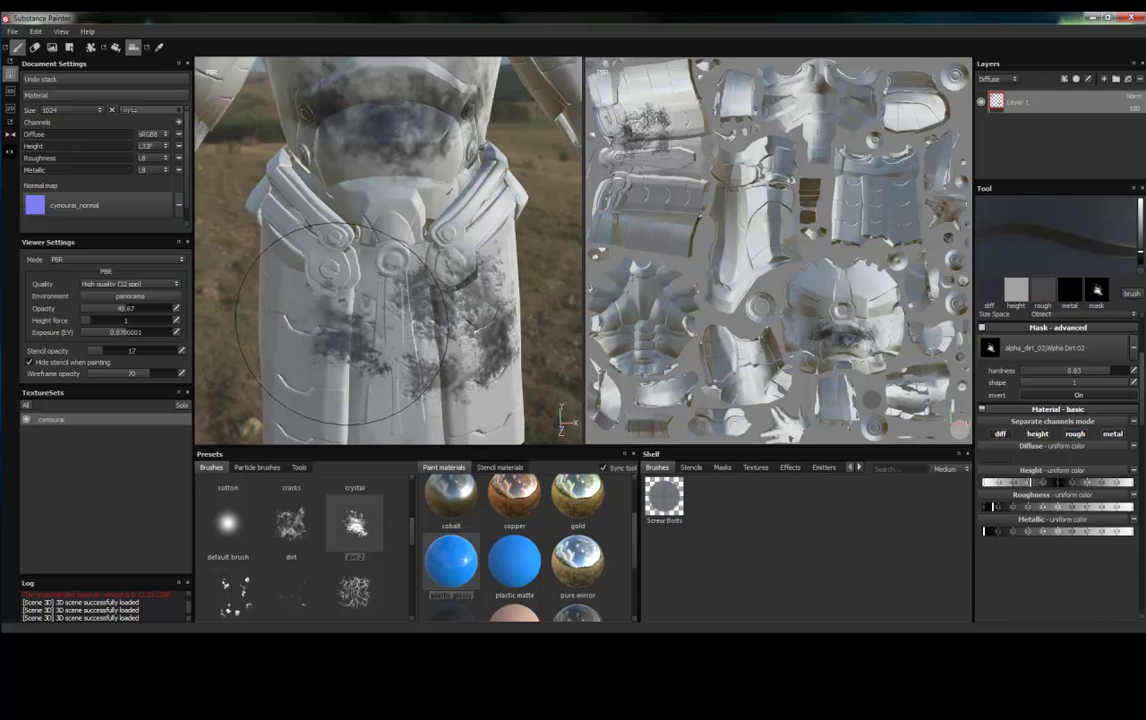
key(ctrl+z)
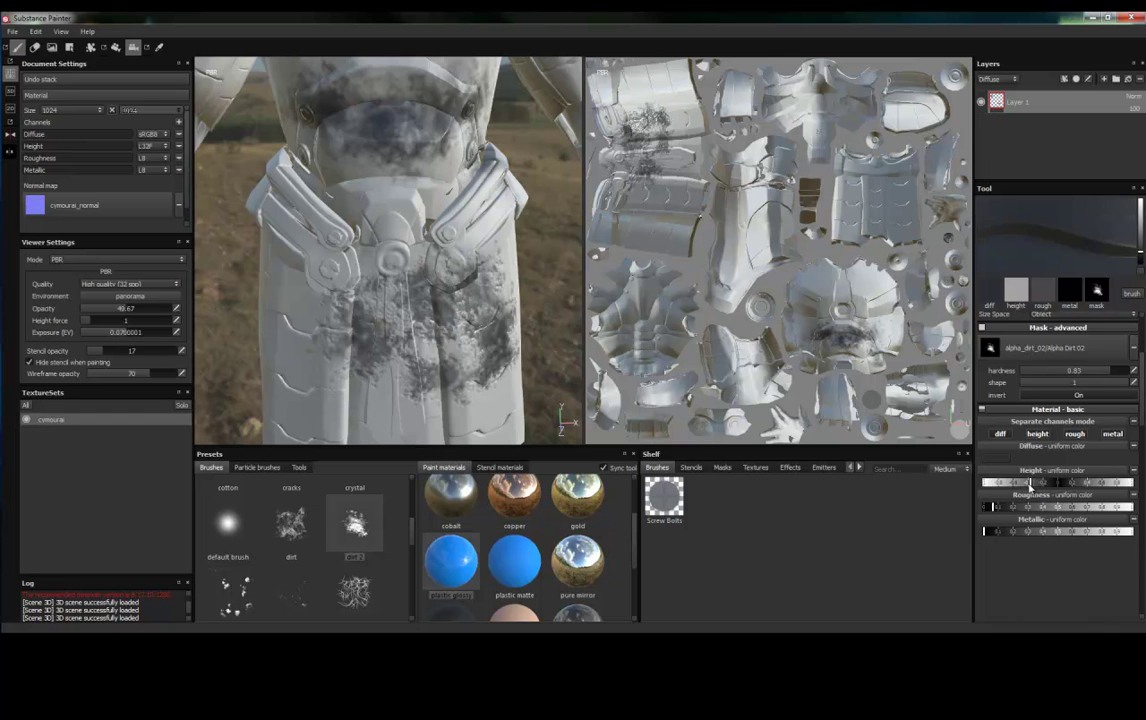
drag(1030, 486, 1099, 489)
mouse_move(430, 375)
mouse_down()
mouse_move(298, 255)
mouse_move(460, 240)
mouse_move(513, 250)
mouse_up()
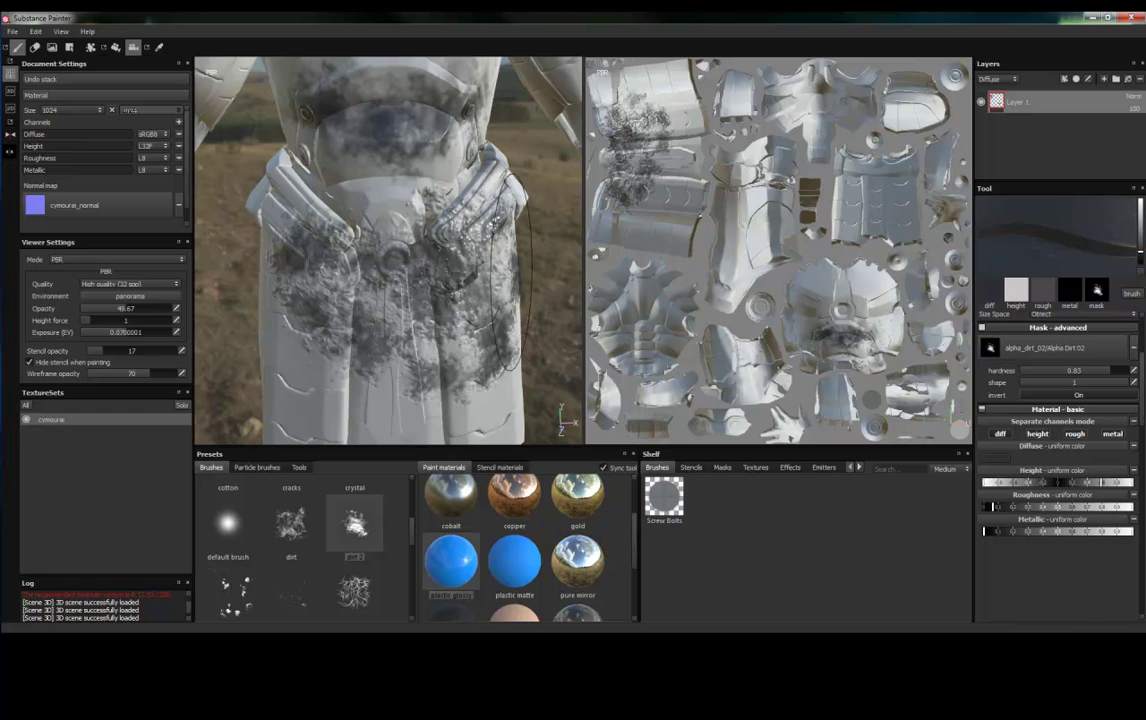
Add Layer 2 and paint the gold material across the belt, then zoom out to the torso.
click(1108, 79)
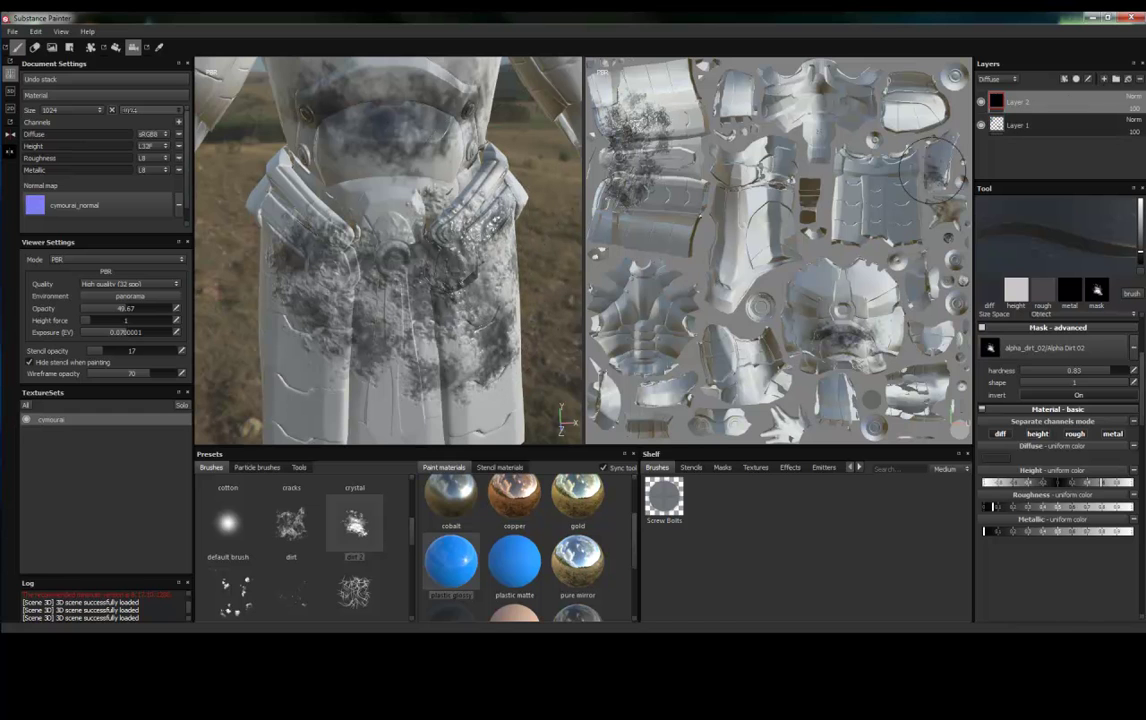
click(577, 493)
mouse_move(300, 230)
mouse_down()
mouse_move(444, 296)
mouse_move(501, 204)
mouse_move(491, 315)
mouse_move(380, 243)
mouse_up()
key(ctrl+z)
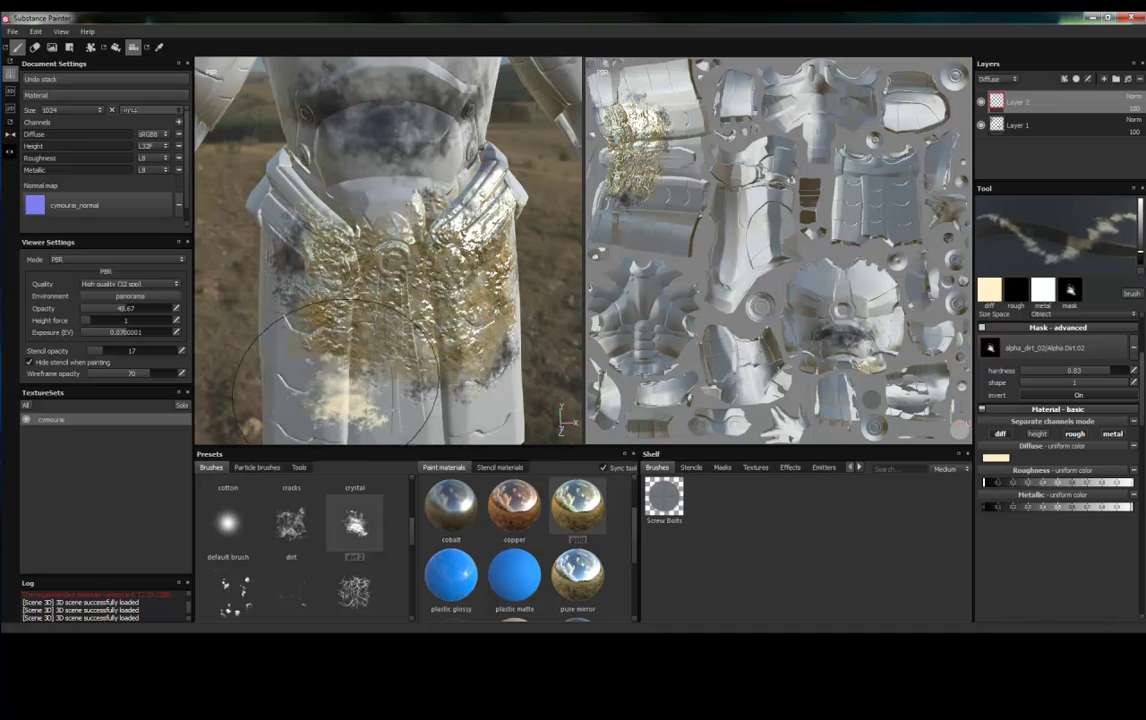
alt+drag(510, 320, 362, 300)
scroll(362, 300, down, 3)
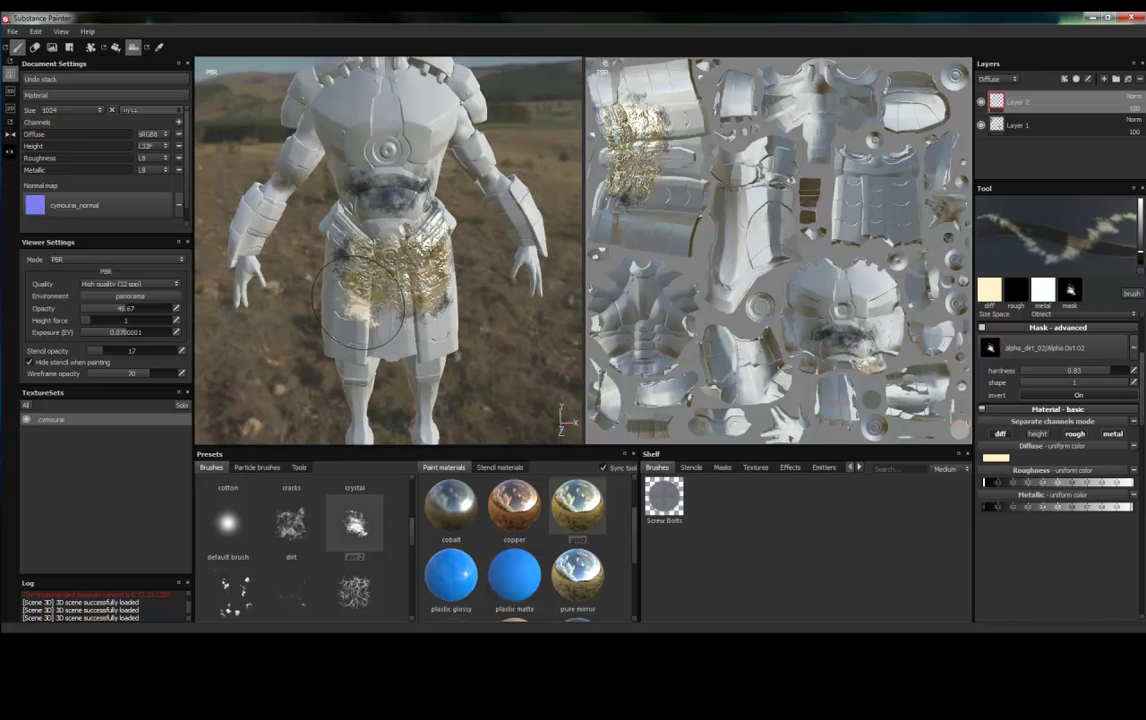
scroll(350, 310, down, 2)
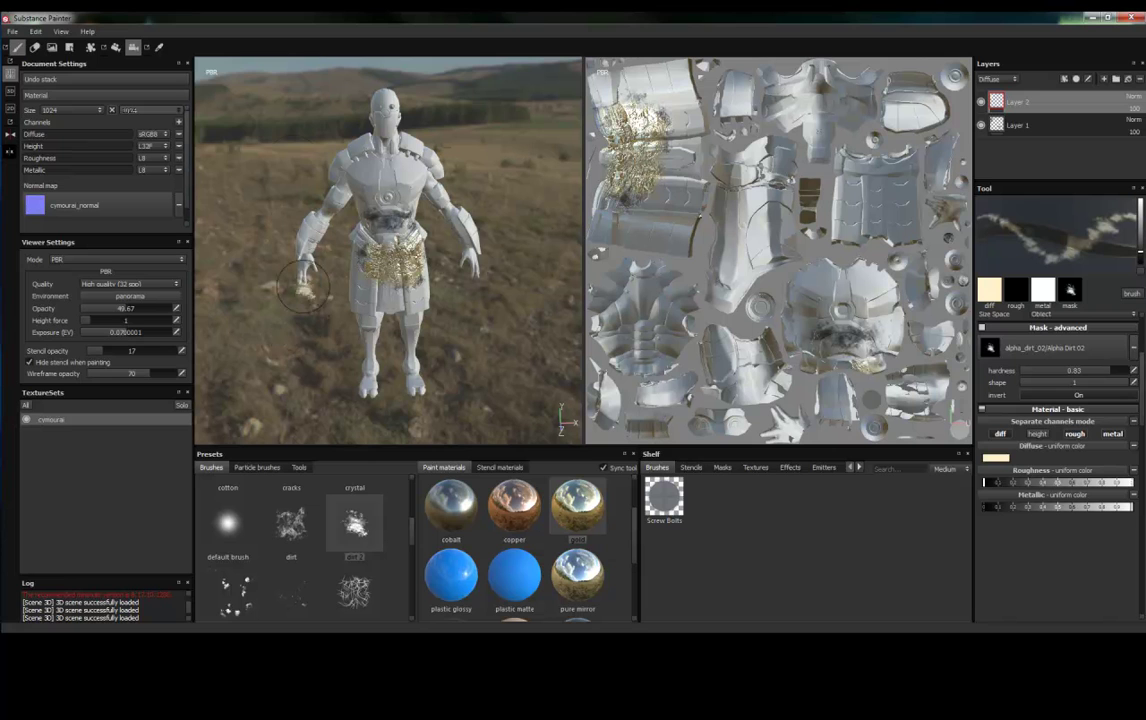
Start a new project from the File menu, discarding the unsaved character.
click(12, 31)
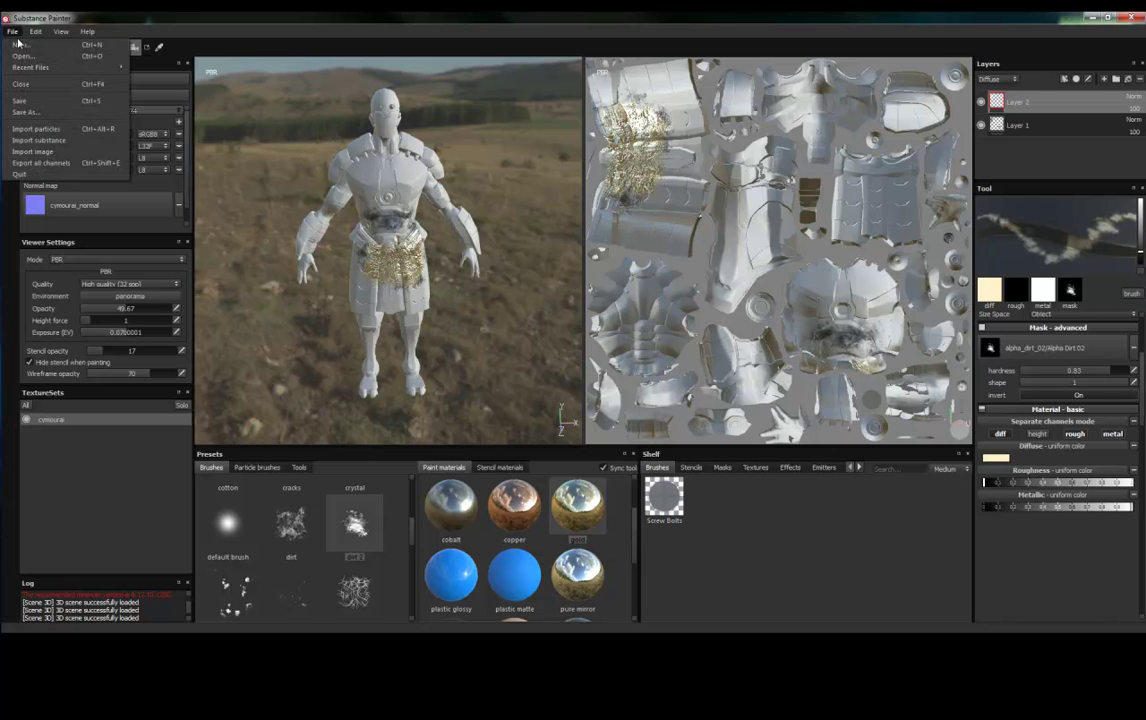
click(19, 46)
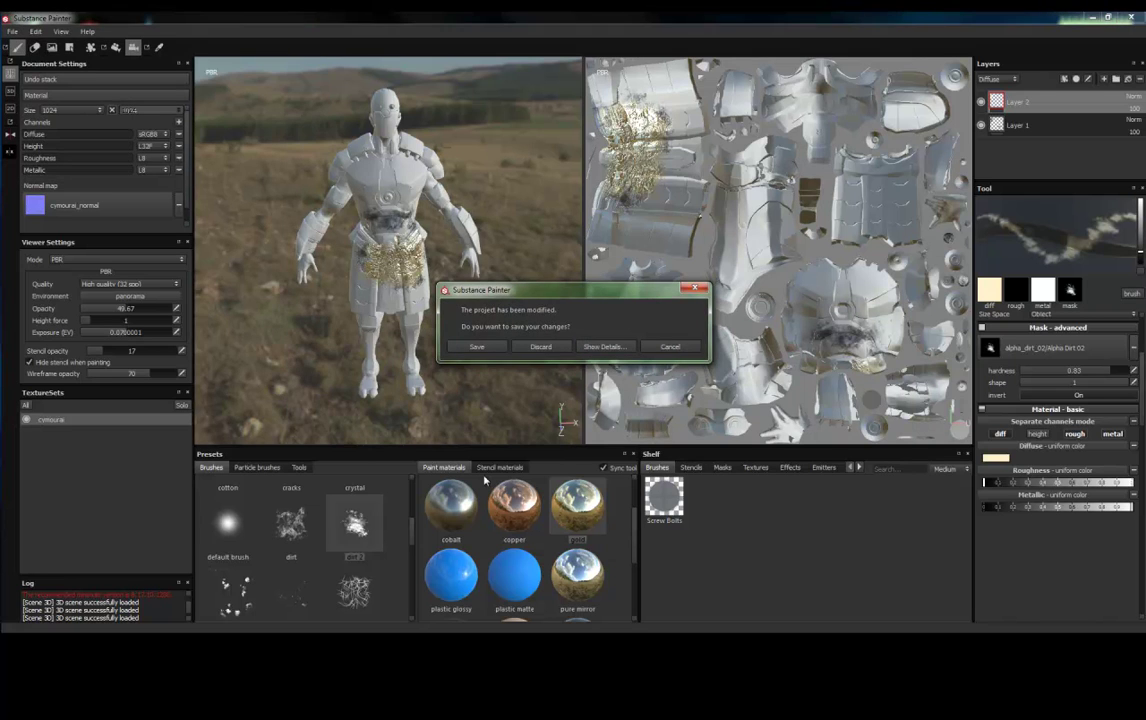
click(540, 346)
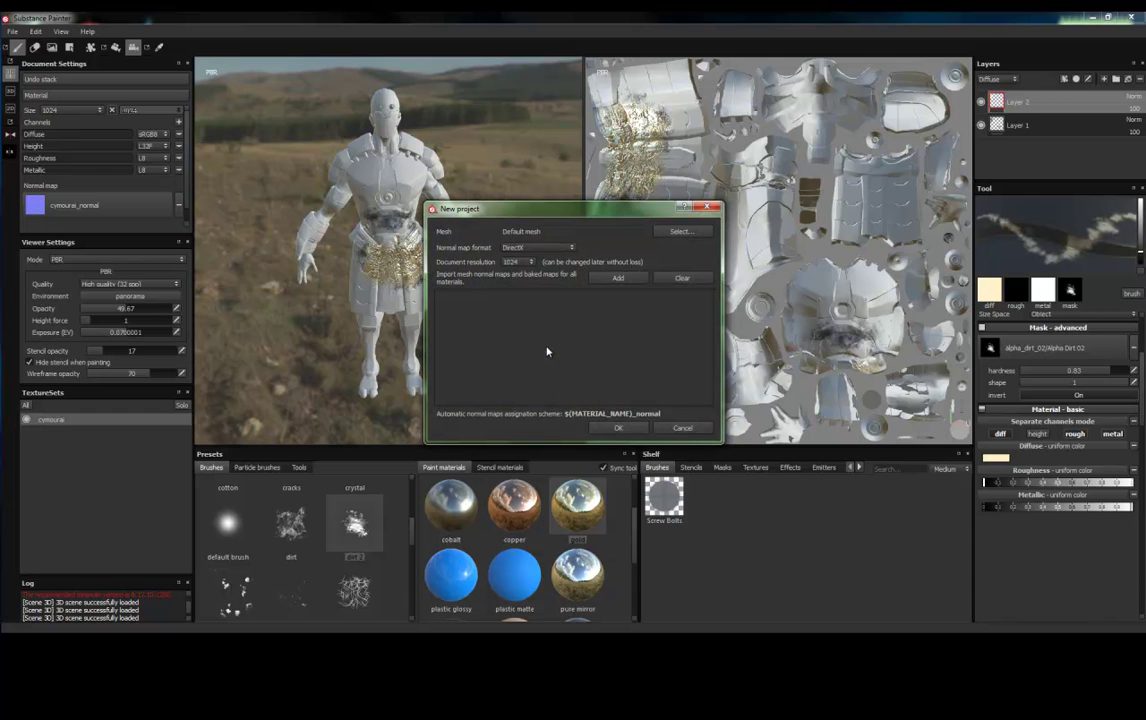
Choose P47.obj from the Desktop's P47 folder as the project mesh.
click(669, 233)
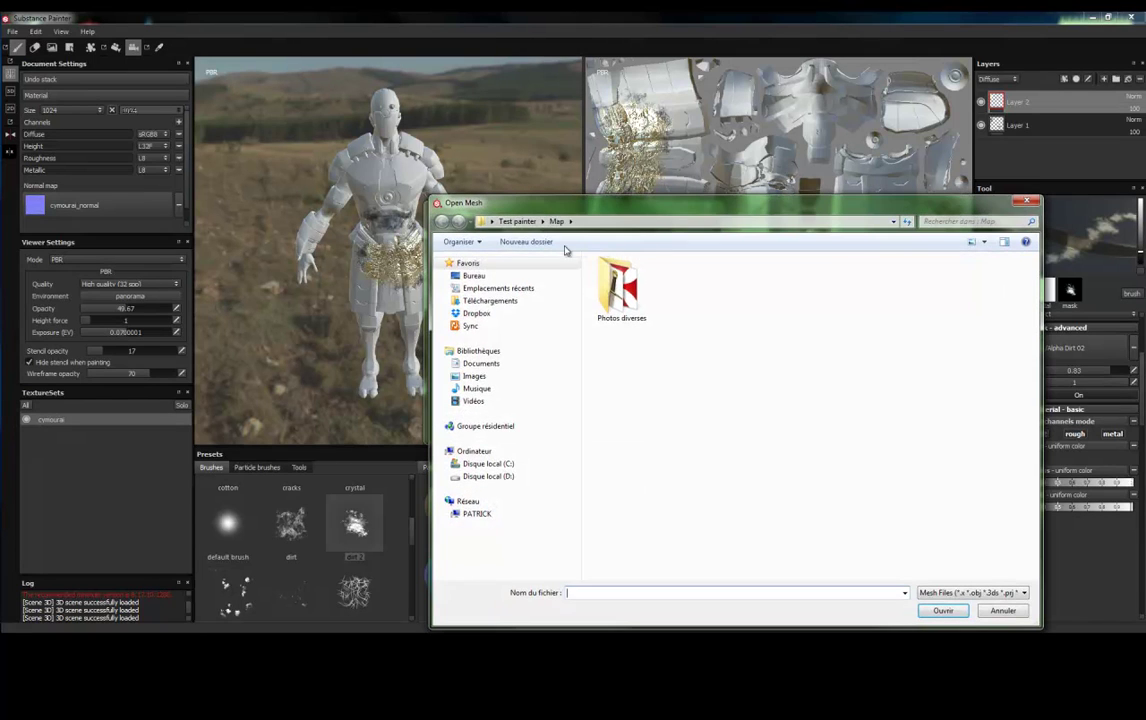
click(474, 275)
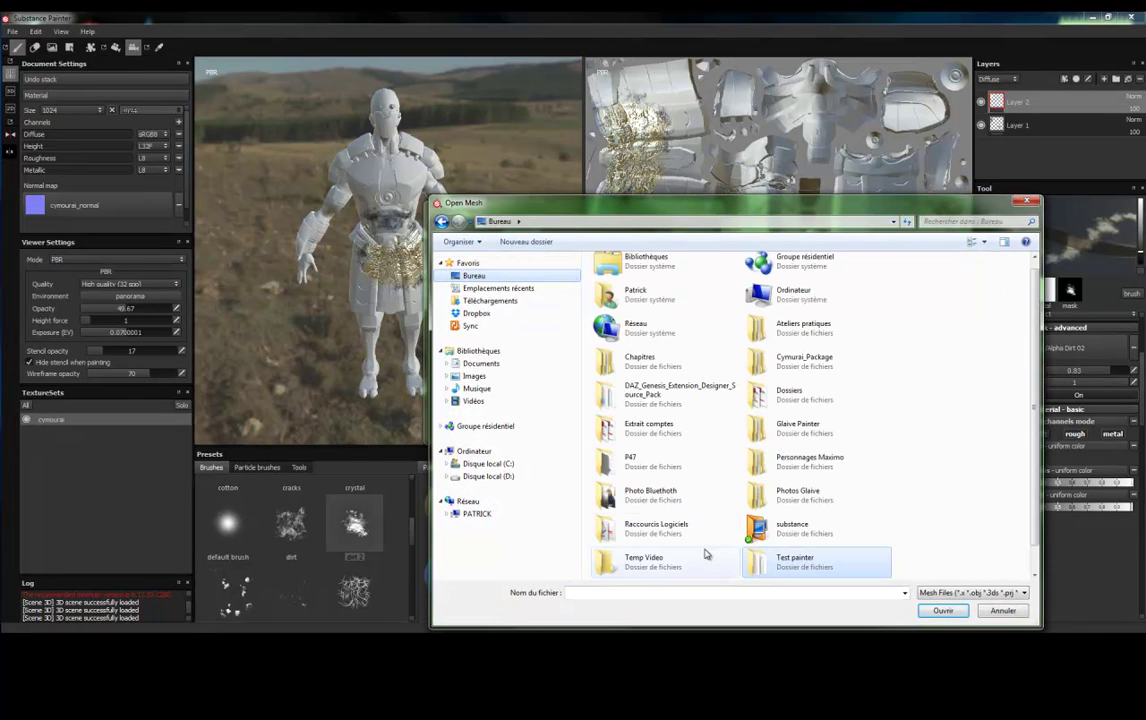
double_click(606, 462)
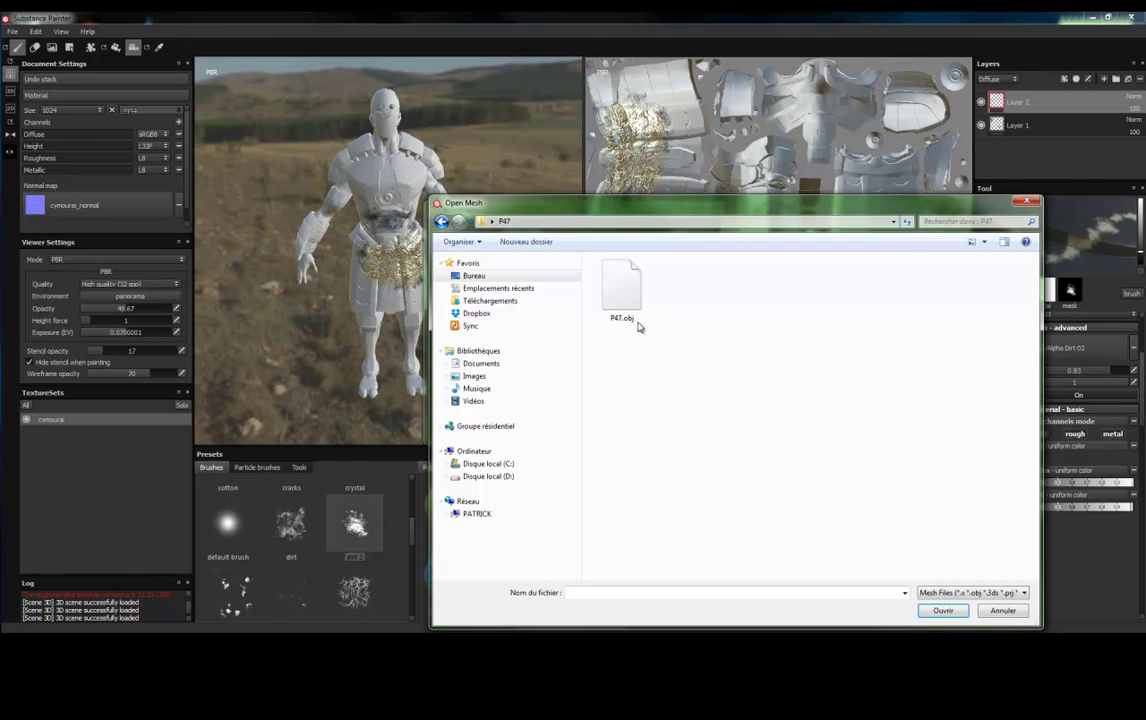
click(622, 283)
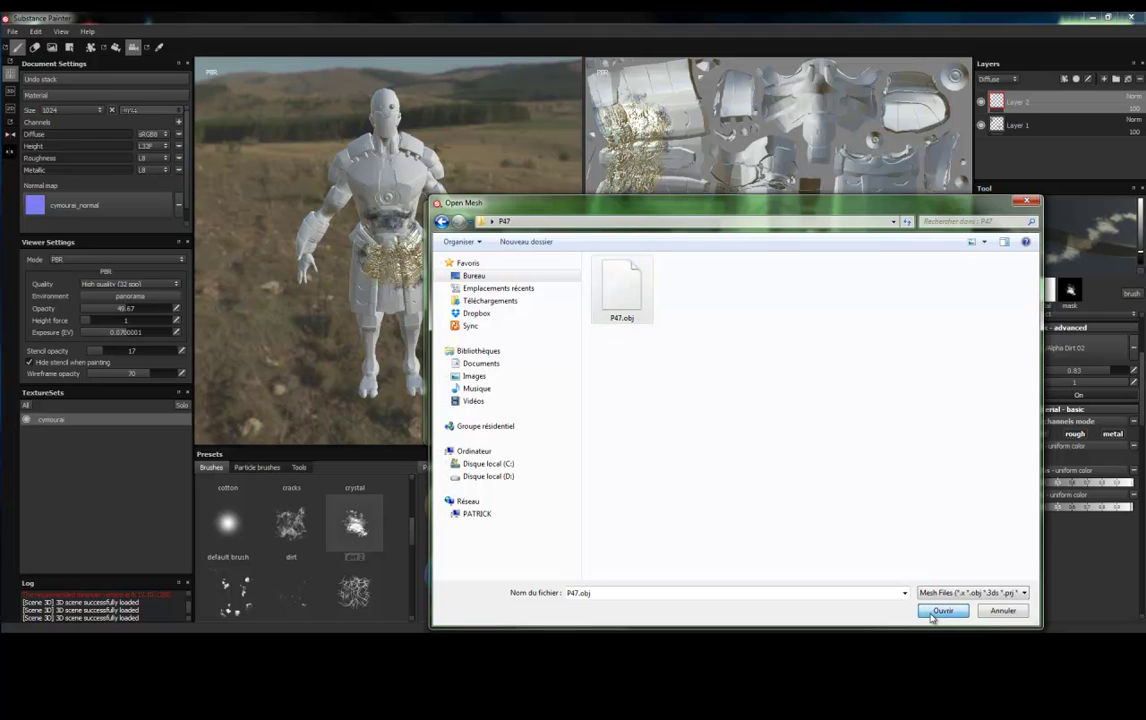
click(943, 610)
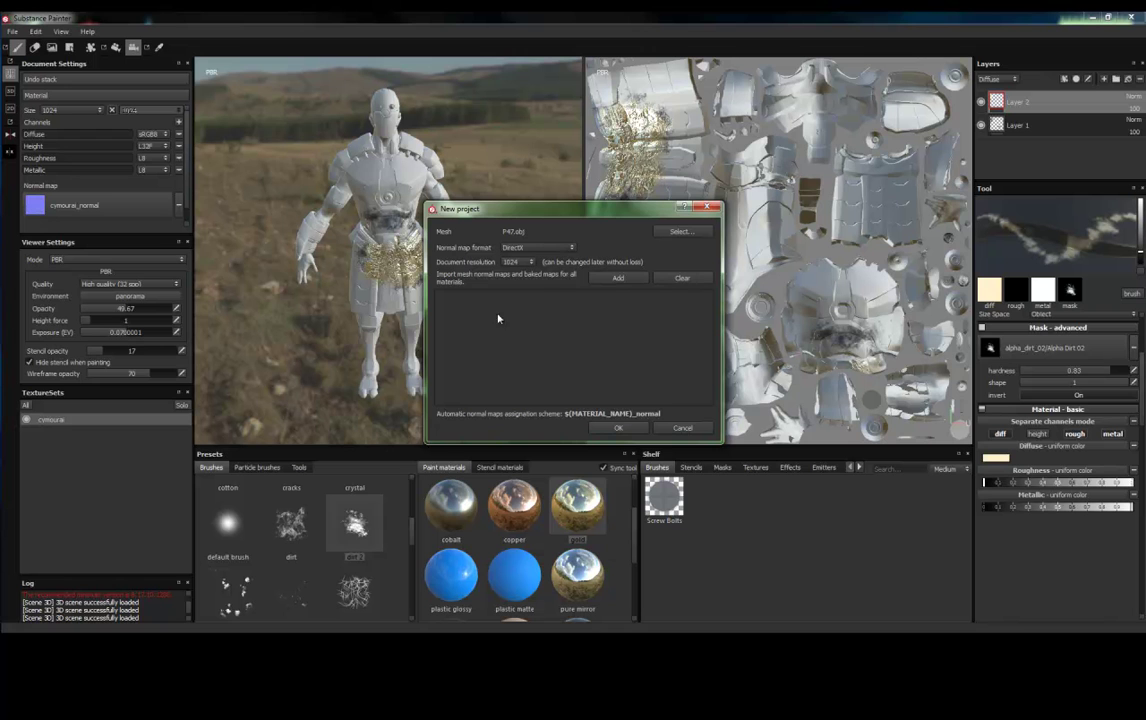
Add all the P47 baked texture images, such as Body-AO and Body-curvature, to the project.
click(617, 278)
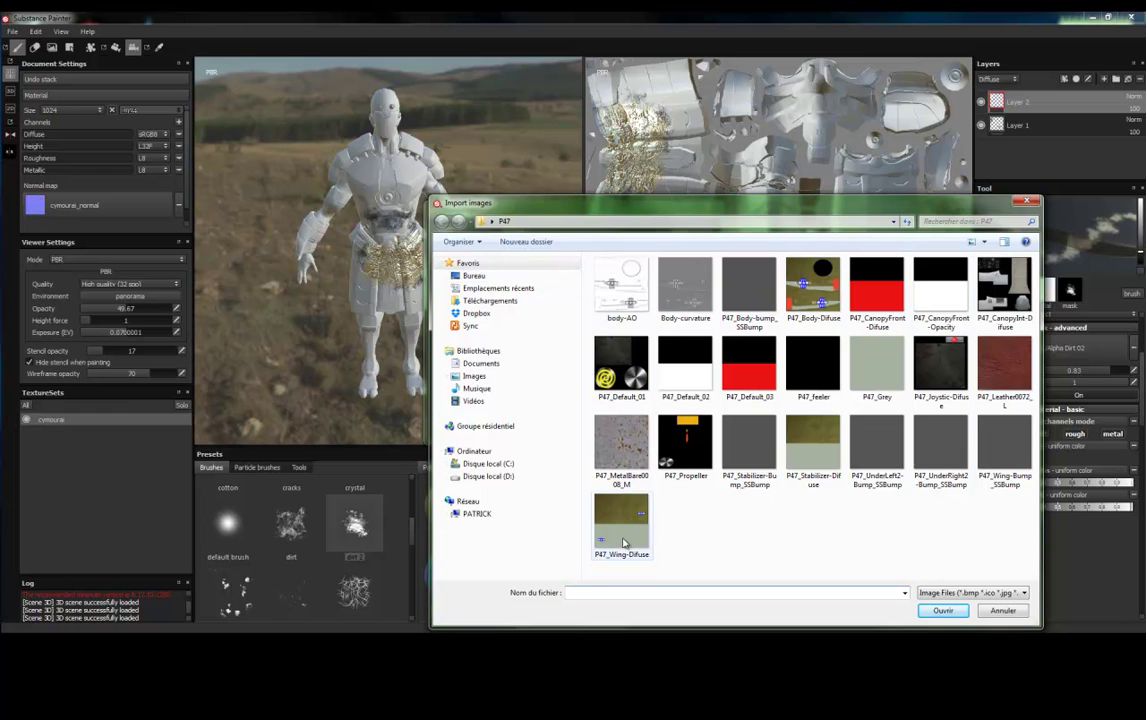
mouse_move(619, 572)
mouse_down()
mouse_move(1000, 285)
mouse_move(1004, 268)
mouse_up()
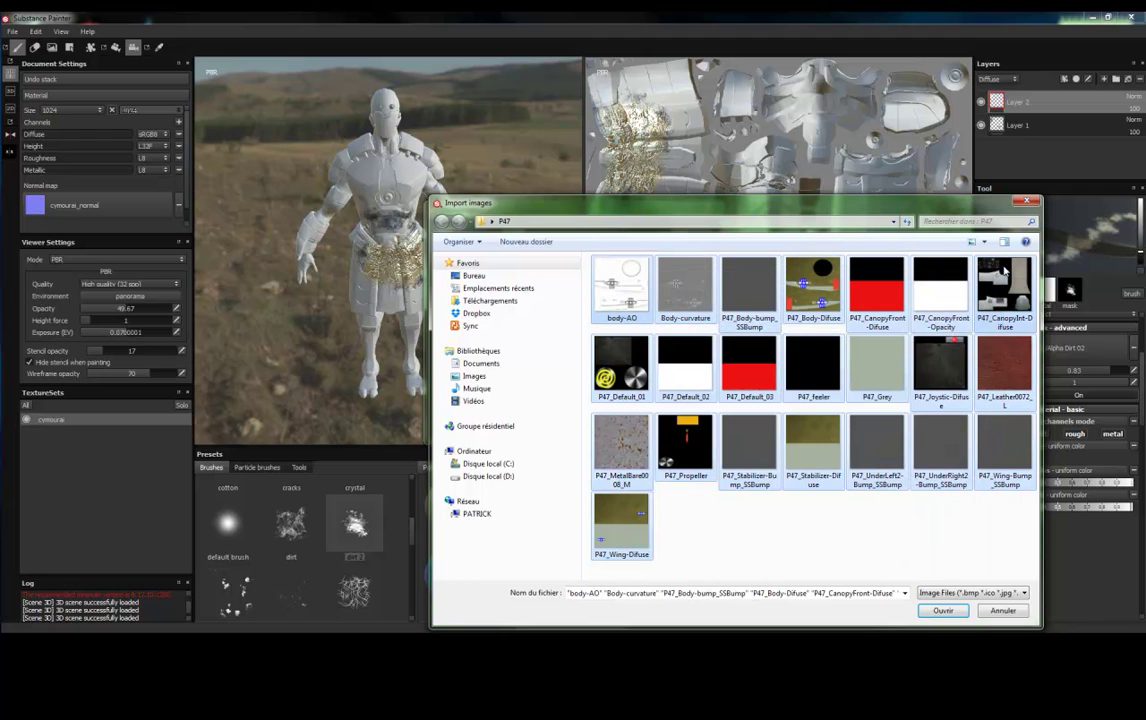
click(942, 610)
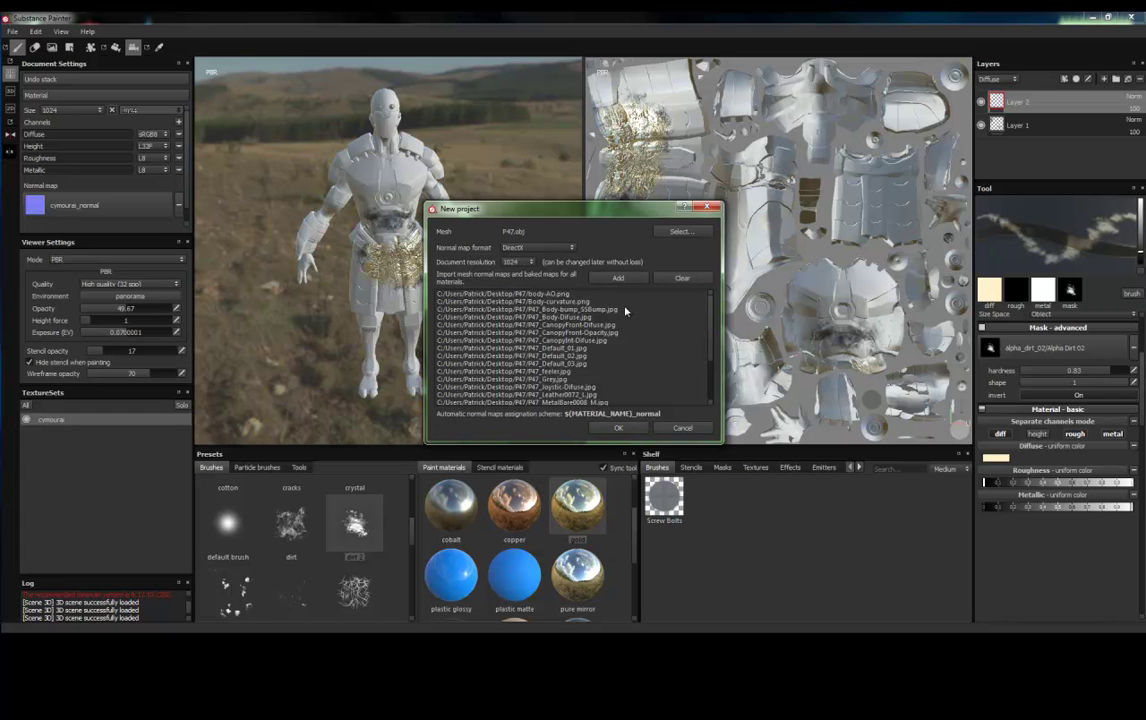
Import the 15001_usafcoat star insignia image from Desktop > Test painter > Map.
click(616, 279)
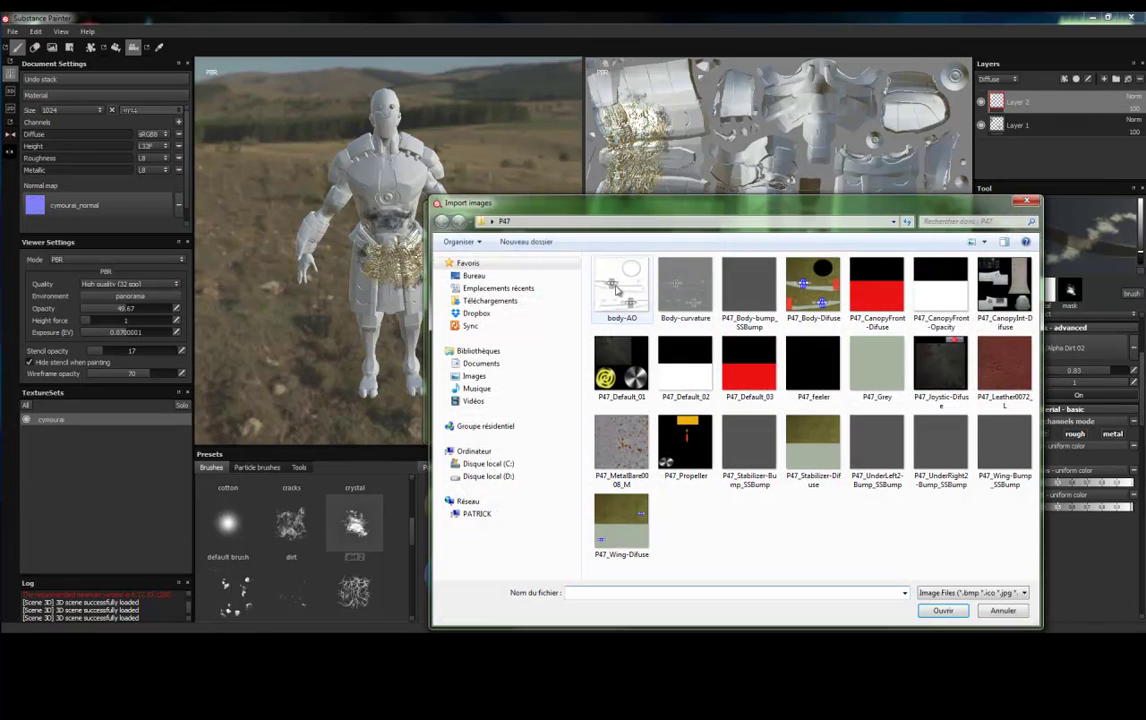
click(472, 278)
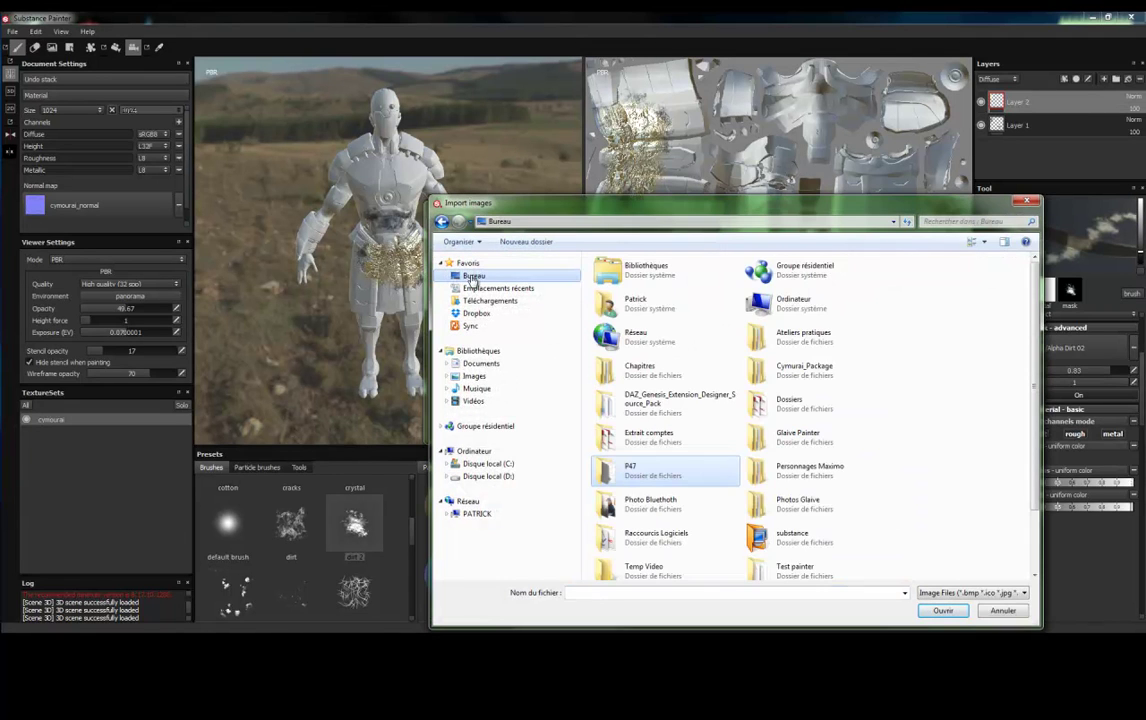
double_click(778, 572)
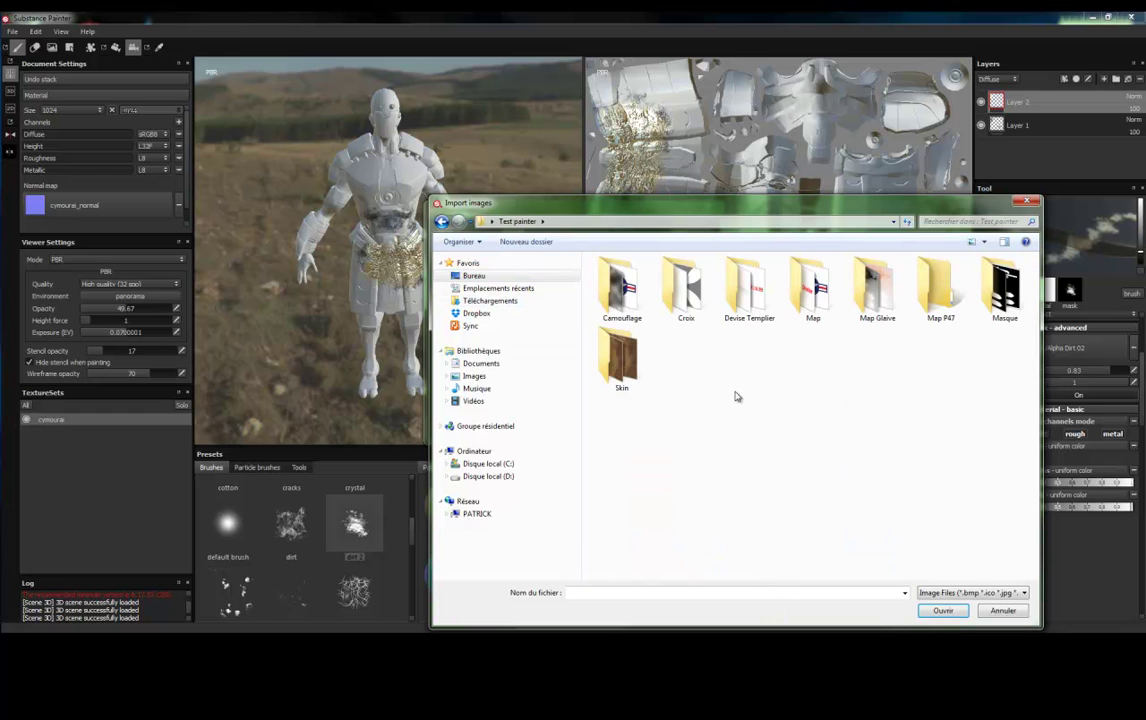
double_click(817, 289)
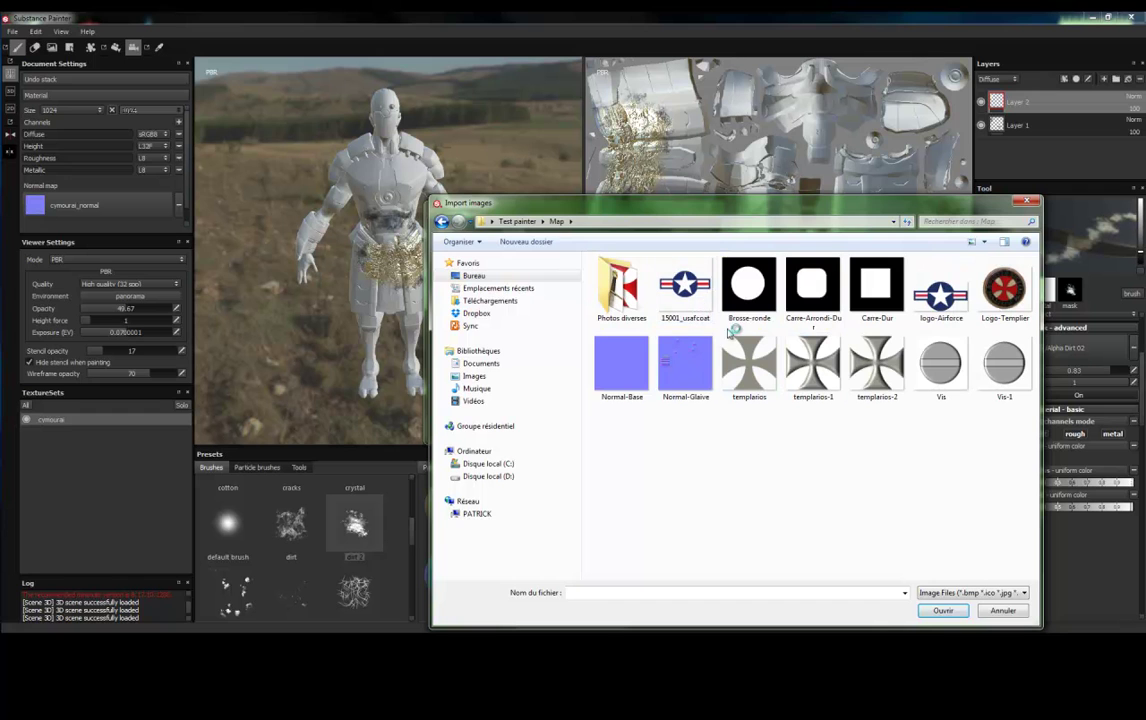
click(703, 292)
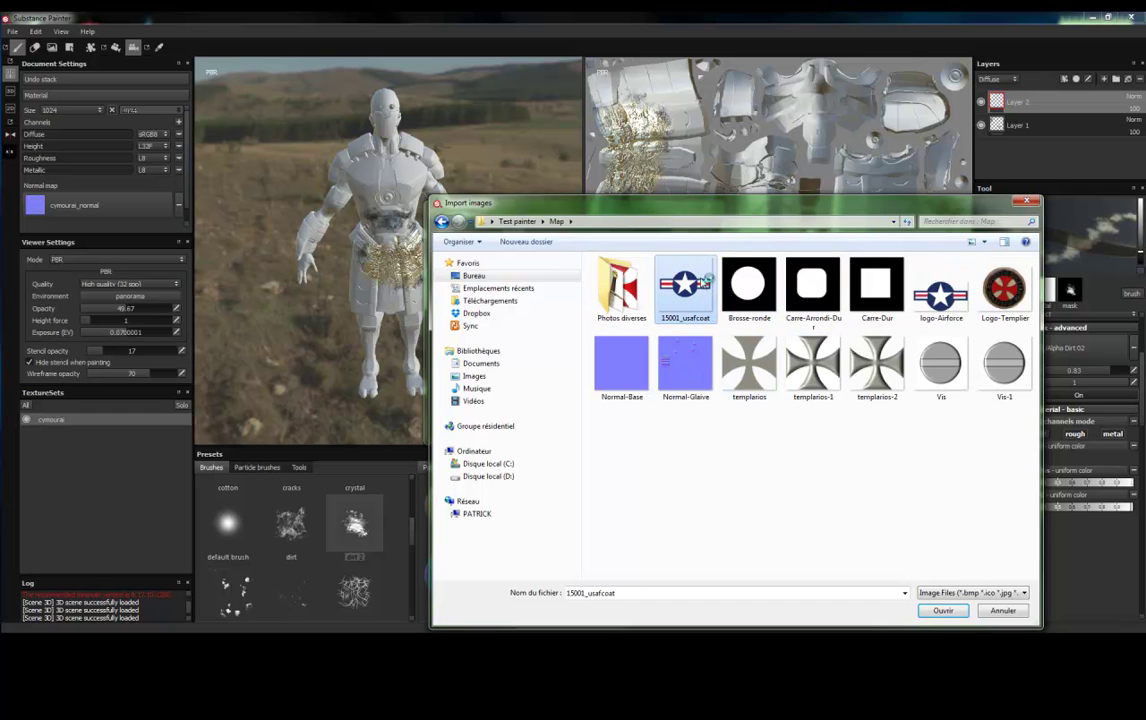
click(938, 610)
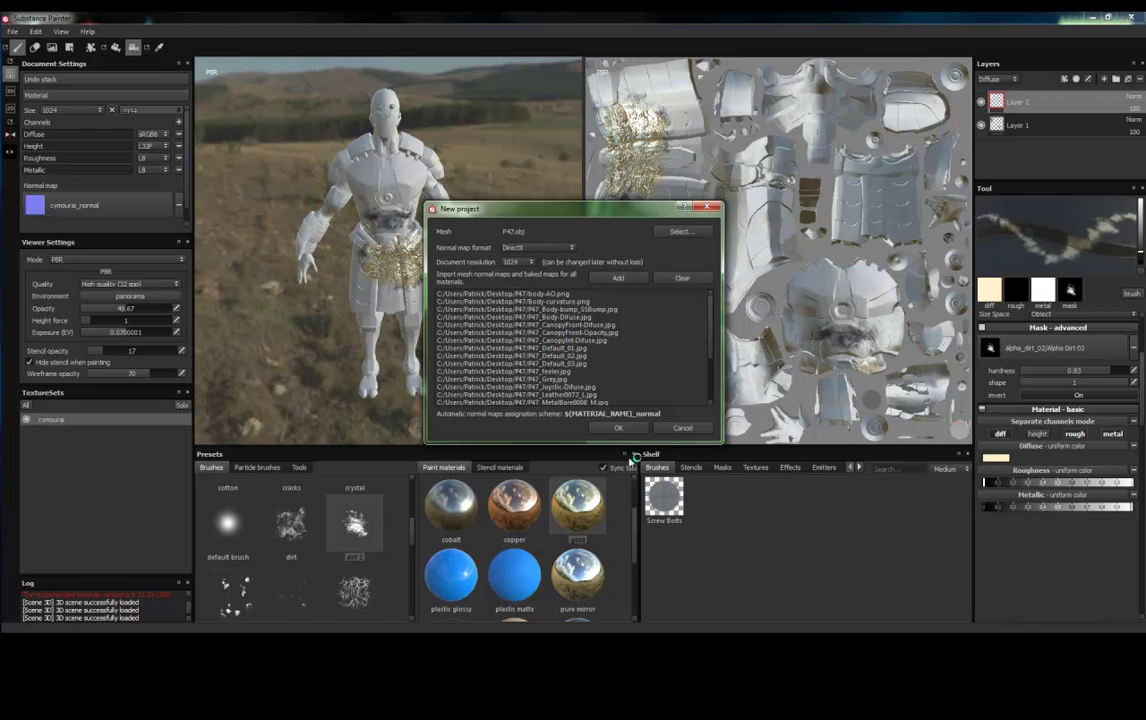
Create the P47 project, close the log output and resize panels to show more channels.
click(616, 428)
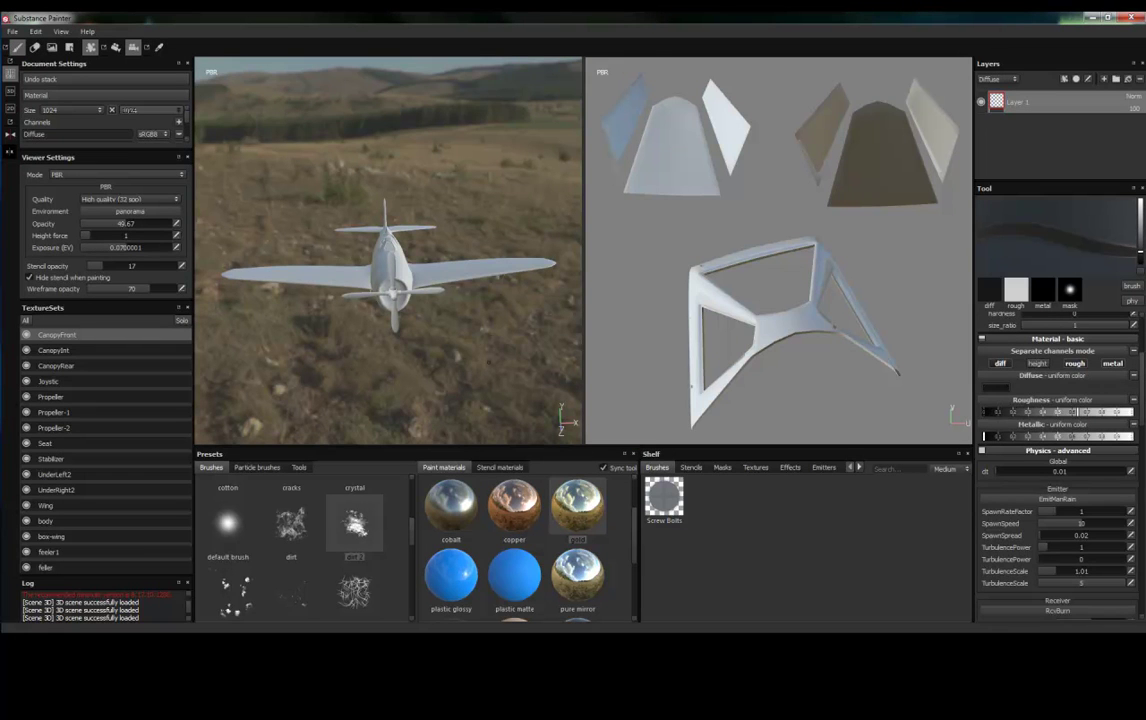
mouse_move(481, 325)
alt+mouse_down()
mouse_move(353, 336)
mouse_move(248, 325)
mouse_move(350, 343)
mouse_move(527, 286)
mouse_move(400, 340)
alt+mouse_up()
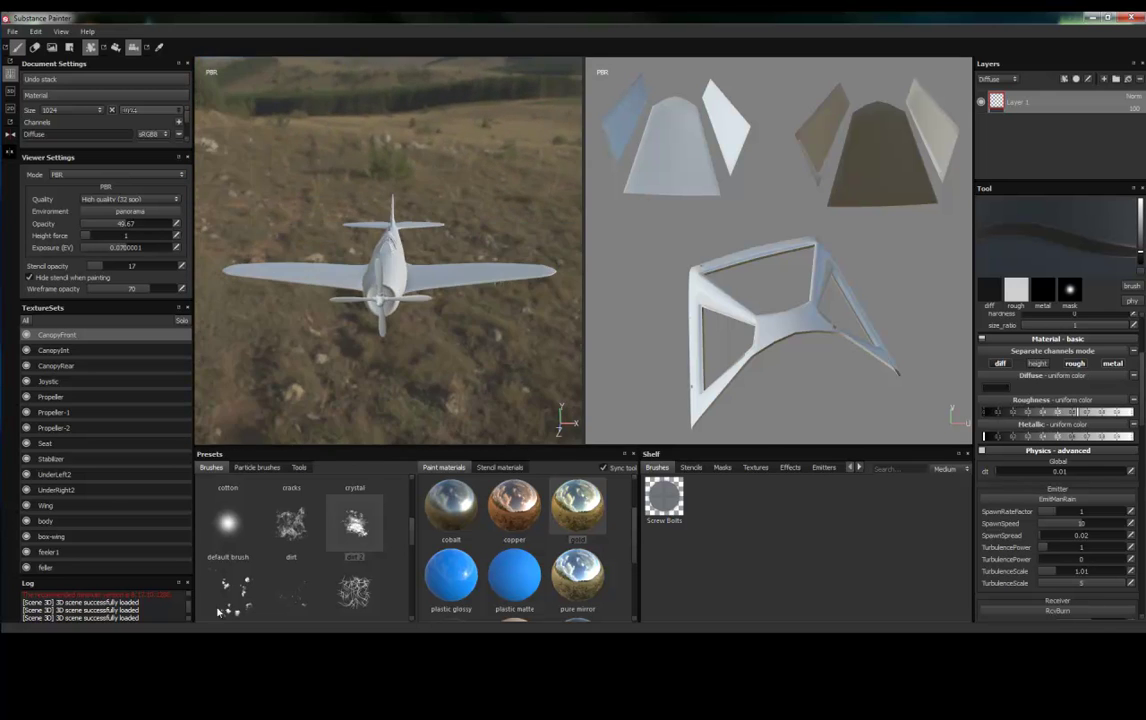
click(186, 584)
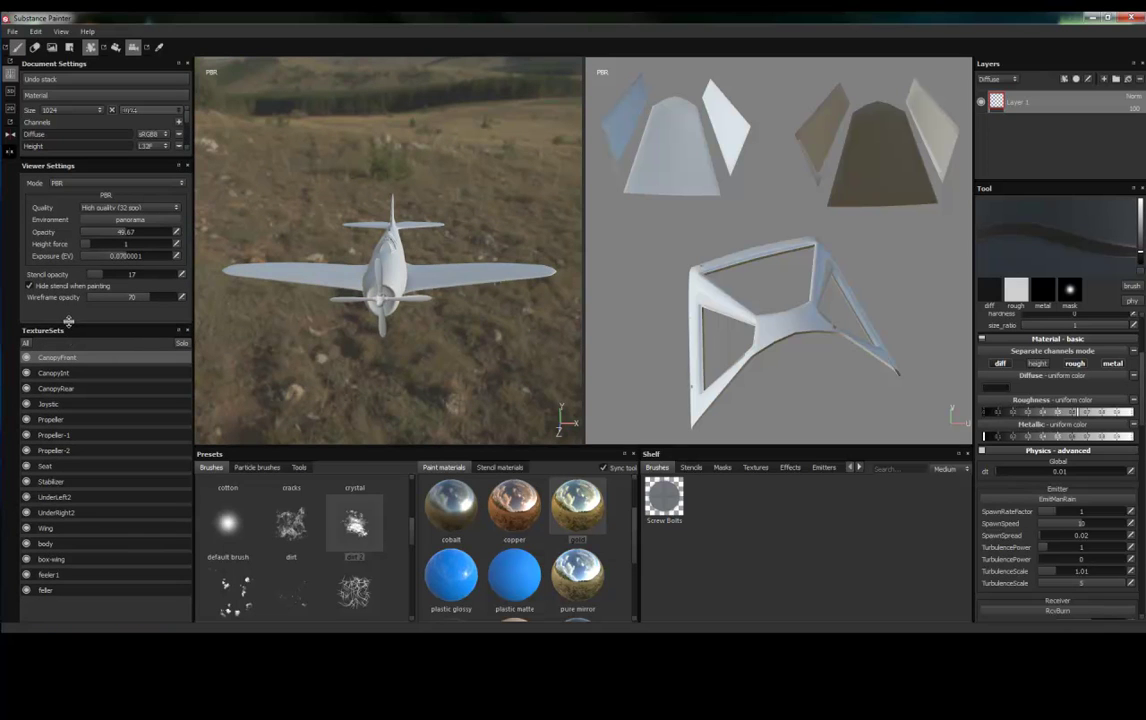
drag(68, 321, 68, 344)
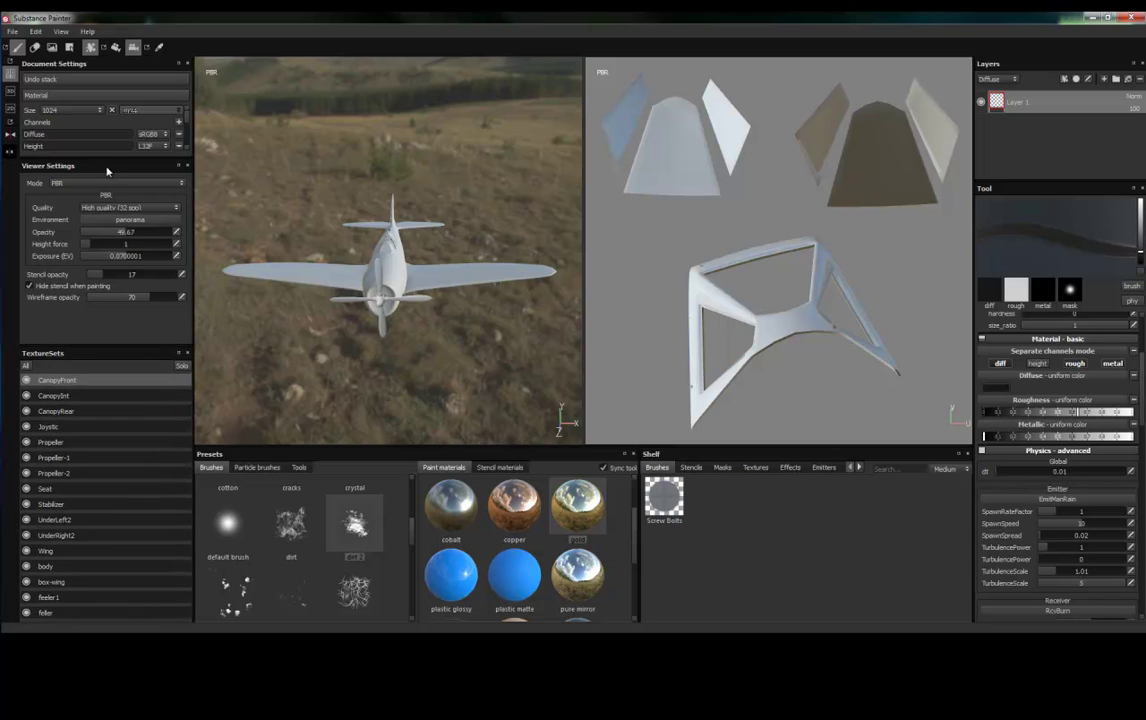
drag(110, 157, 110, 193)
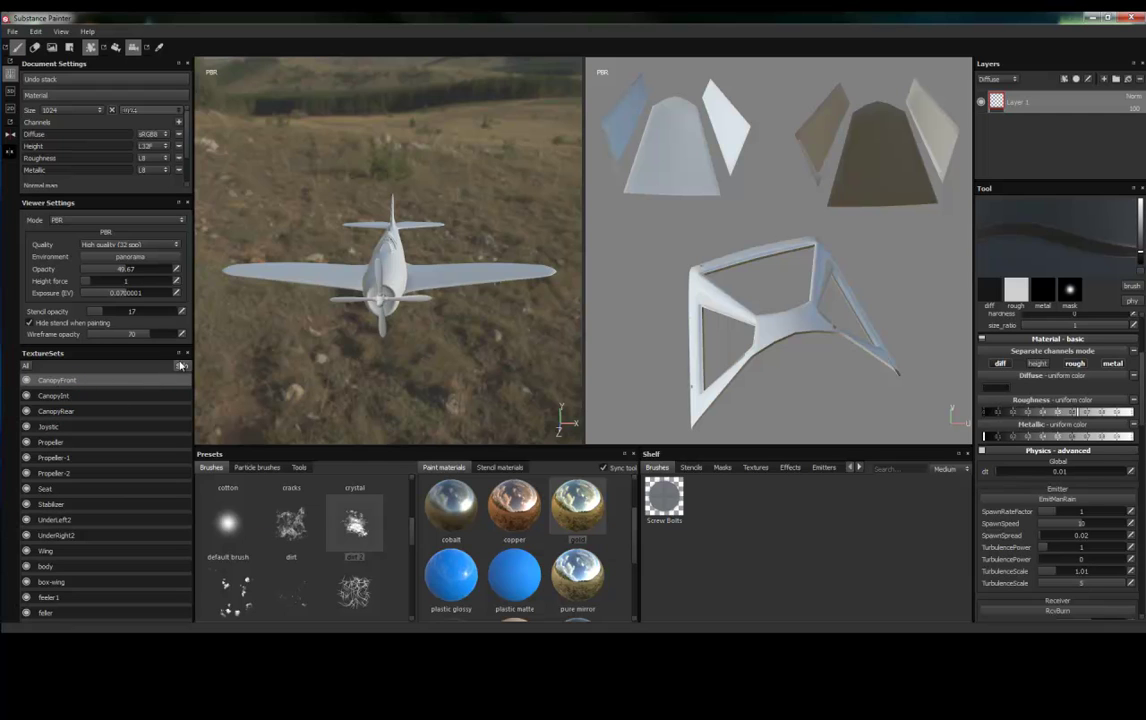
Solo and frame the CanopyFront texture set, then switch to and solo the body set.
click(181, 368)
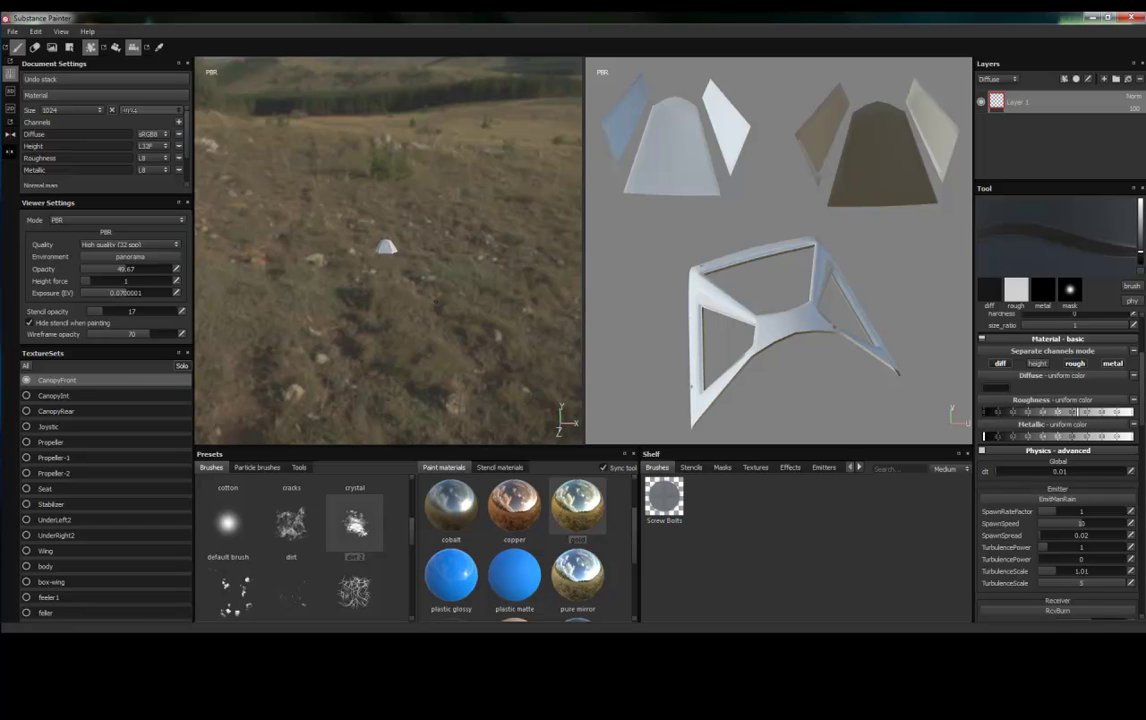
key(f)
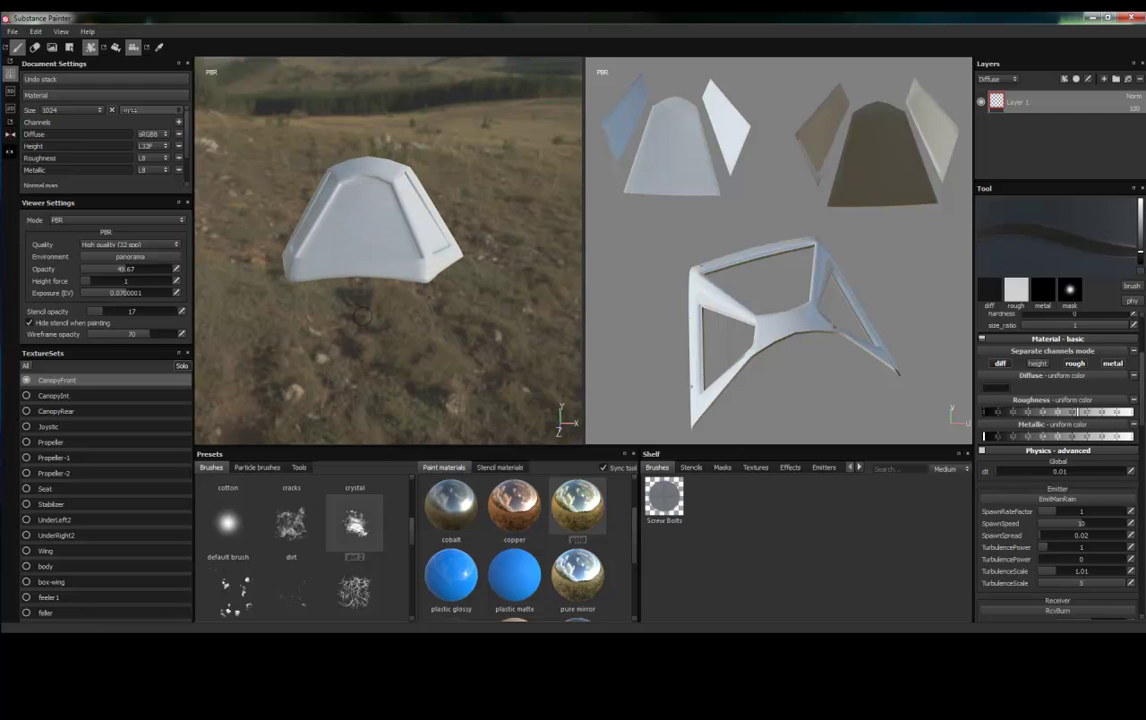
click(57, 567)
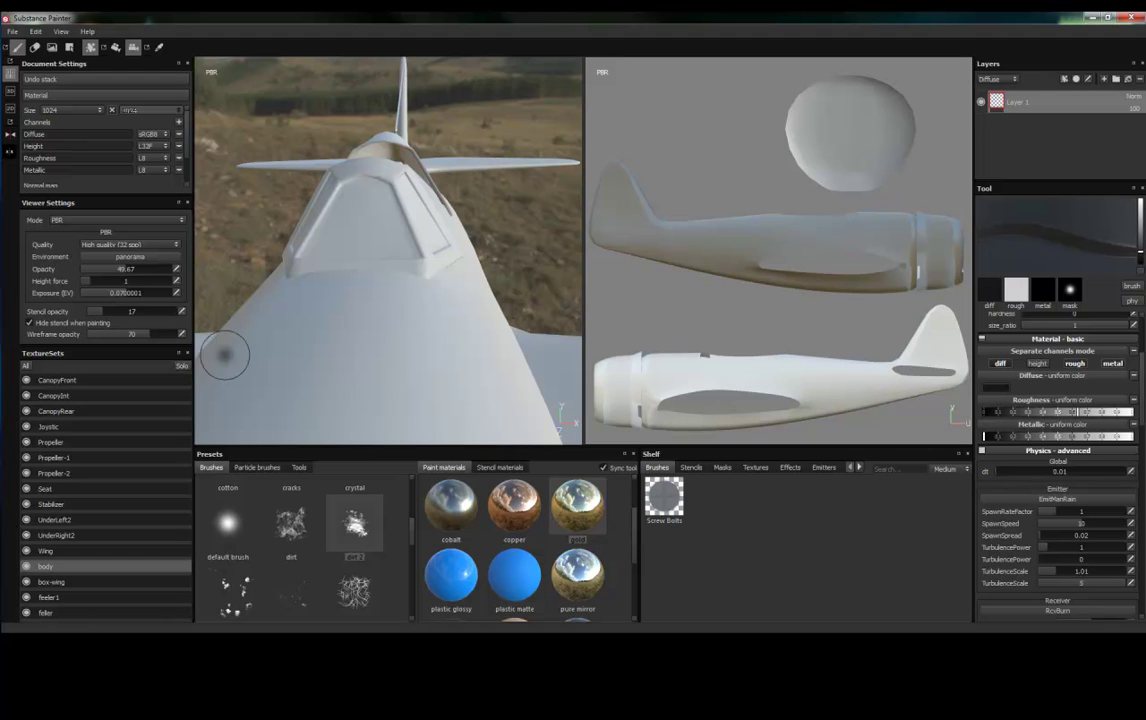
click(181, 367)
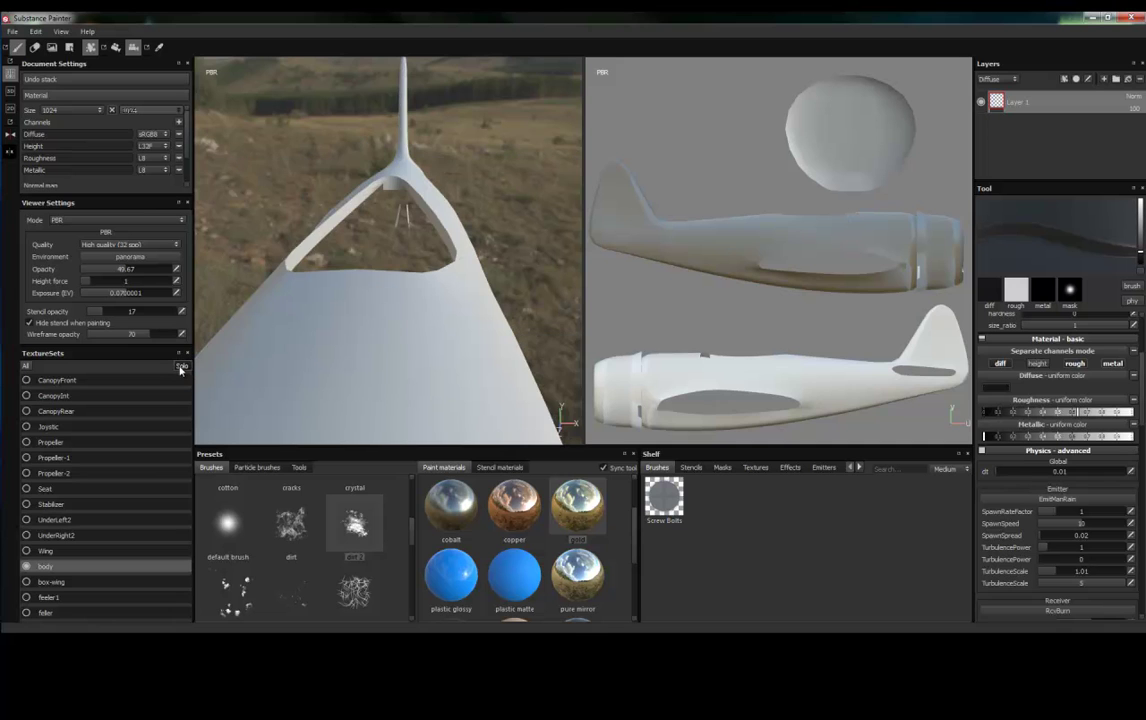
Orbit to a side view, re-solo the body texture set, and show the imported textures on the shelf.
scroll(372, 322, down, 2)
scroll(374, 323, down, 2)
scroll(375, 323, down, 1)
scroll(376, 324, down, 1)
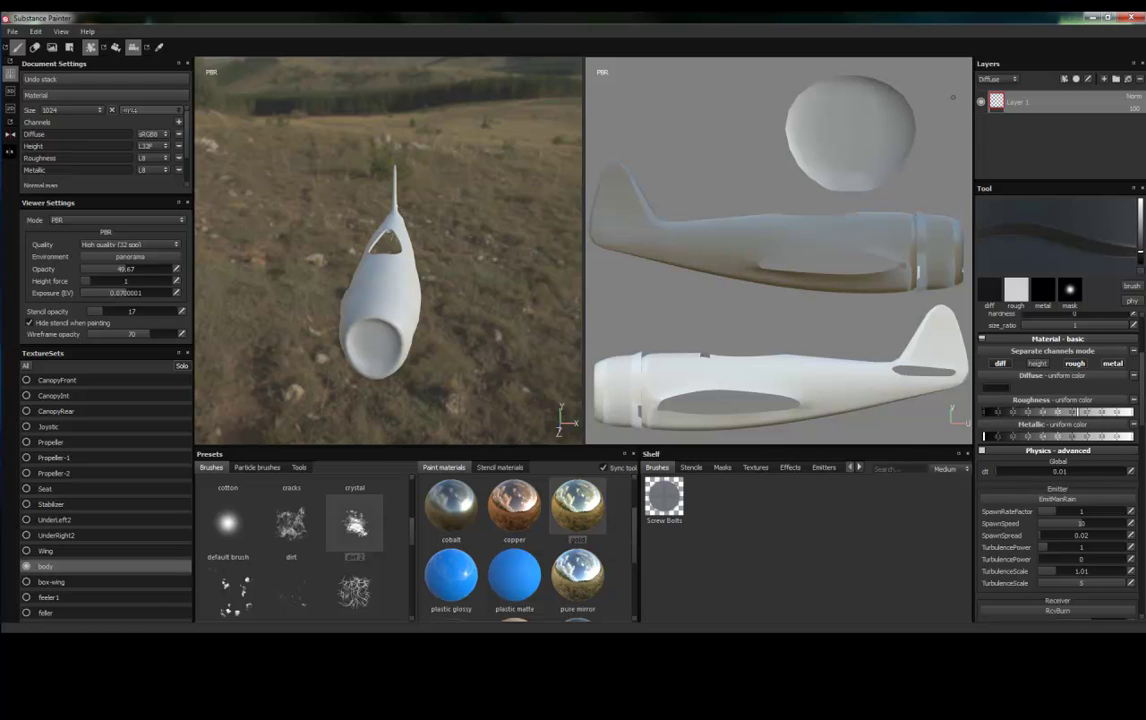
alt+drag(290, 321, 186, 321)
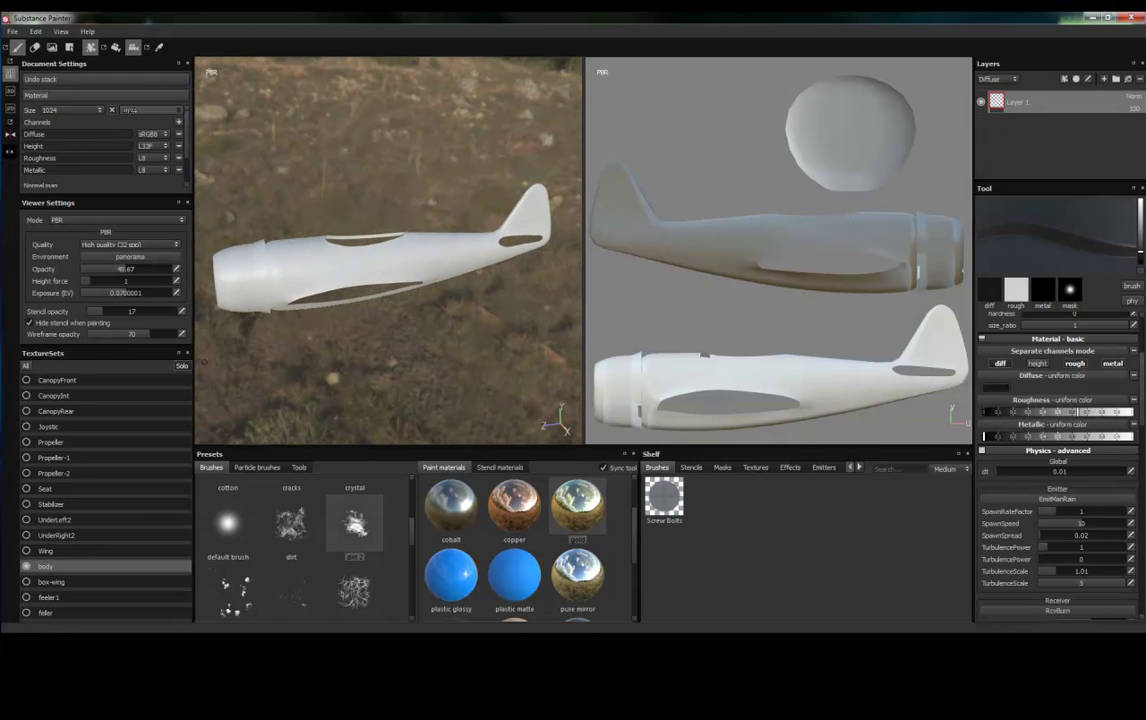
click(33, 367)
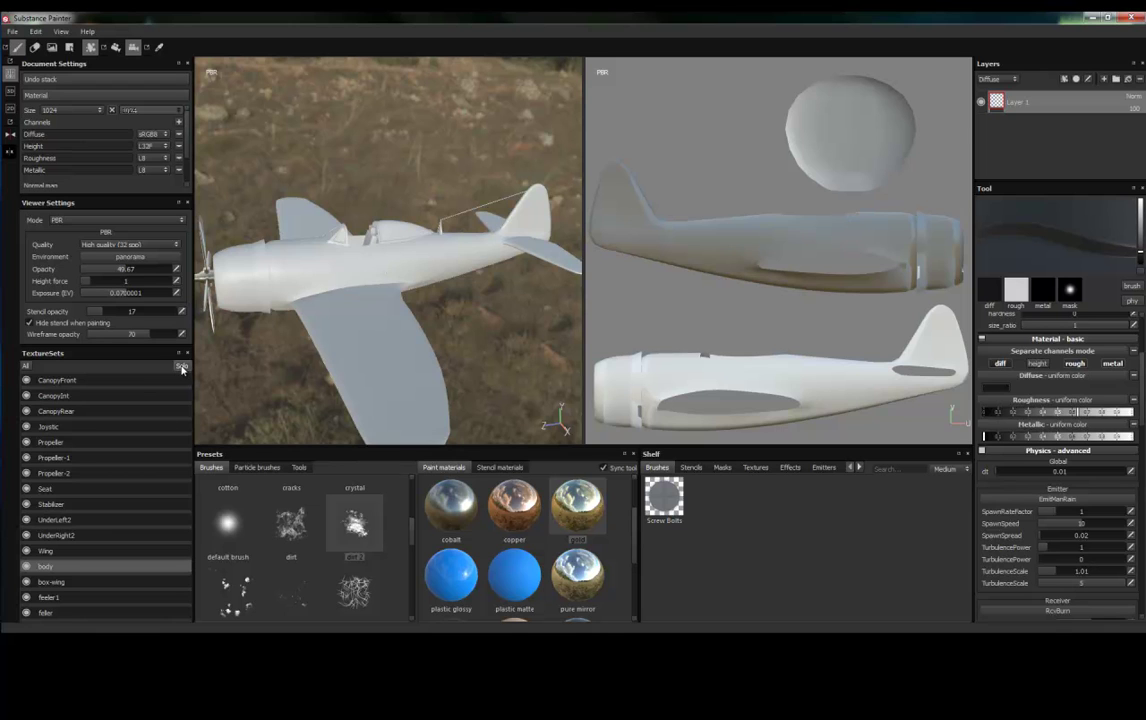
click(182, 367)
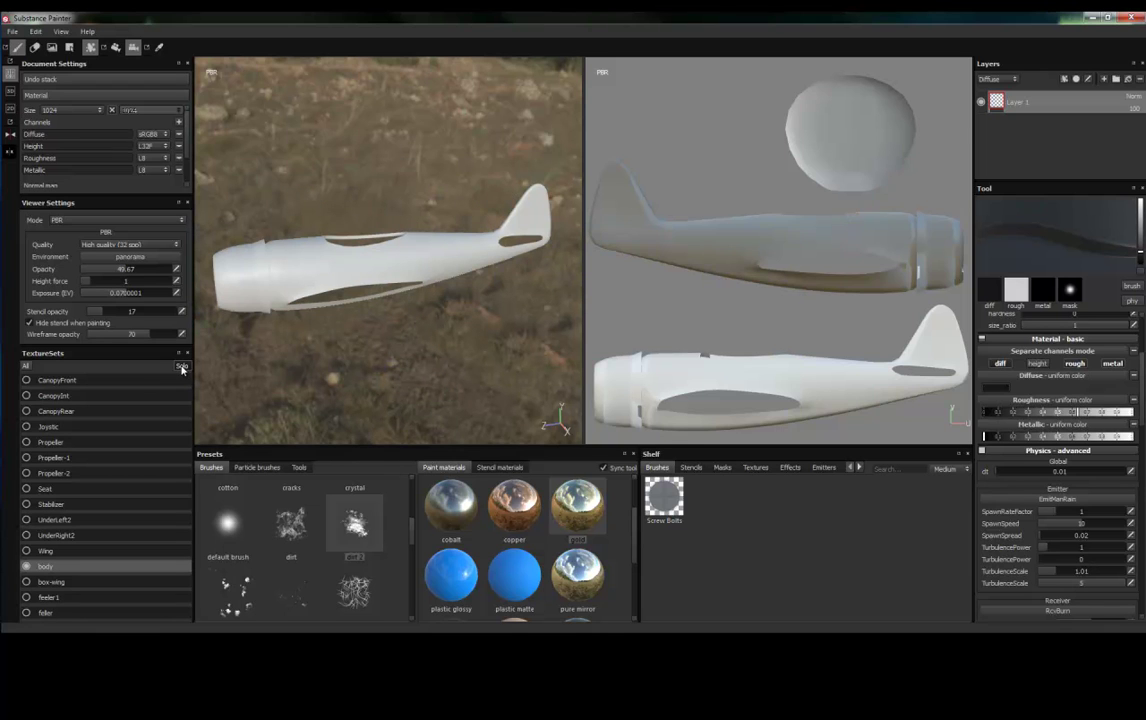
click(755, 468)
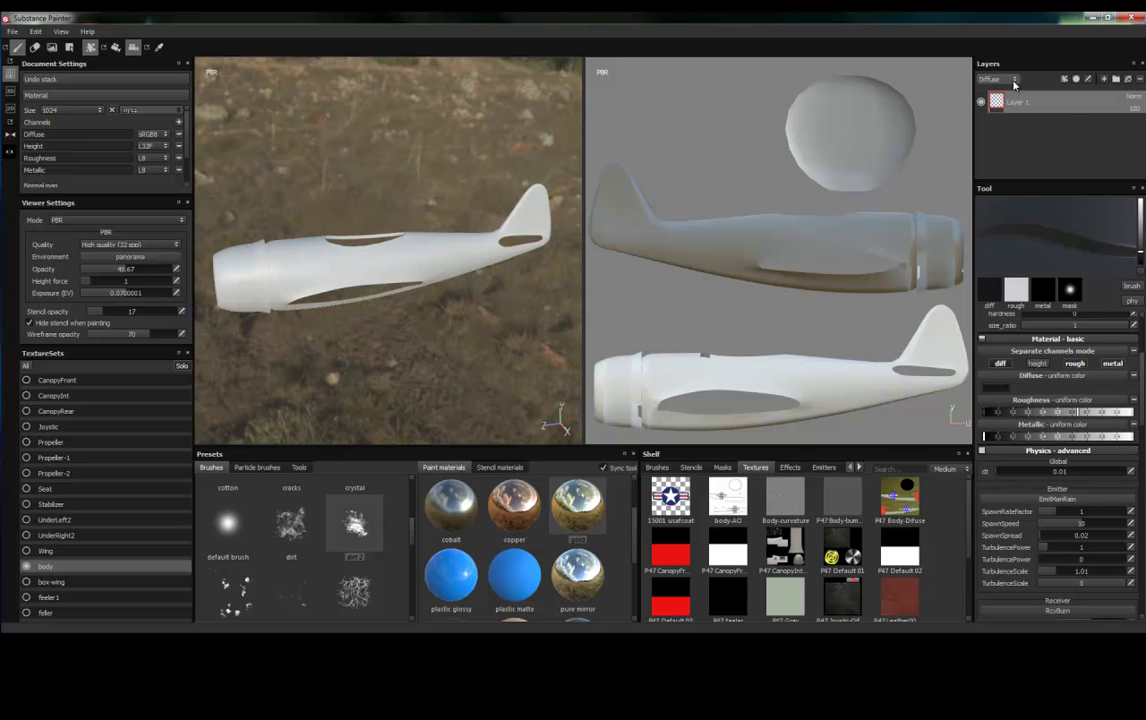
Add a fill layer to the body and delete the old paint layer.
click(1129, 80)
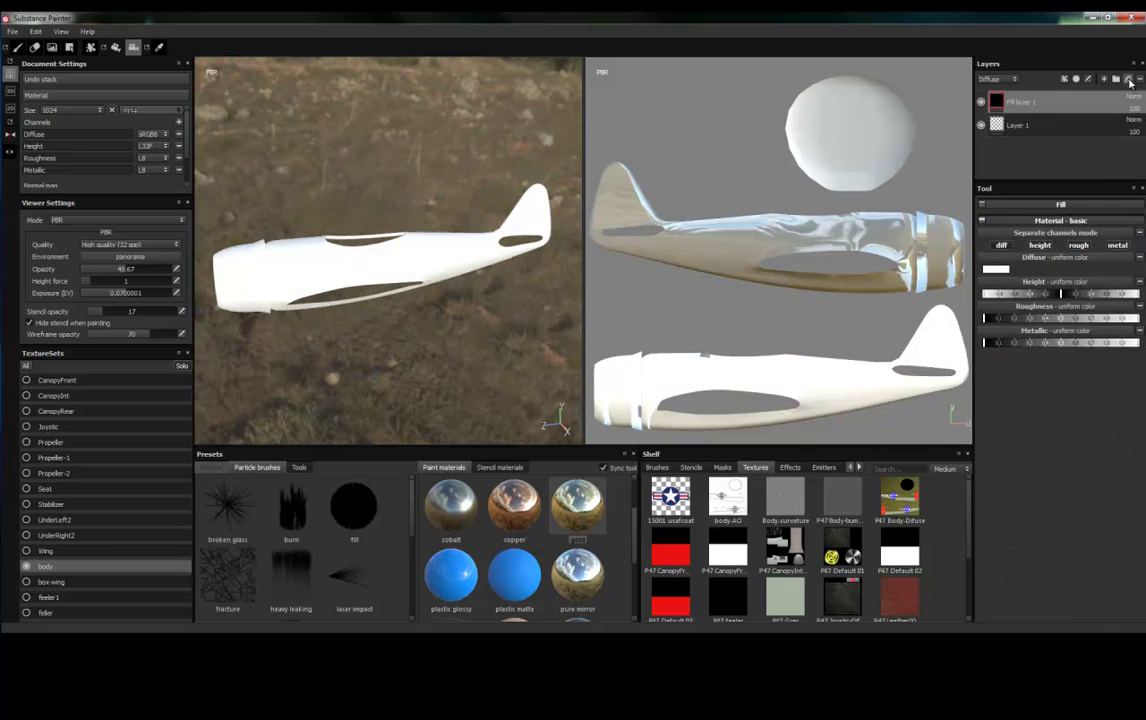
click(1031, 127)
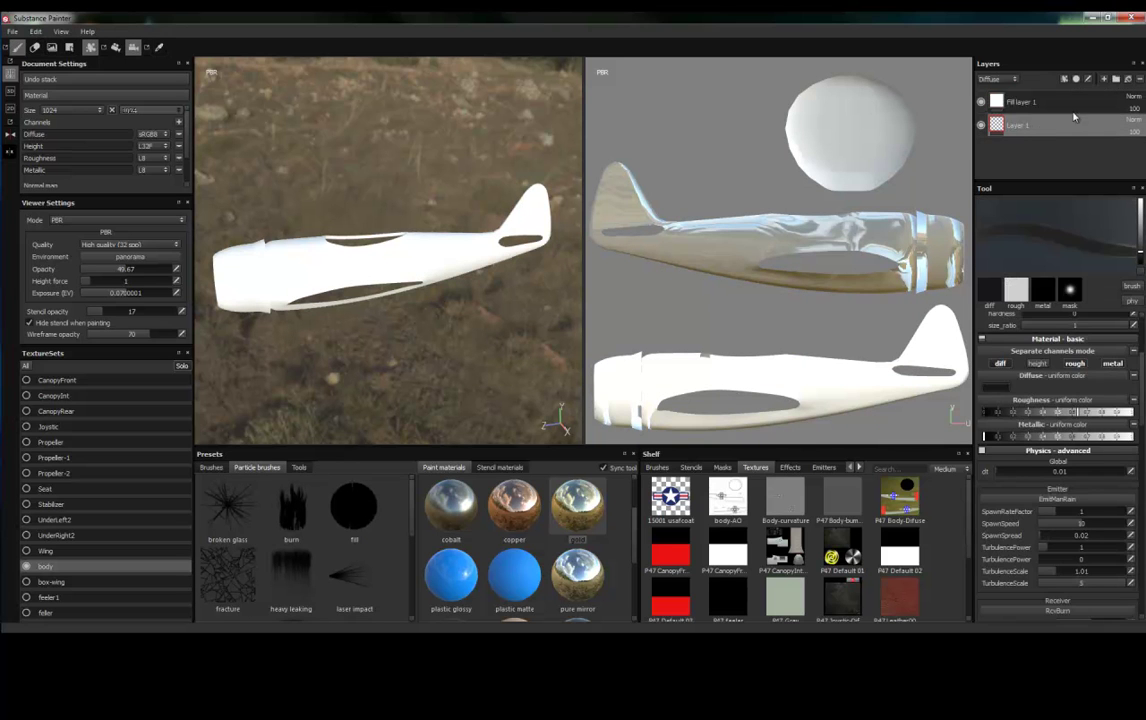
click(1141, 80)
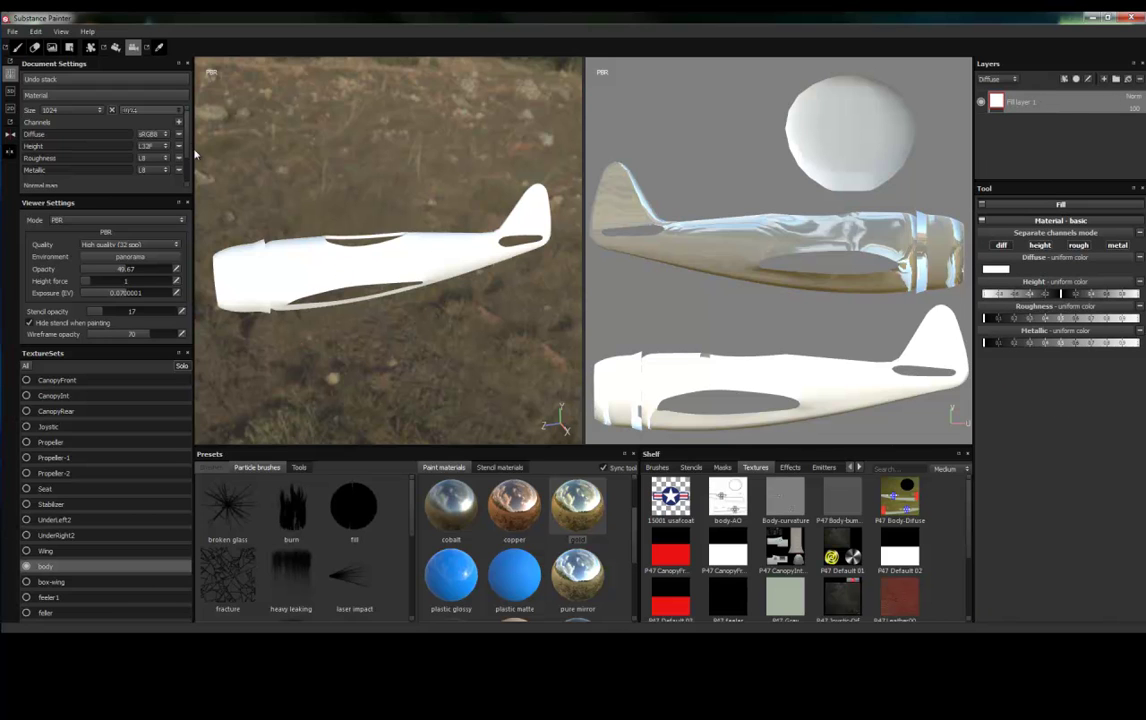
Assign P47 Body-bump from the shelf as the body's normal map in Document Settings.
scroll(189, 138, down, 2)
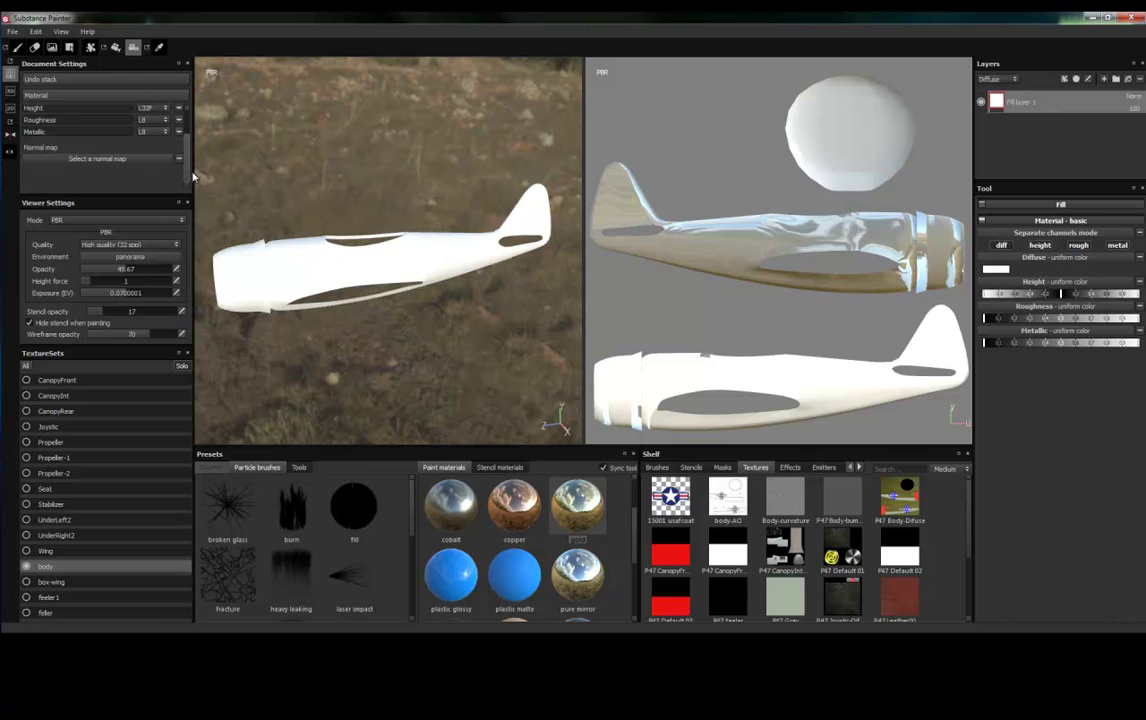
scroll(296, 268, up, 2)
scroll(297, 270, up, 3)
scroll(298, 273, down, 4)
scroll(298, 273, down, 1)
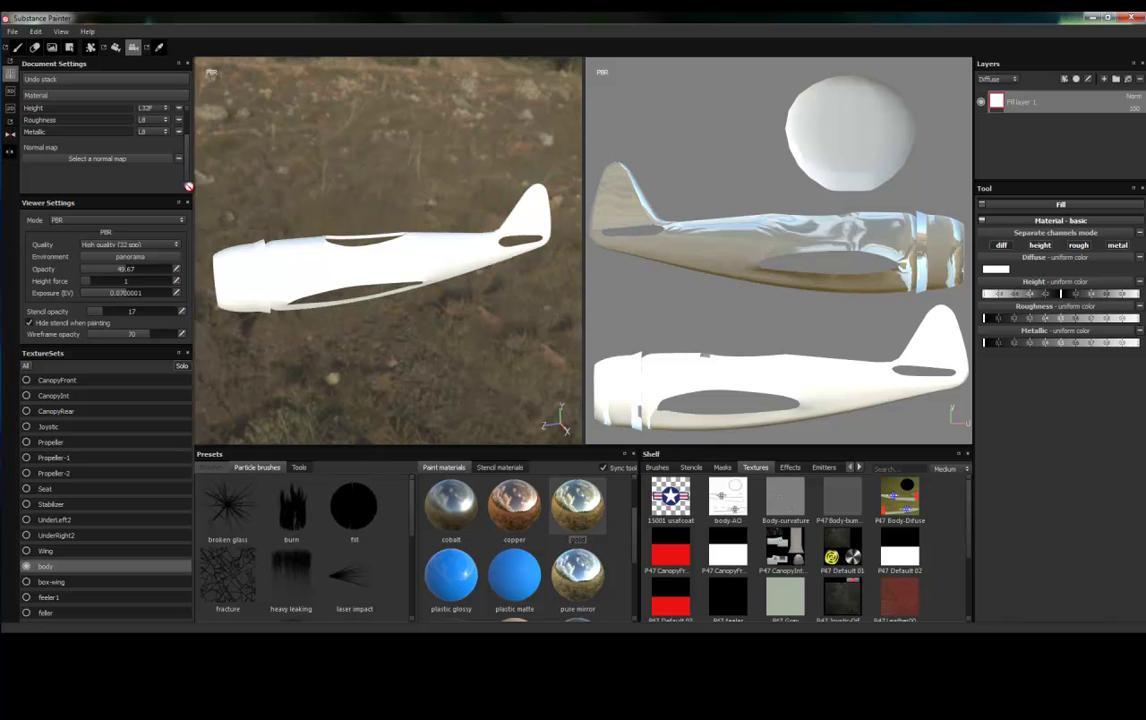
click(840, 511)
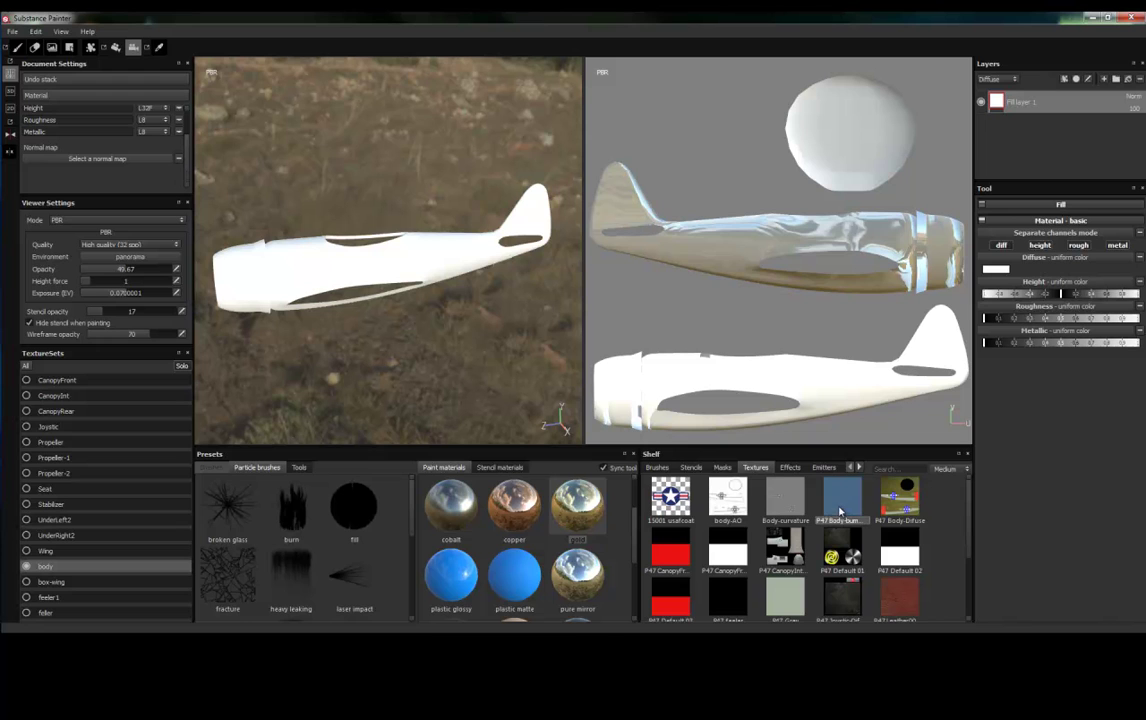
mouse_move(840, 511)
mouse_down()
mouse_move(585, 368)
mouse_move(130, 161)
mouse_up()
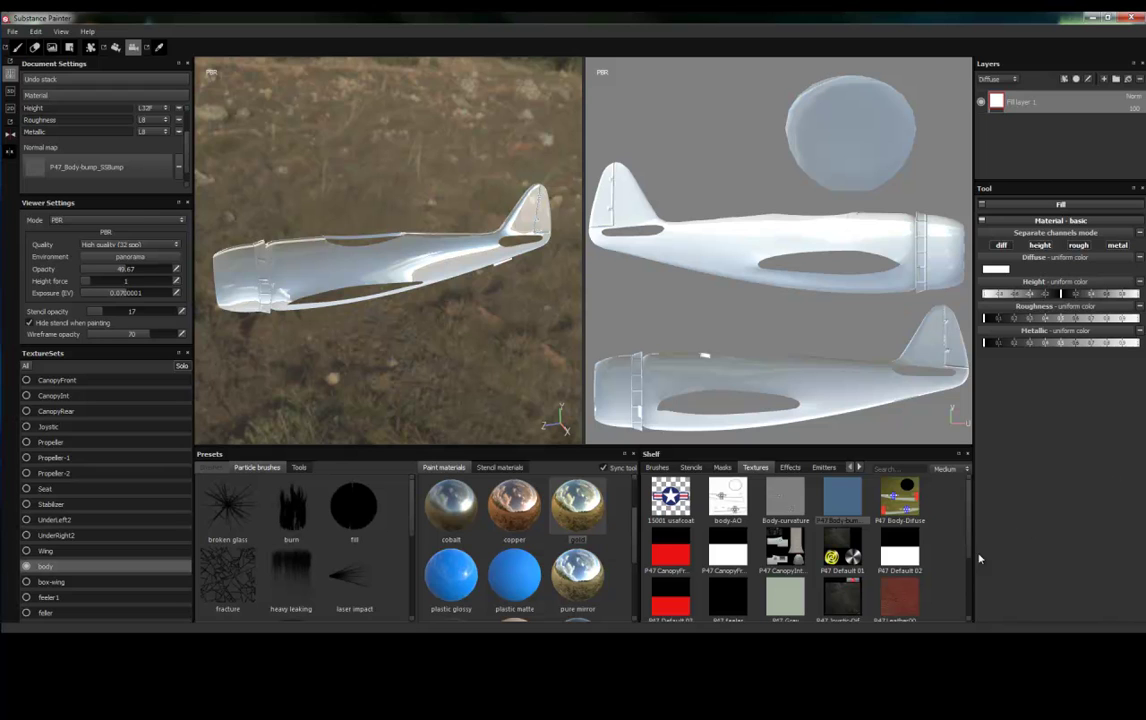
Apply P47 Body-Difuse as the fill layer's diffuse colour and fade out the environment background.
click(903, 510)
drag(894, 508, 996, 265)
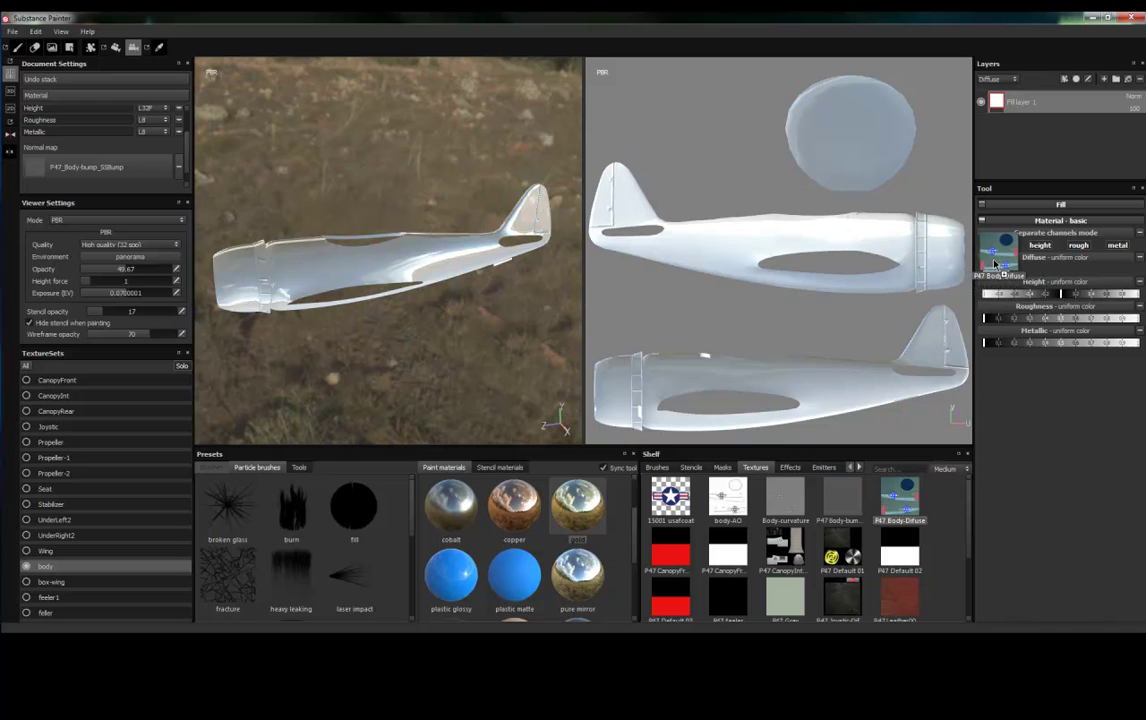
drag(995, 265, 993, 265)
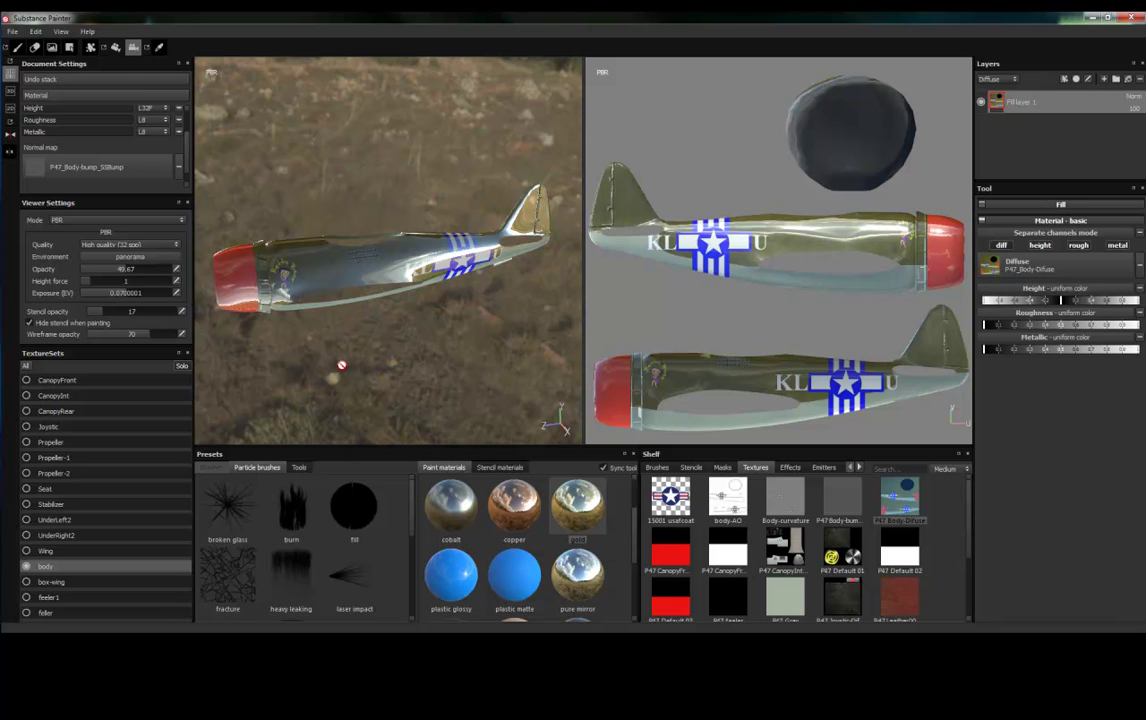
mouse_move(347, 367)
alt+mouse_down()
mouse_move(394, 351)
mouse_move(309, 345)
alt+mouse_up()
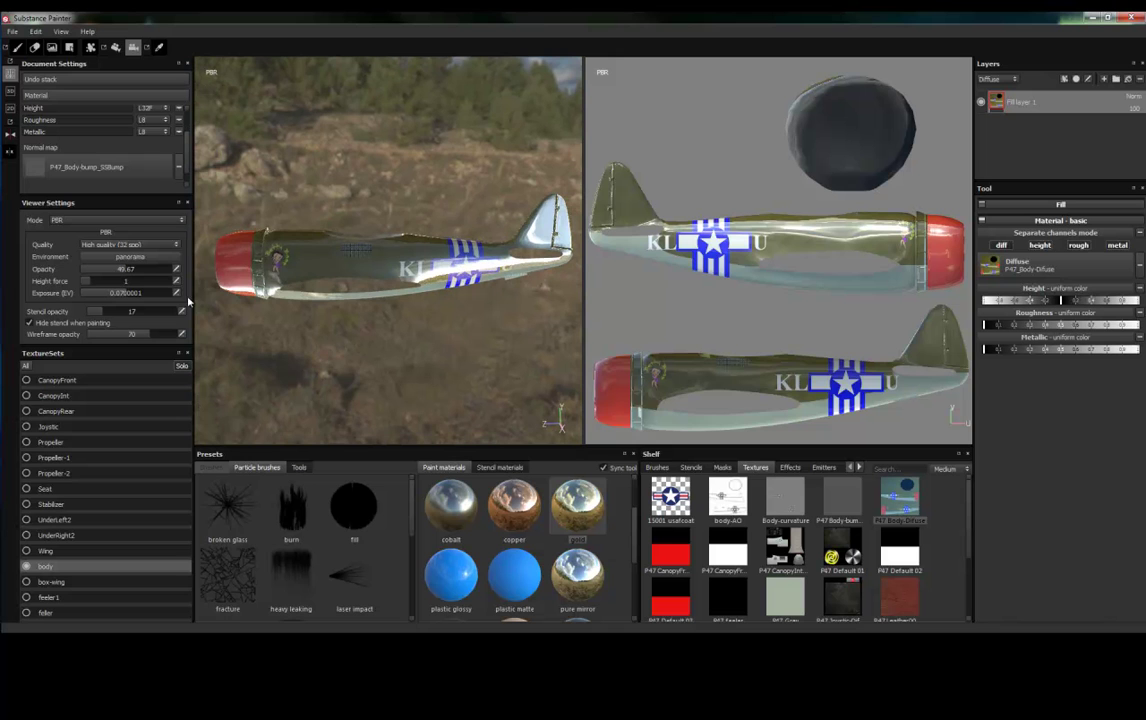
drag(121, 270, 46, 264)
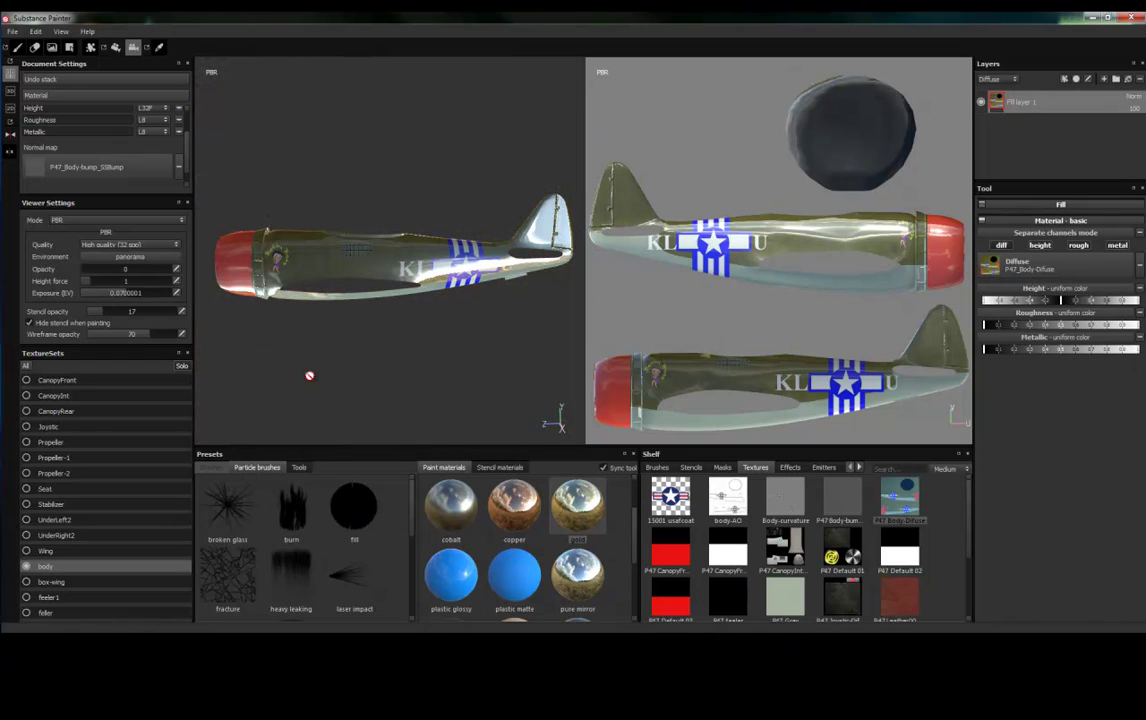
scroll(325, 382, up, 1)
scroll(325, 382, up, 2)
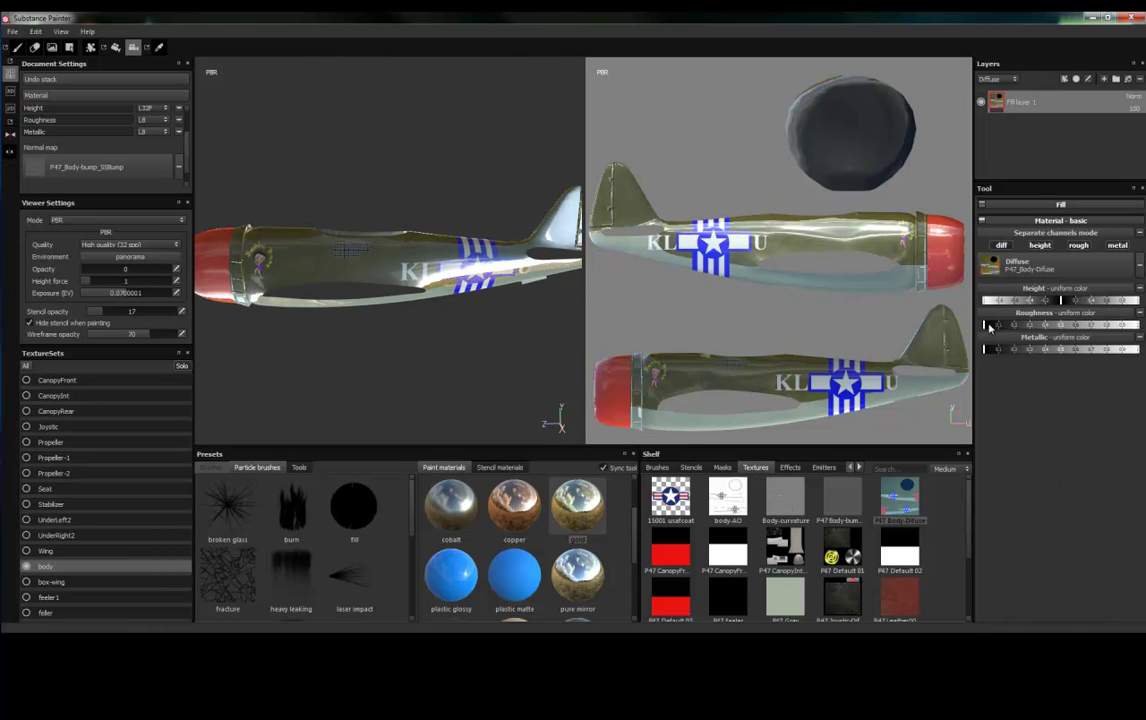
Raise the fill's roughness for a matte finish and nudge metallic up slightly.
drag(986, 326, 1090, 334)
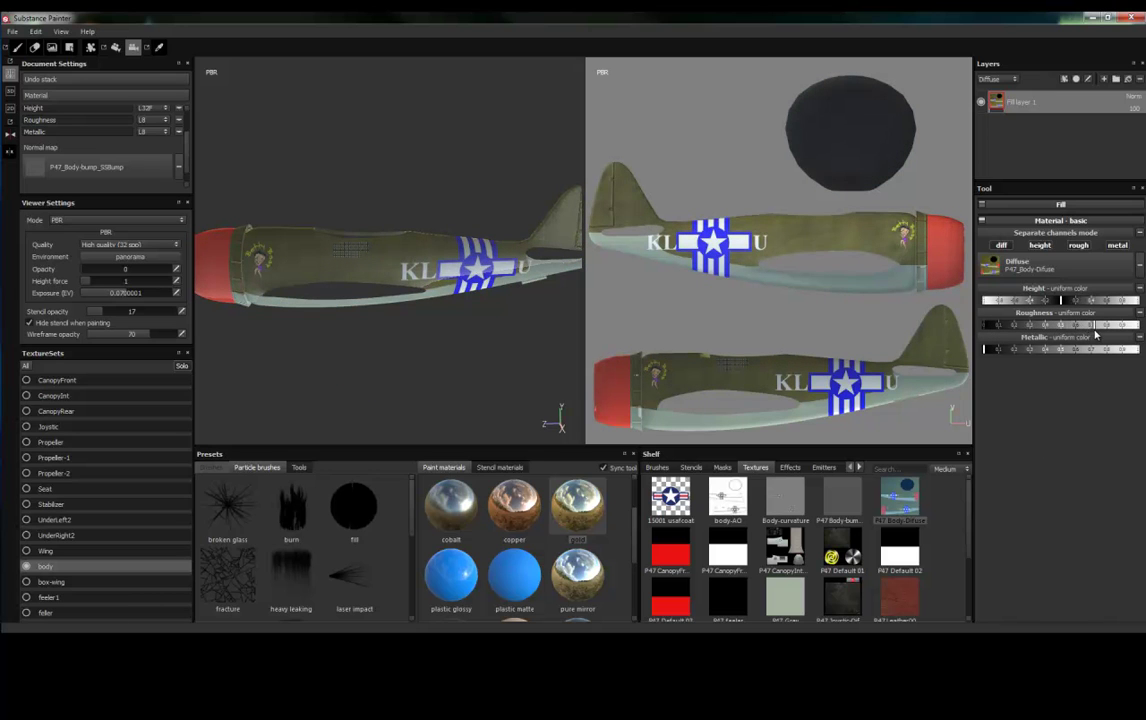
drag(1097, 335, 1091, 334)
drag(985, 349, 1086, 352)
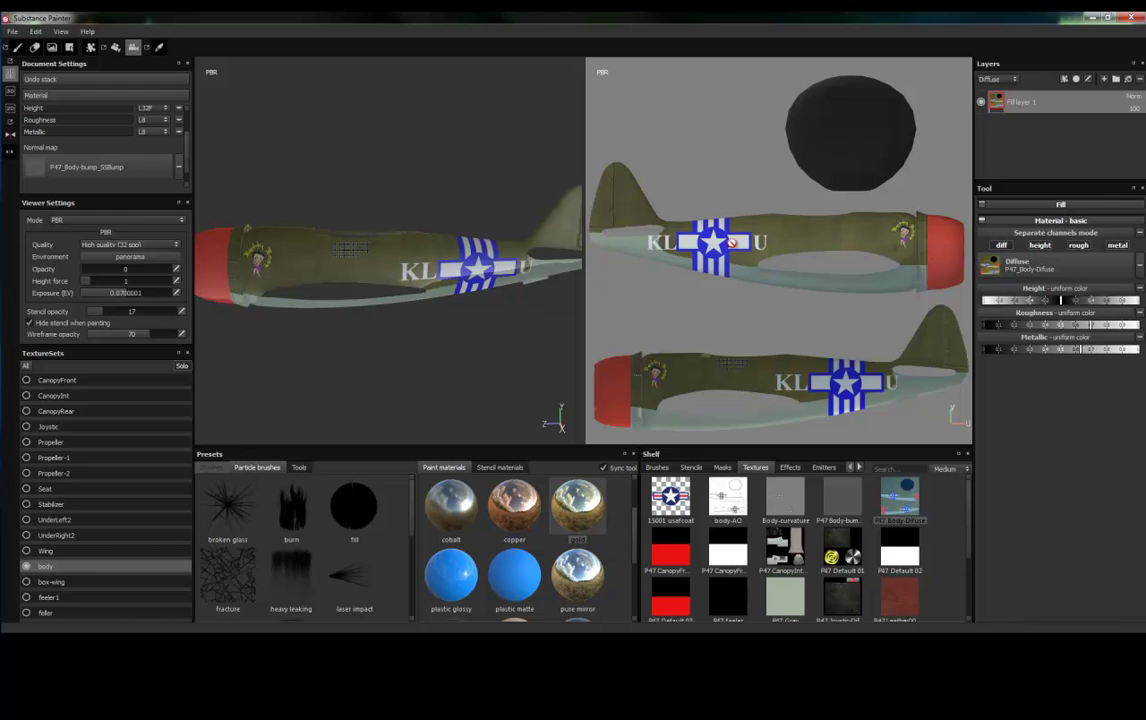
scroll(290, 258, up, 1)
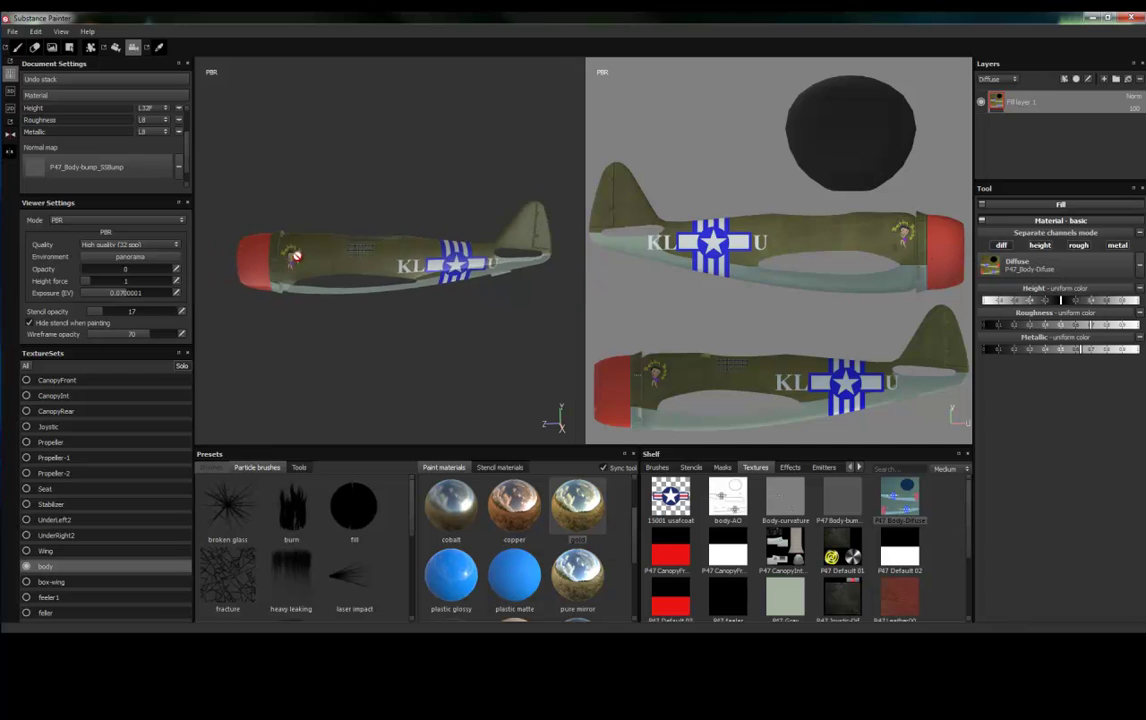
scroll(300, 258, up, 2)
scroll(302, 260, up, 1)
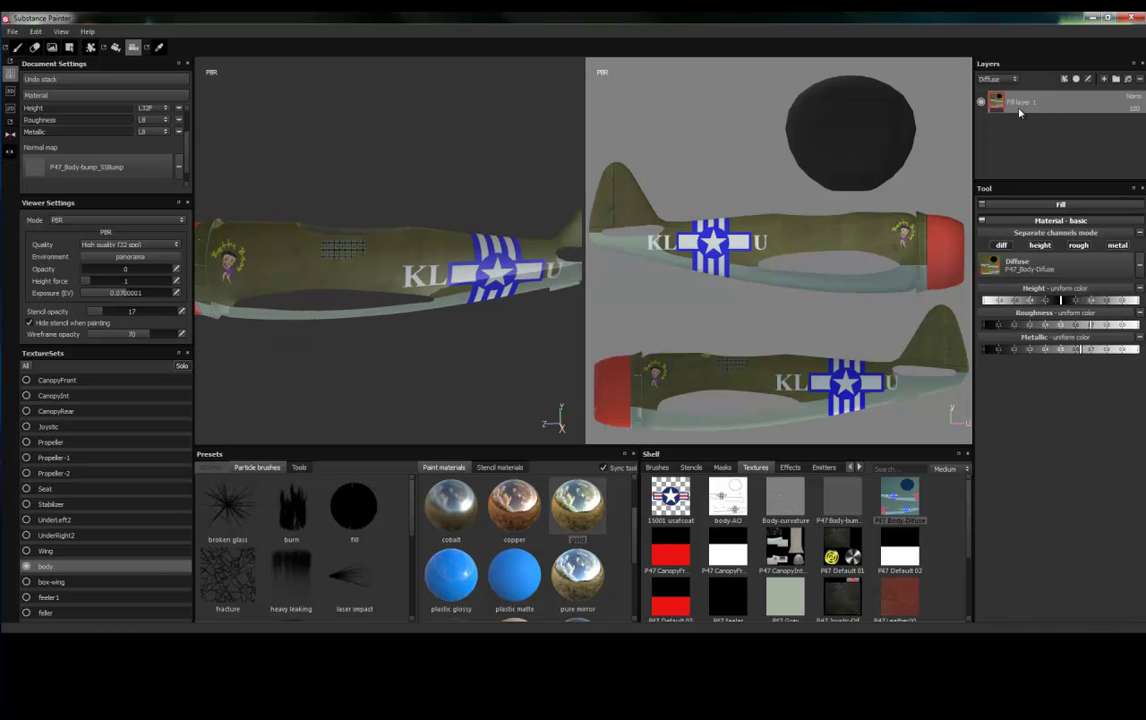
Add a substance effect to Fill layer 1 and load mg_metal_edge_wear into it.
click(1066, 79)
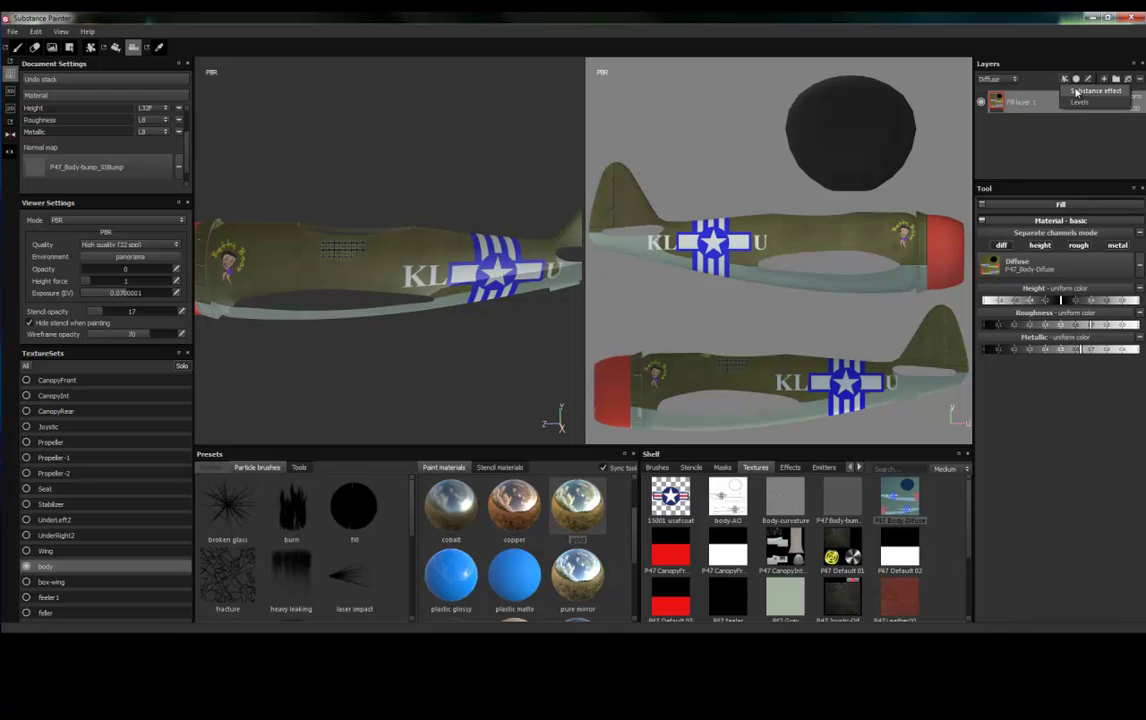
click(1078, 91)
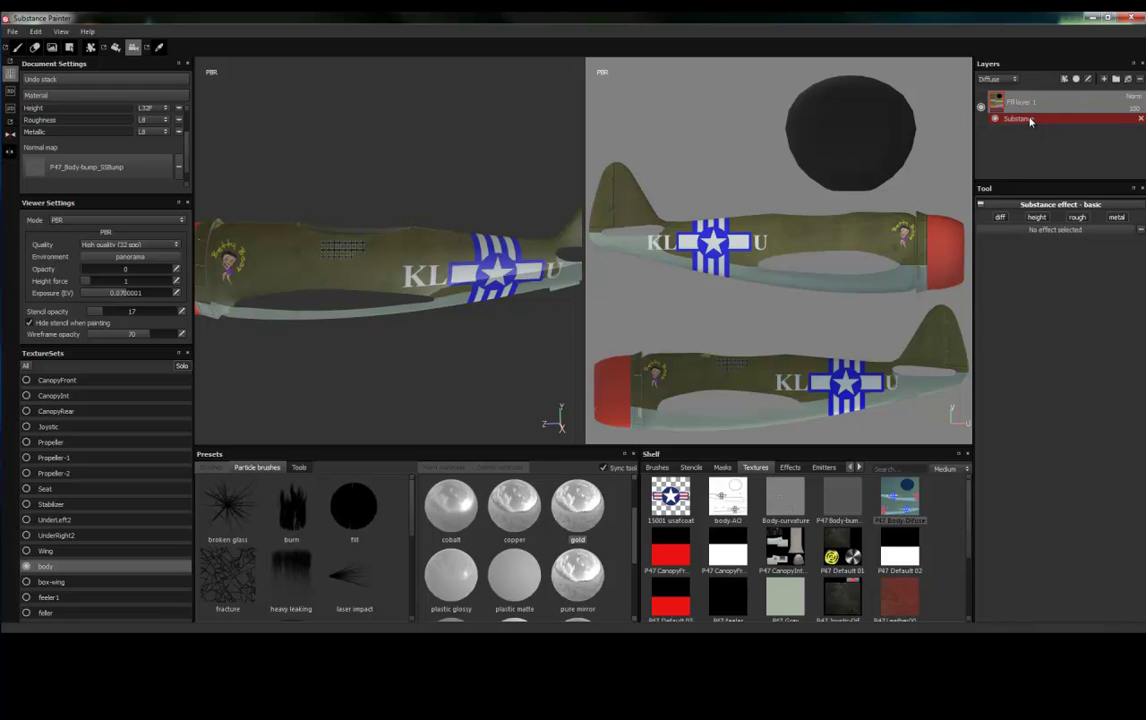
click(1064, 232)
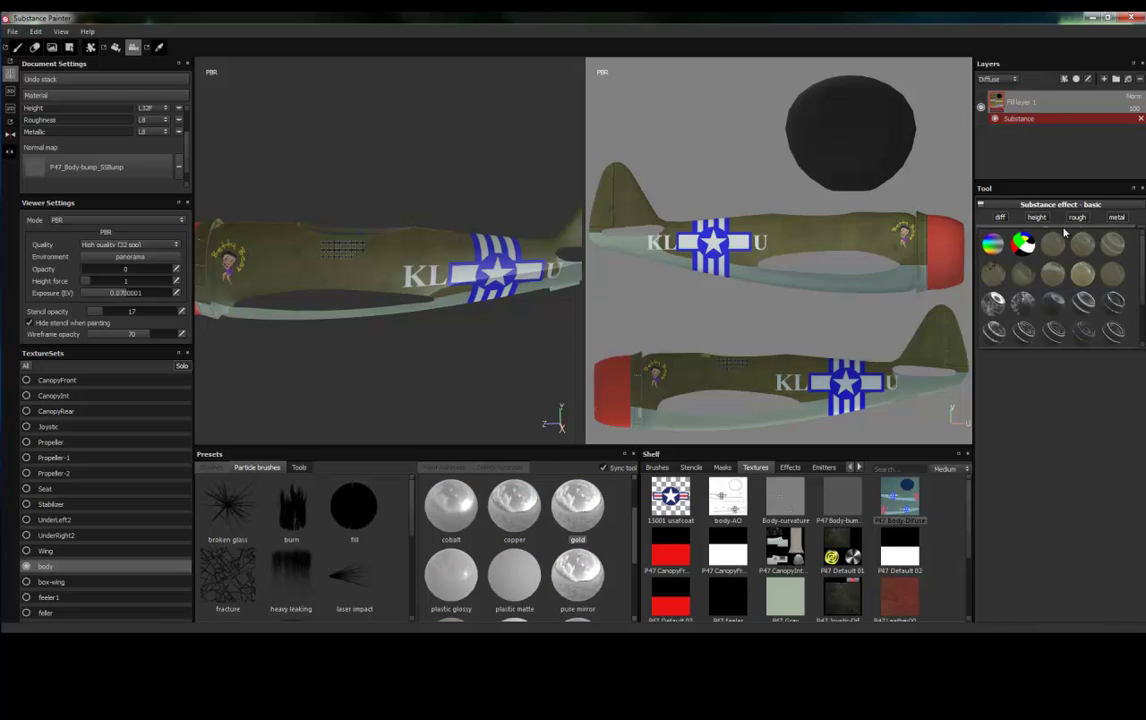
scroll(1073, 250, down, 2)
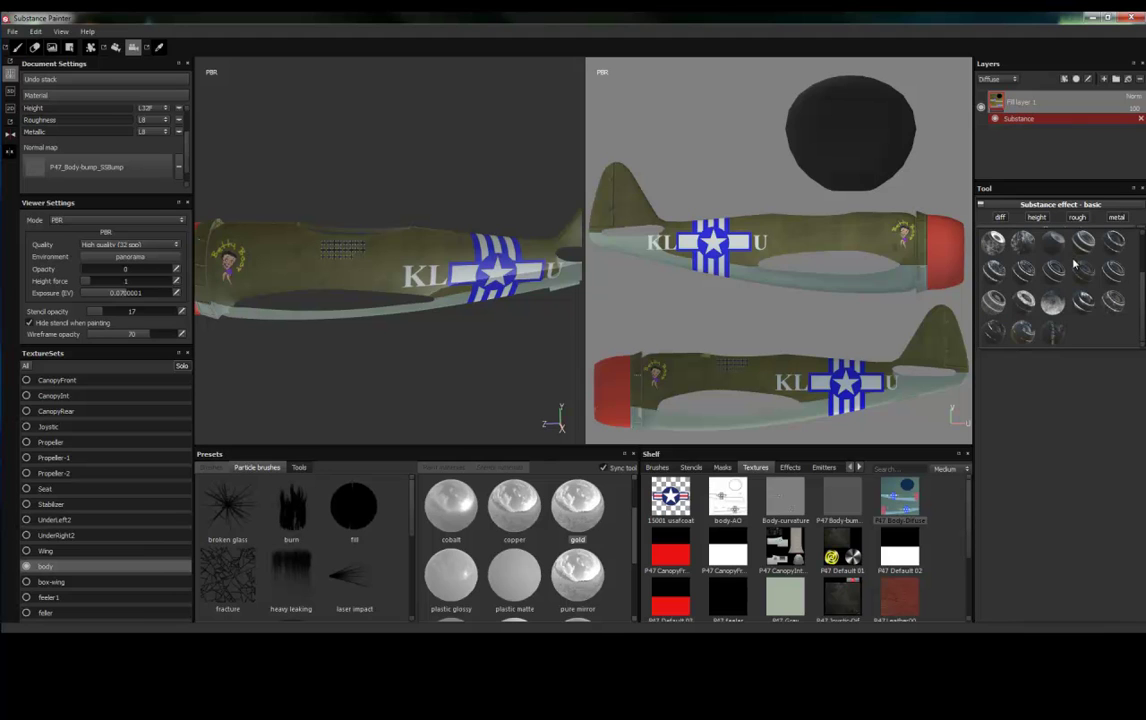
click(1110, 303)
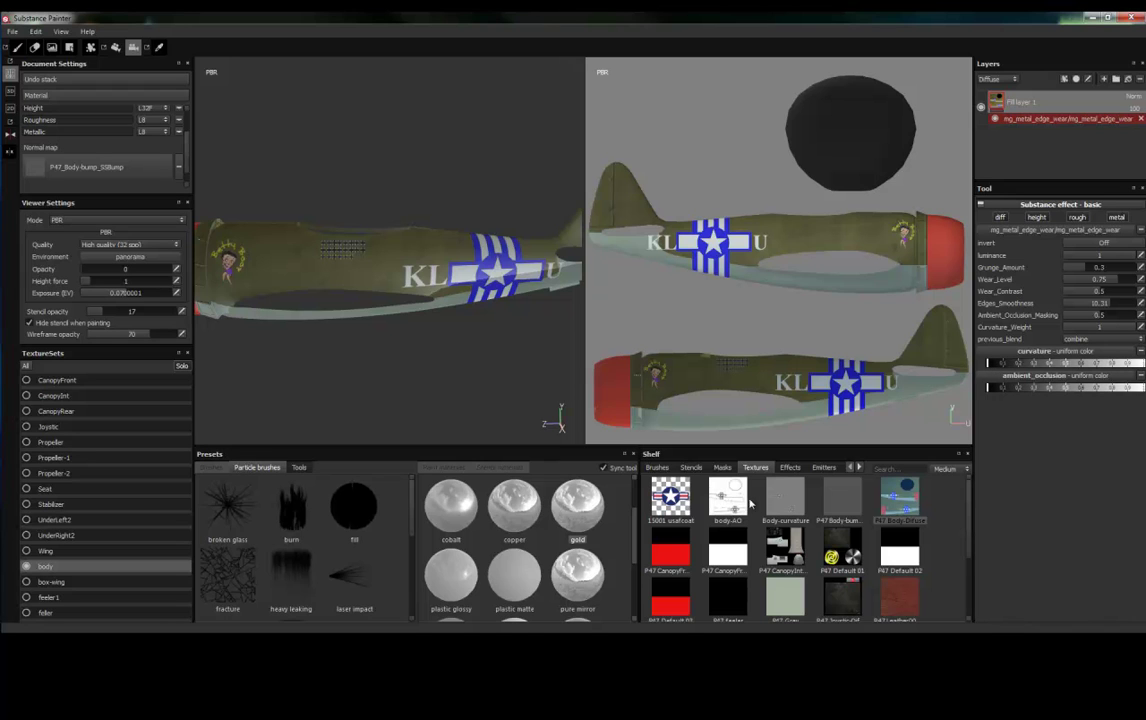
Plug Body-curvature and body-AO into the edge wear effect's curvature and ambient_occlusion slots.
drag(785, 497, 1018, 352)
mouse_move(728, 497)
mouse_down()
mouse_move(952, 475)
mouse_move(1039, 389)
mouse_up()
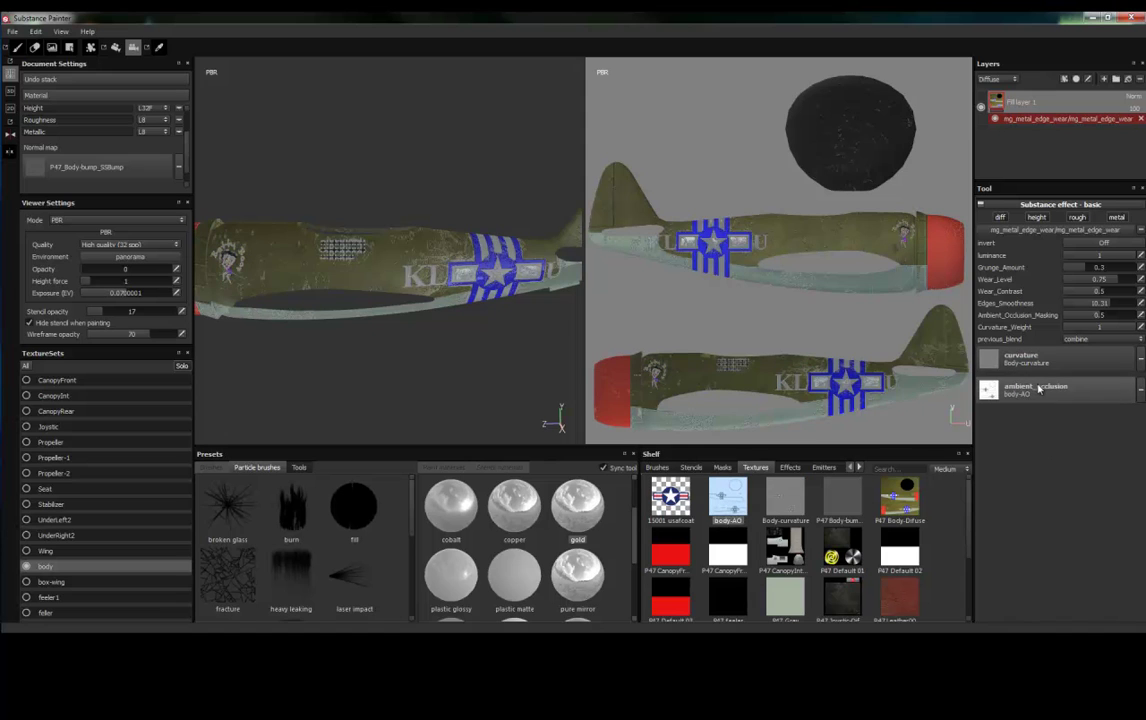
scroll(473, 322, up, 1)
scroll(476, 324, up, 2)
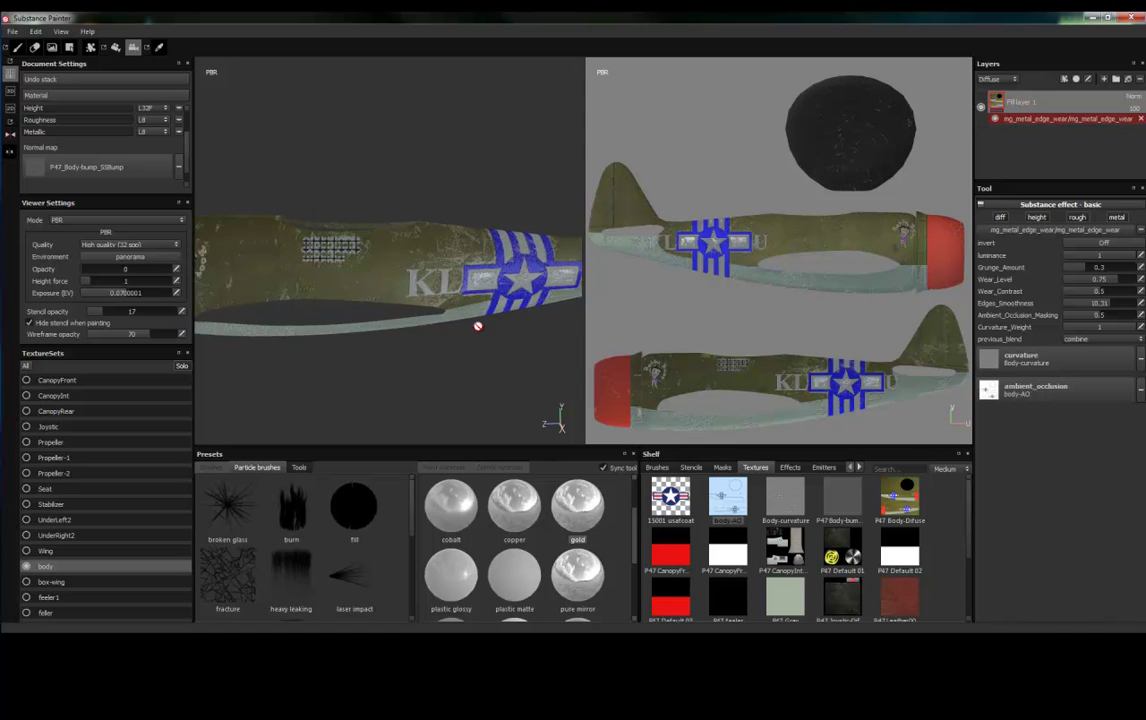
scroll(478, 326, up, 2)
scroll(476, 335, up, 2)
scroll(479, 340, up, 1)
scroll(486, 335, down, 3)
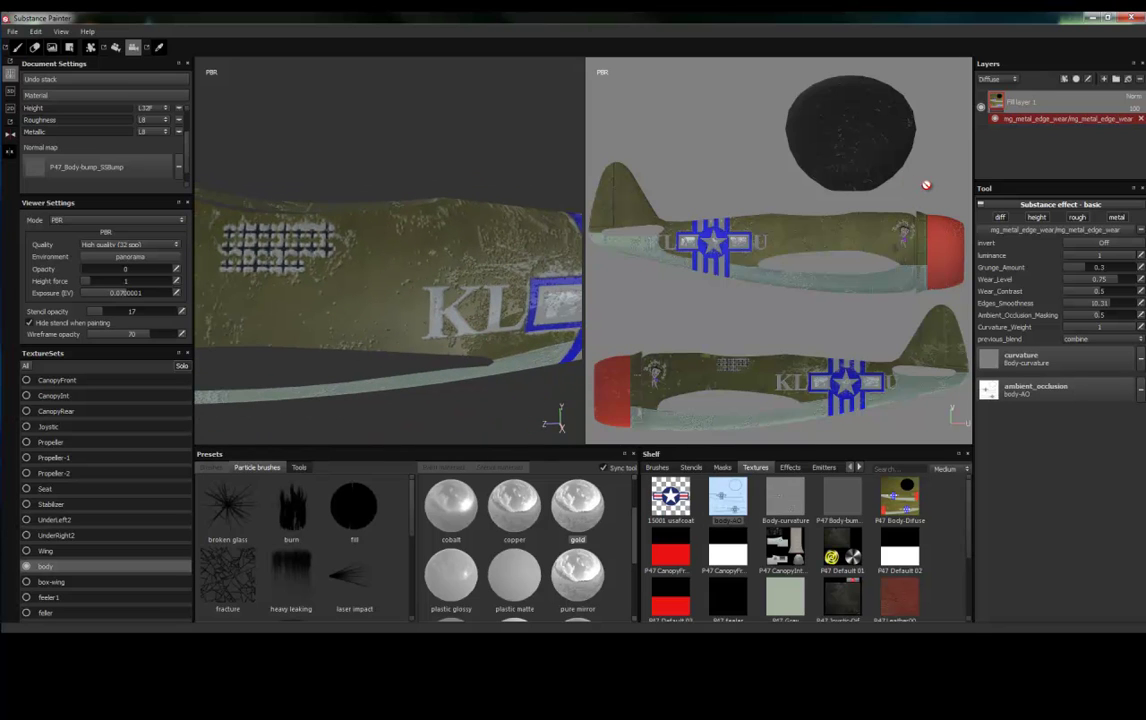
Exclude the height channel from the wear effect, raise grunge amount to 0.66 and adjust wear contrast.
click(1038, 219)
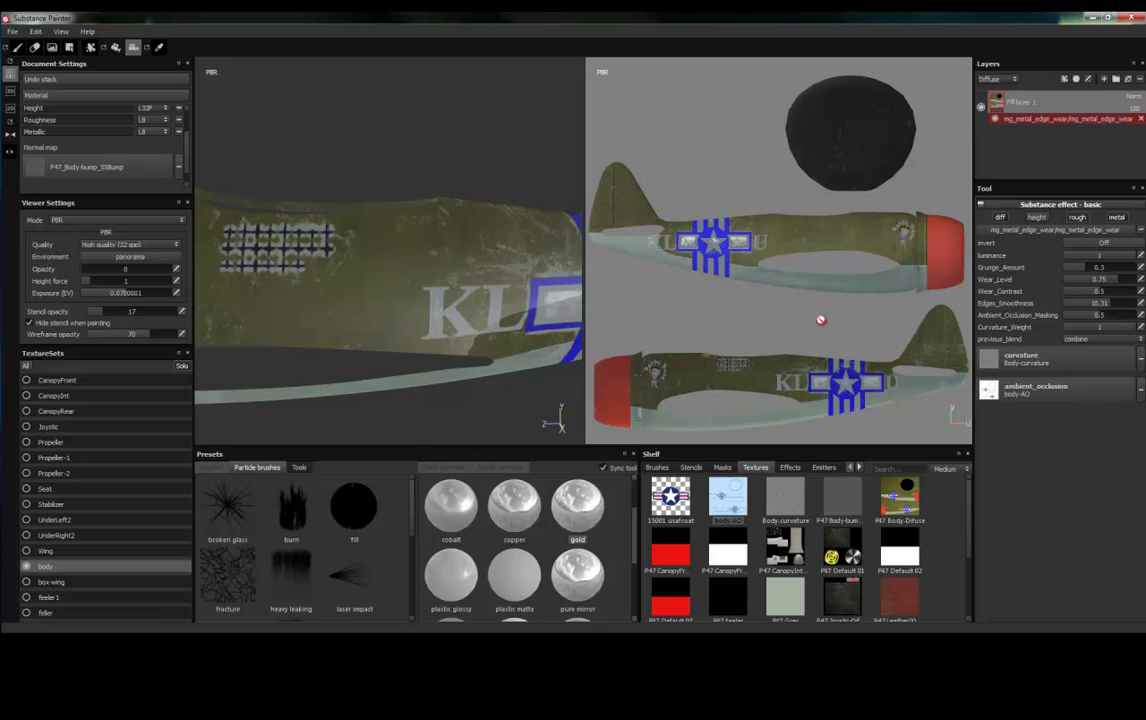
scroll(815, 319, up, 2)
scroll(815, 319, down, 1)
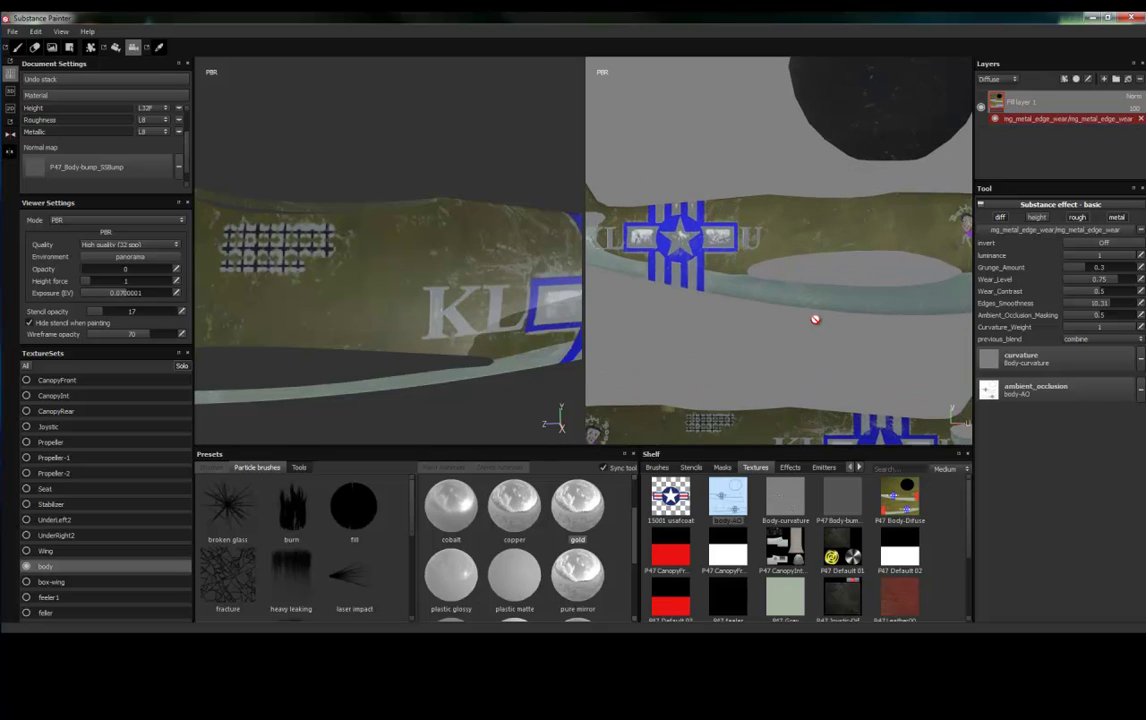
scroll(818, 318, down, 1)
drag(1087, 270, 1117, 280)
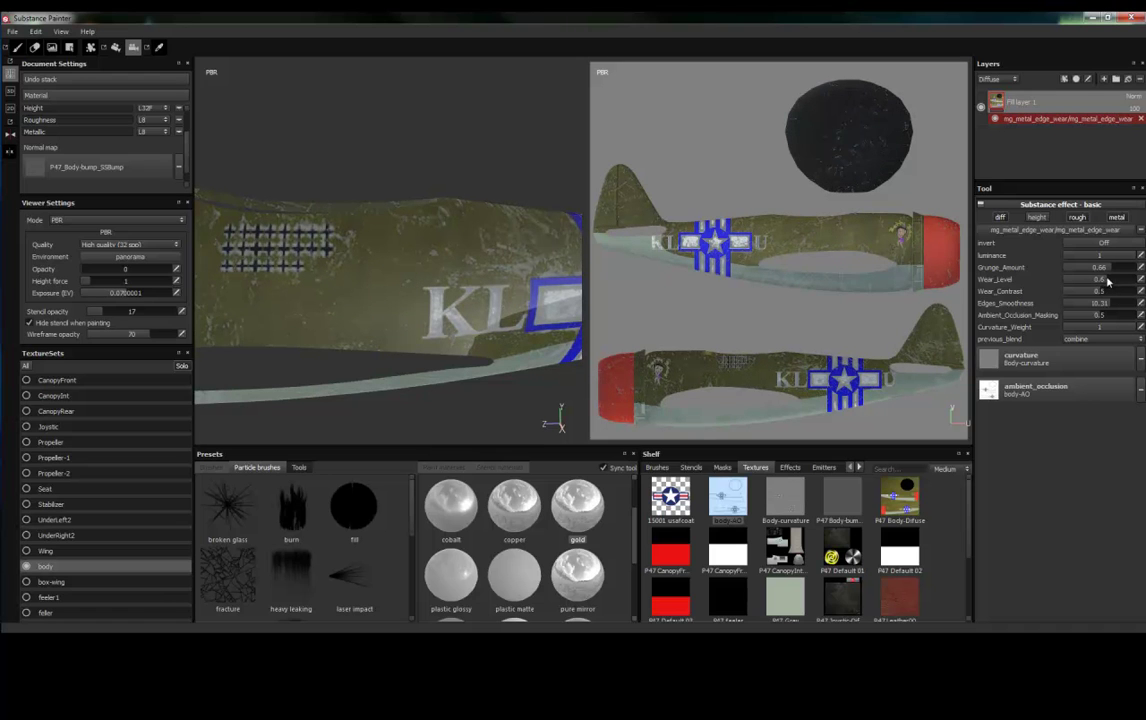
drag(1103, 293, 1100, 294)
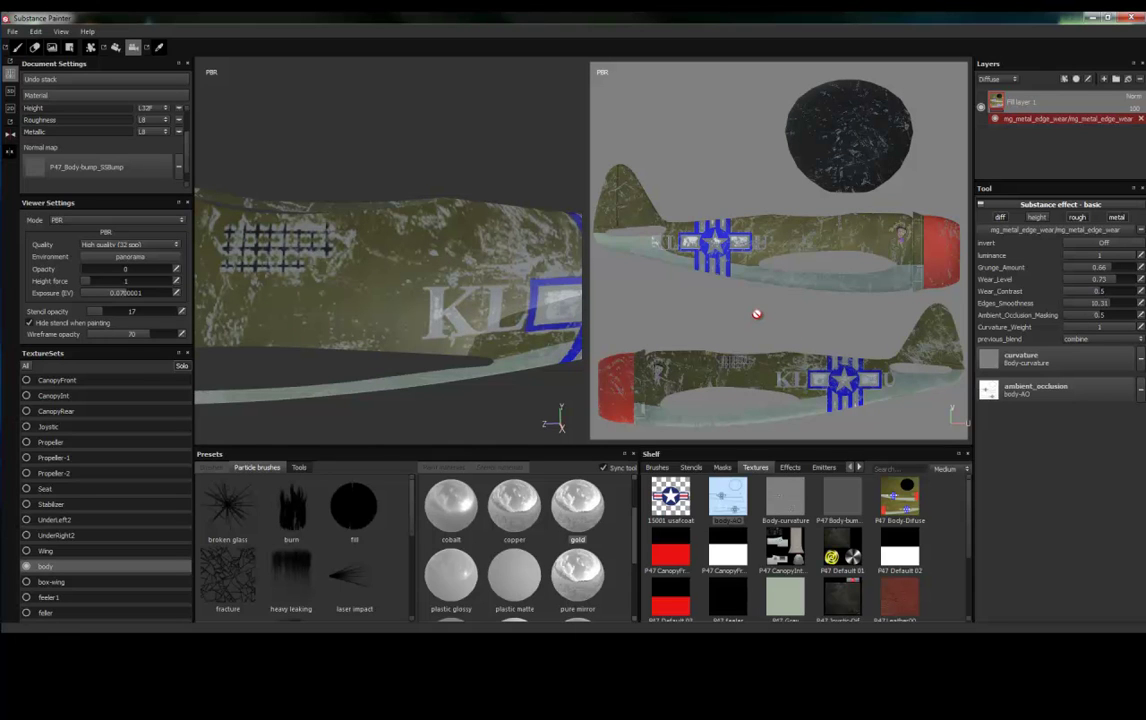
scroll(757, 316, up, 1)
scroll(757, 316, down, 1)
scroll(762, 316, down, 1)
scroll(765, 317, down, 1)
scroll(767, 317, up, 1)
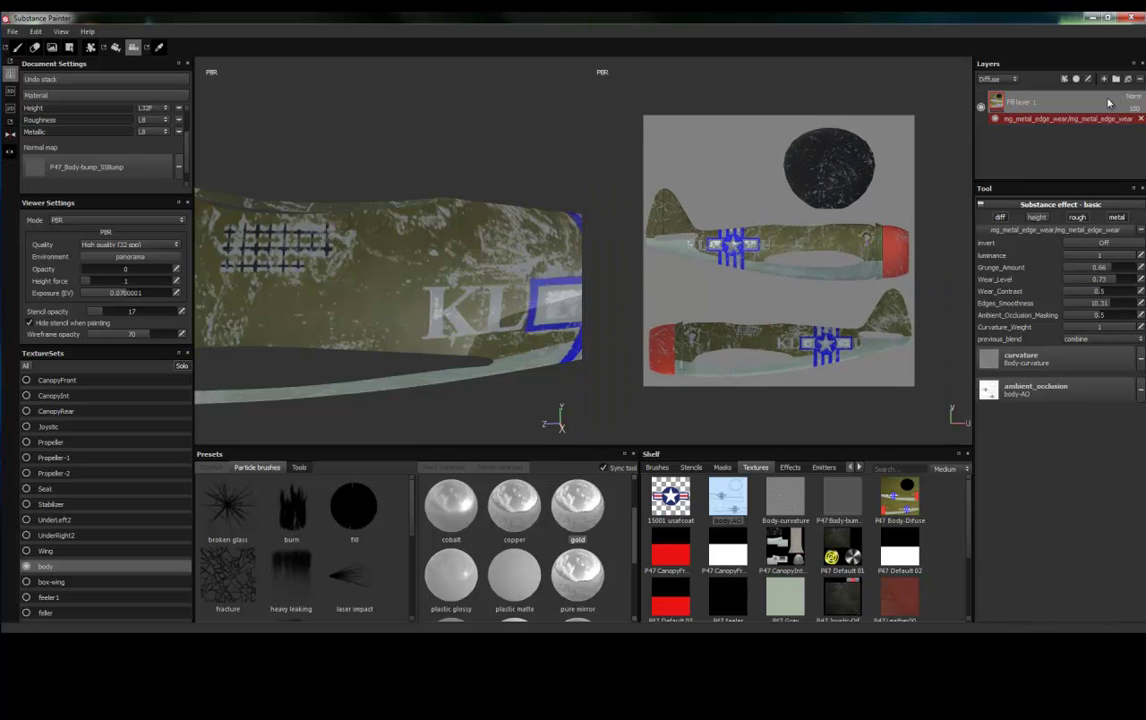
Replace the fill layer with a new empty one and import the Camouflage_02 substance from Desktop.
click(1139, 80)
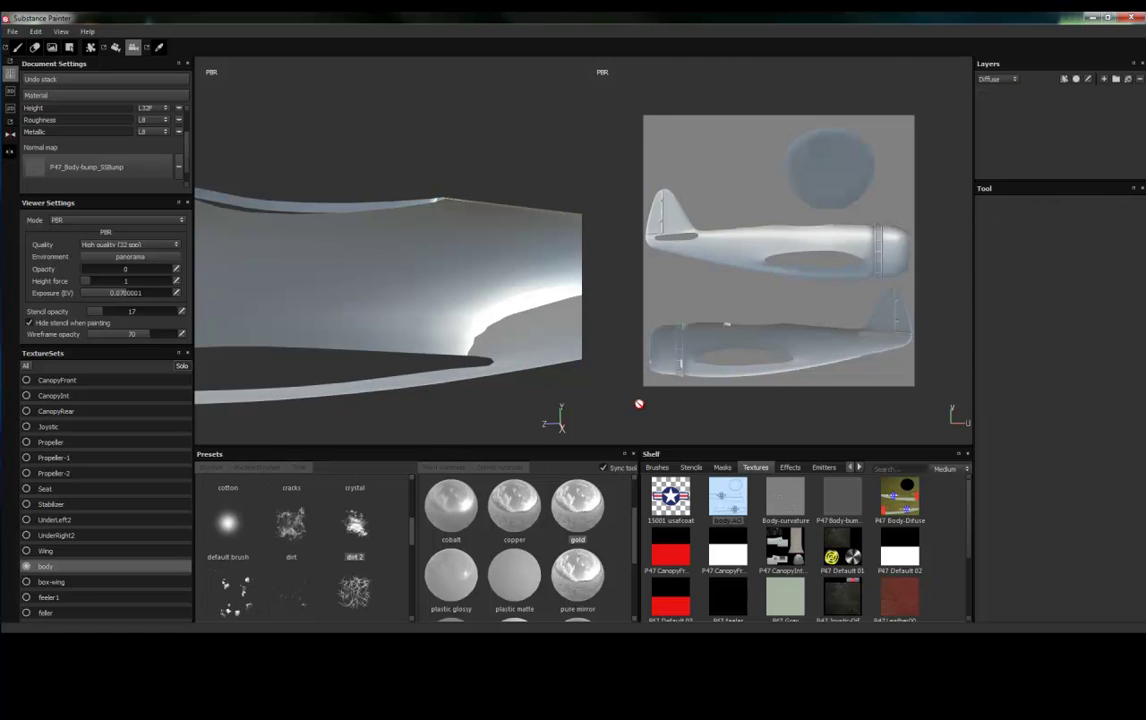
click(1128, 79)
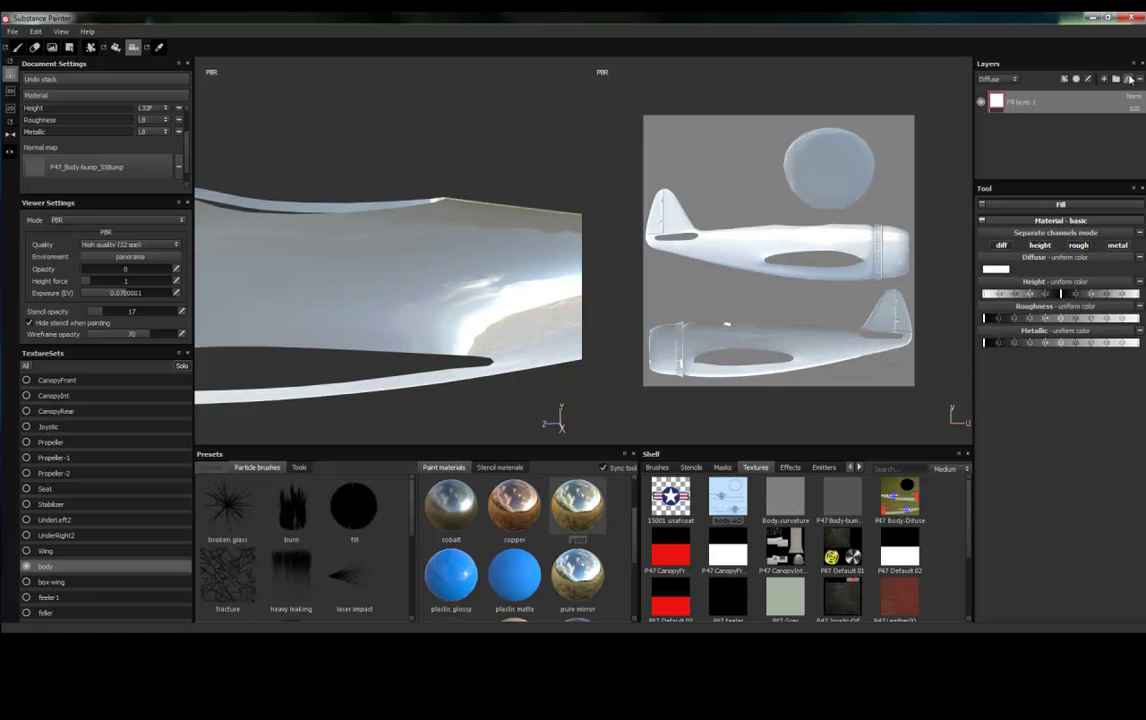
click(12, 32)
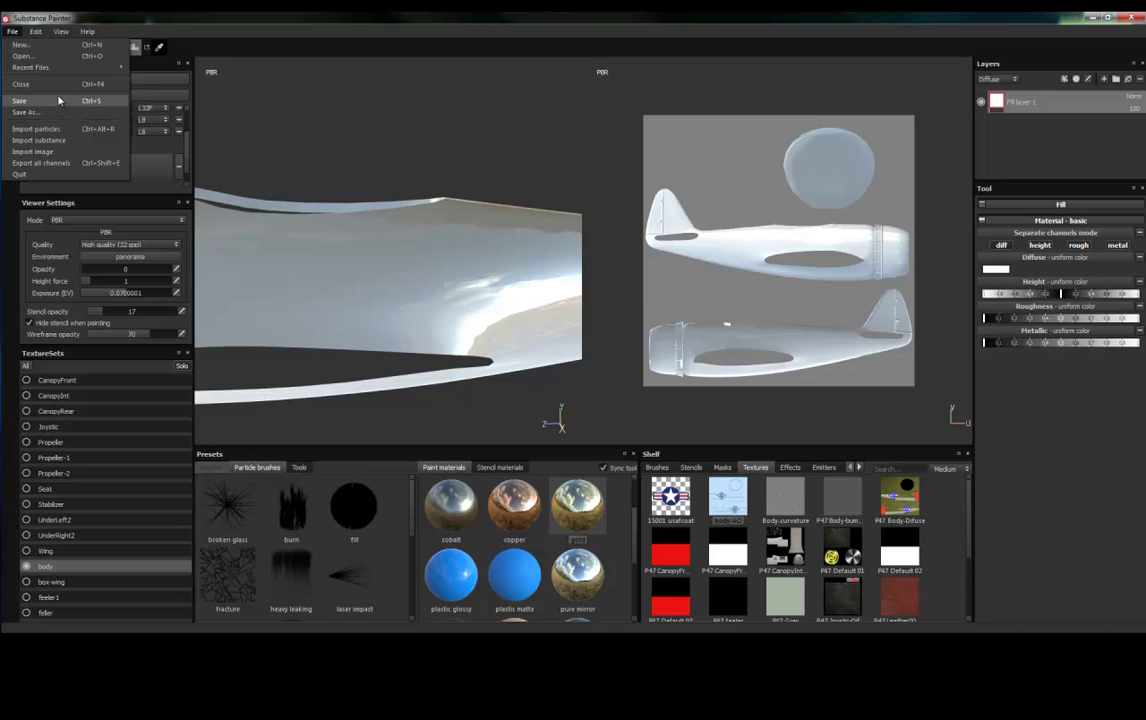
click(50, 140)
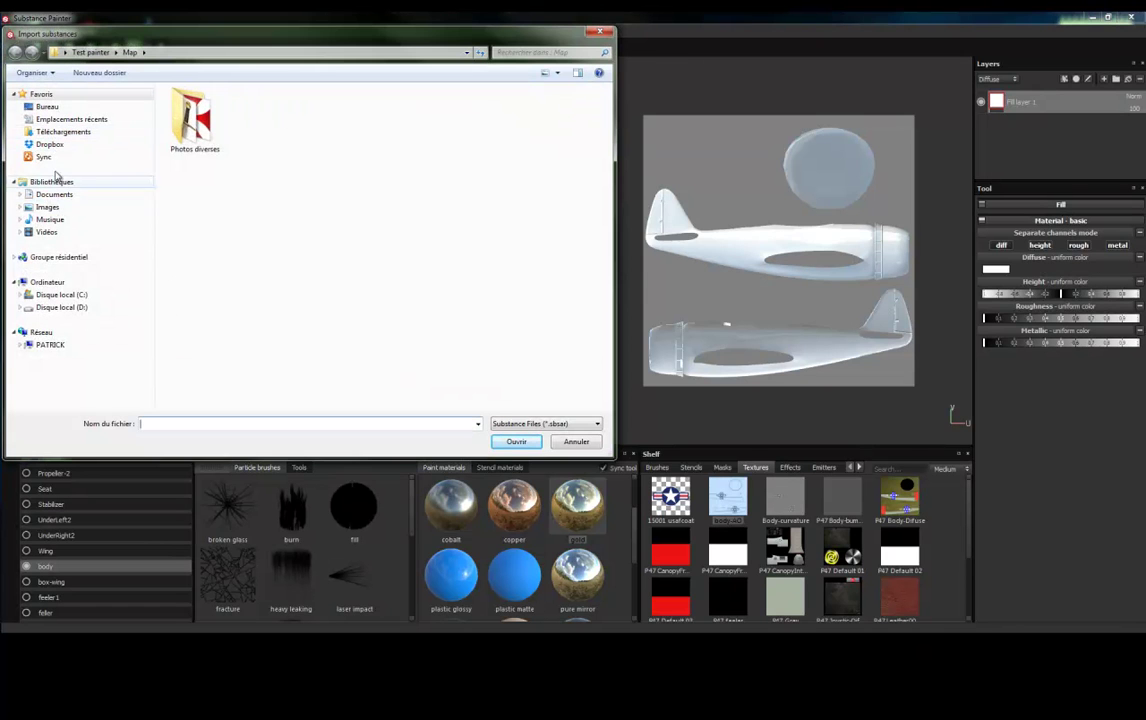
click(45, 107)
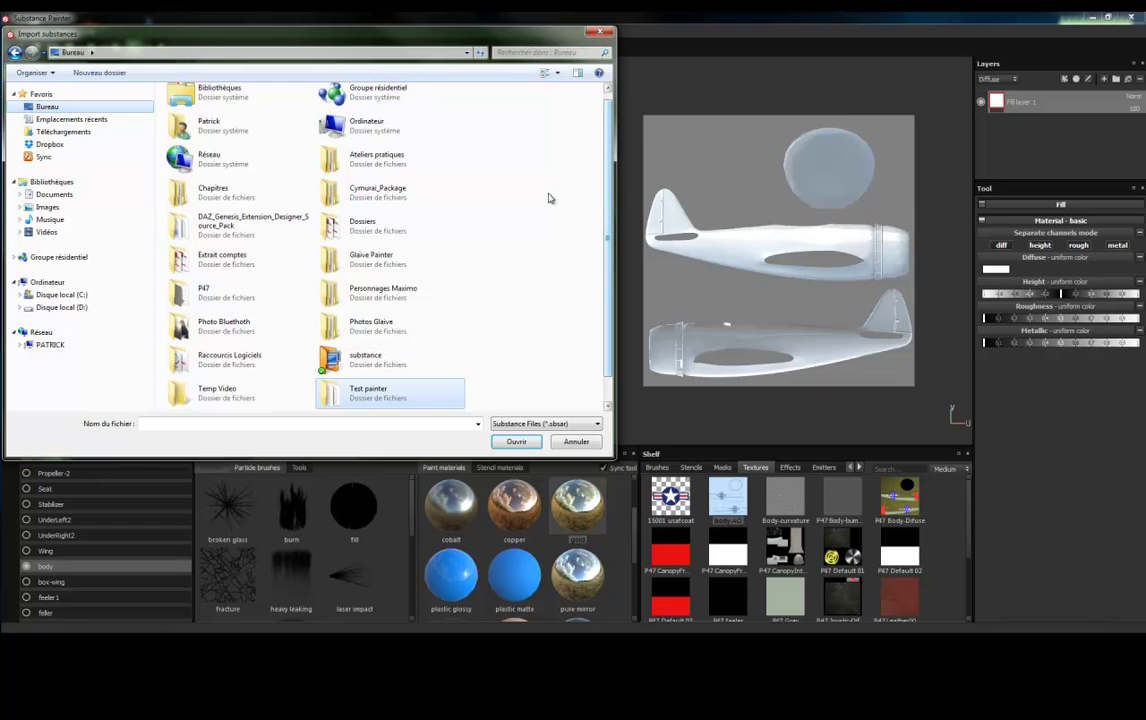
drag(609, 185, 606, 225)
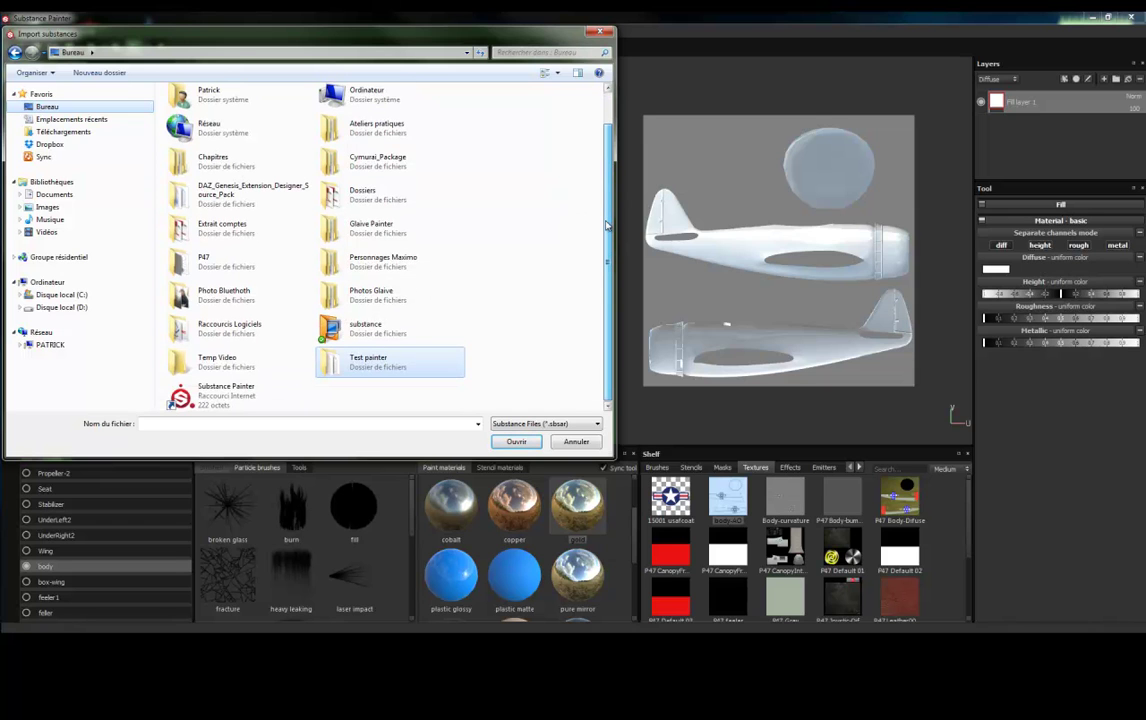
double_click(365, 326)
double_click(186, 133)
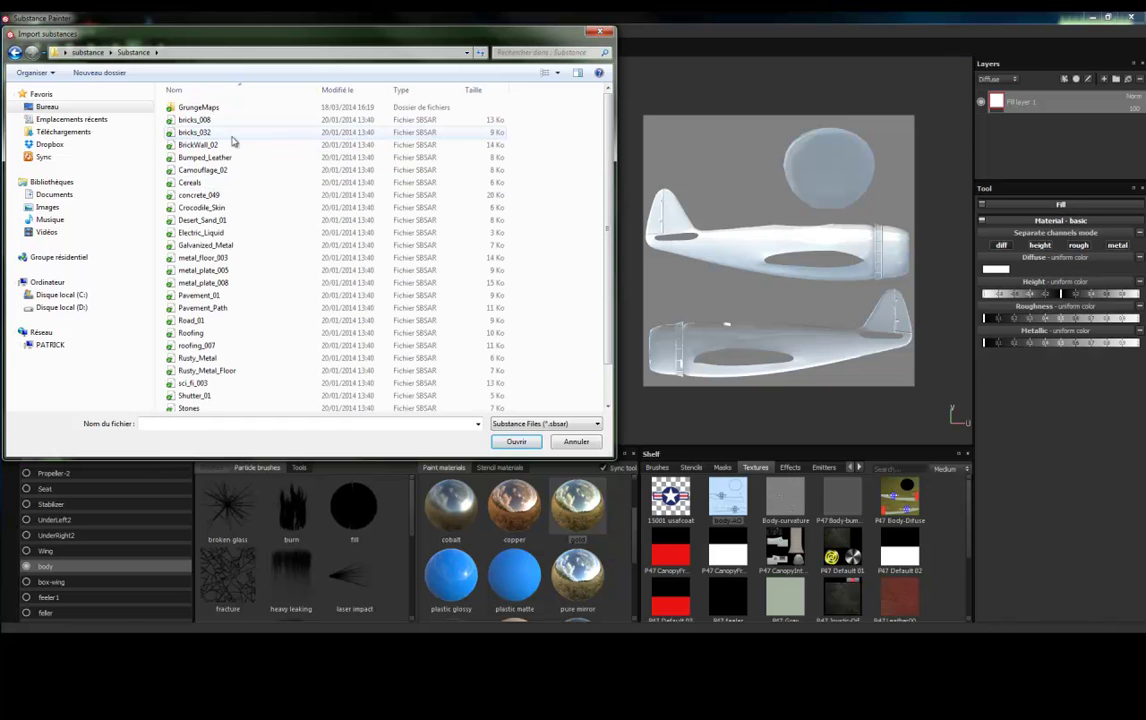
click(220, 171)
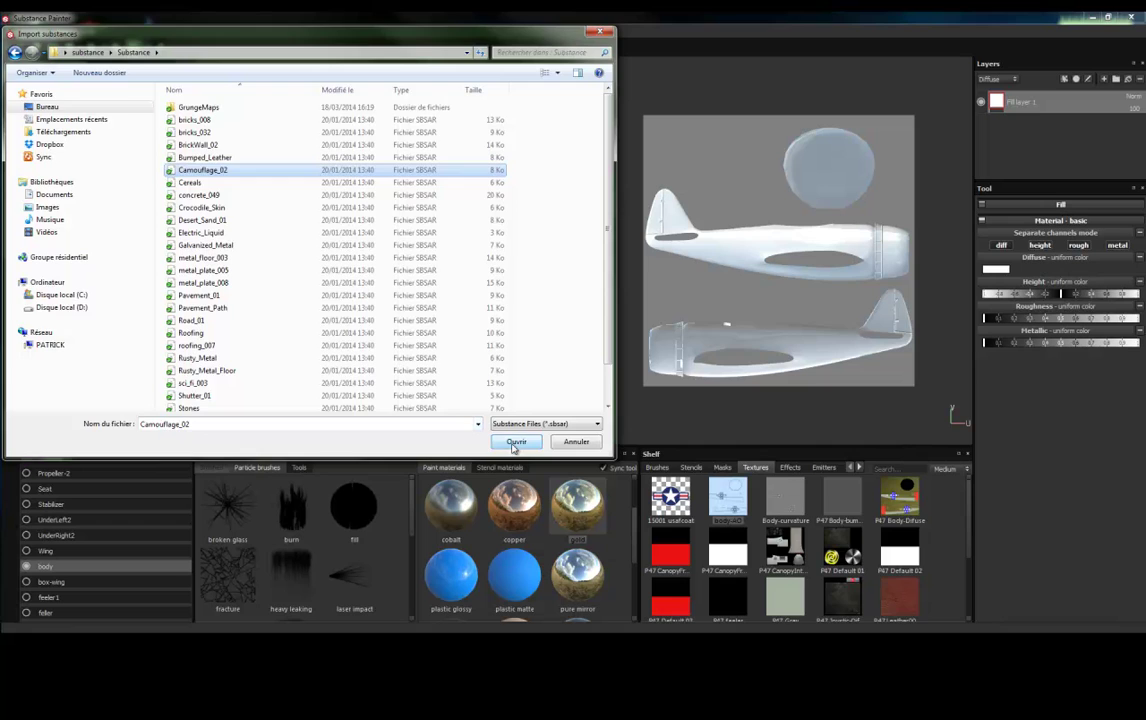
click(514, 441)
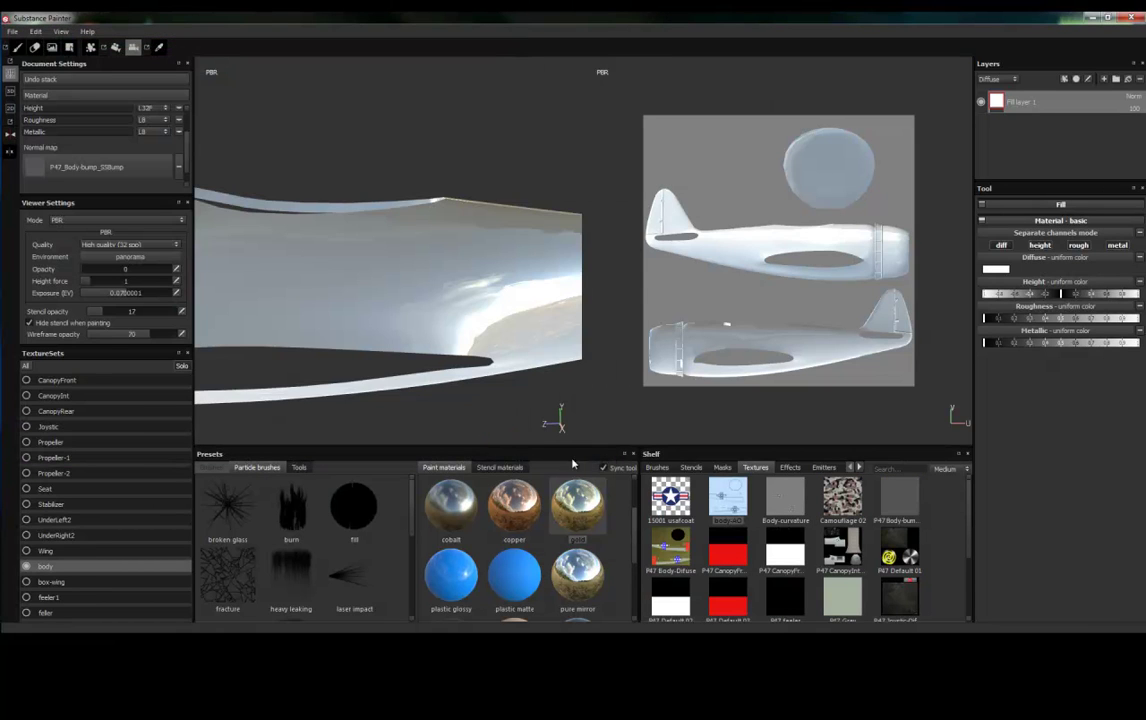
Apply Camouflage 02 to the fill and tune stains 0.43, emboss -5.14, relief balance 13.26, depth 0.64.
drag(858, 508, 990, 270)
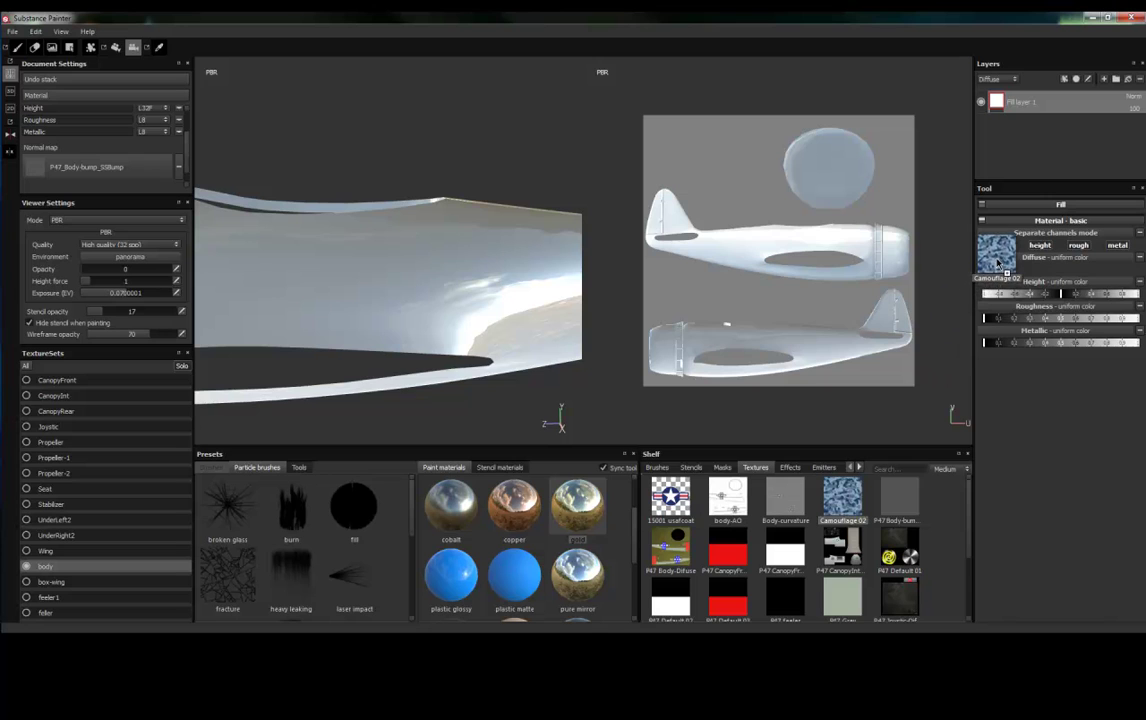
drag(990, 271, 997, 263)
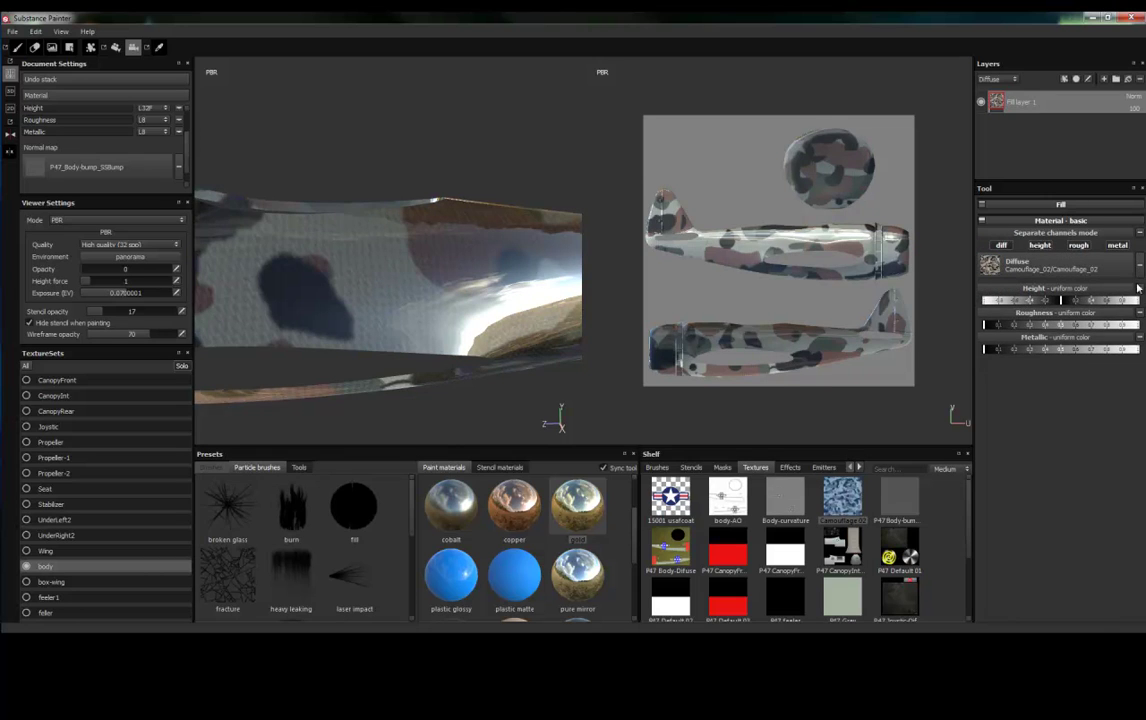
click(1023, 205)
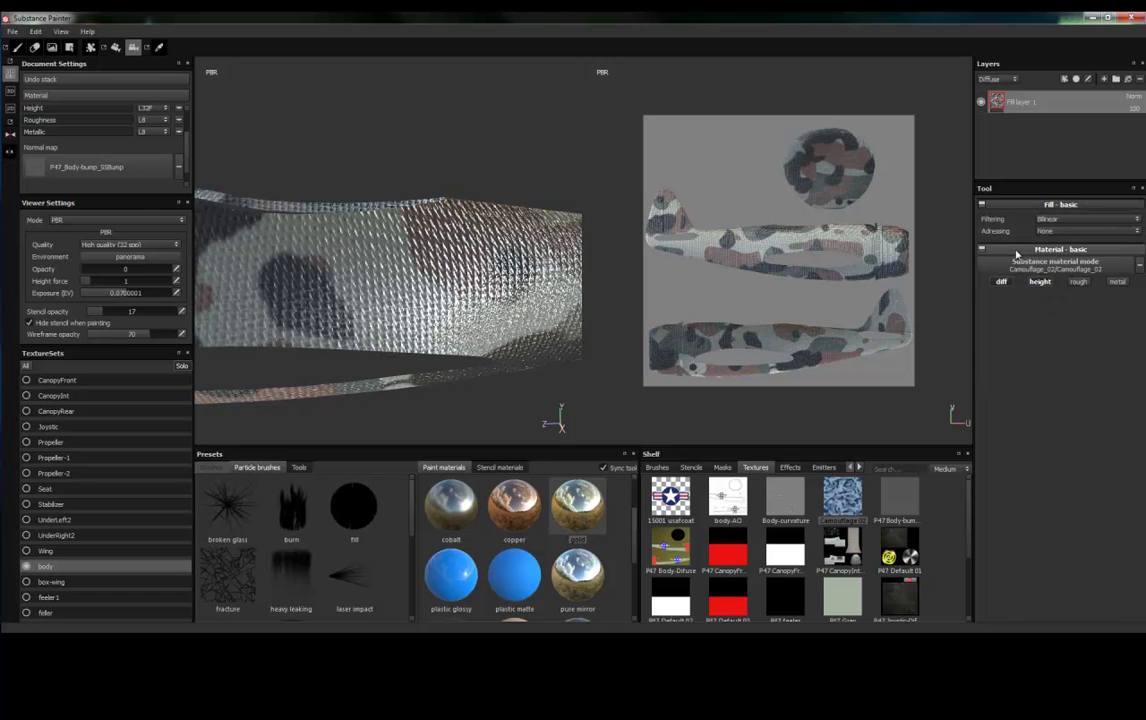
click(1016, 254)
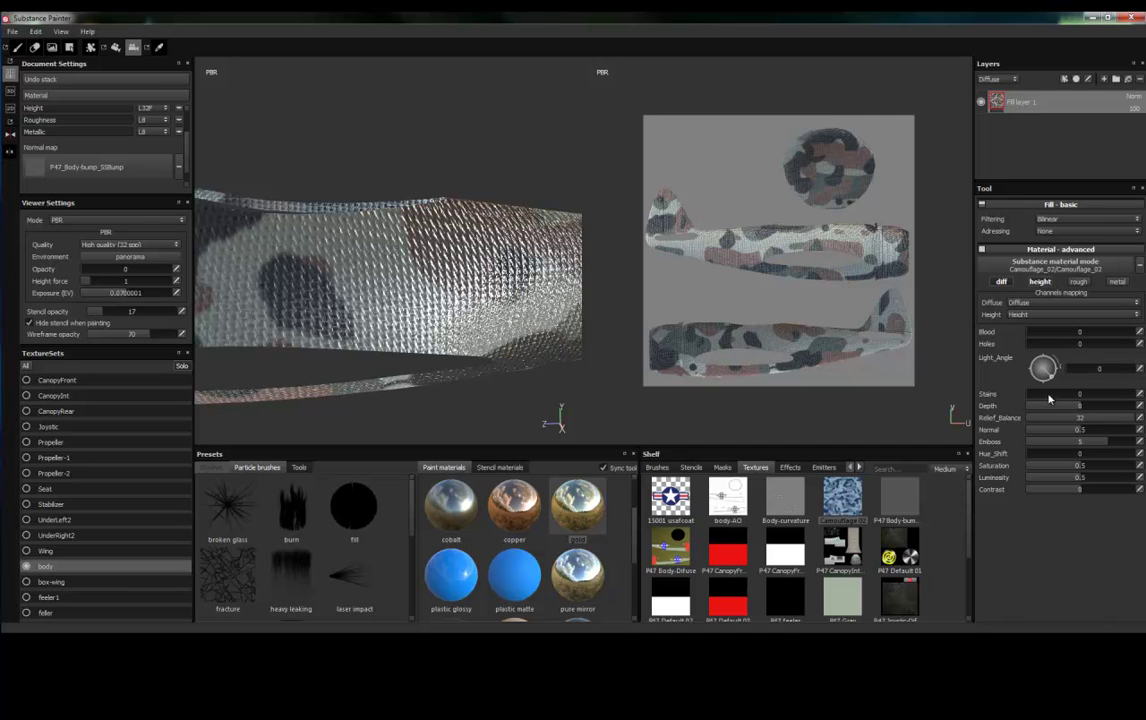
drag(1031, 398, 1076, 401)
drag(1082, 406, 1031, 413)
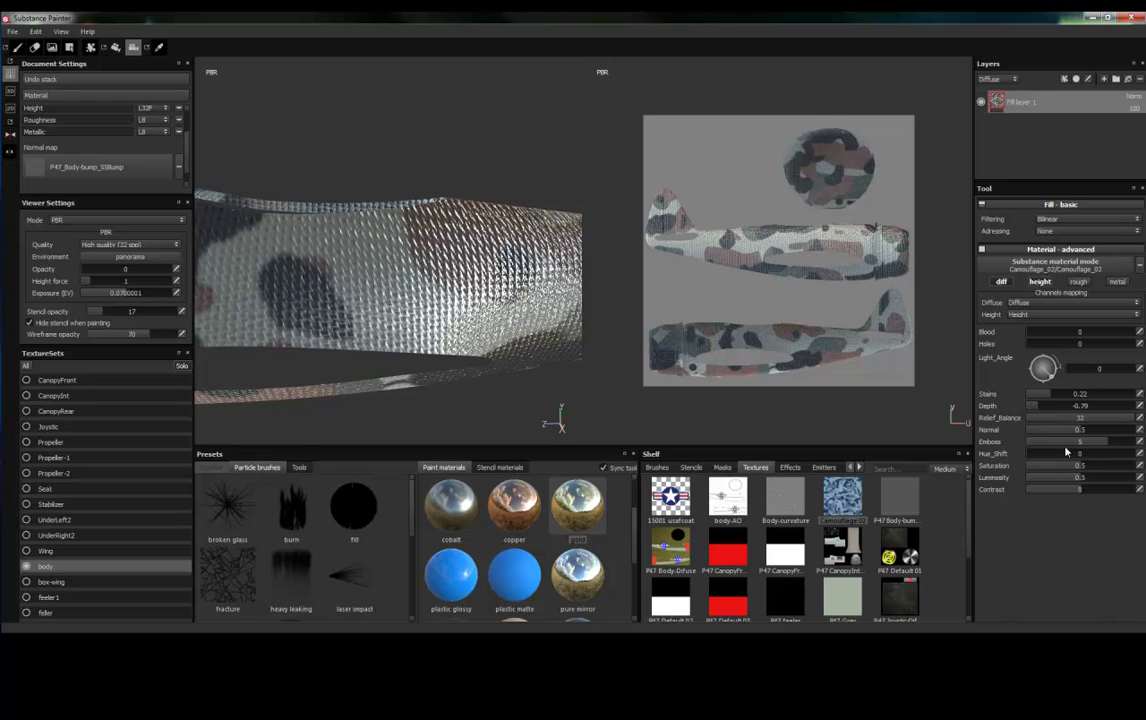
click(1105, 442)
drag(1063, 447, 1056, 444)
drag(1078, 424, 1066, 421)
mouse_move(1038, 410)
mouse_down()
mouse_move(1116, 419)
mouse_move(1052, 416)
mouse_up()
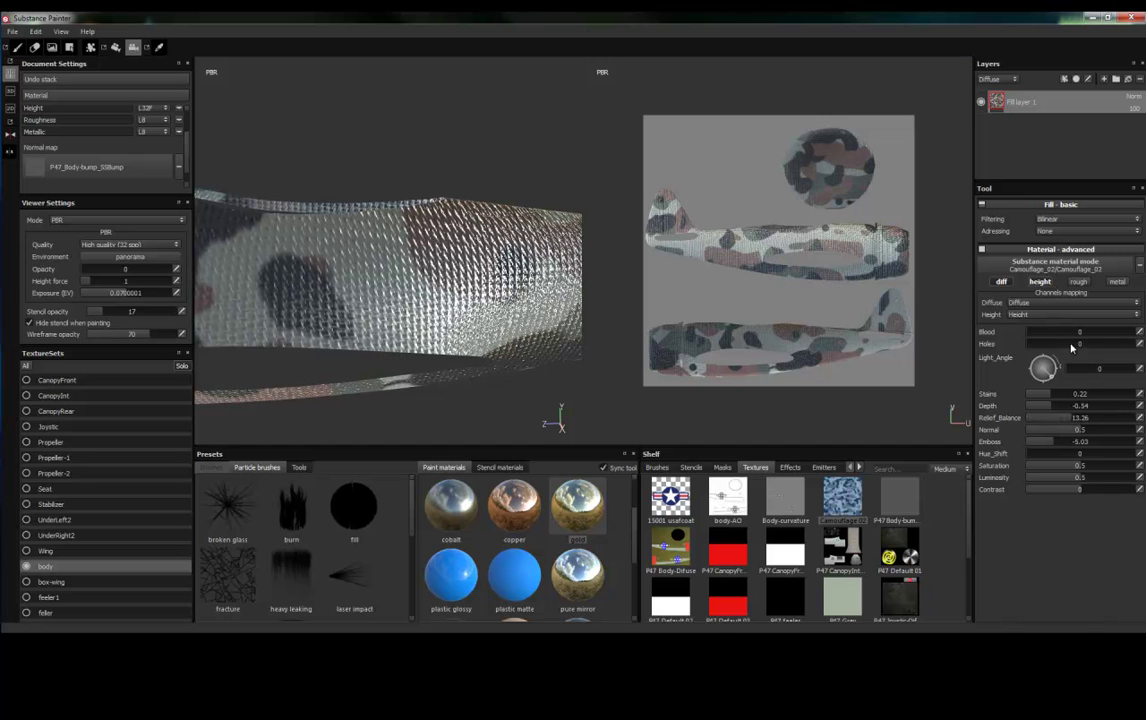
Set Blood to 0.39, turn off the fill's height channel, and raise Holes to 0.26.
mouse_move(1034, 334)
mouse_down()
mouse_move(1086, 341)
mouse_move(1064, 352)
mouse_up()
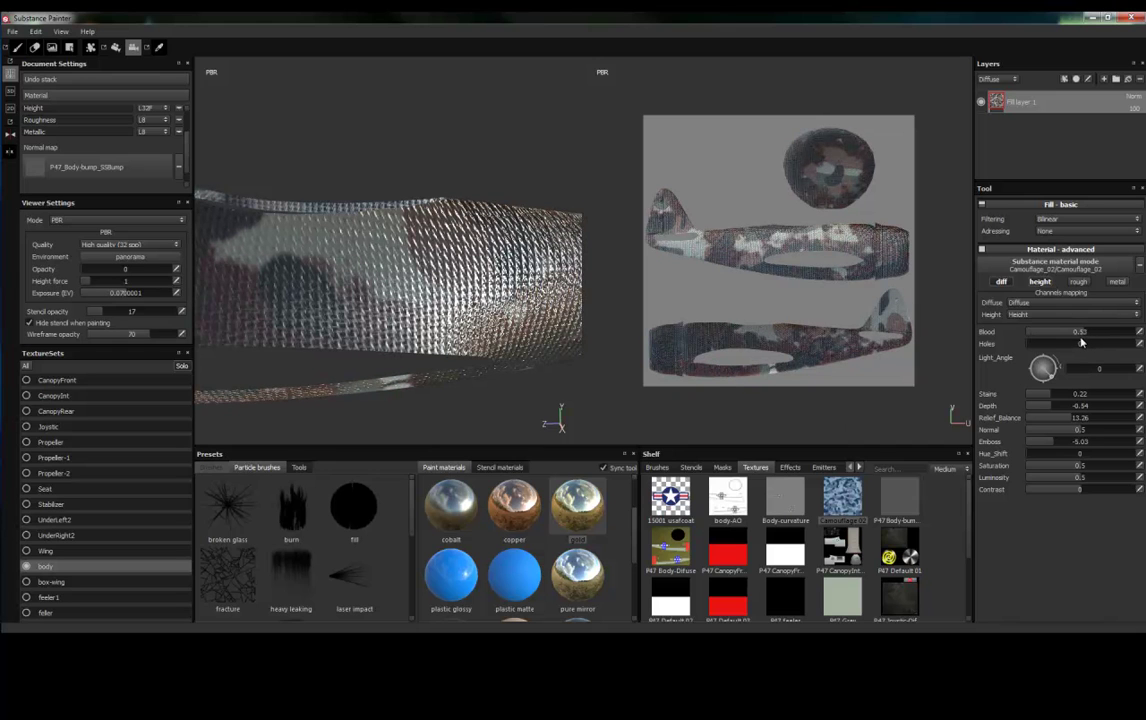
click(1041, 282)
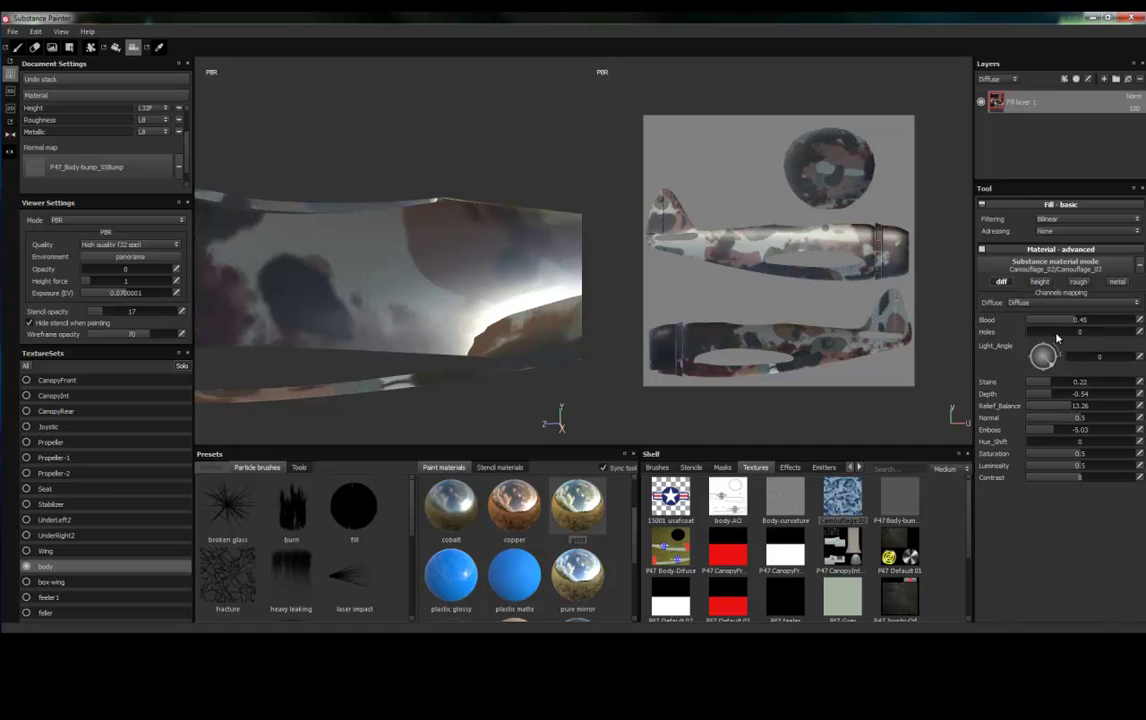
drag(1027, 333, 1068, 325)
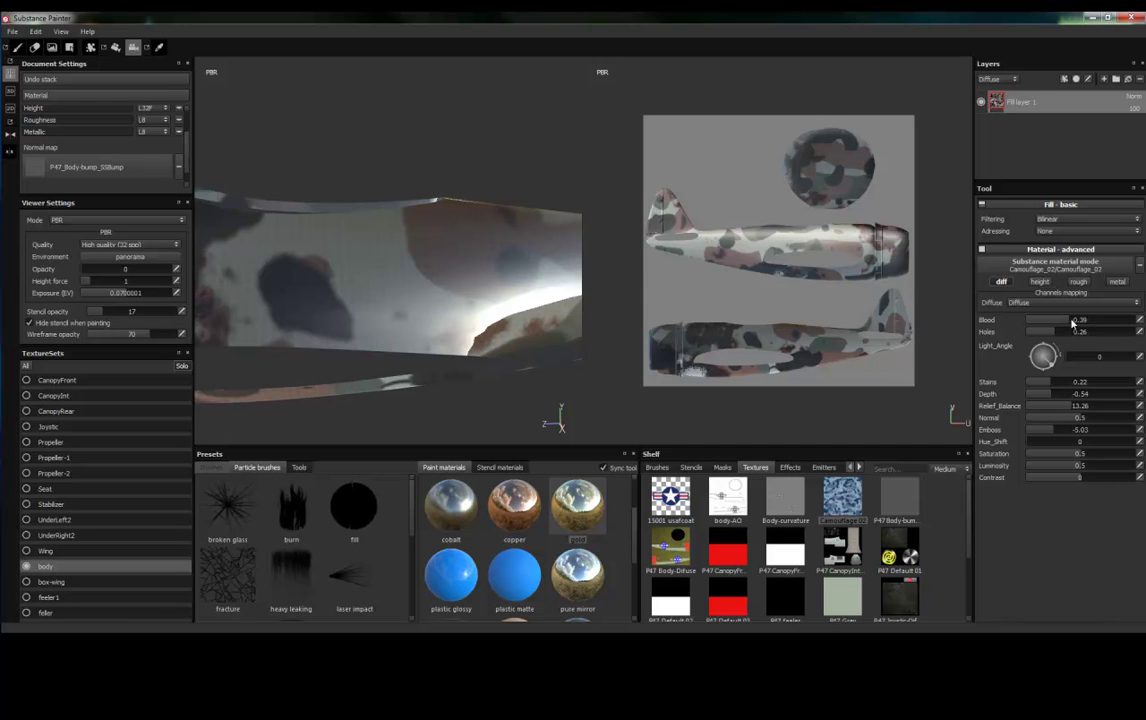
alt+drag(396, 312, 419, 308)
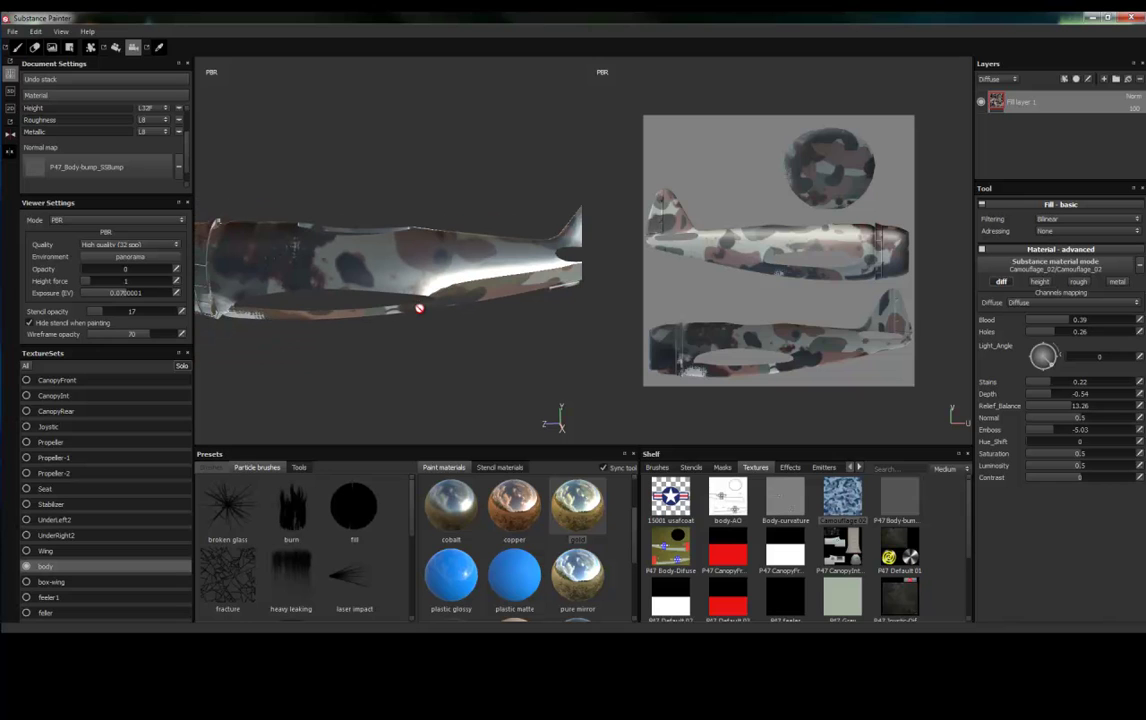
Add Layer 1 with a default brush stamping the 15001_usafcoat star as diffuse only, without a shape mask.
click(1116, 78)
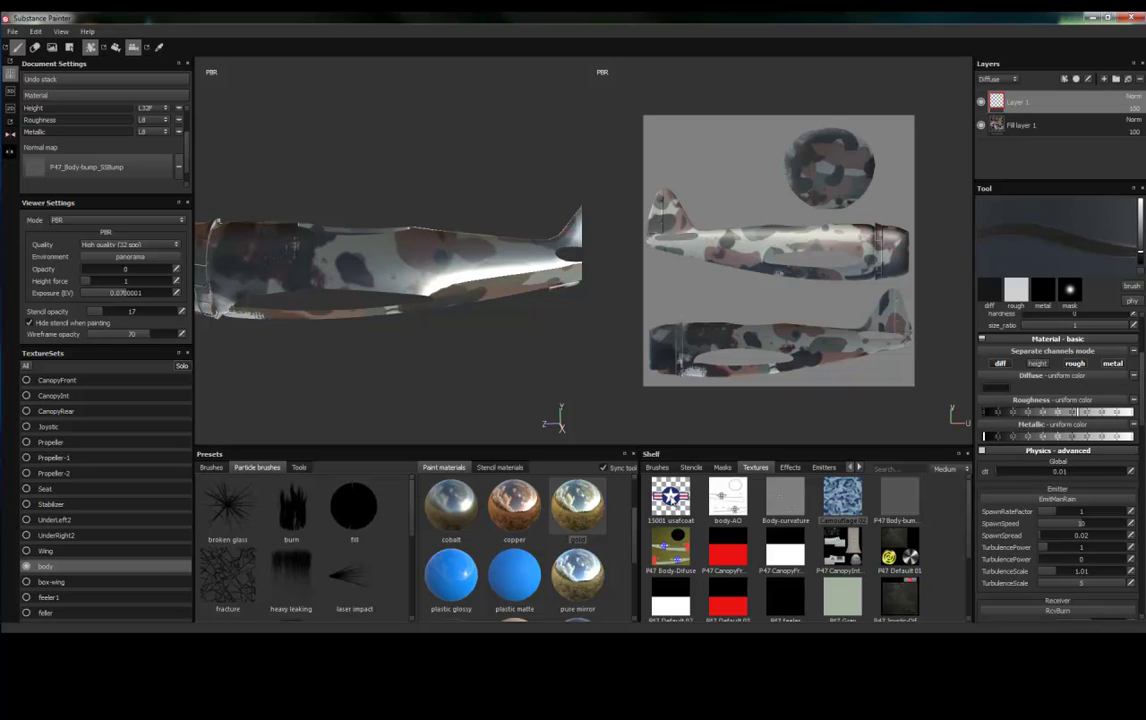
click(211, 468)
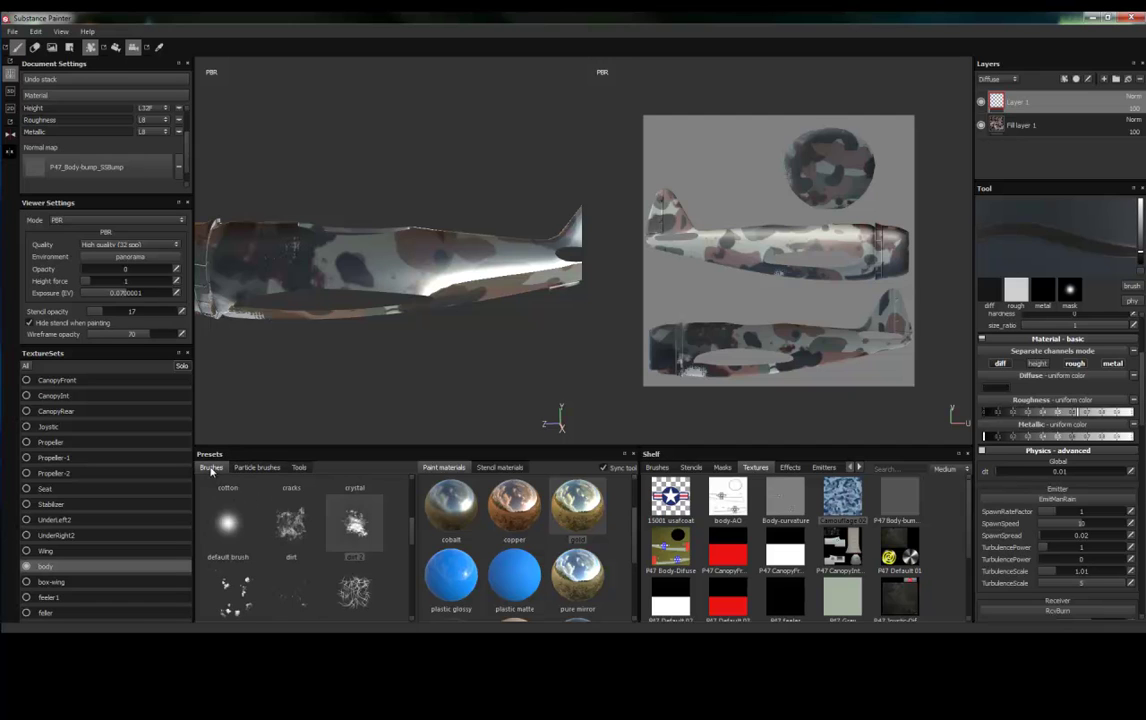
click(226, 530)
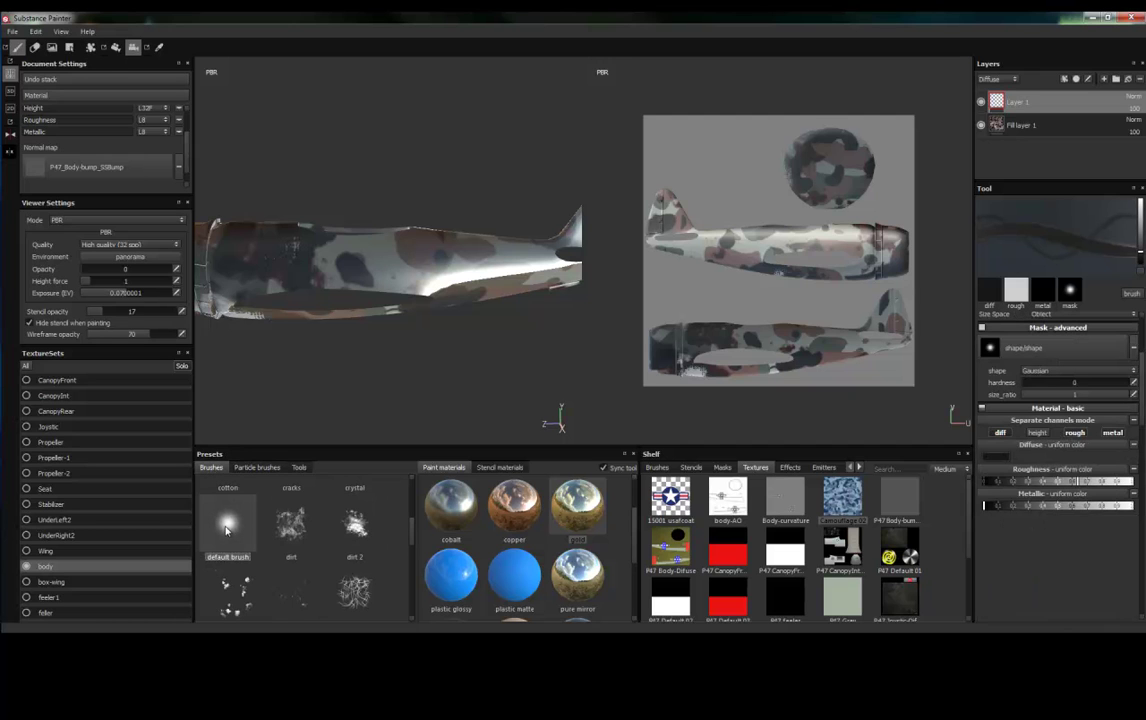
click(670, 497)
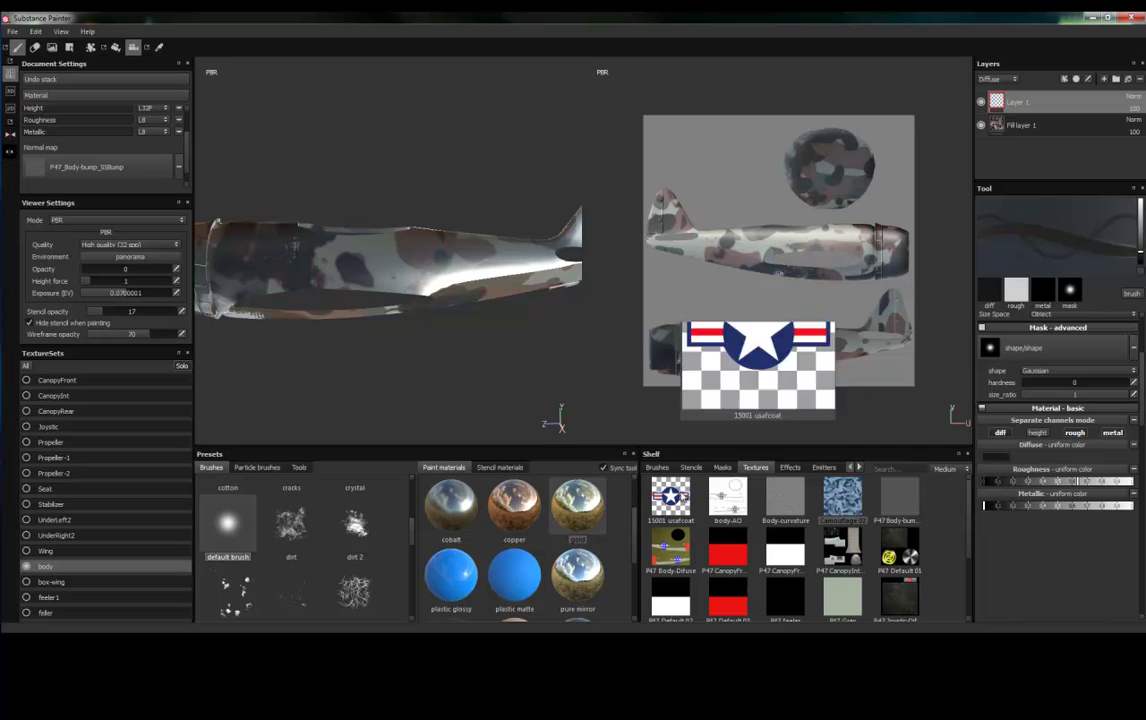
drag(670, 497, 992, 452)
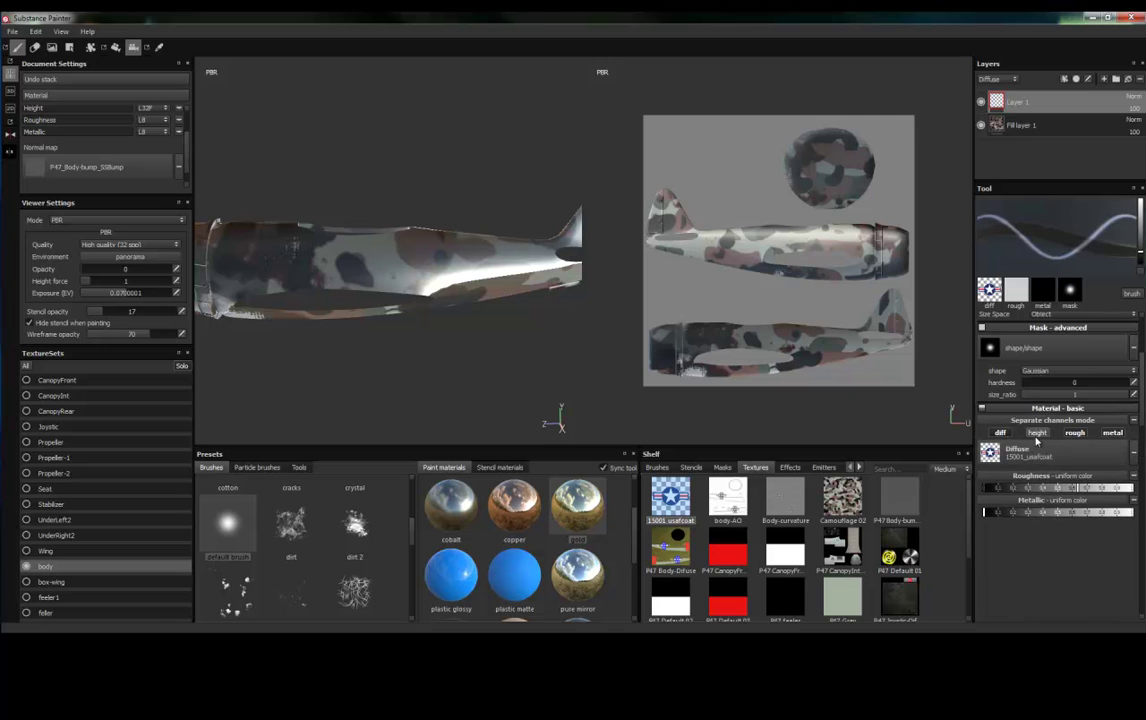
click(1112, 432)
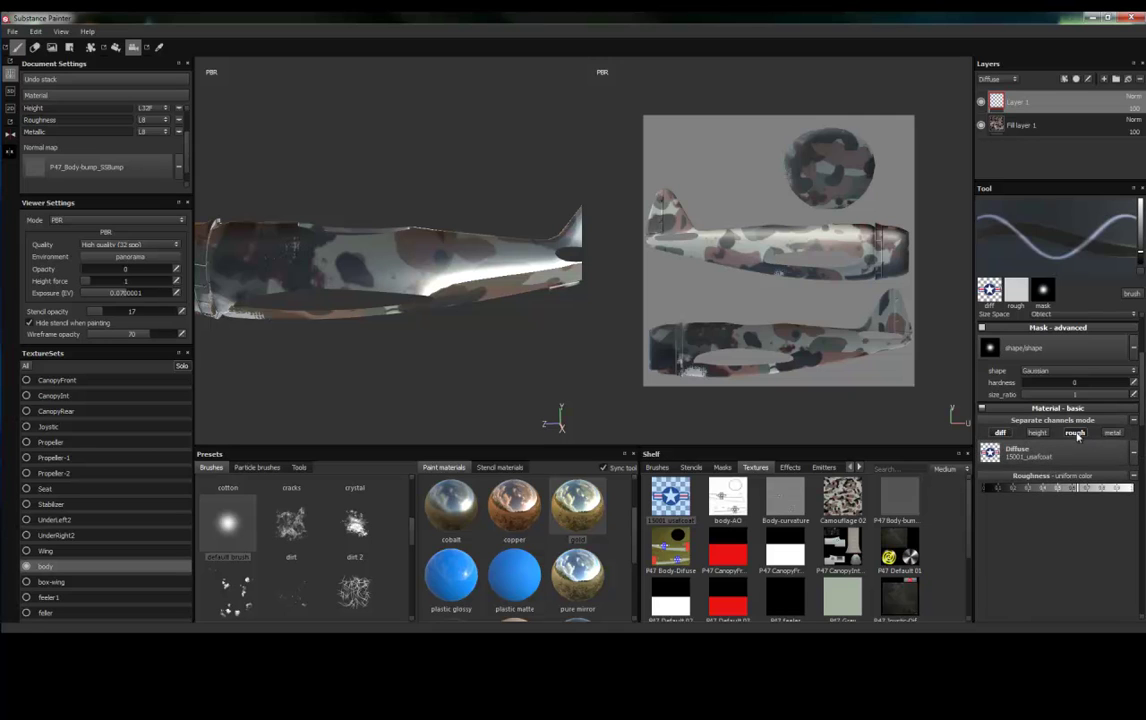
click(1076, 432)
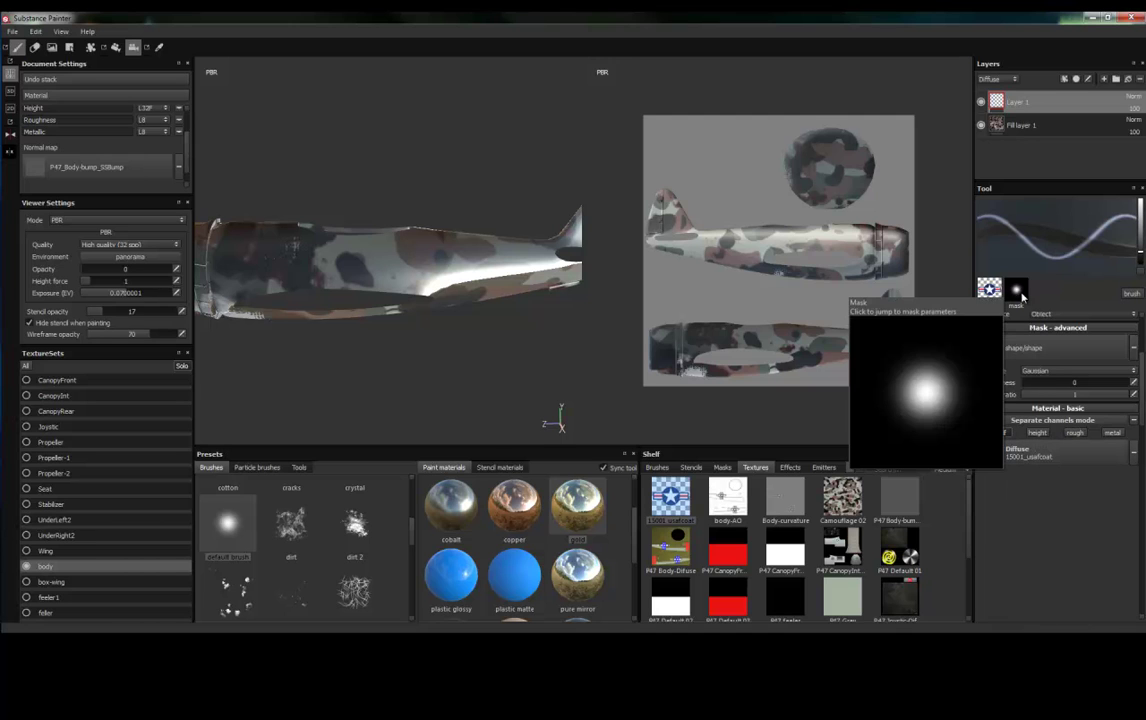
click(1134, 350)
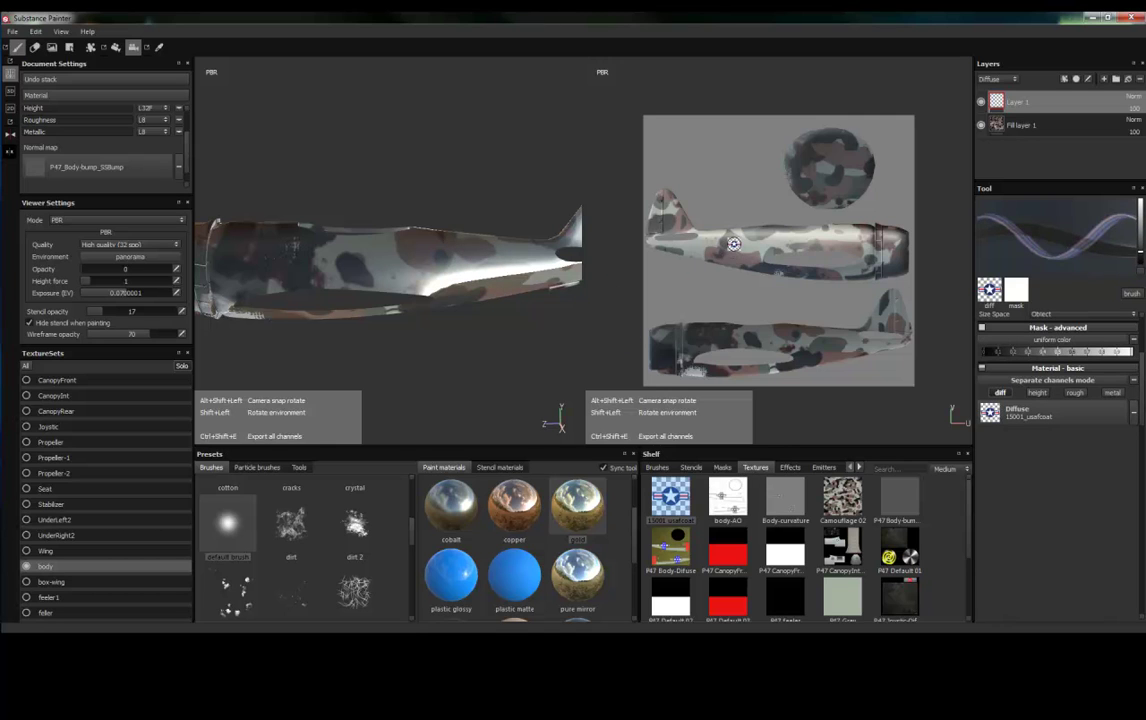
Enlarge the brush and stamp one large star insignia onto the fuselage side.
ctrl+right_drag(723, 259, 729, 258)
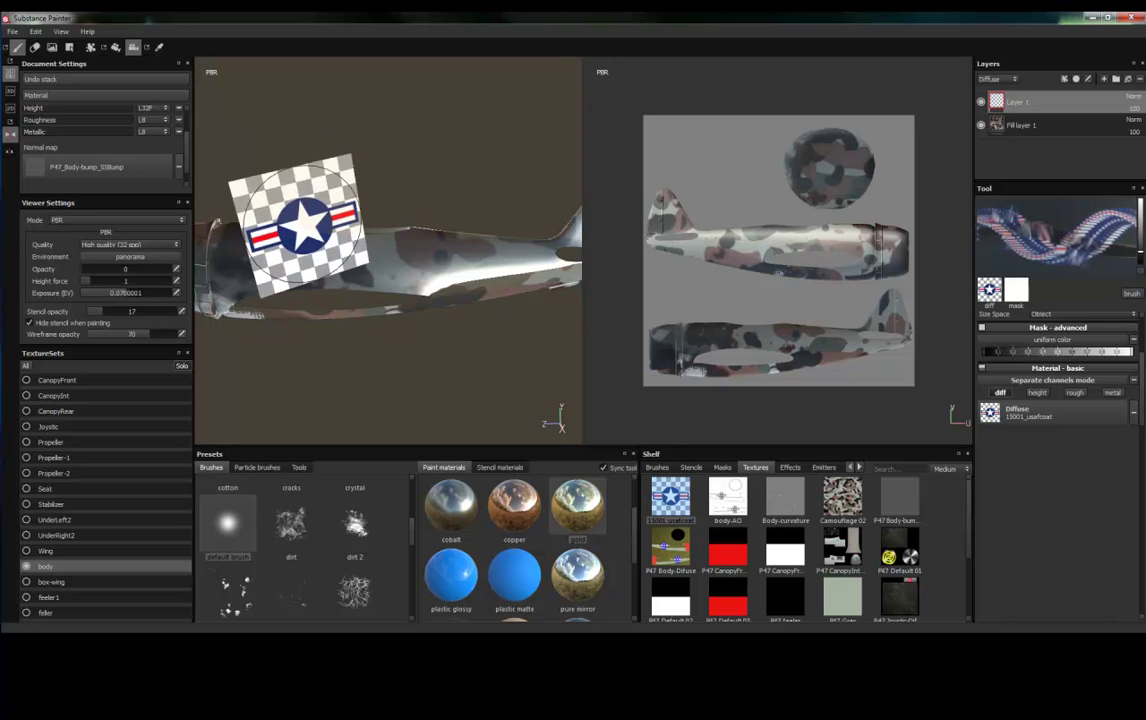
key(f)
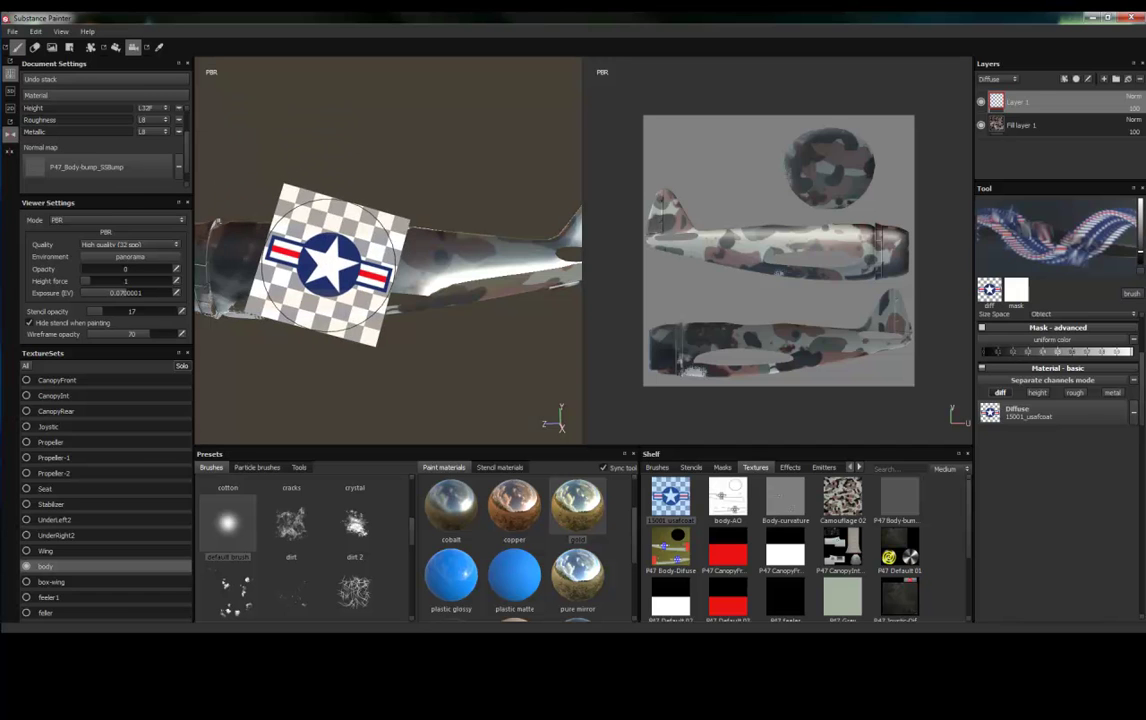
scroll(337, 260, down, 3)
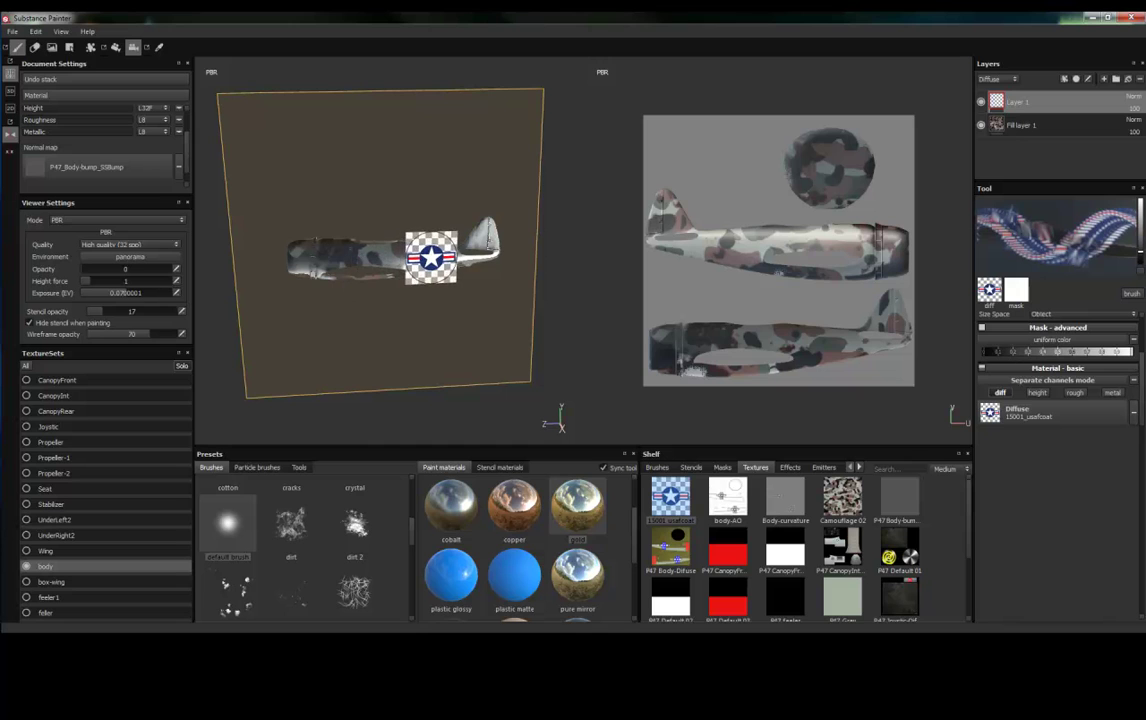
click(424, 257)
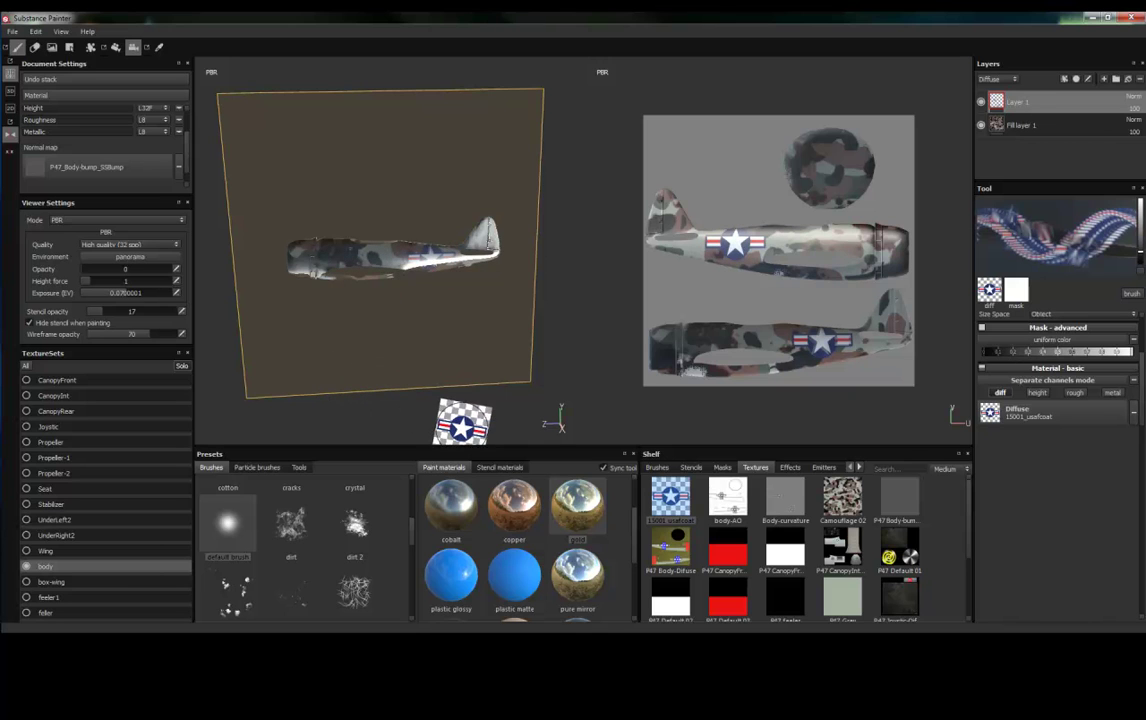
mouse_move(461, 417)
alt+mouse_down()
mouse_move(686, 376)
mouse_move(762, 379)
mouse_move(773, 397)
mouse_move(437, 381)
mouse_move(430, 407)
mouse_move(453, 384)
mouse_move(464, 413)
alt+mouse_up()
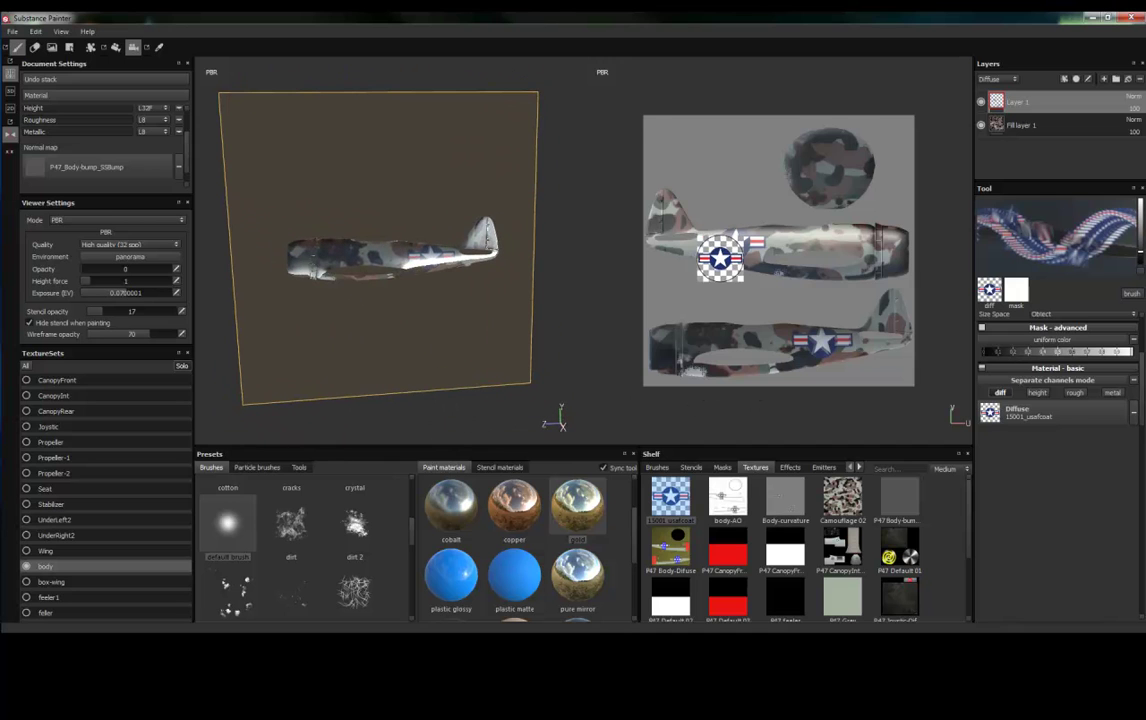
scroll(720, 258, up, 2)
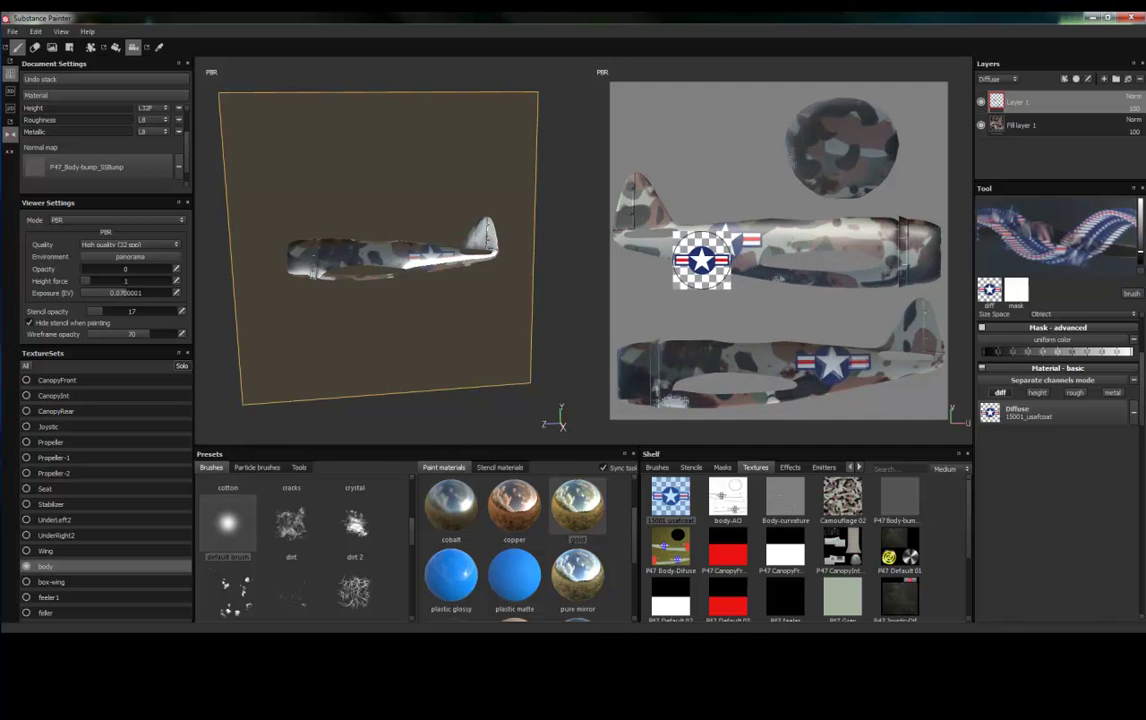
scroll(749, 238, down, 1)
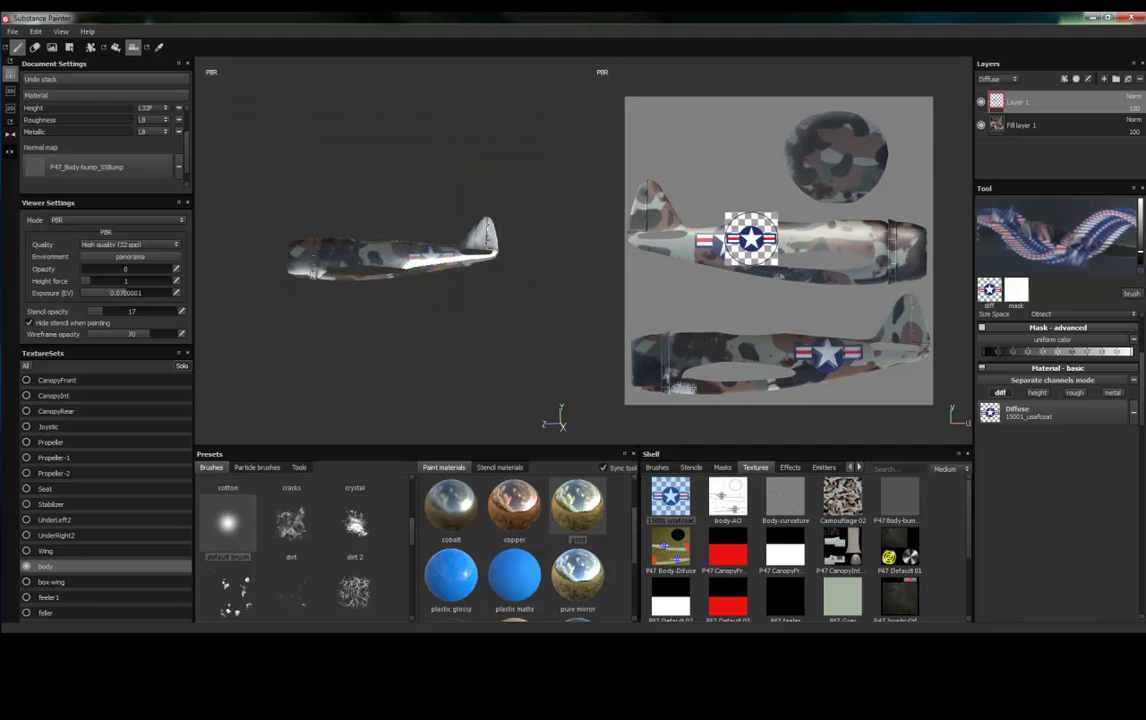
scroll(752, 230, up, 1)
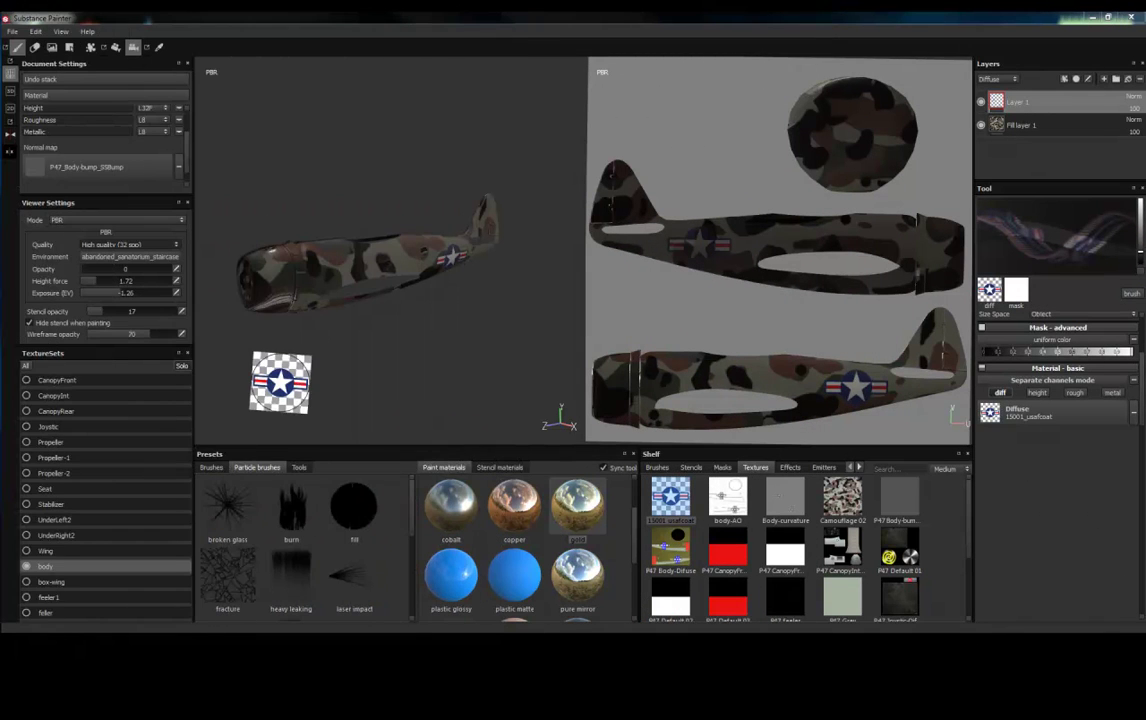
Move the star stencil aside and turn the plane to a nose-on view.
mouse_move(280, 382)
middle_down()
mouse_move(506, 375)
mouse_move(630, 250)
mouse_move(772, 141)
mouse_move(422, 248)
mouse_move(368, 365)
middle_up()
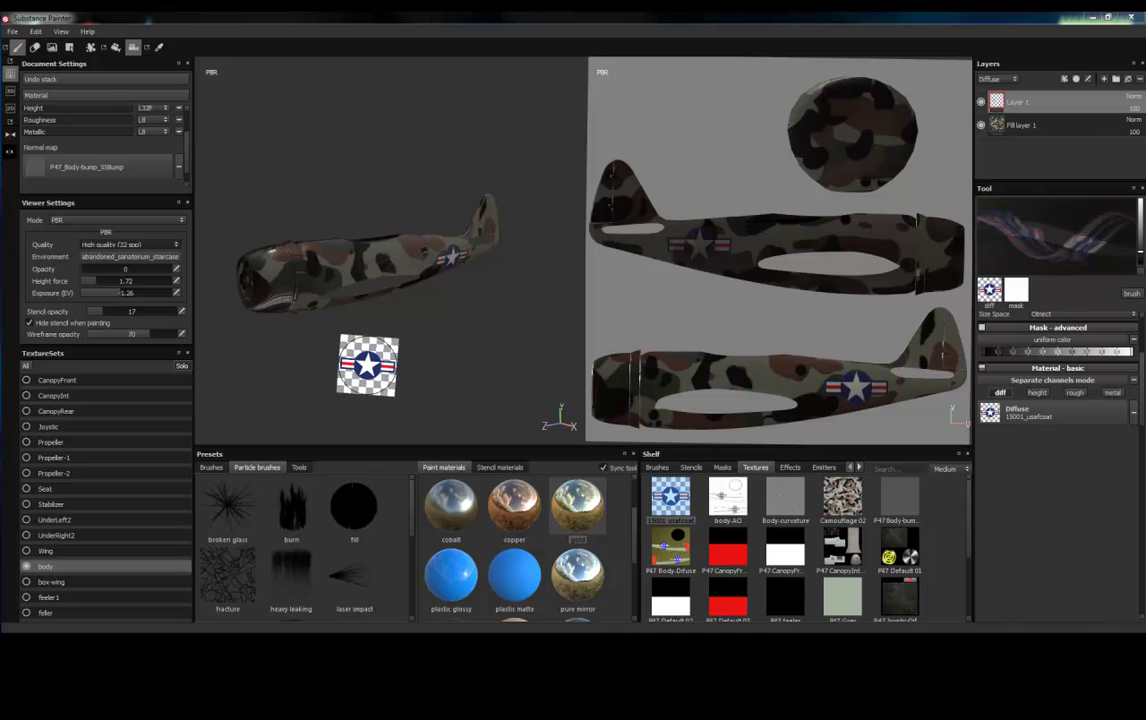
alt+drag(380, 362, 443, 358)
right_drag(443, 358, 398, 321)
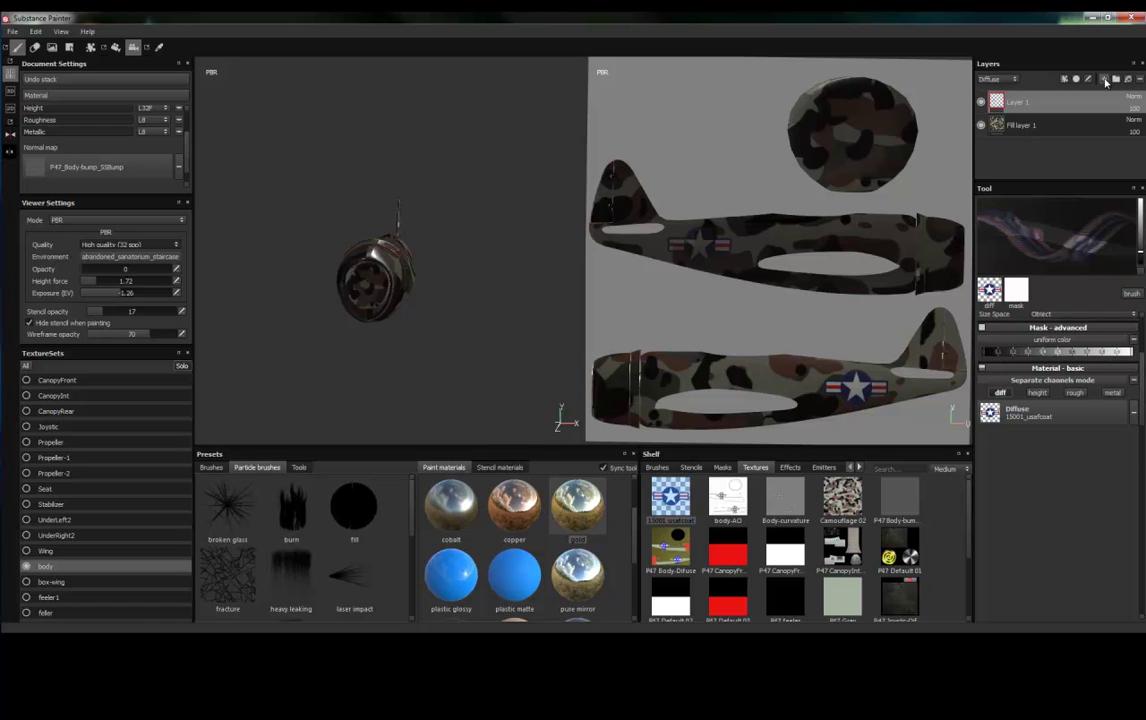
Add Layer 2 with the default brush and blue plastic glossy material, viewed from the side.
click(1104, 80)
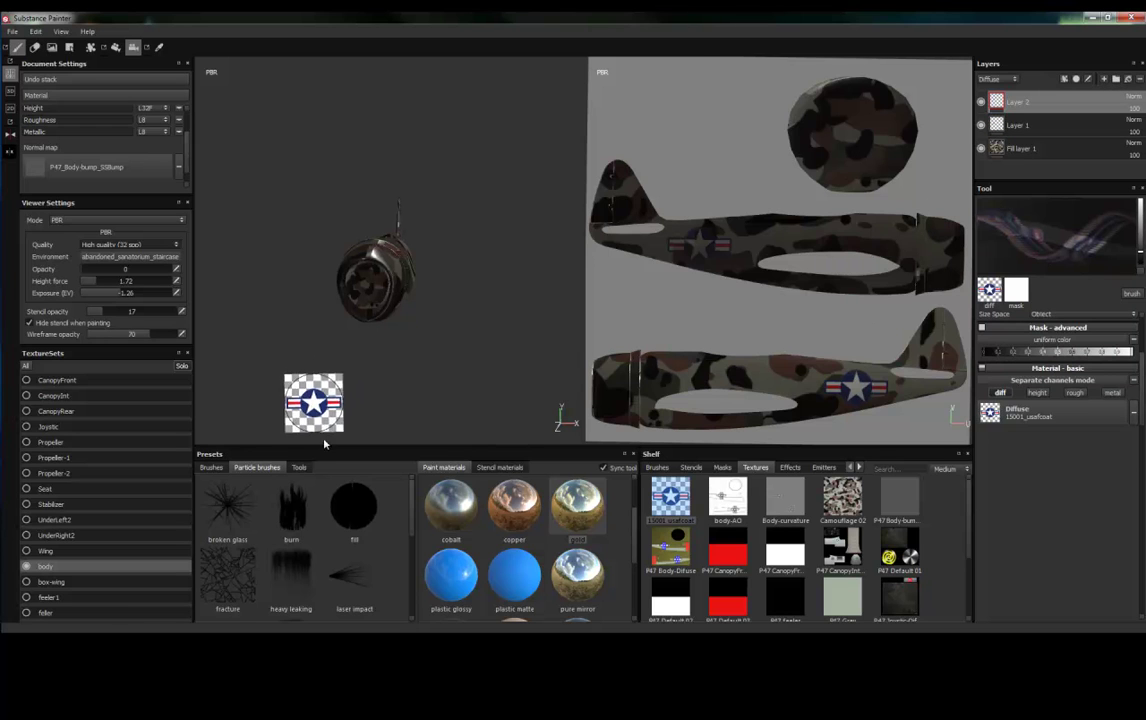
click(211, 468)
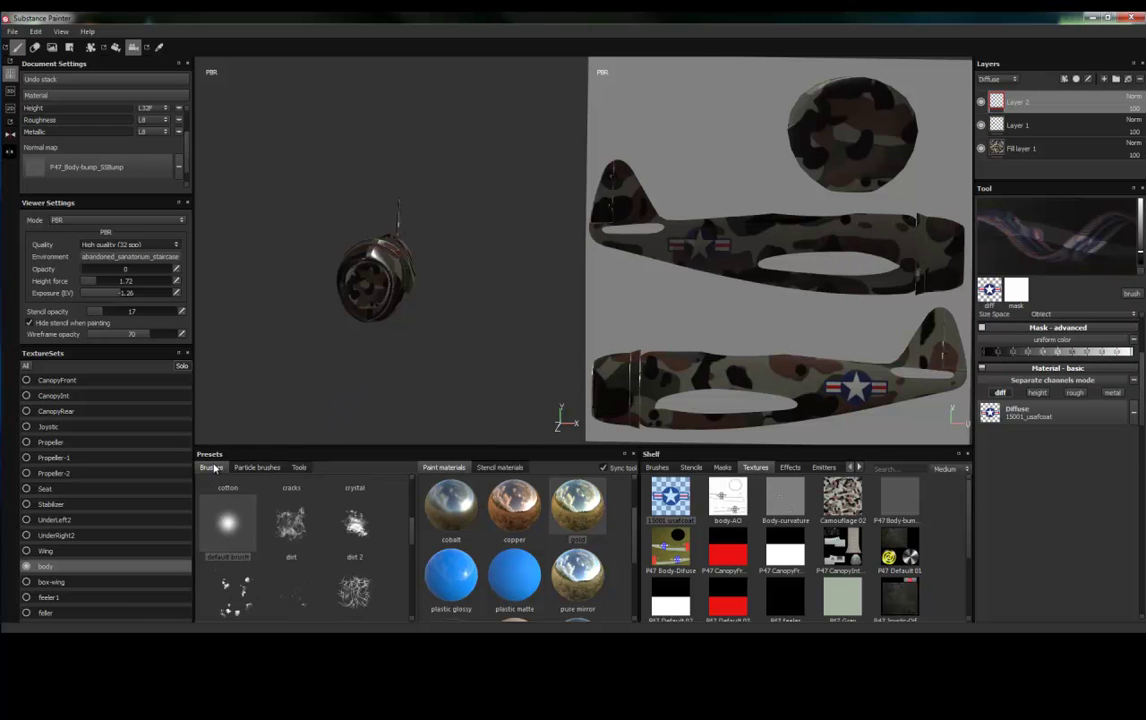
click(232, 531)
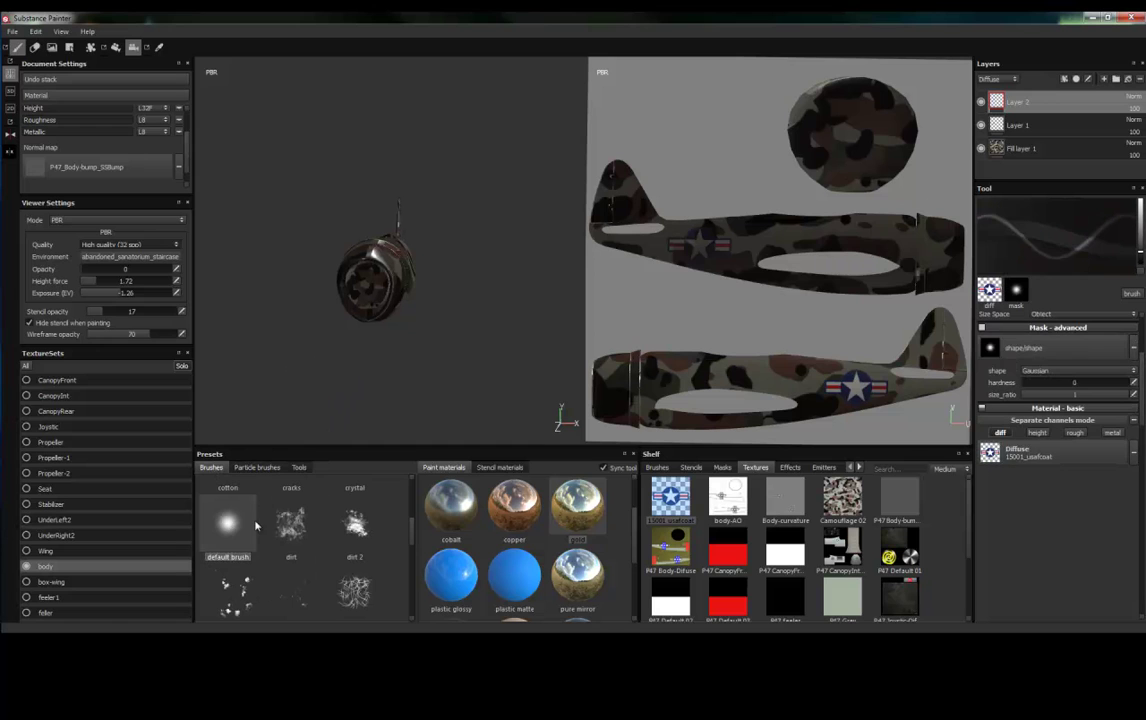
click(454, 588)
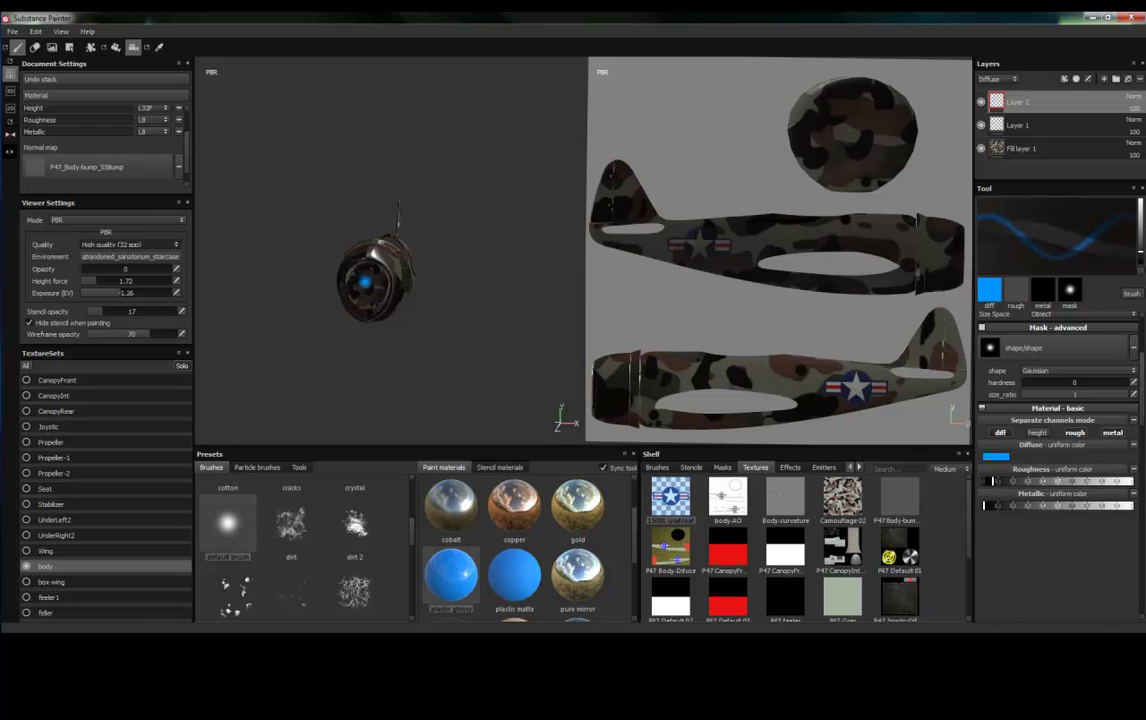
mouse_move(406, 328)
alt+mouse_down()
mouse_move(409, 350)
mouse_move(356, 340)
alt+mouse_up()
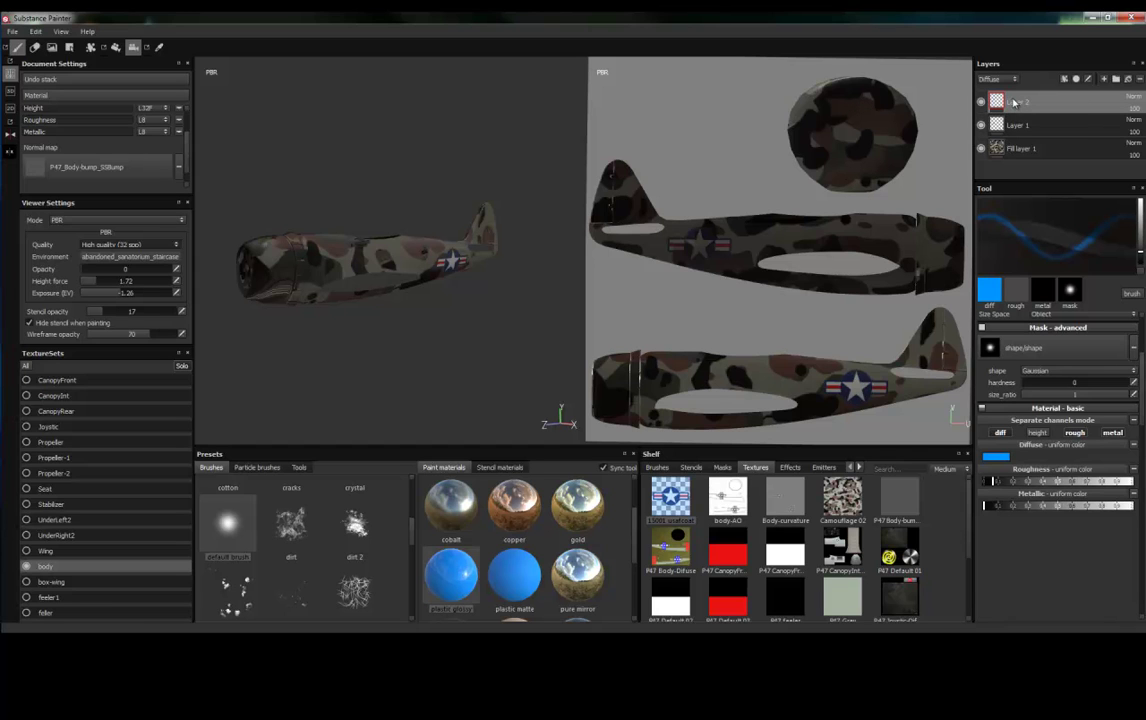
Give Layer 2 a white mask, mark the spinner island in black, then return to the layer.
right_click(1013, 101)
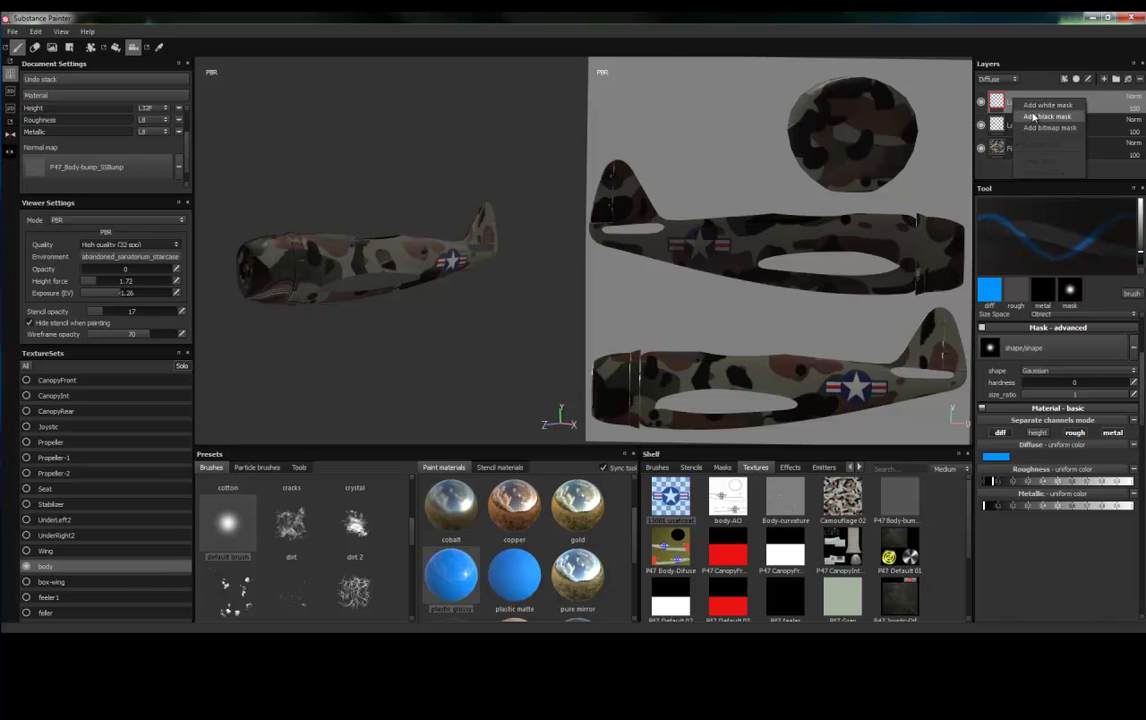
click(1031, 106)
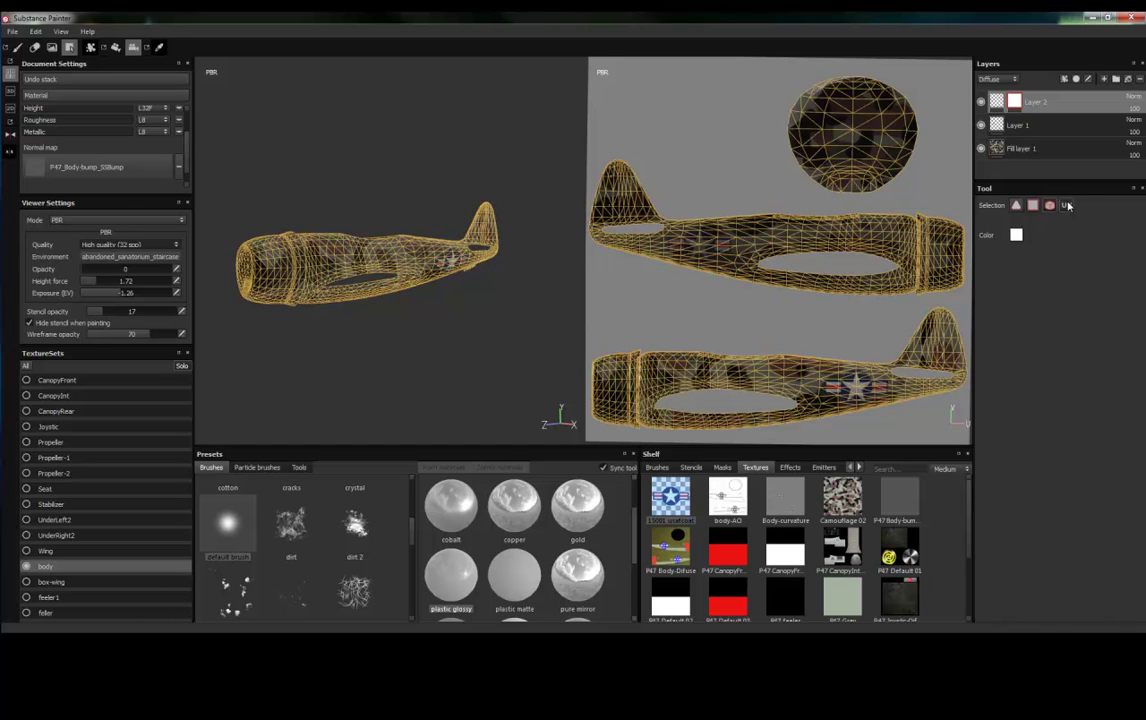
click(1016, 237)
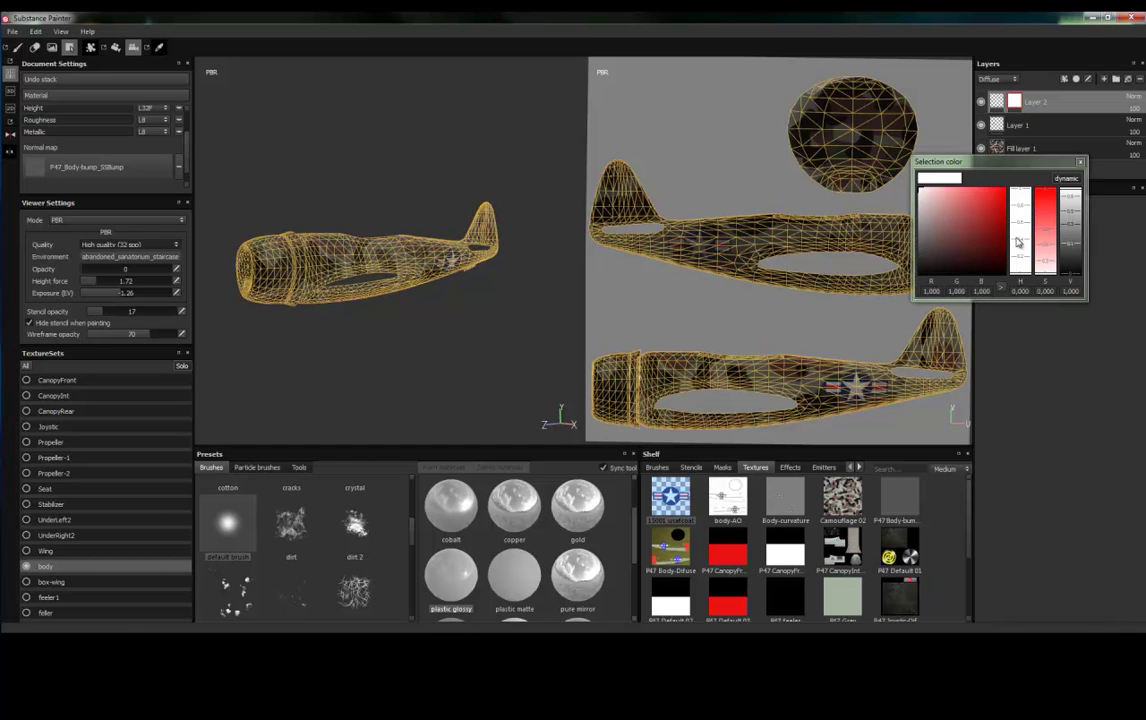
click(925, 277)
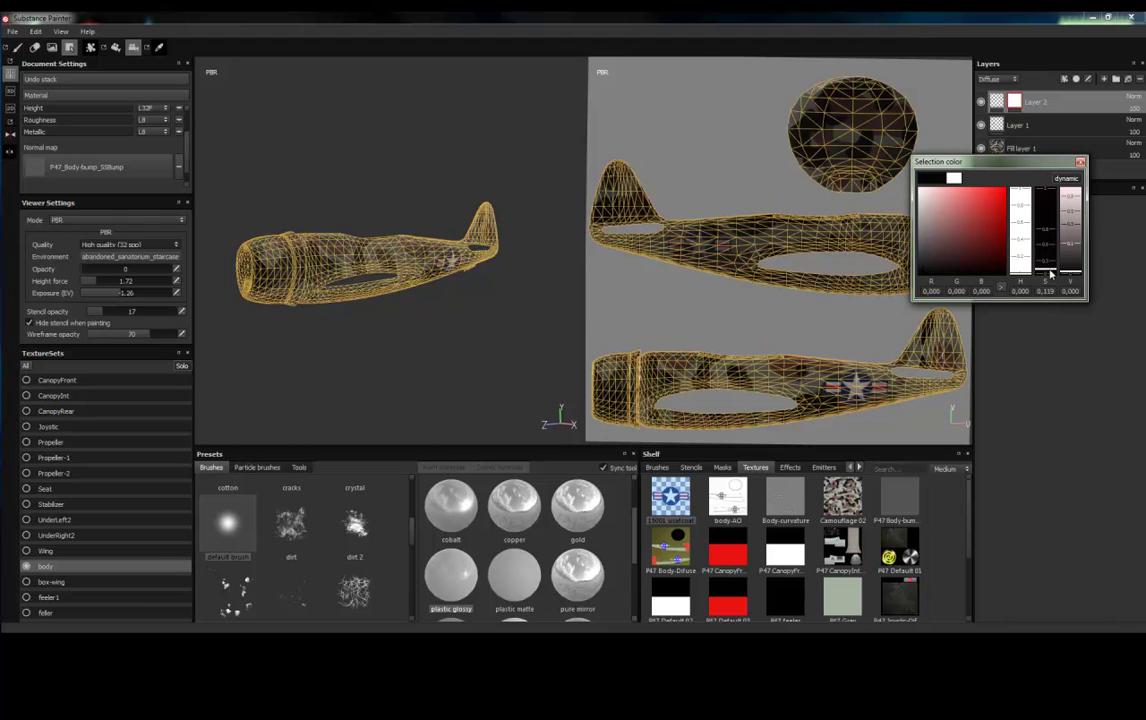
drag(1068, 274, 1069, 282)
click(1081, 163)
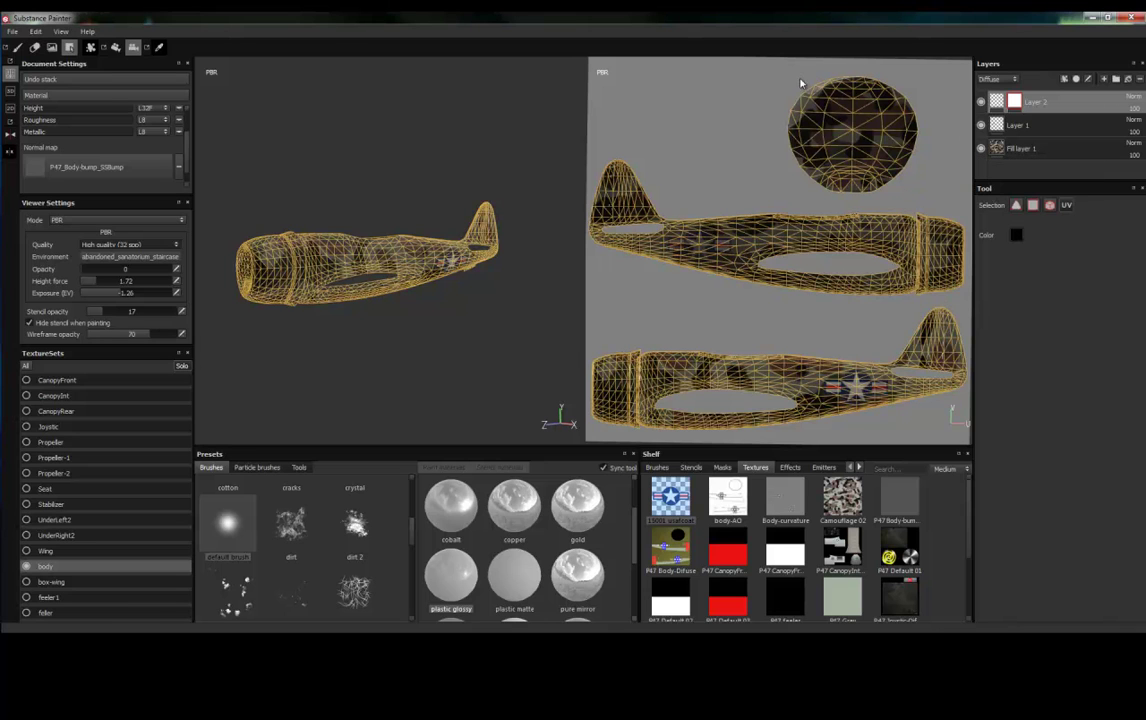
drag(780, 68, 940, 205)
click(997, 101)
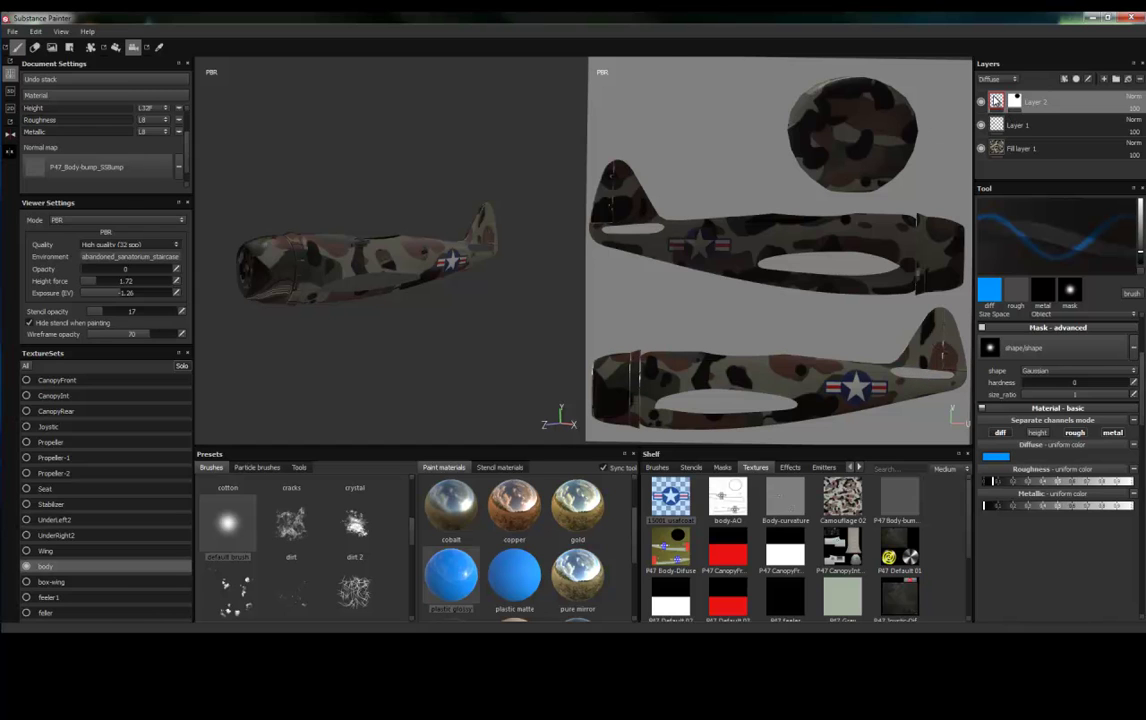
Replace Layer 2's existing mask with a fully black mask.
click(1015, 101)
right_click(1018, 102)
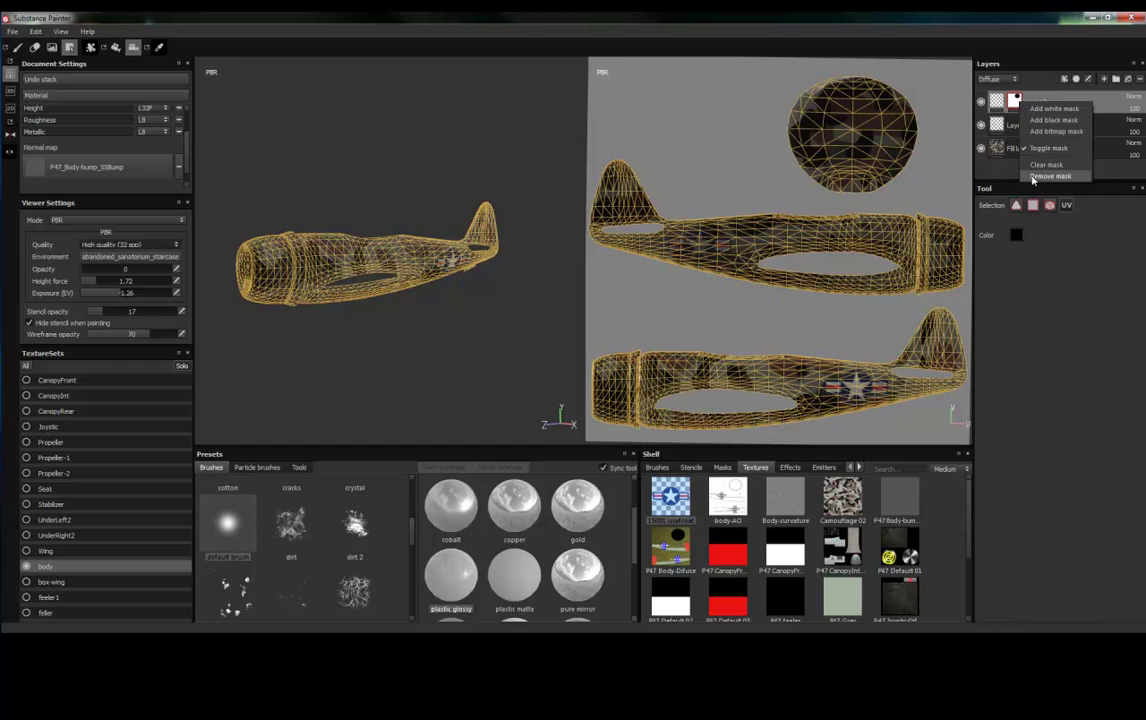
click(1049, 176)
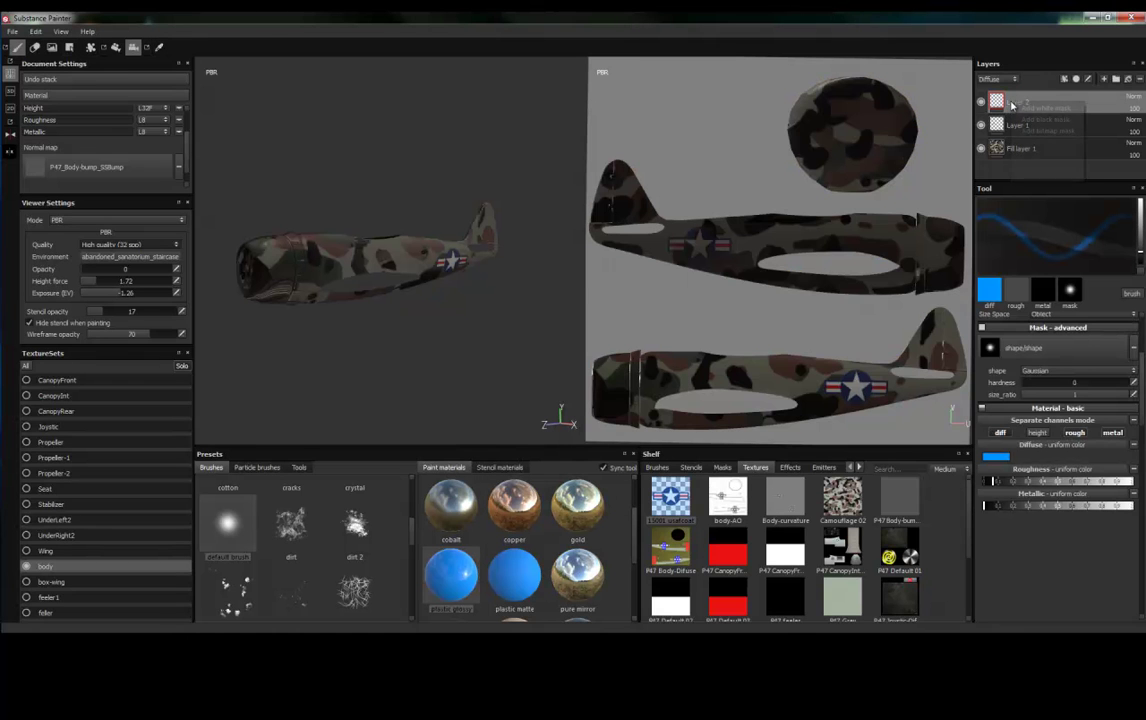
right_click(1018, 102)
click(1043, 119)
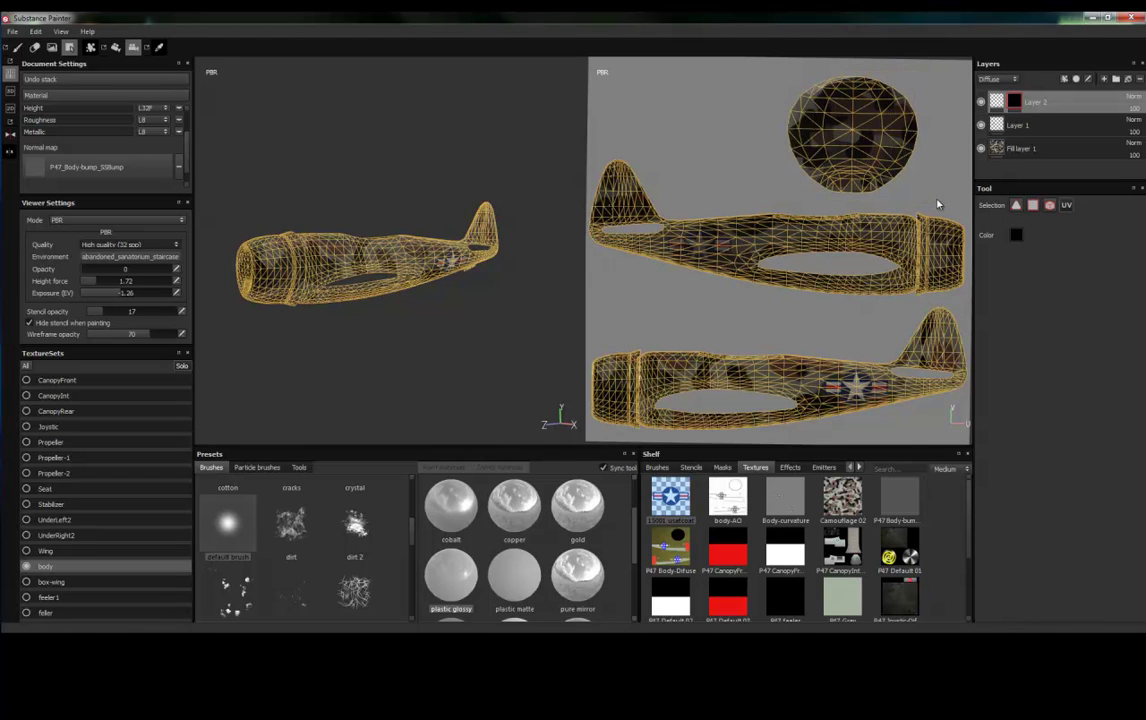
Reveal the spinner in the mask with pure white selection, then load the black dirt material.
click(1016, 234)
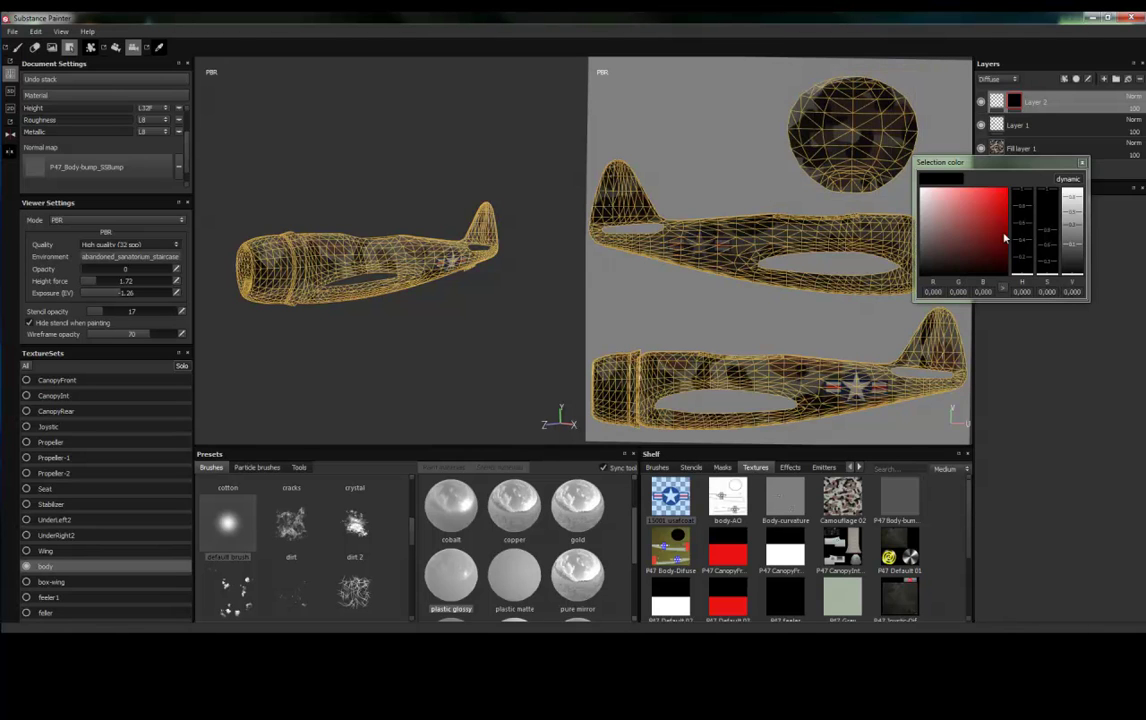
click(925, 197)
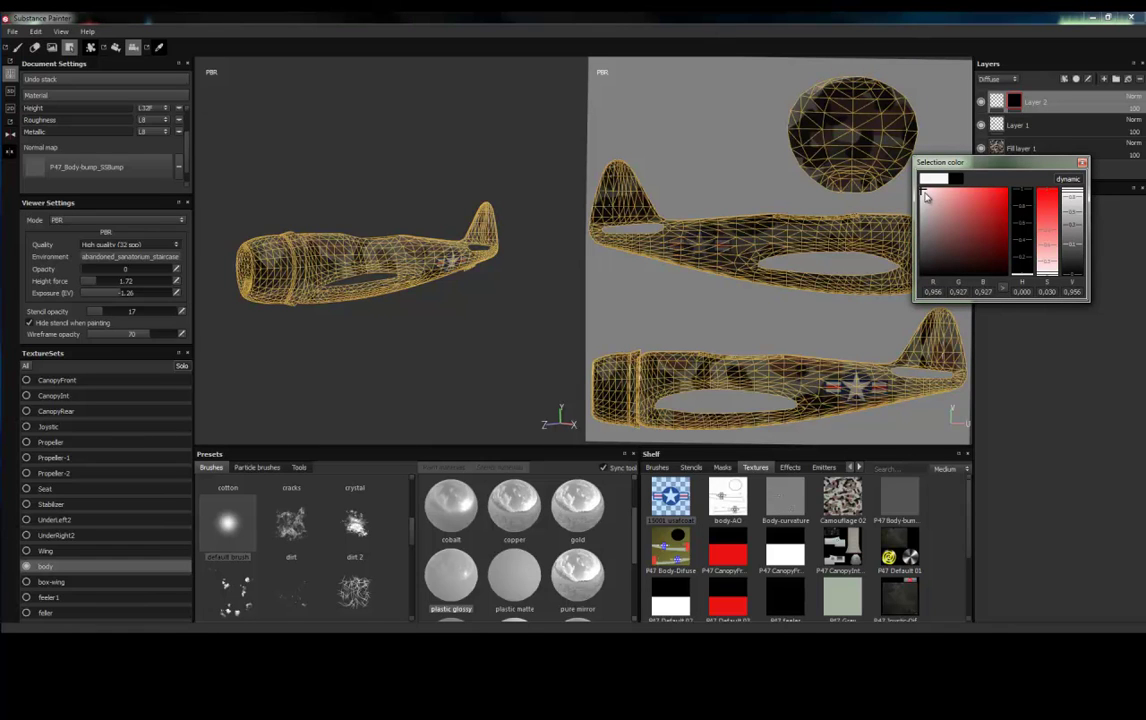
drag(922, 195, 919, 191)
click(1082, 163)
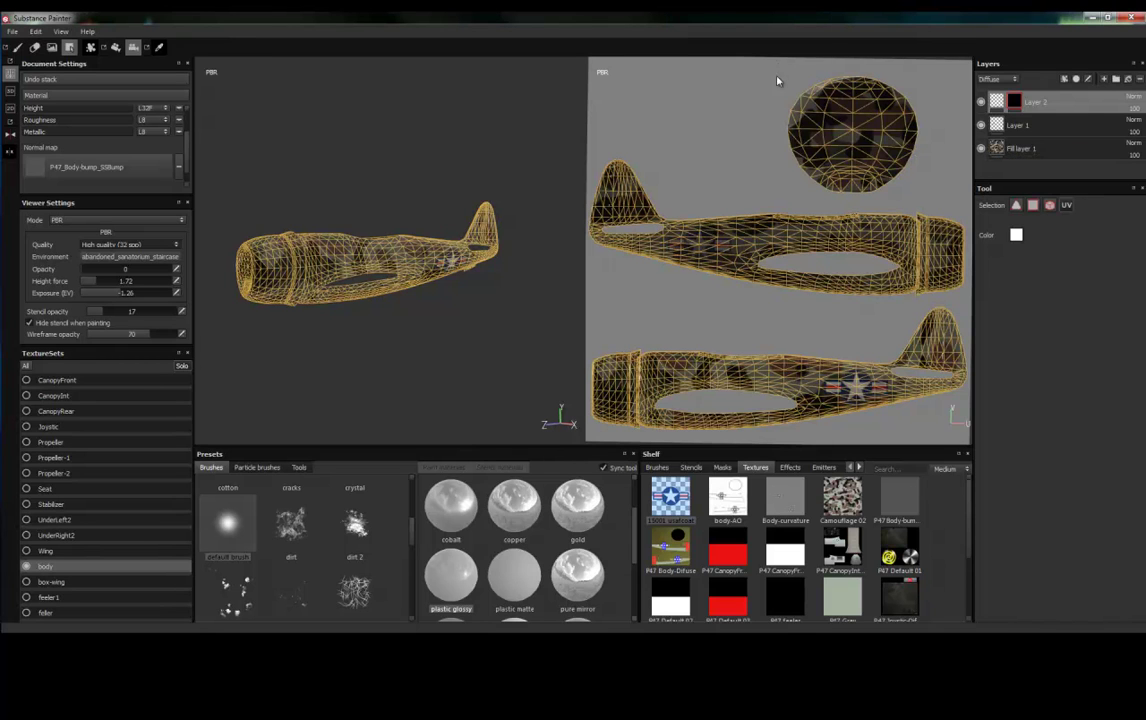
click(843, 181)
mouse_move(997, 101)
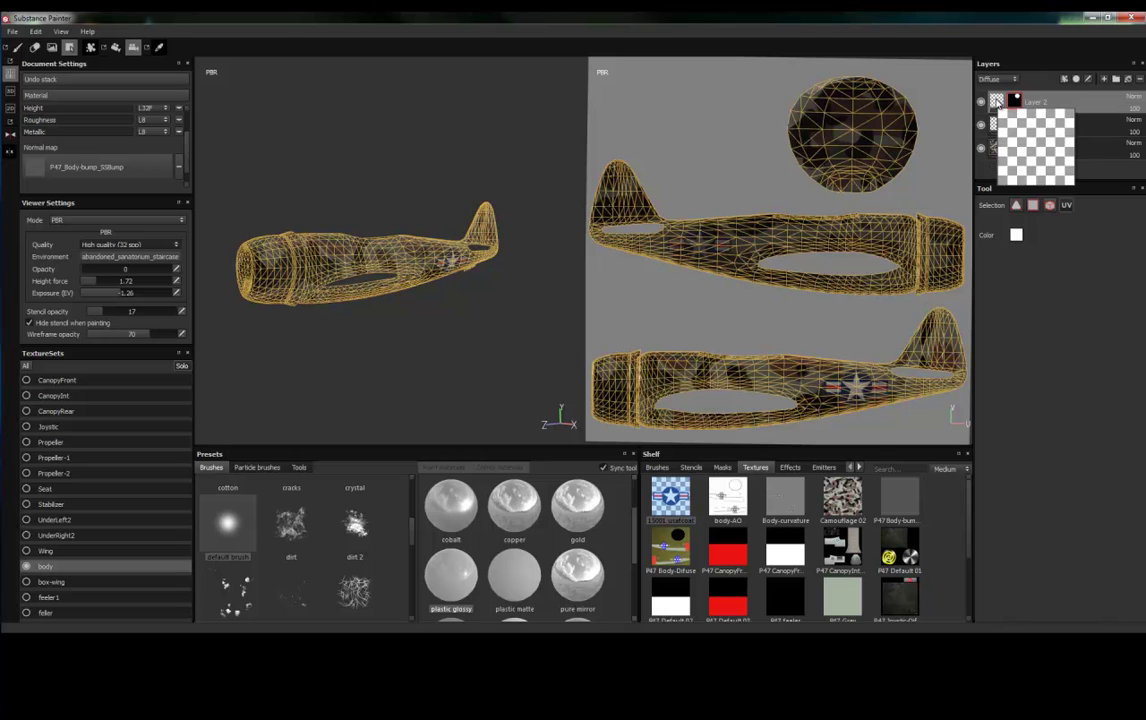
click(996, 101)
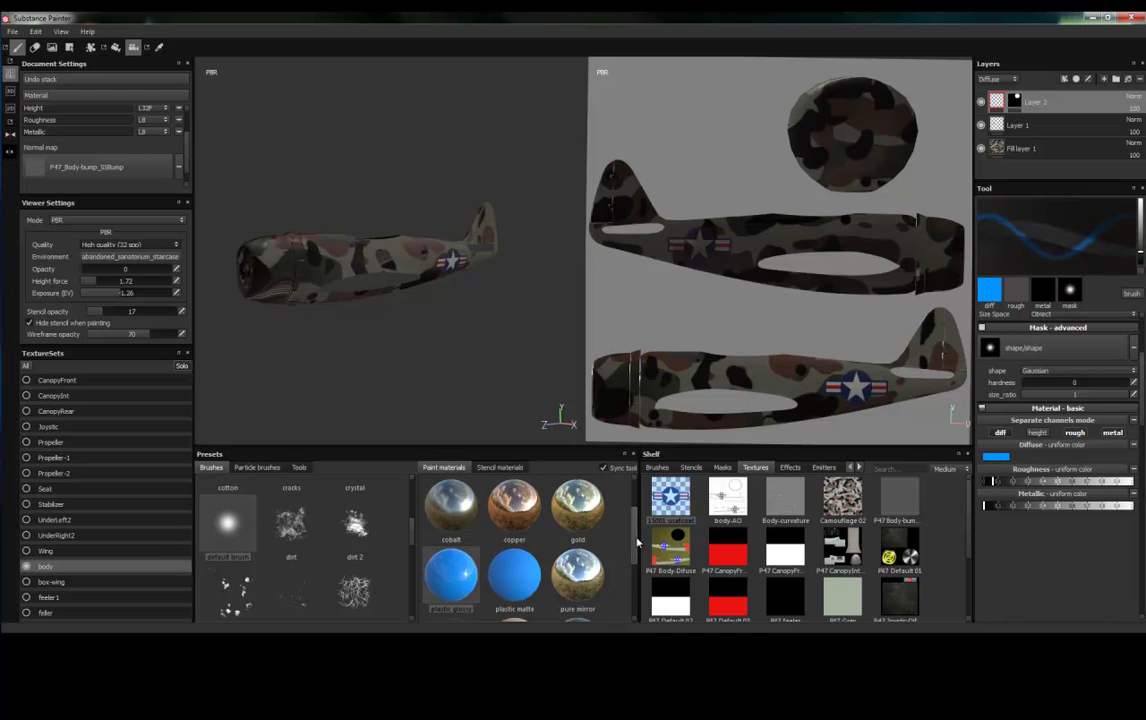
scroll(620, 535, up, 2)
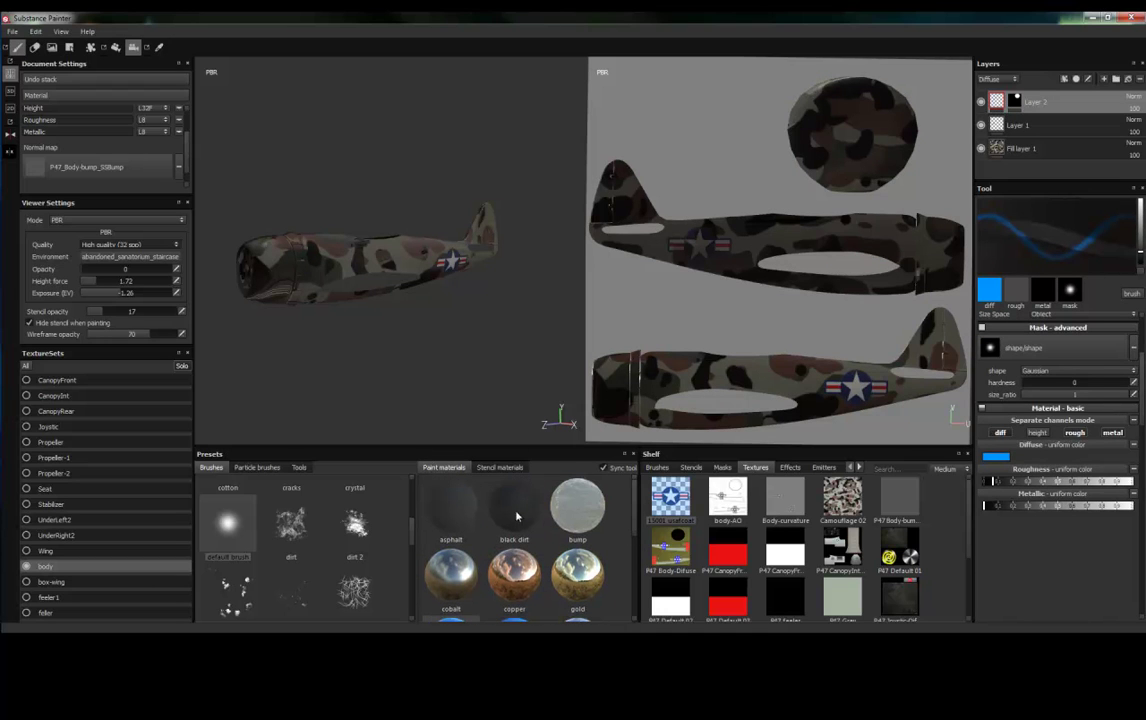
click(513, 515)
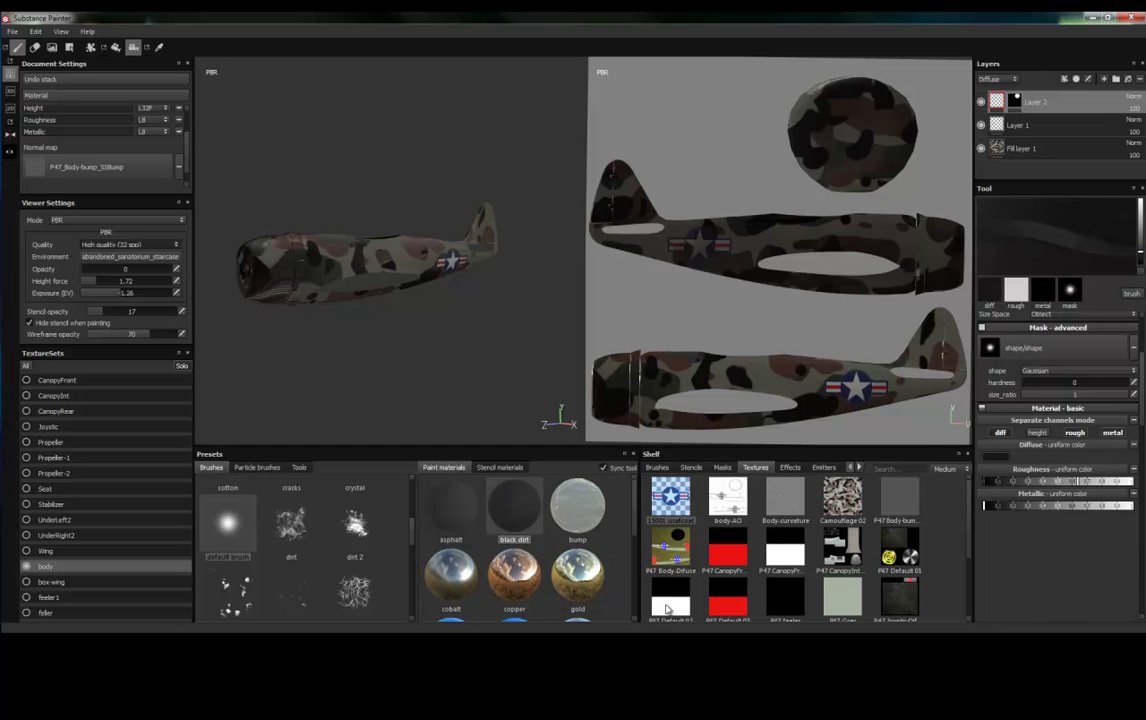
Load plastic matte with diffuse colour pure black (0, 0, 0) and turn the plane nose-on.
scroll(636, 505, down, 2)
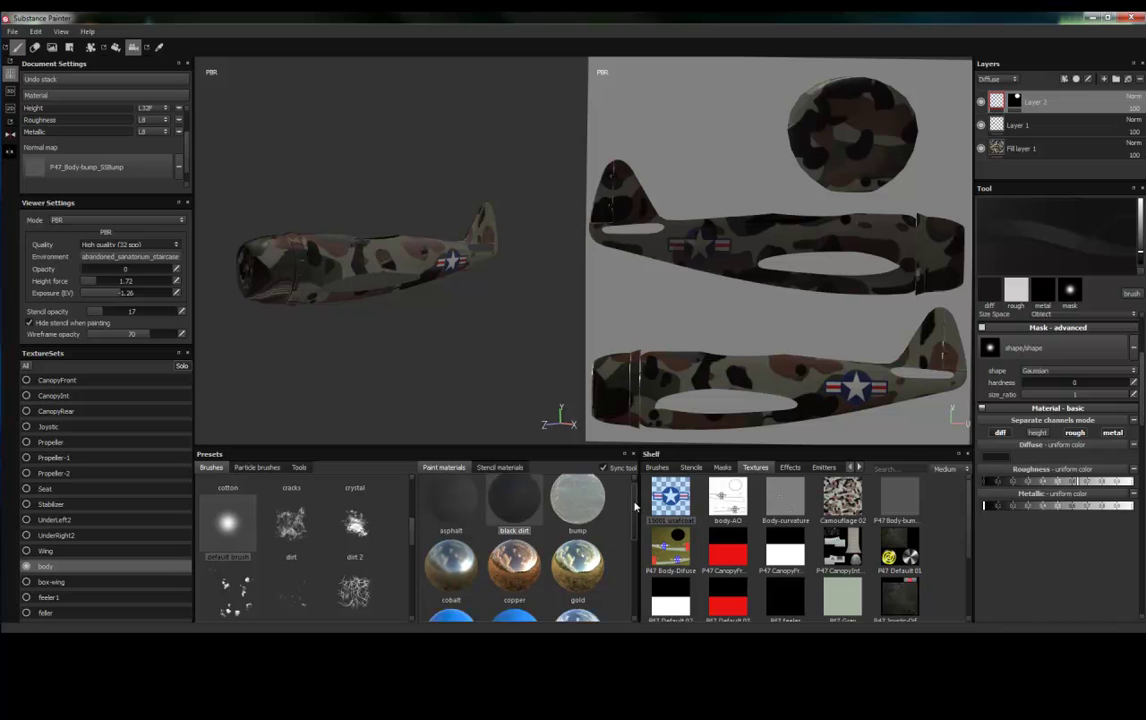
click(509, 561)
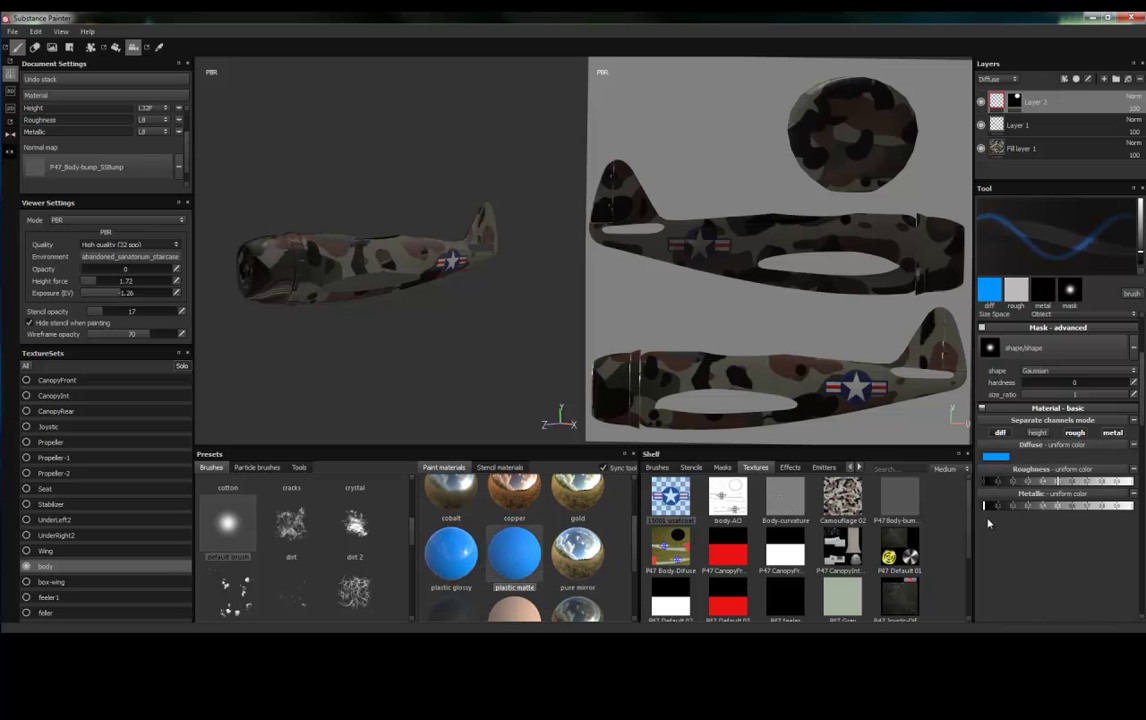
click(1000, 457)
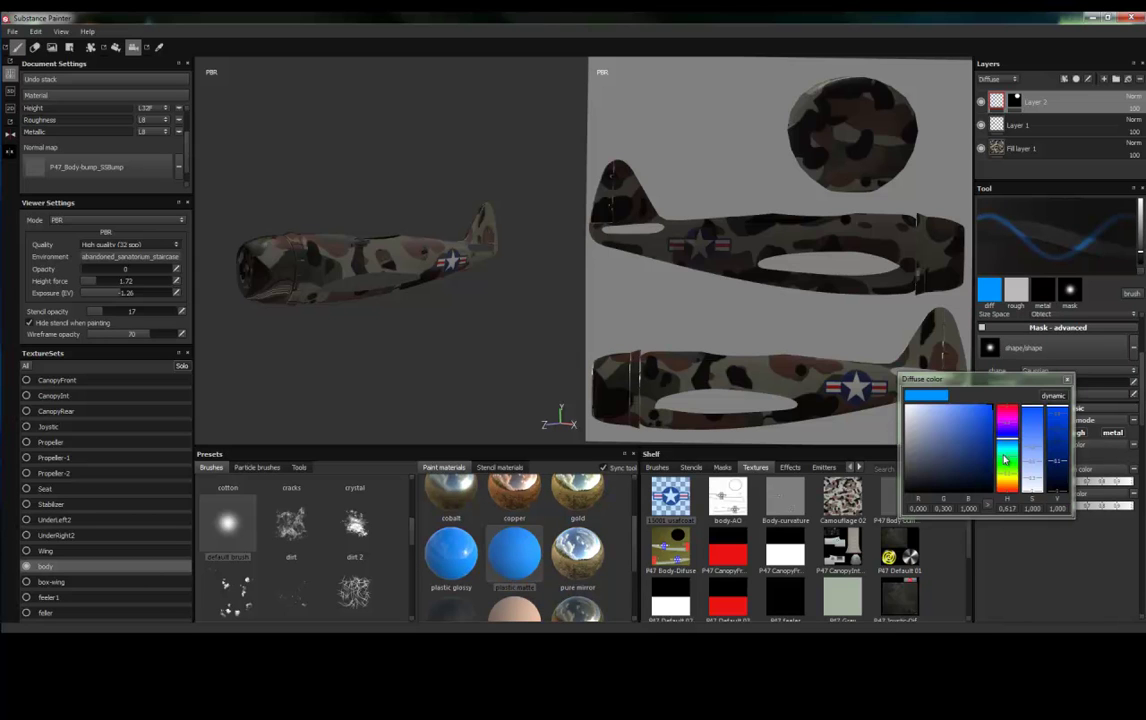
click(912, 493)
drag(1036, 488, 1056, 496)
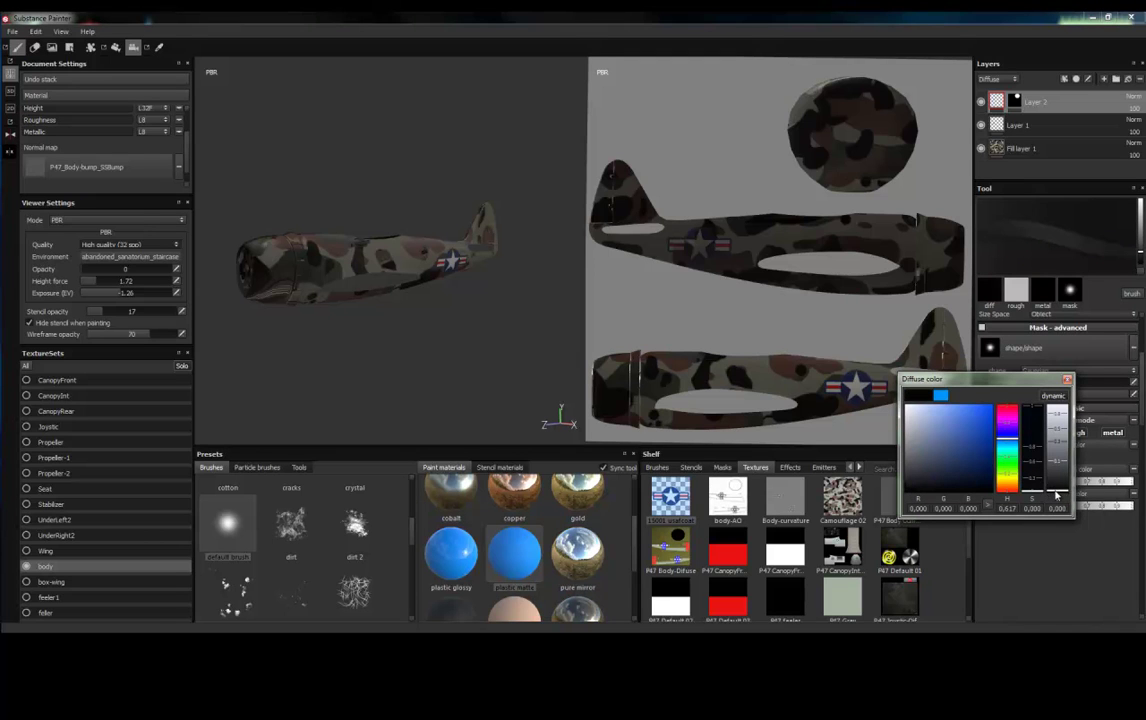
click(1068, 380)
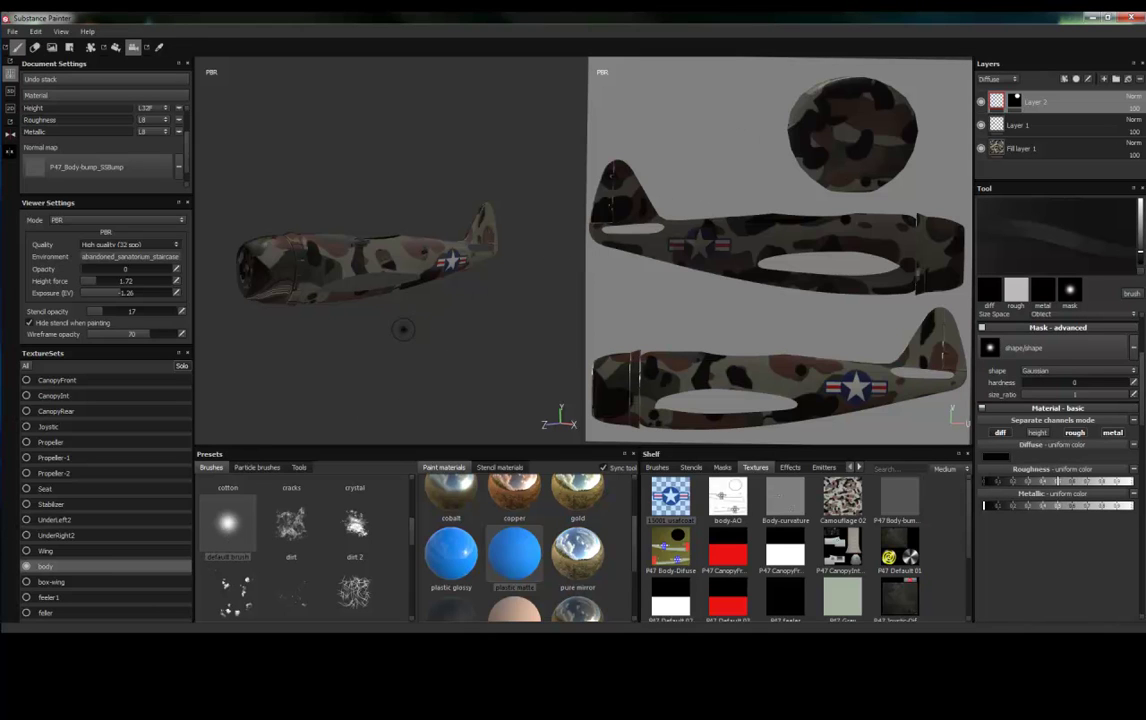
alt+drag(376, 357, 450, 358)
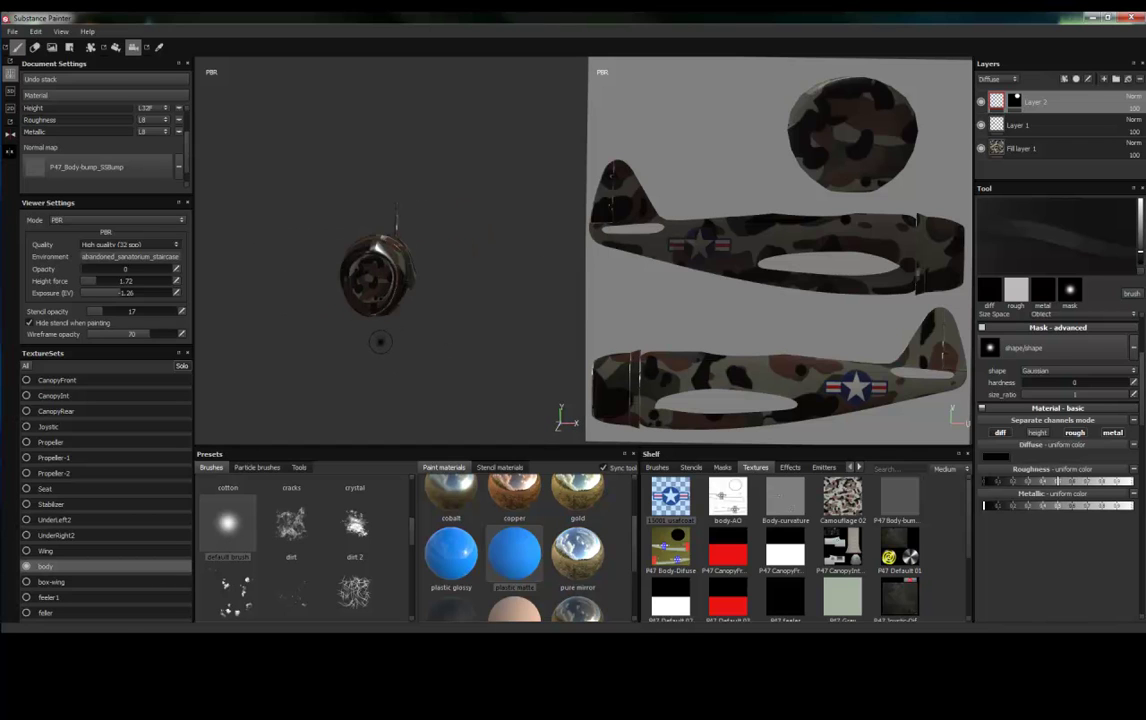
Paint the spinner solid black and switch the brush shape to Disc.
mouse_move(379, 343)
mouse_down()
mouse_move(372, 270)
mouse_move(349, 285)
mouse_up()
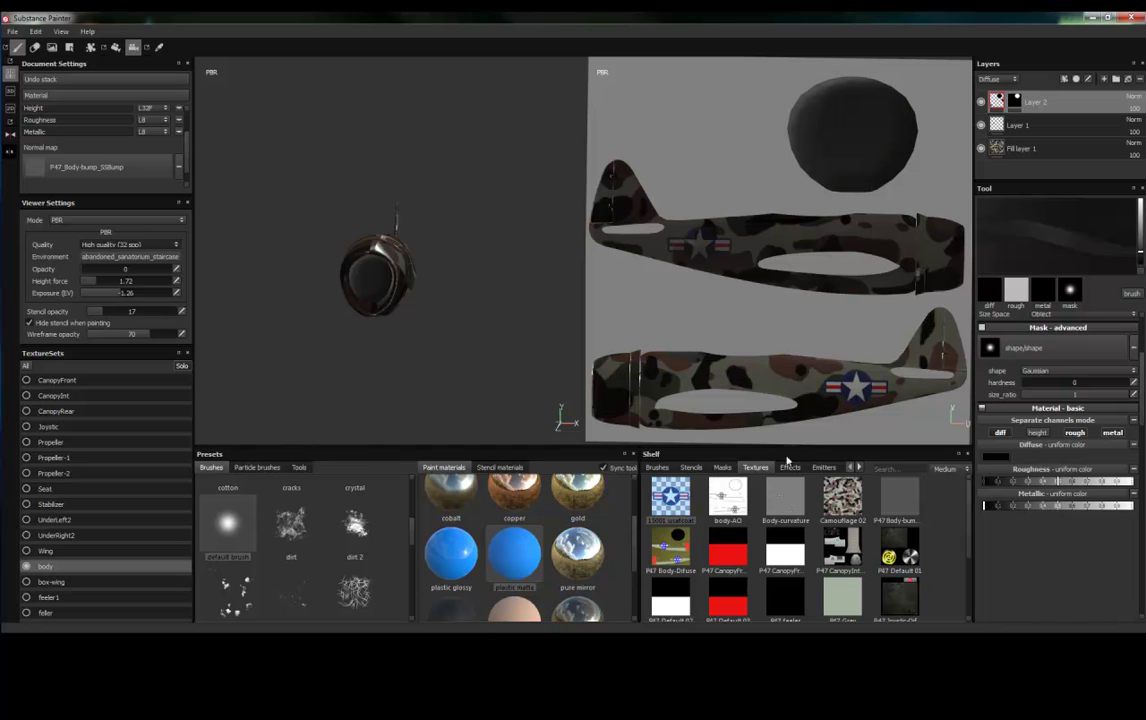
click(1068, 371)
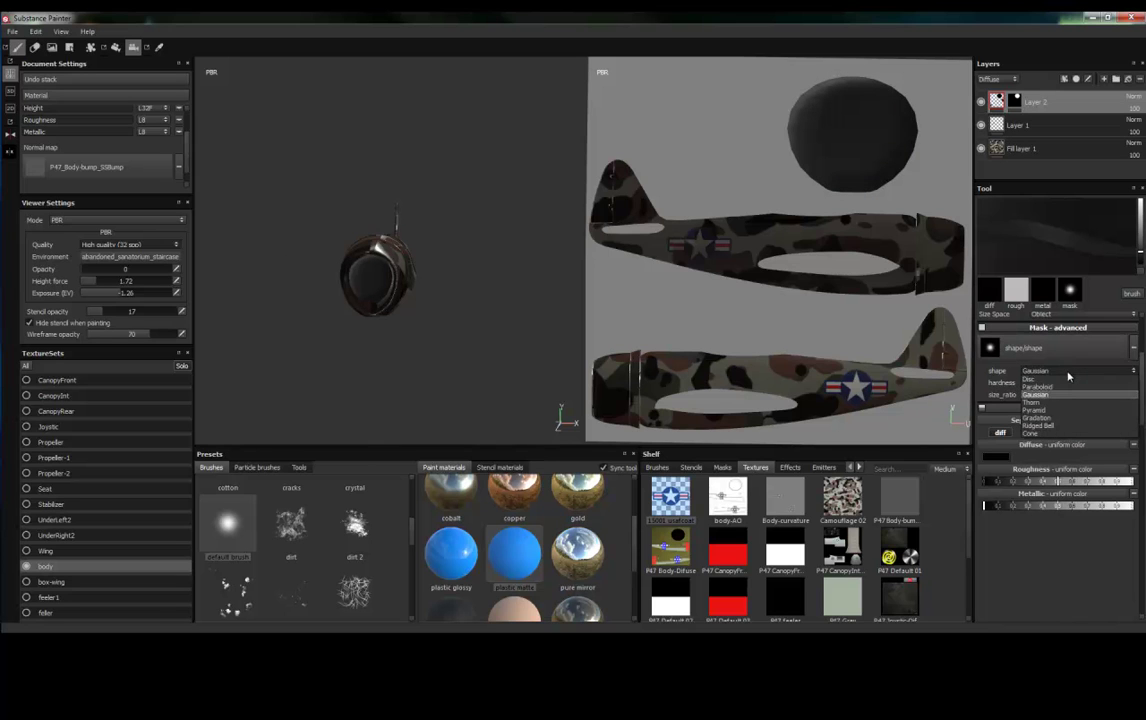
click(1030, 379)
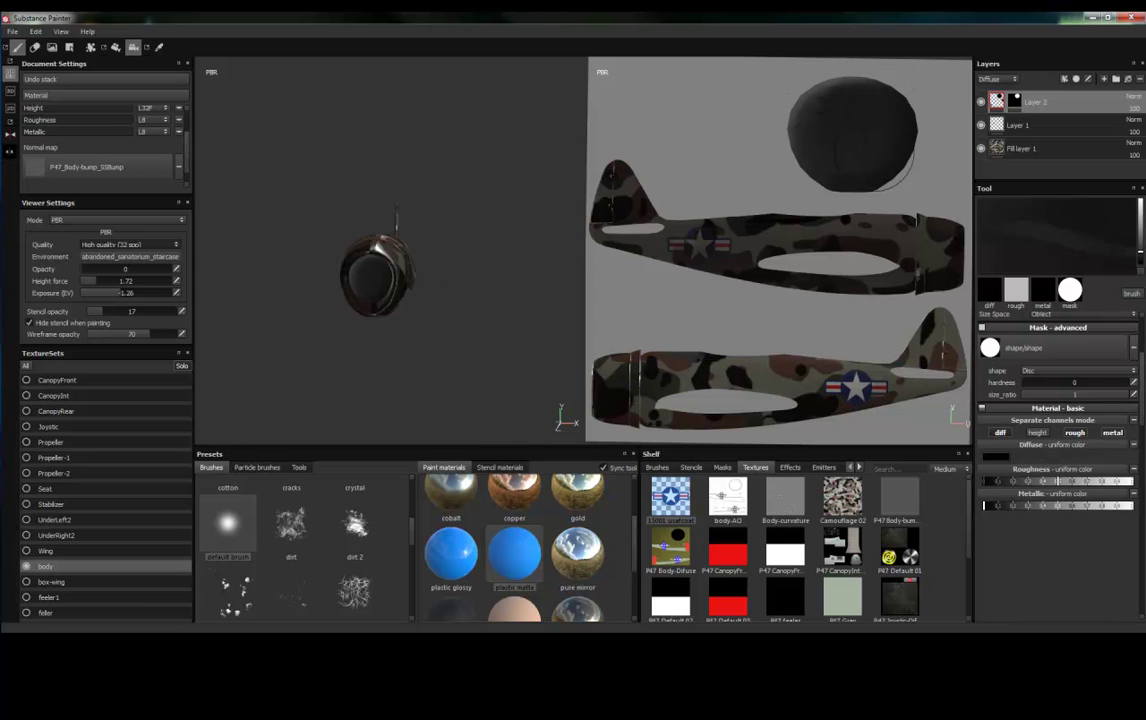
Switch the brush back to Gaussian and dab dark paint on the fuselage nose.
scroll(400, 280, up, 2)
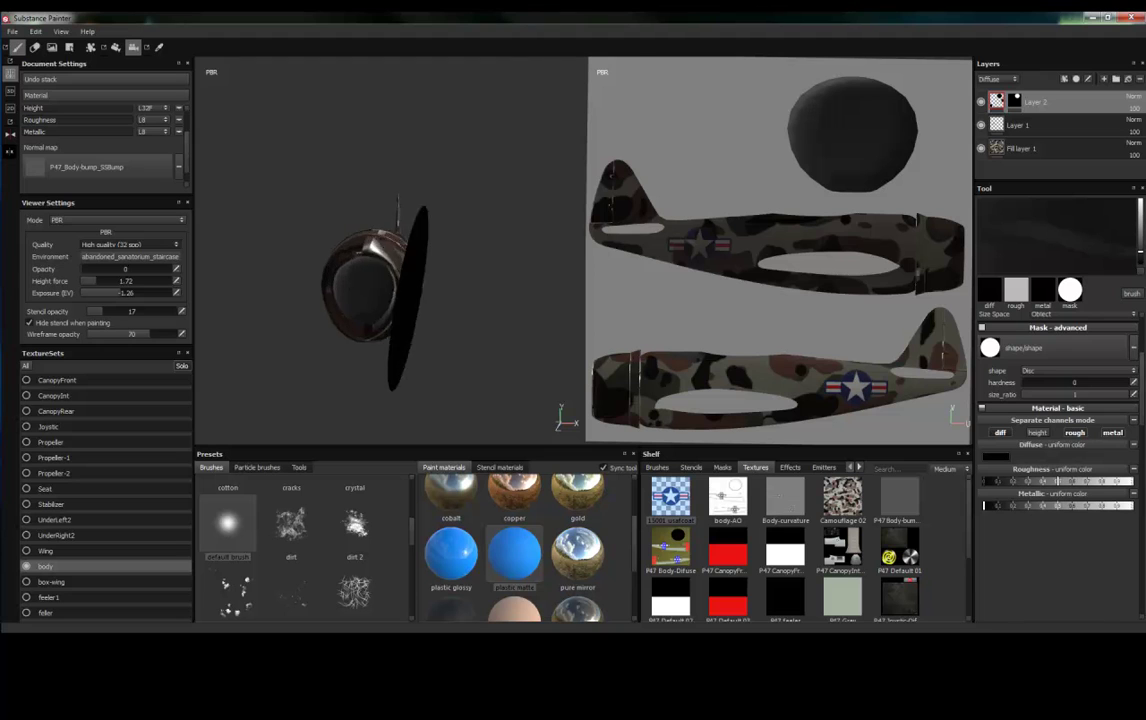
alt+drag(410, 290, 462, 272)
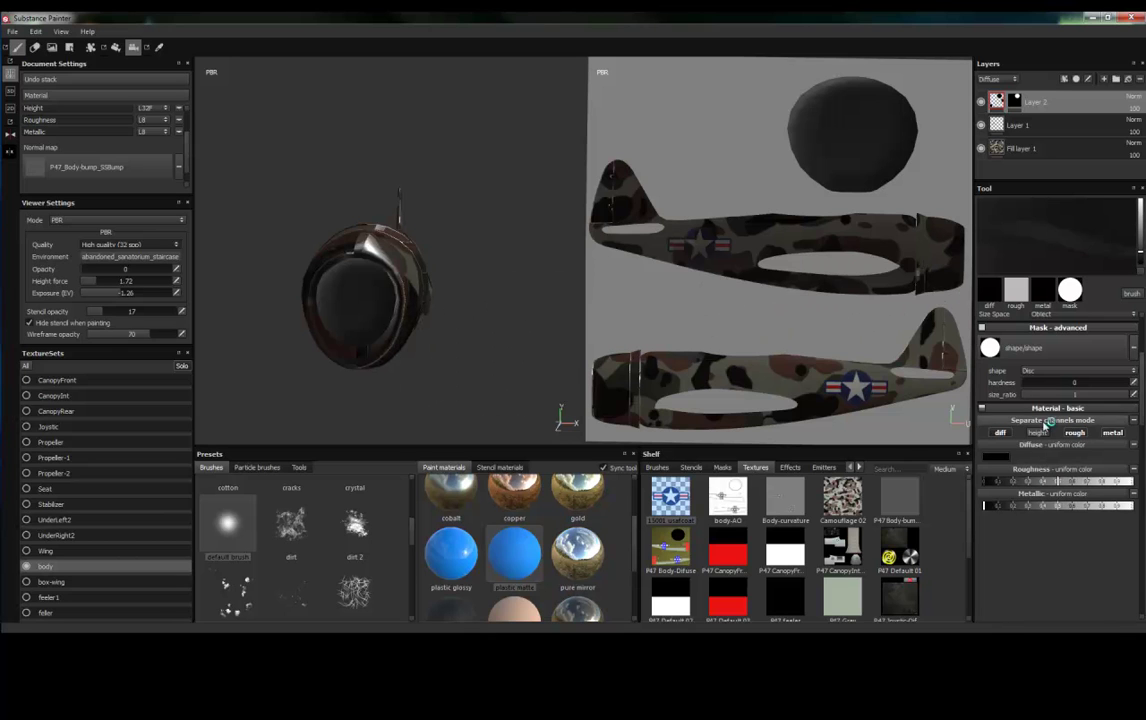
click(1060, 371)
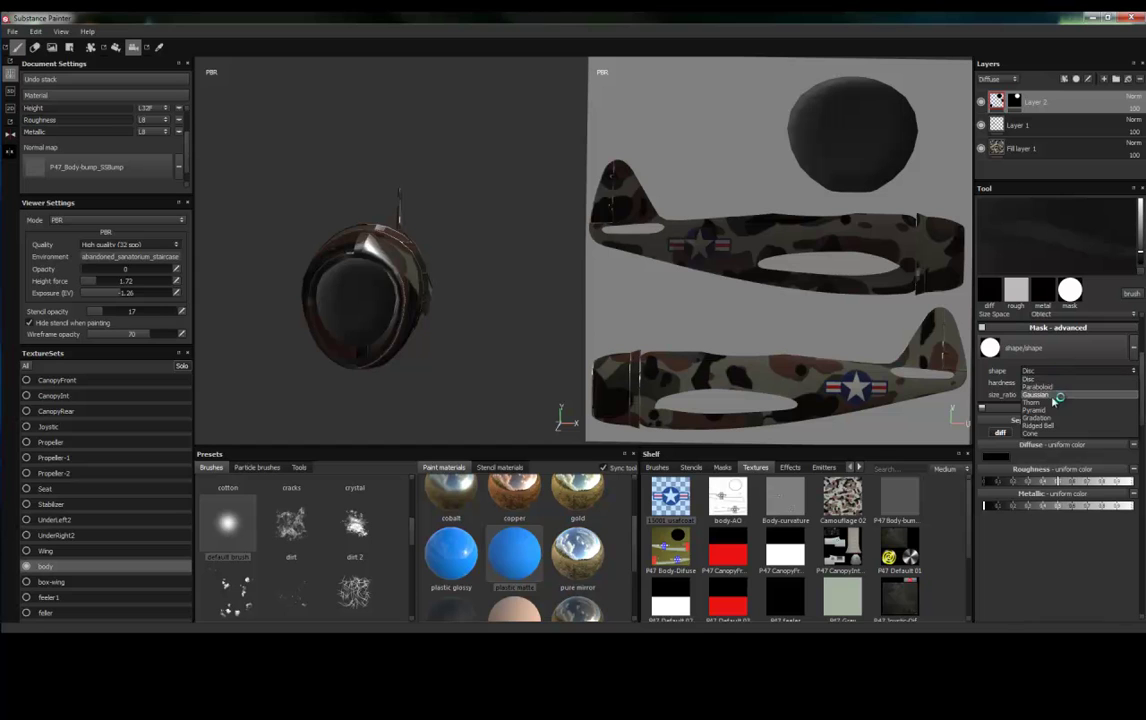
click(1052, 397)
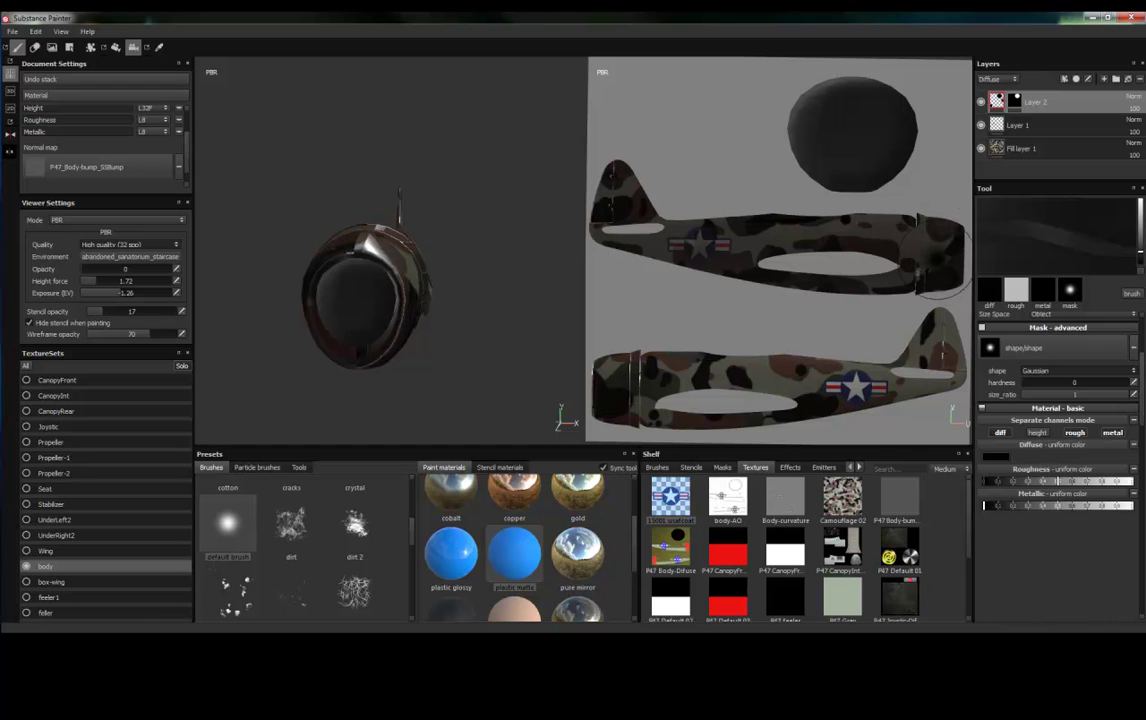
click(936, 262)
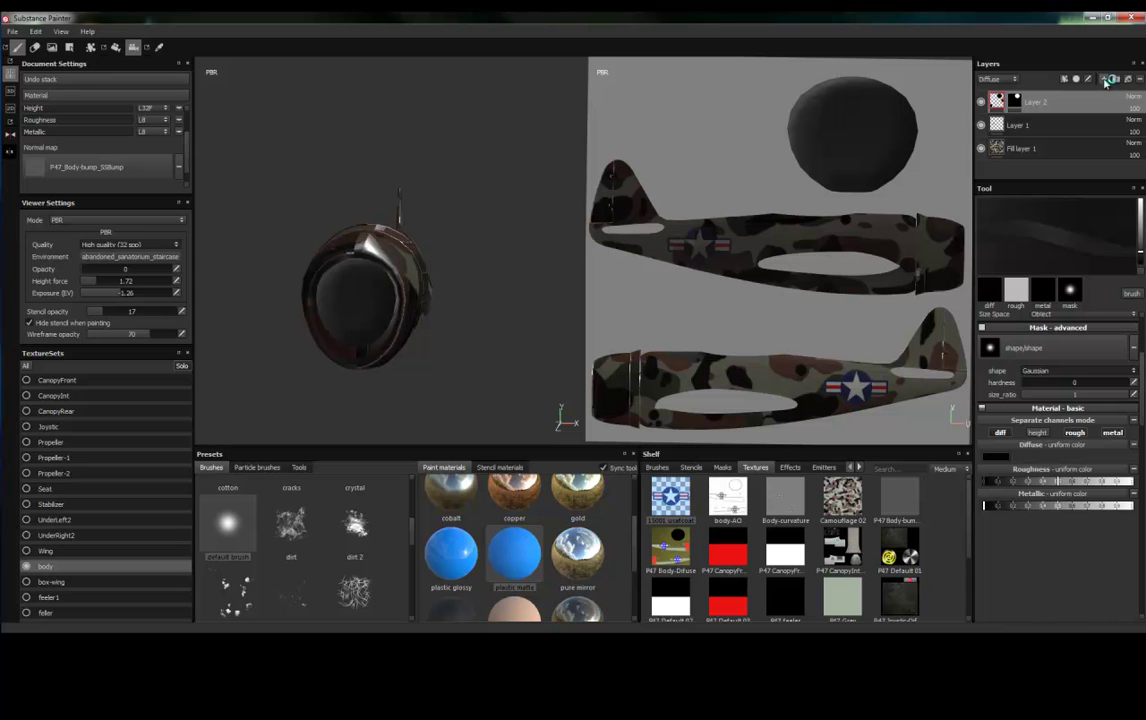
Add empty Layer 3, frame the nose area of the texture sheet, and switch to mesh selection.
click(1104, 79)
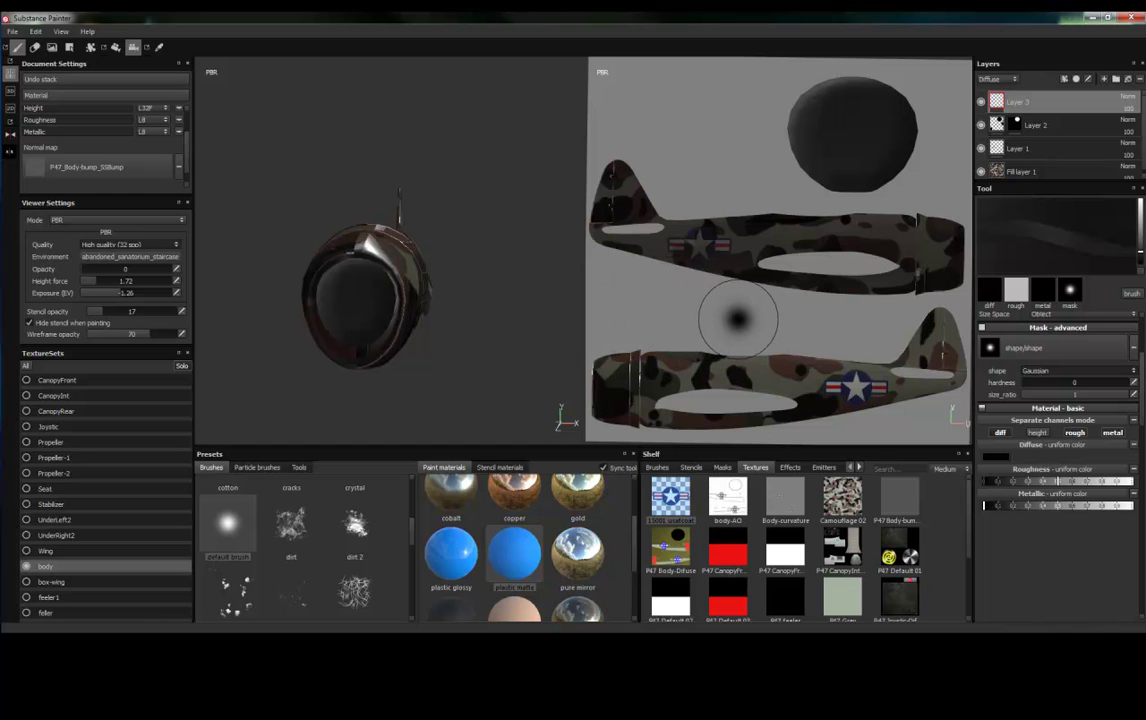
middle_drag(738, 319, 599, 322)
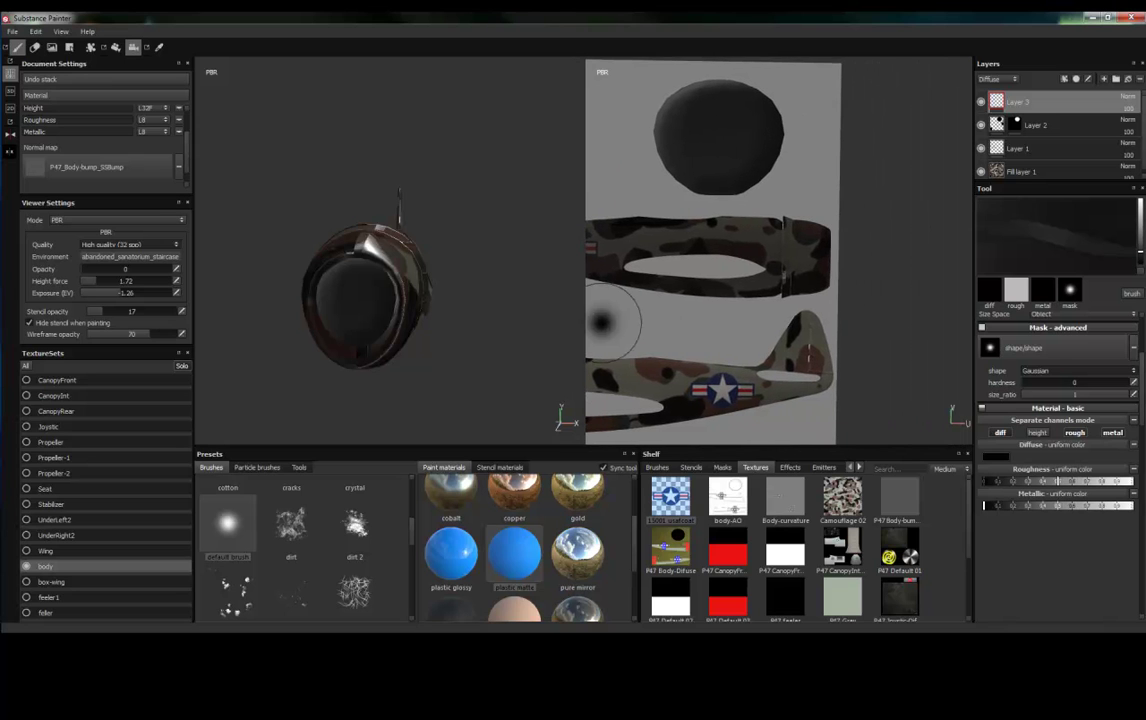
scroll(602, 322, down, 2)
scroll(673, 322, up, 2)
scroll(672, 335, up, 1)
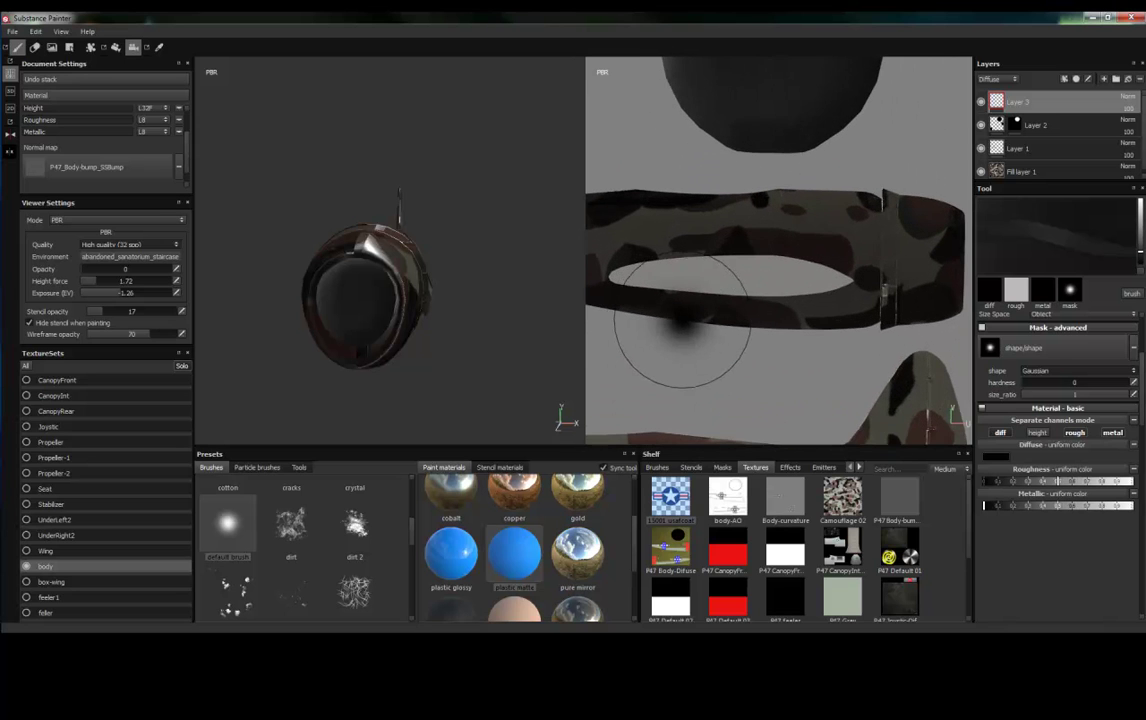
middle_drag(735, 325, 672, 322)
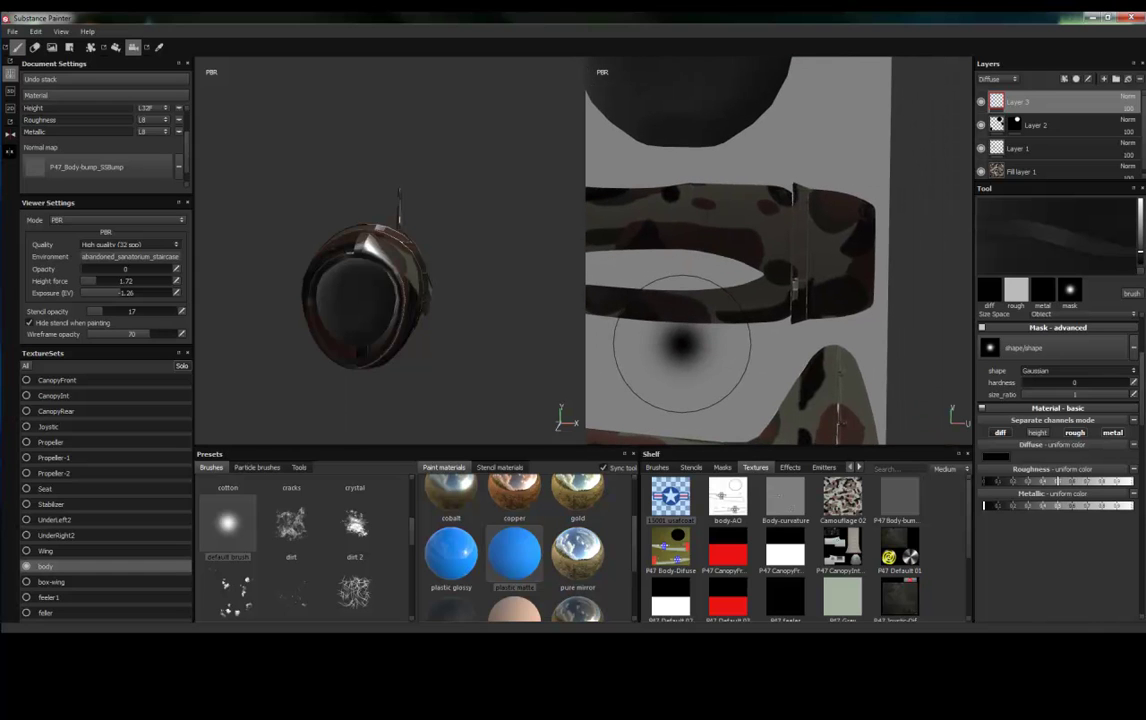
middle_drag(681, 343, 684, 343)
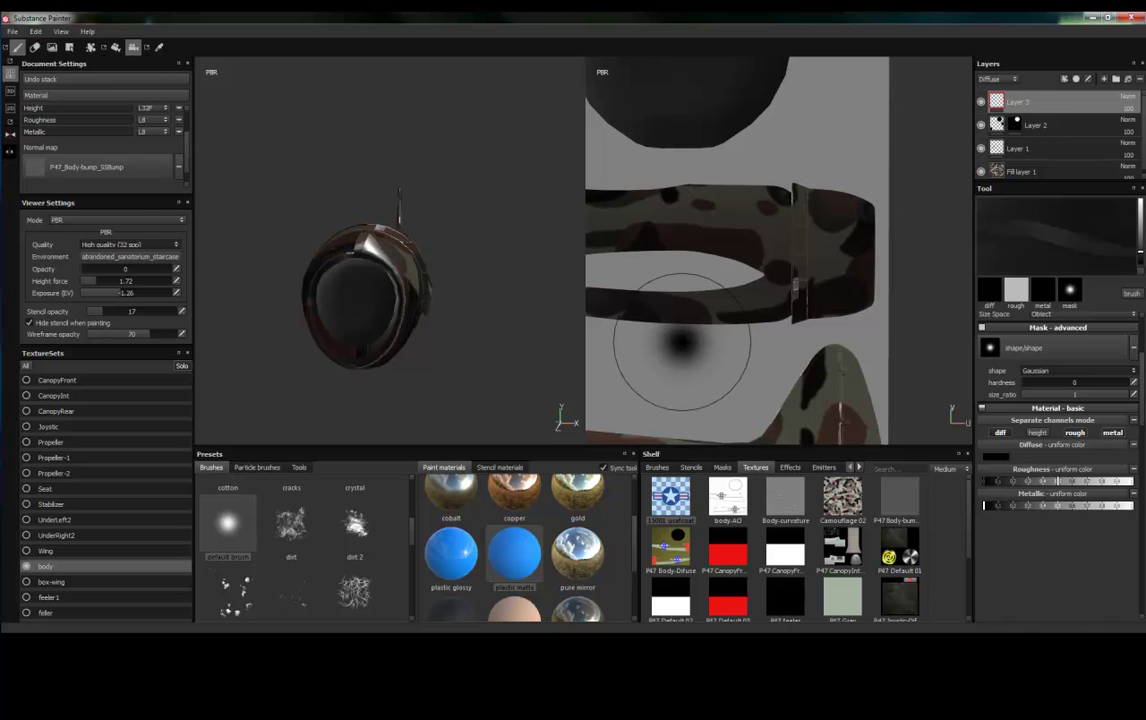
key(4)
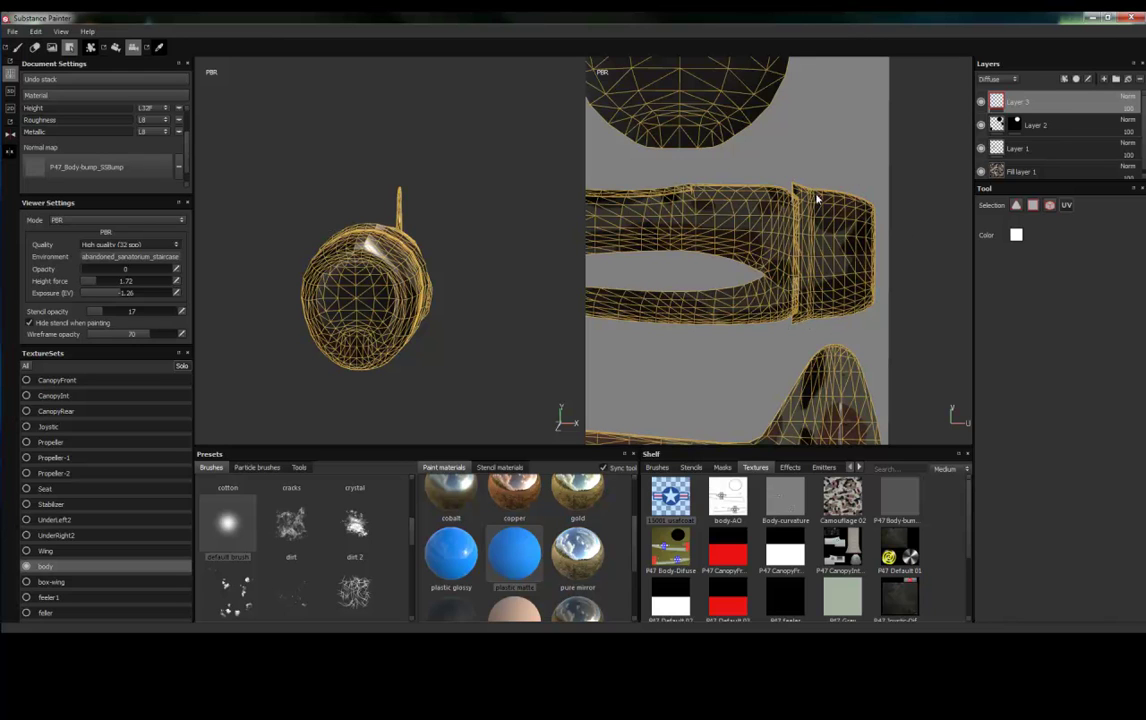
Give Layer 3 a black mask with the nose cowl band filled in, then ready the brush.
right_click(1025, 102)
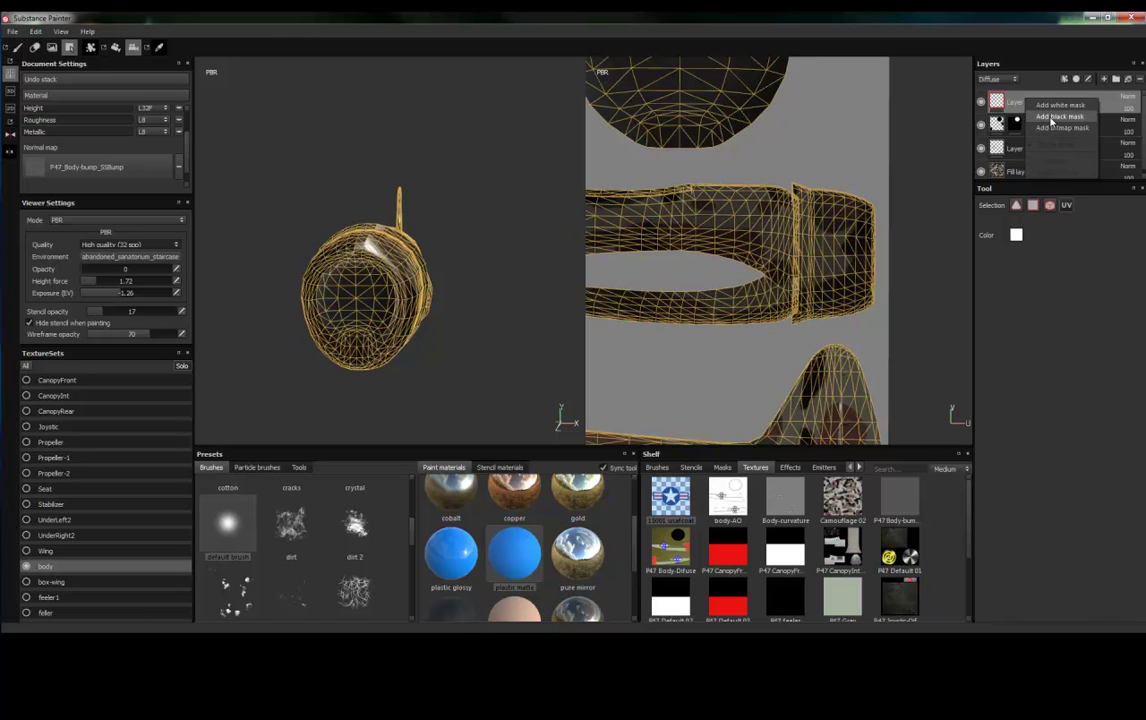
click(1050, 118)
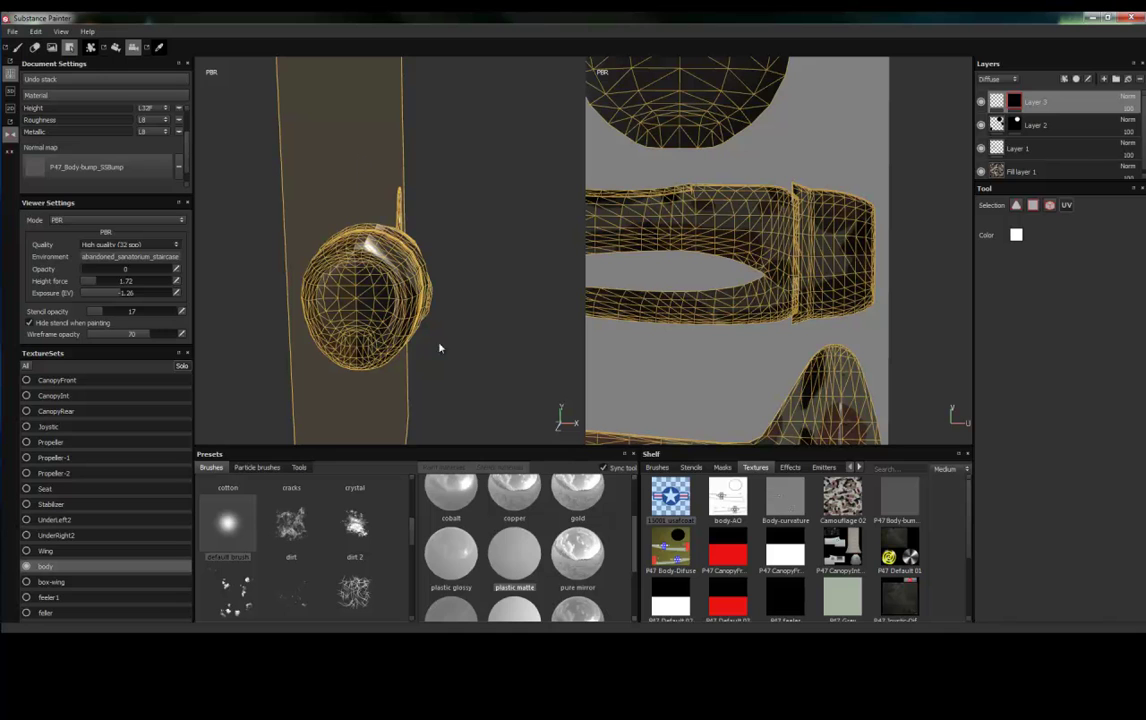
mouse_move(492, 307)
alt+mouse_down()
mouse_move(409, 307)
mouse_move(448, 295)
alt+mouse_up()
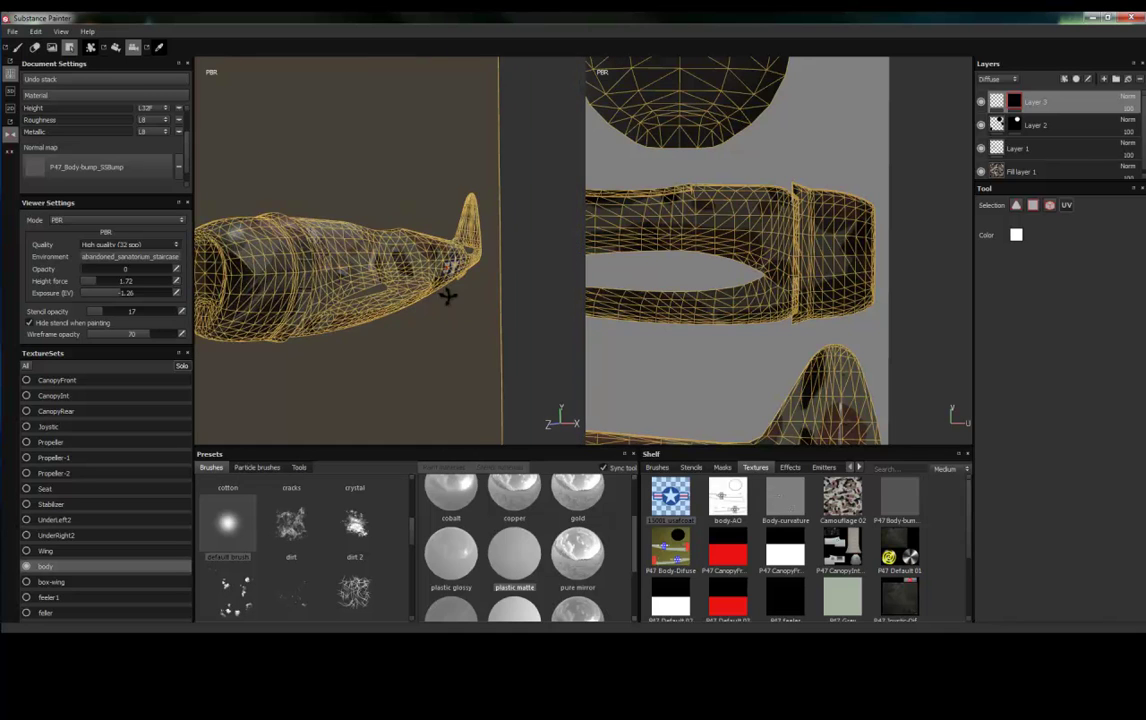
scroll(460, 300, down, 3)
scroll(466, 299, down, 2)
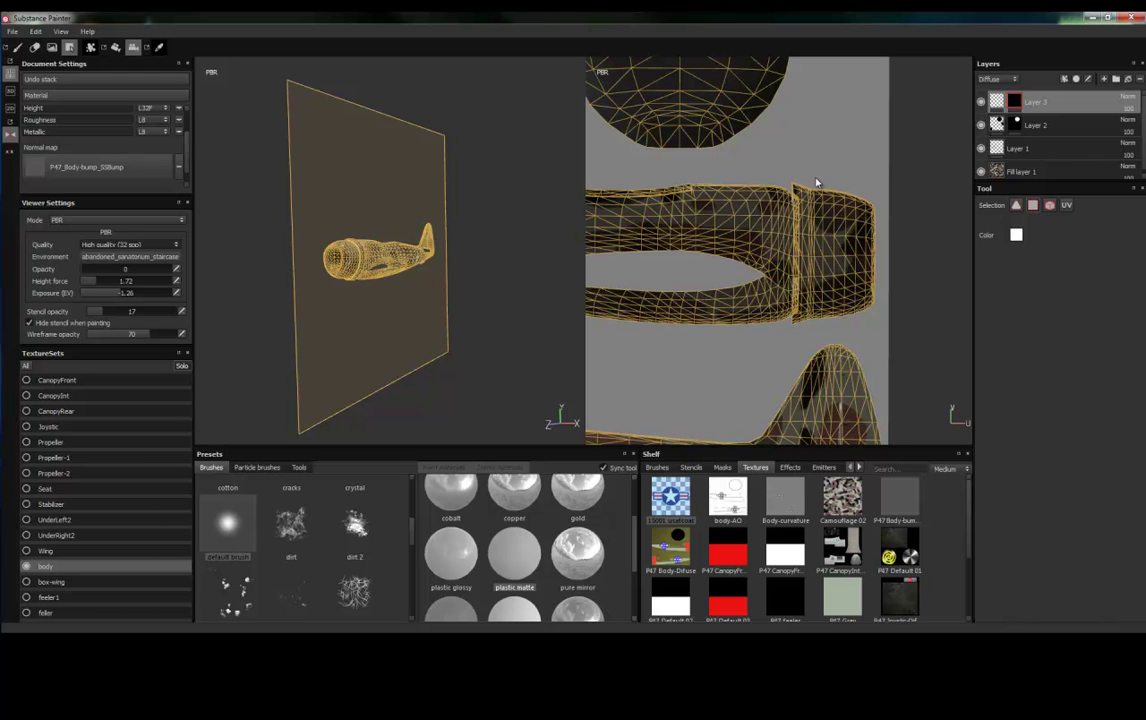
drag(826, 265, 886, 333)
click(997, 102)
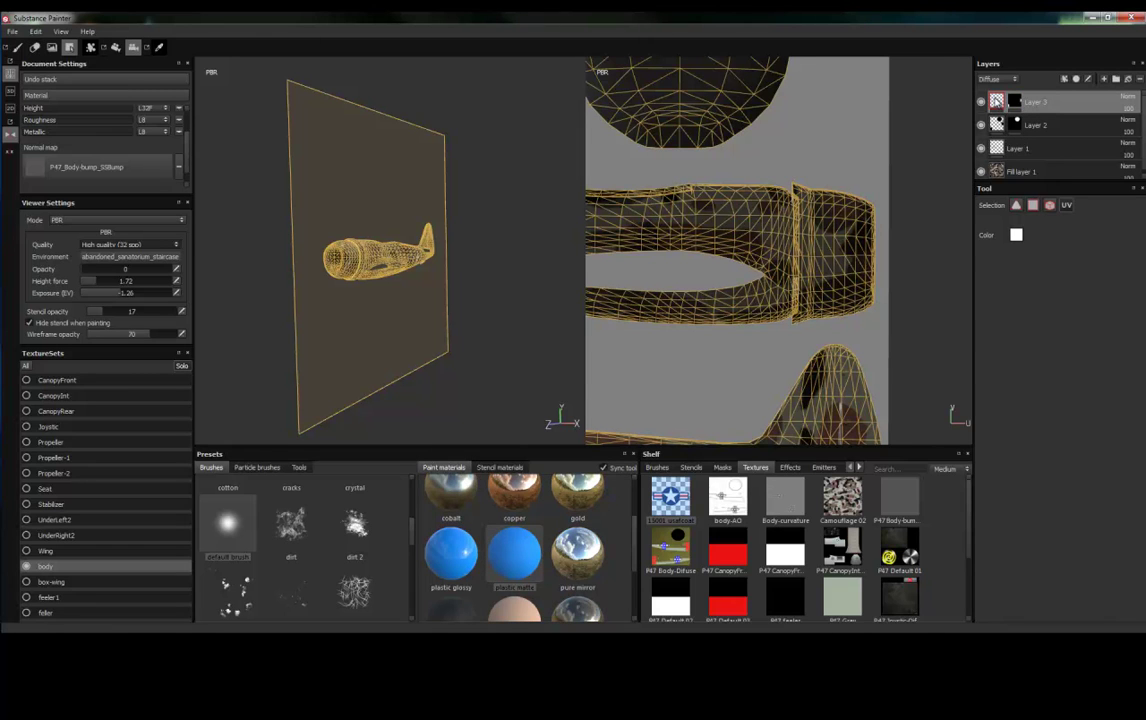
key(1)
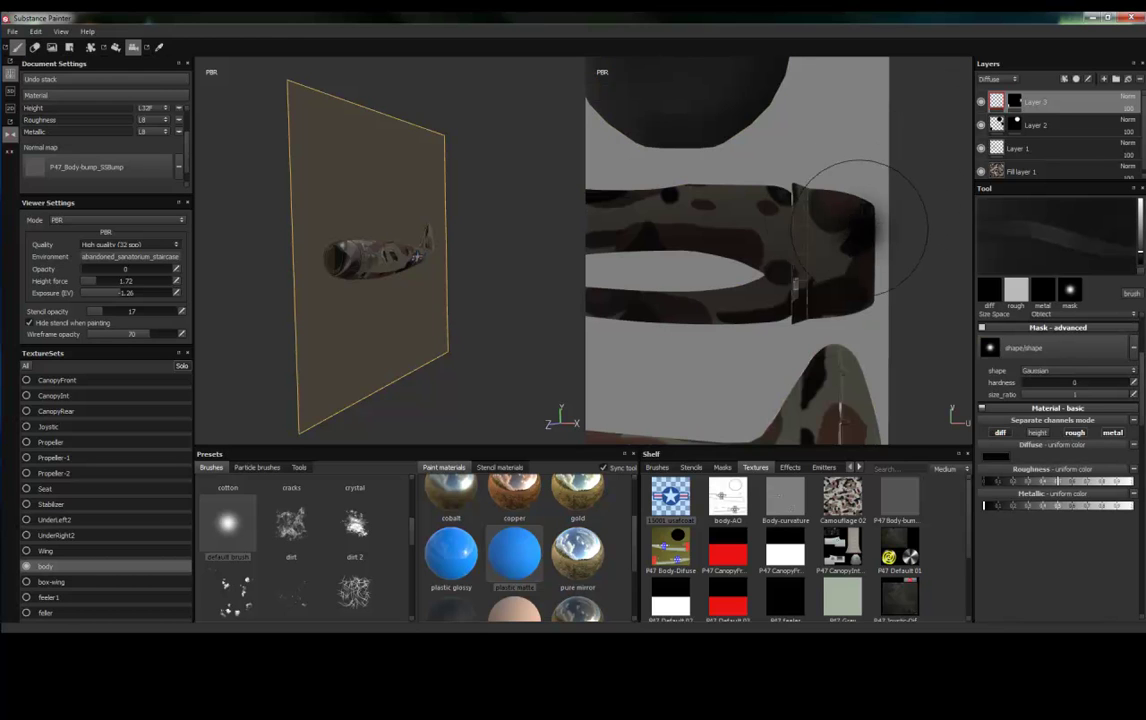
Paint the P47's nose cowl band with red Plastic matte on Layer 3.
alt+drag(506, 325, 461, 333)
scroll(474, 333, up, 5)
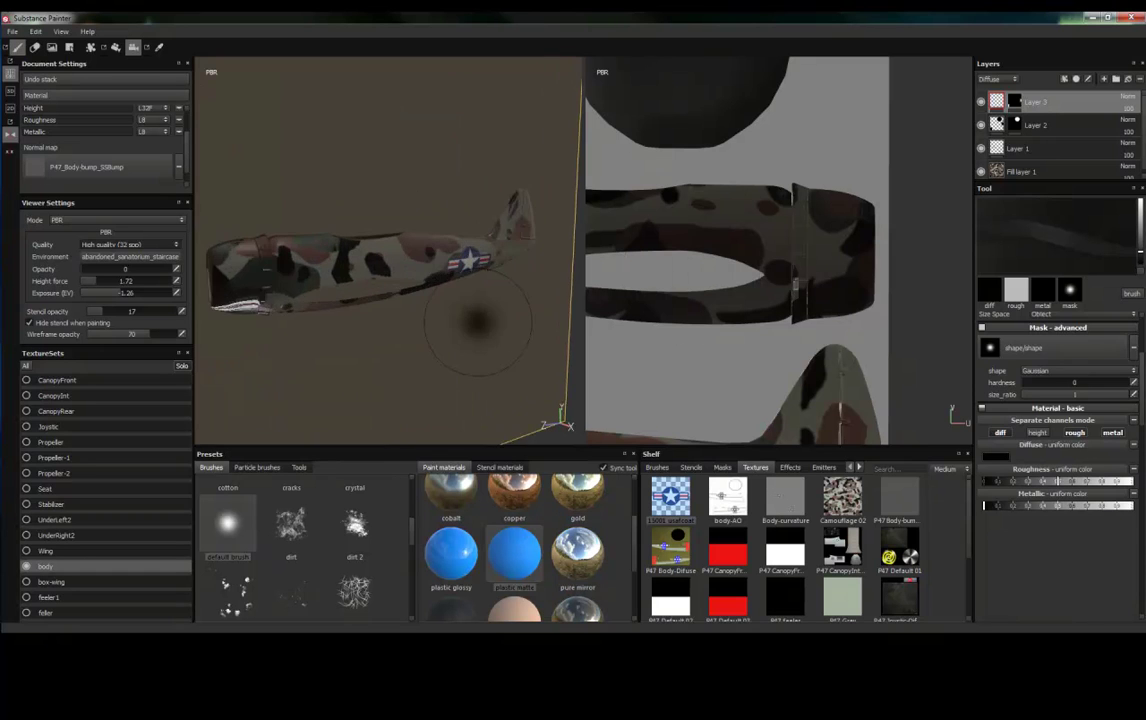
scroll(478, 322, up, 2)
alt+drag(450, 345, 537, 348)
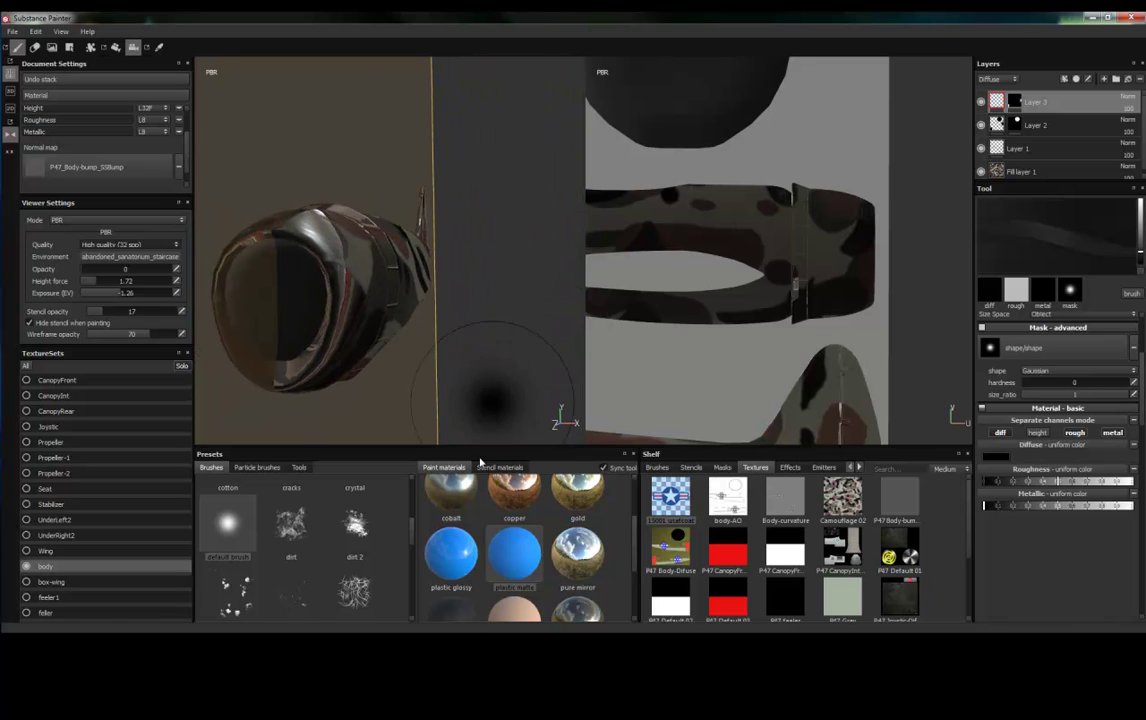
click(517, 561)
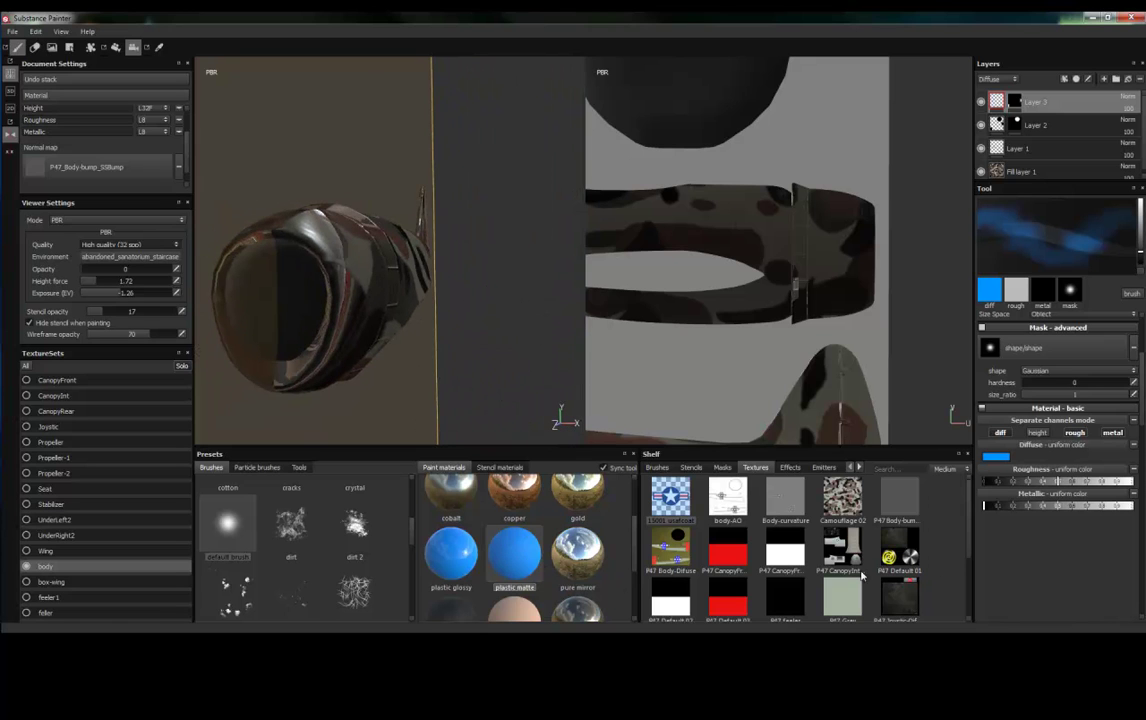
click(996, 456)
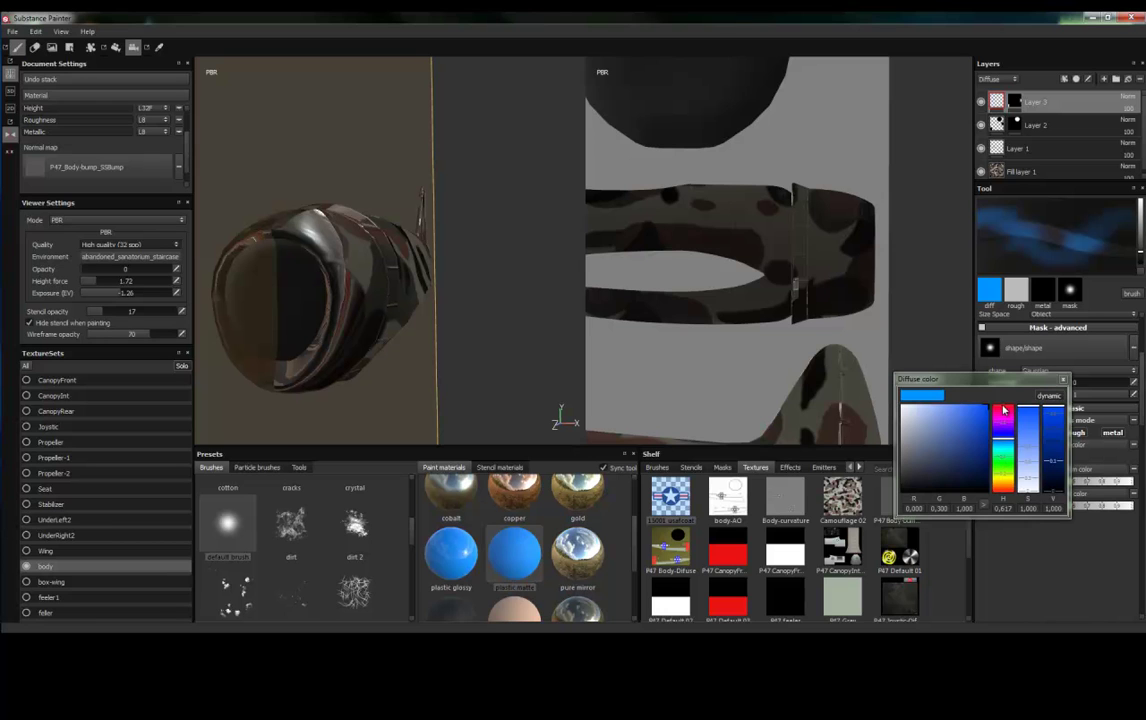
click(1004, 410)
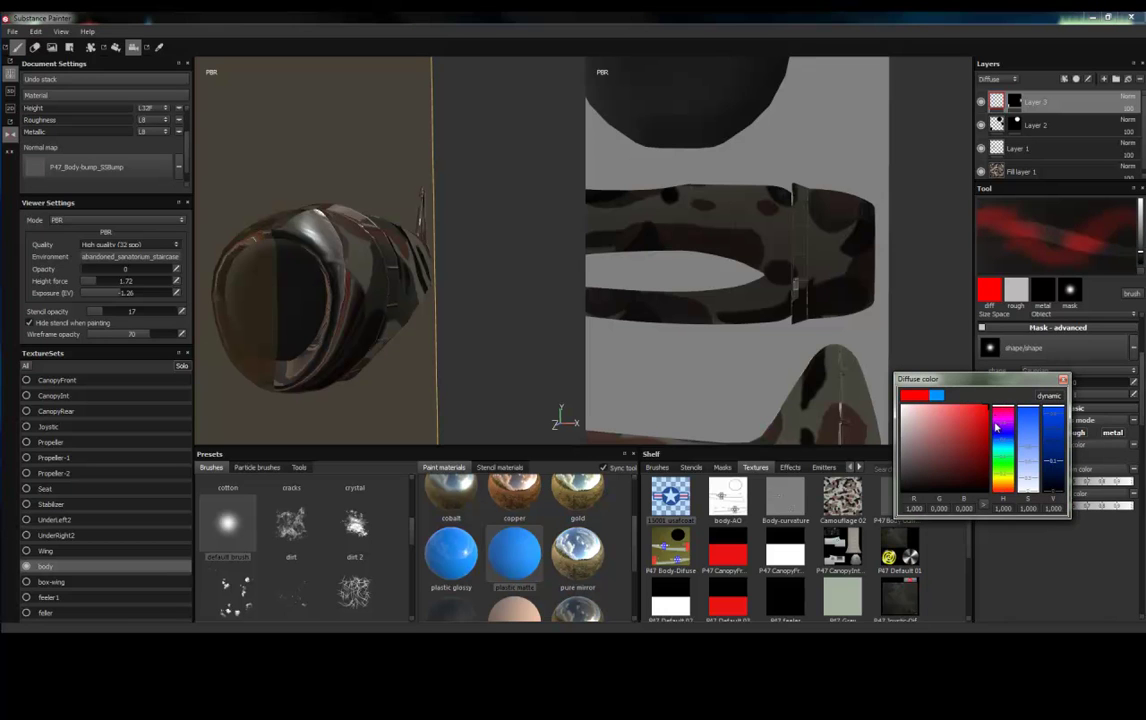
click(1063, 380)
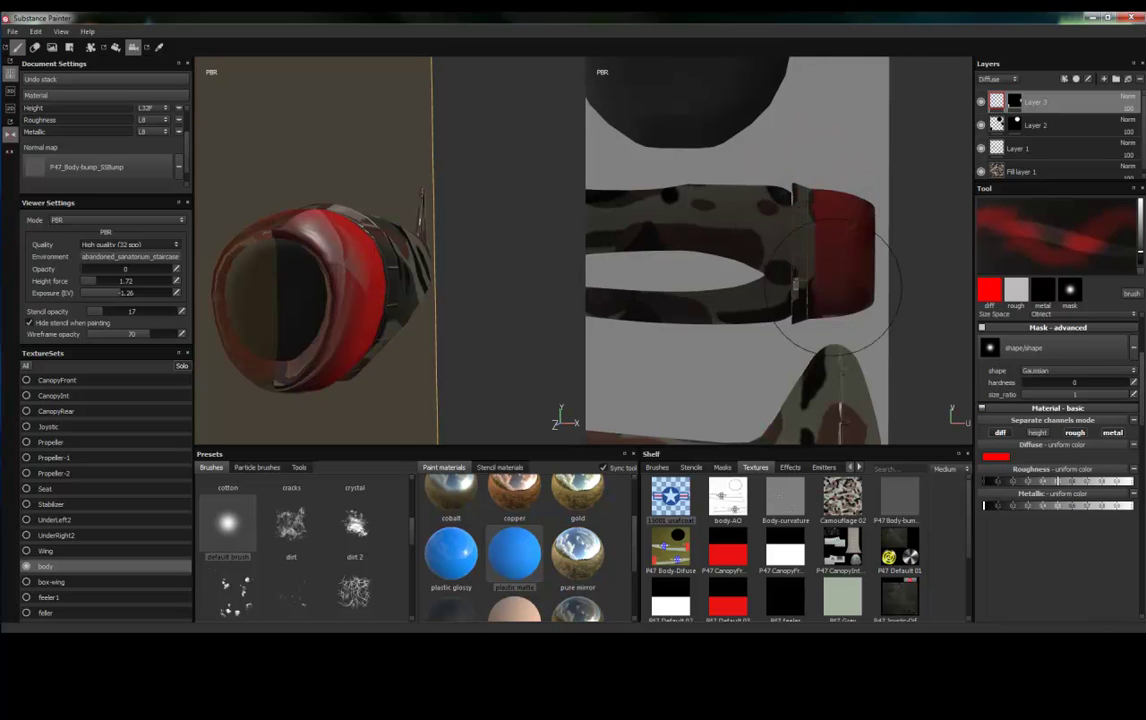
drag(822, 190, 815, 217)
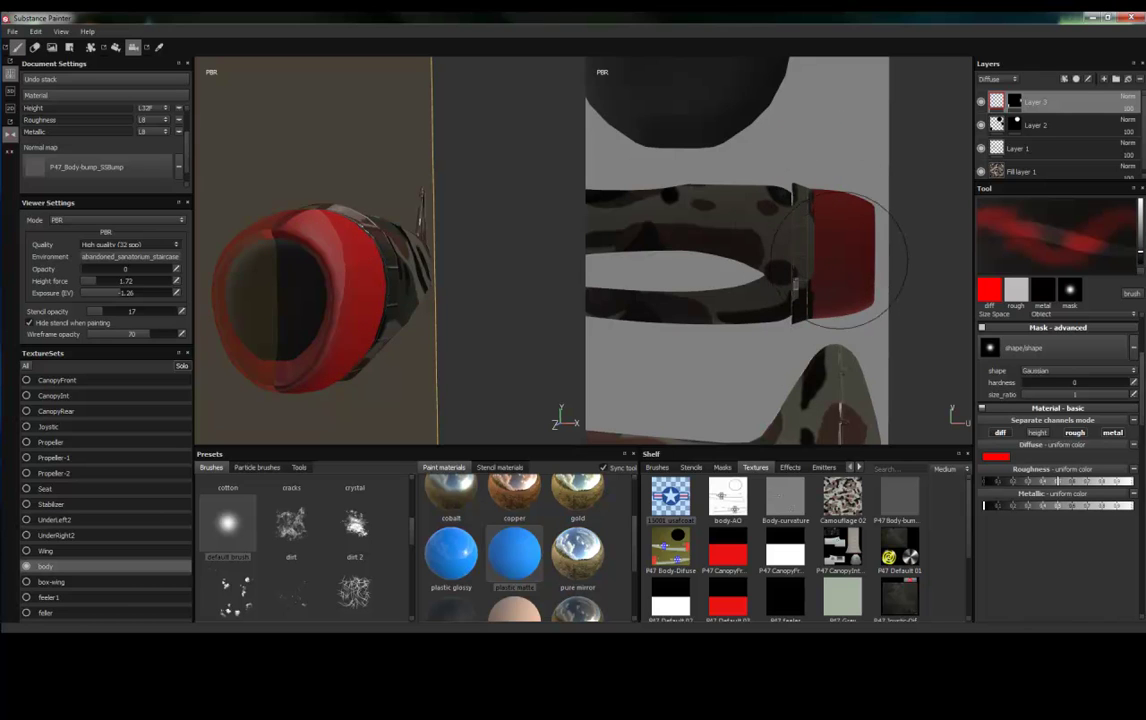
mouse_move(460, 280)
alt+mouse_down()
mouse_move(520, 295)
mouse_move(453, 318)
mouse_move(468, 282)
mouse_move(600, 287)
mouse_move(450, 258)
mouse_move(495, 247)
alt+mouse_up()
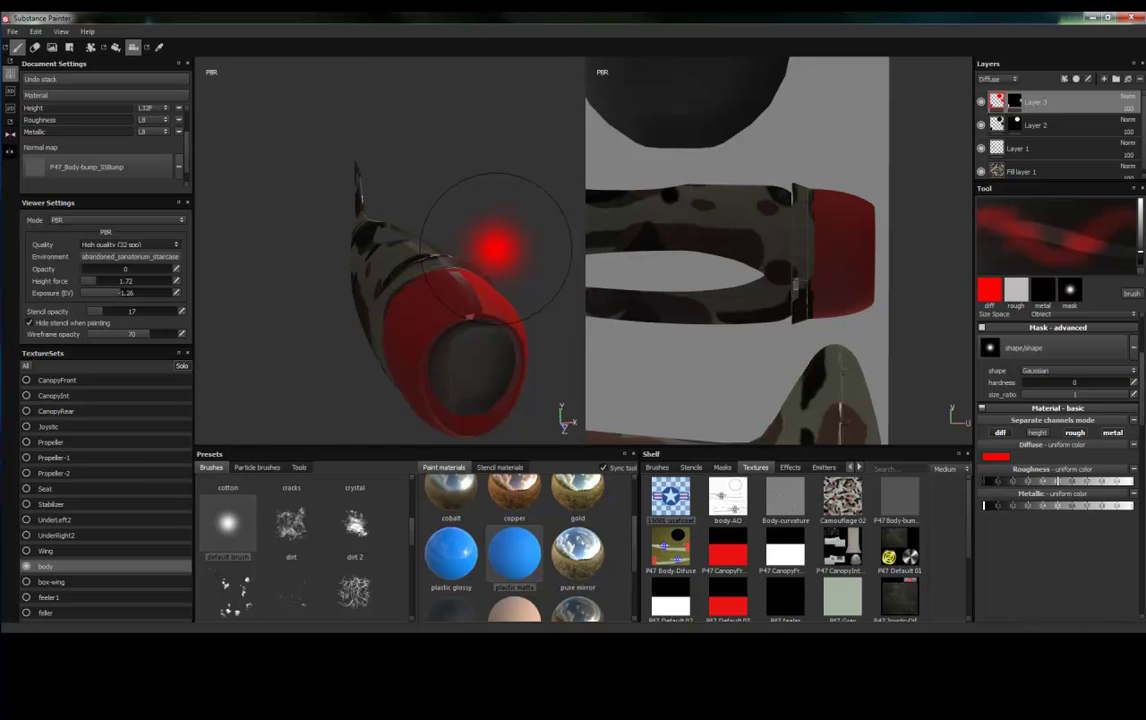
Frame the whole P47 side-on and bring up Layer 3's mask options menu.
alt+right_drag(495, 245, 504, 248)
mouse_move(504, 253)
alt+mouse_down()
mouse_move(424, 276)
mouse_move(371, 210)
mouse_move(373, 189)
mouse_move(376, 336)
mouse_move(345, 240)
alt+mouse_up()
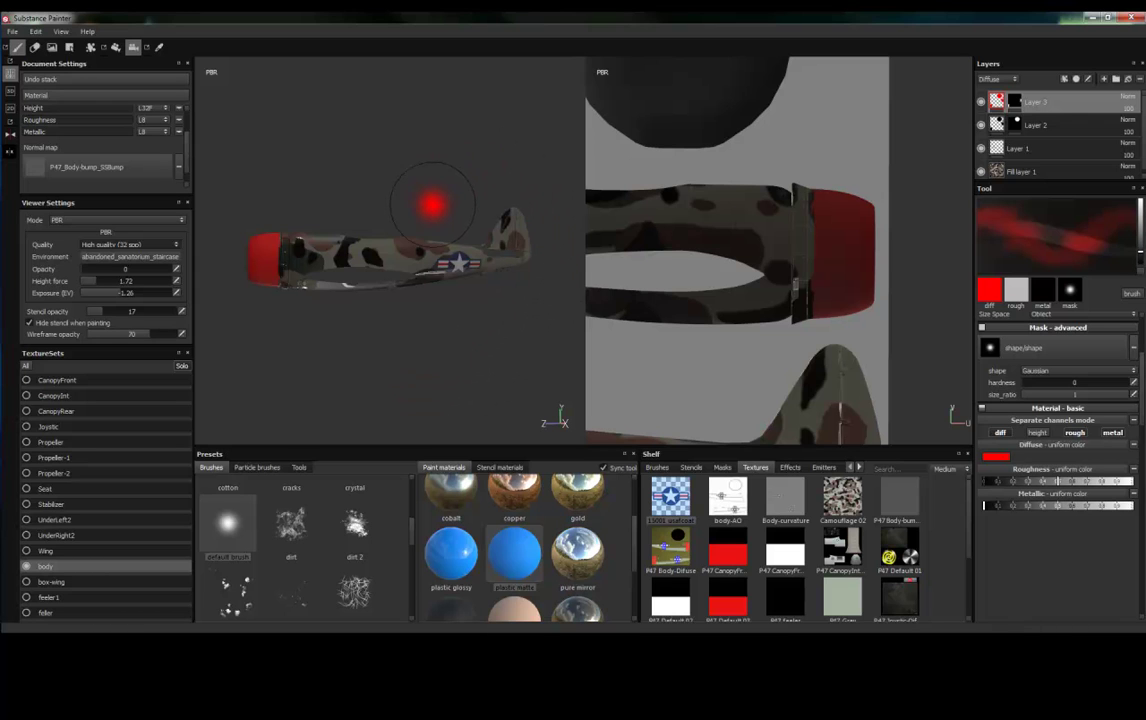
right_click(1070, 106)
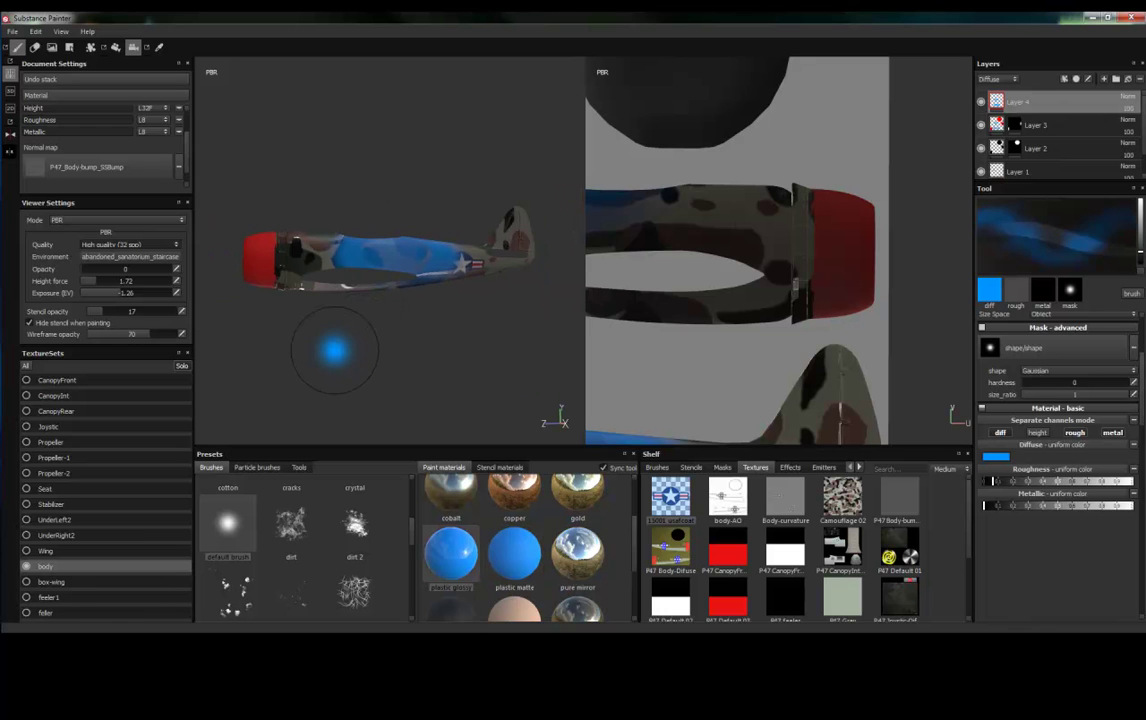
Open the recent Glaive sword project, discarding the unsaved P47 changes and accepting the update notice.
click(13, 32)
mouse_move(30, 67)
click(153, 70)
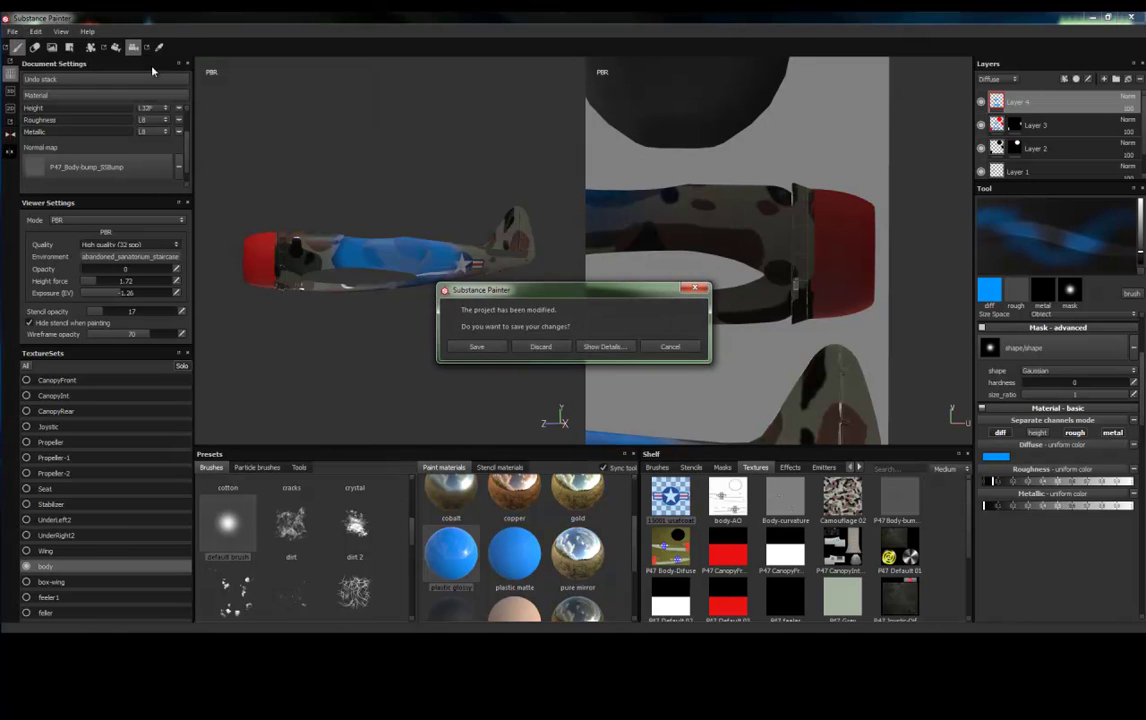
click(535, 347)
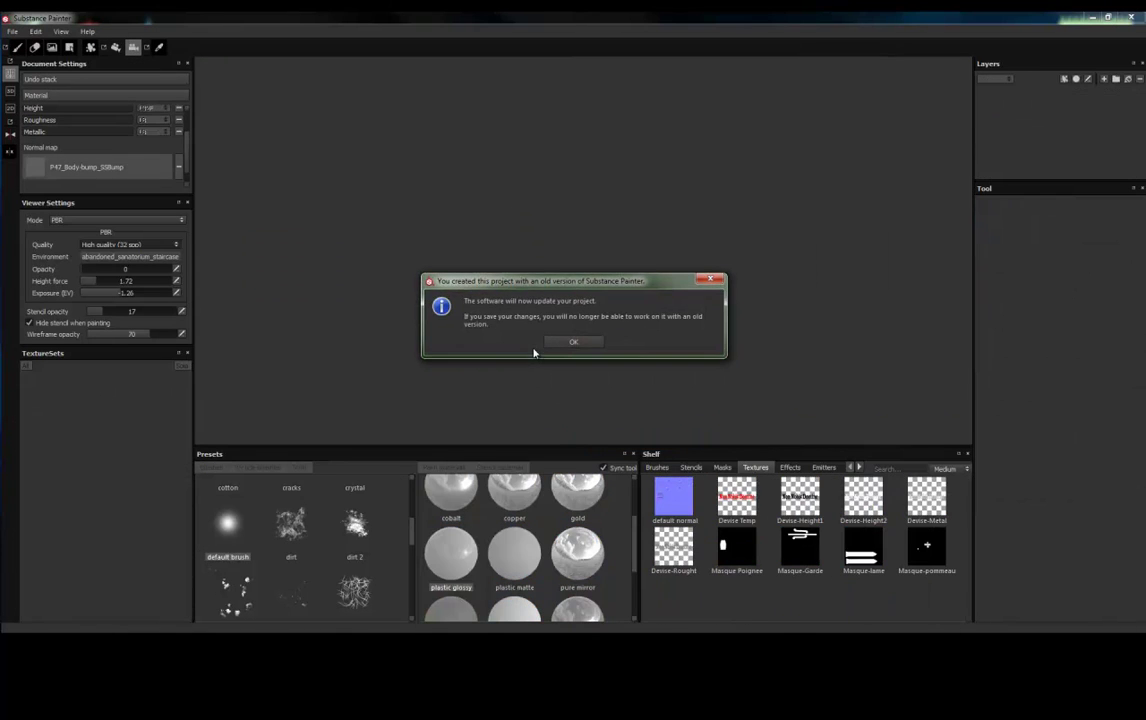
click(572, 340)
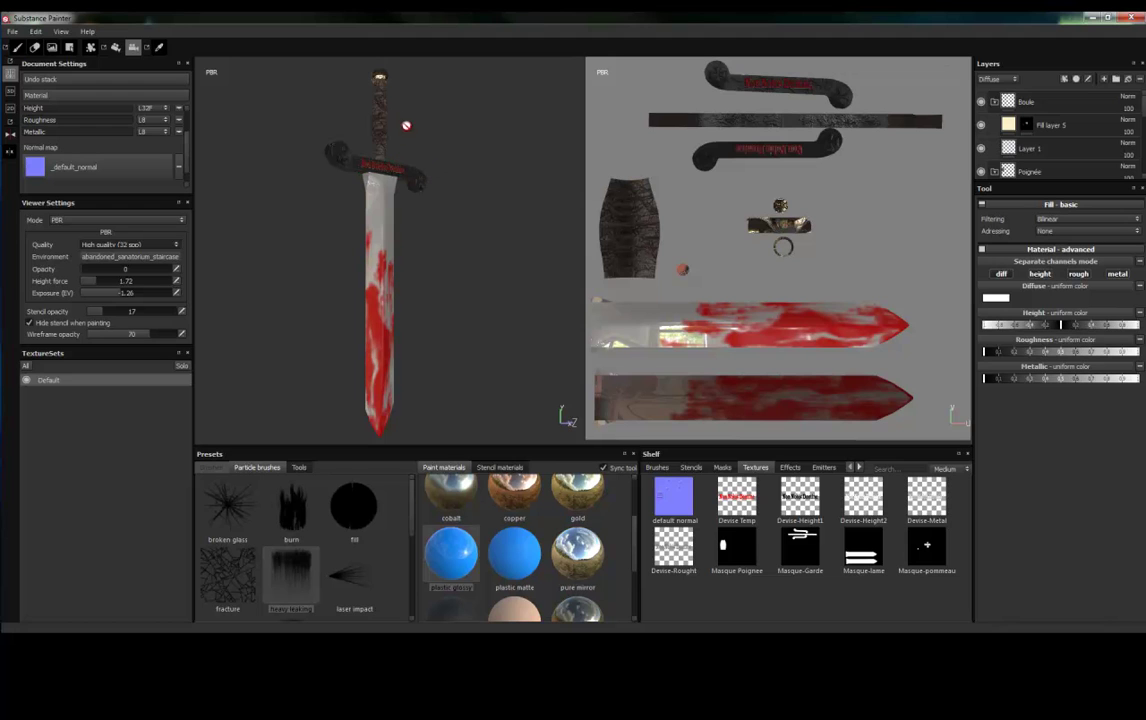
Inspect the sword from the pommel, side and front, then collapse the Boule layer group.
mouse_move(481, 179)
alt+mouse_down()
mouse_move(481, 348)
mouse_move(486, 333)
alt+mouse_up()
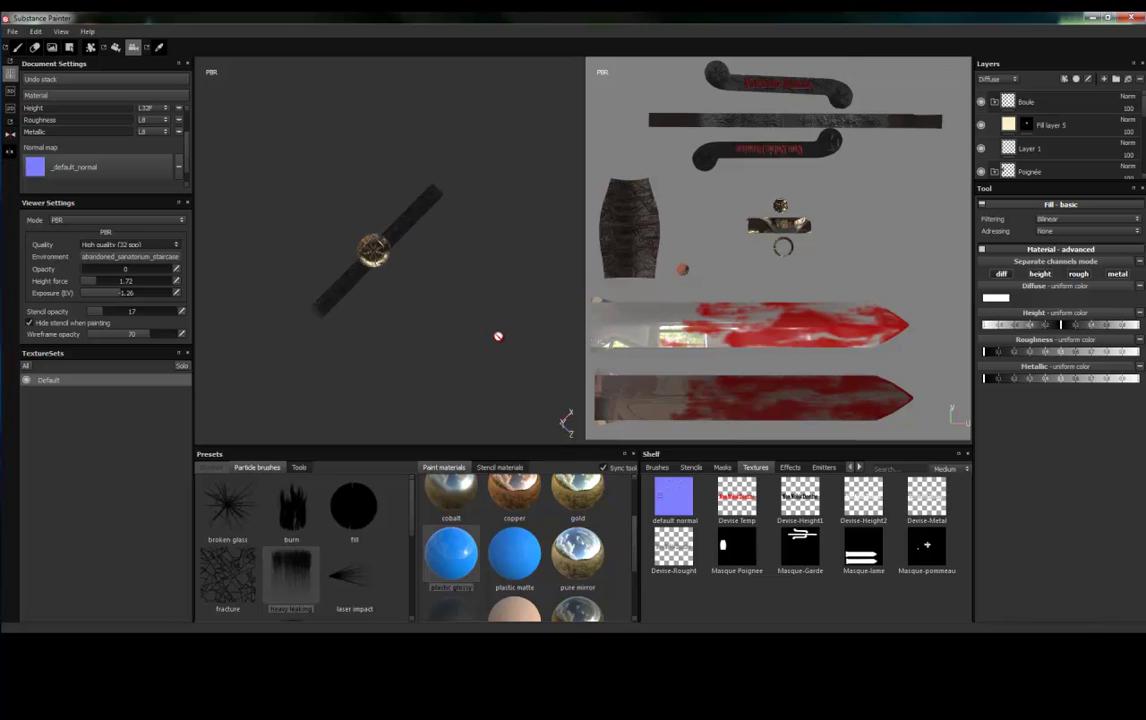
scroll(498, 336, up, 2)
scroll(498, 336, up, 2)
scroll(498, 336, up, 3)
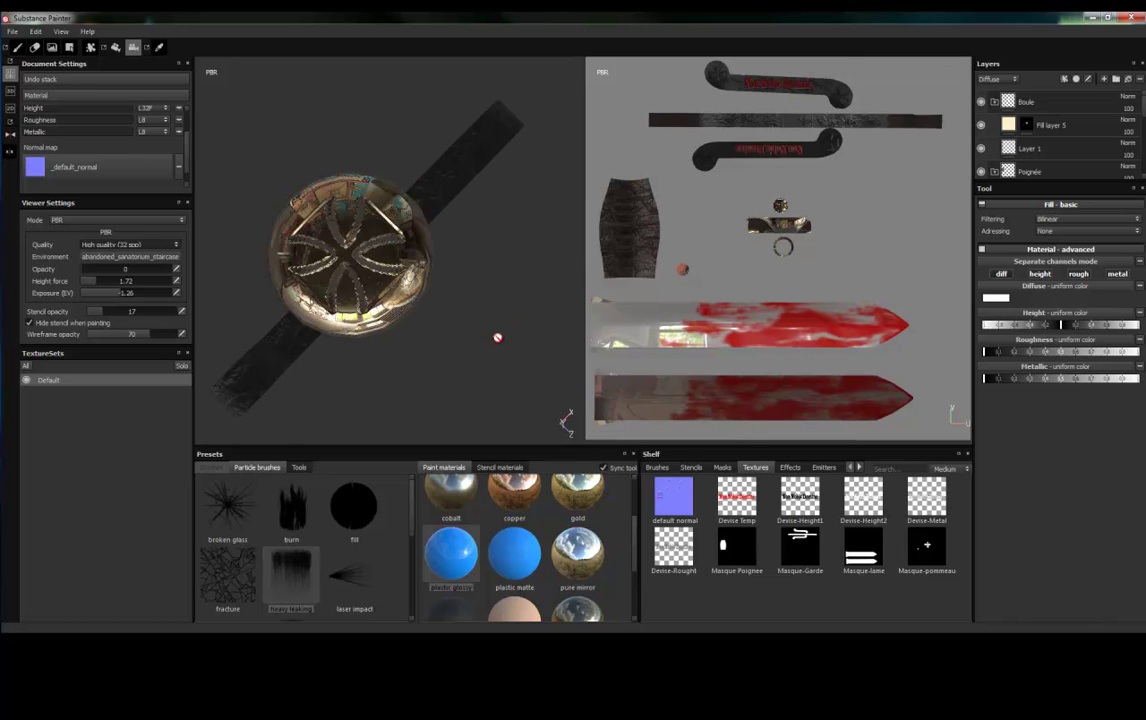
alt+drag(482, 338, 481, 317)
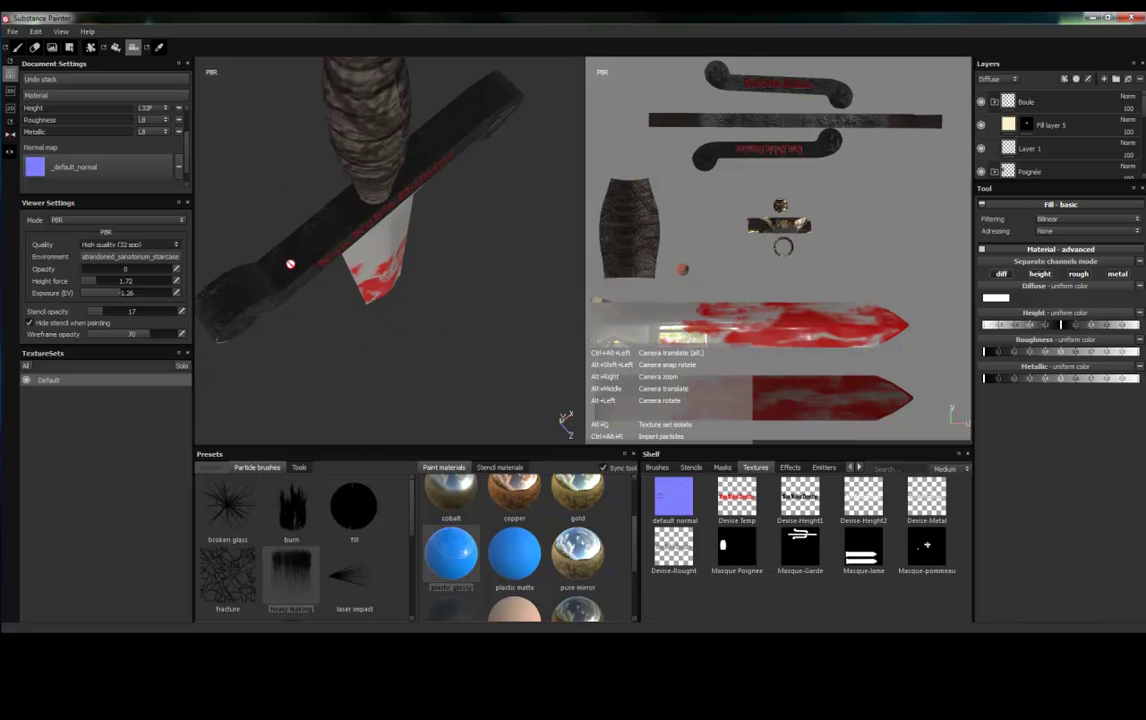
mouse_move(415, 336)
alt+mouse_down()
mouse_move(396, 256)
mouse_move(294, 246)
mouse_move(301, 205)
alt+mouse_up()
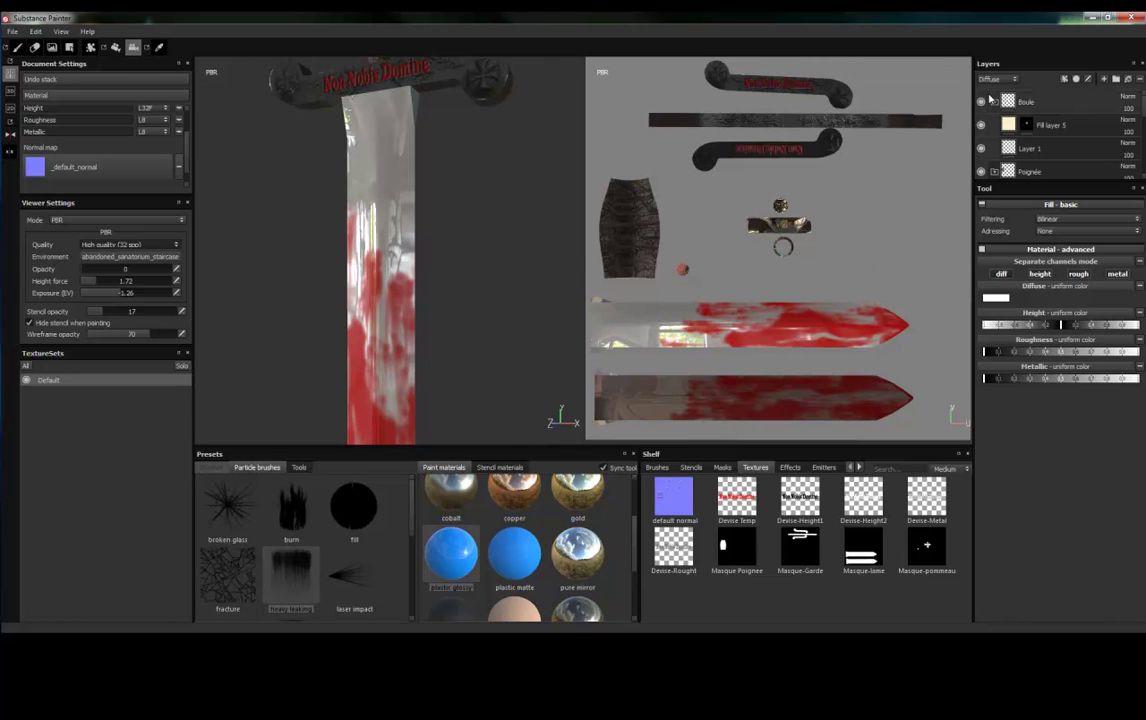
click(995, 102)
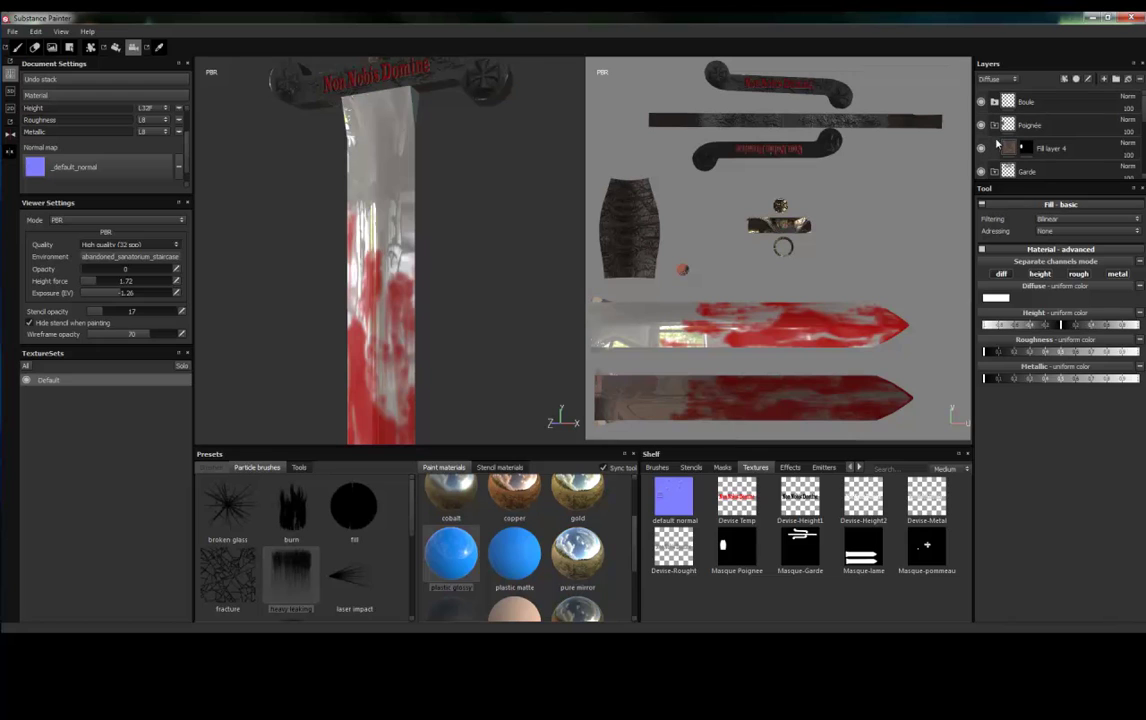